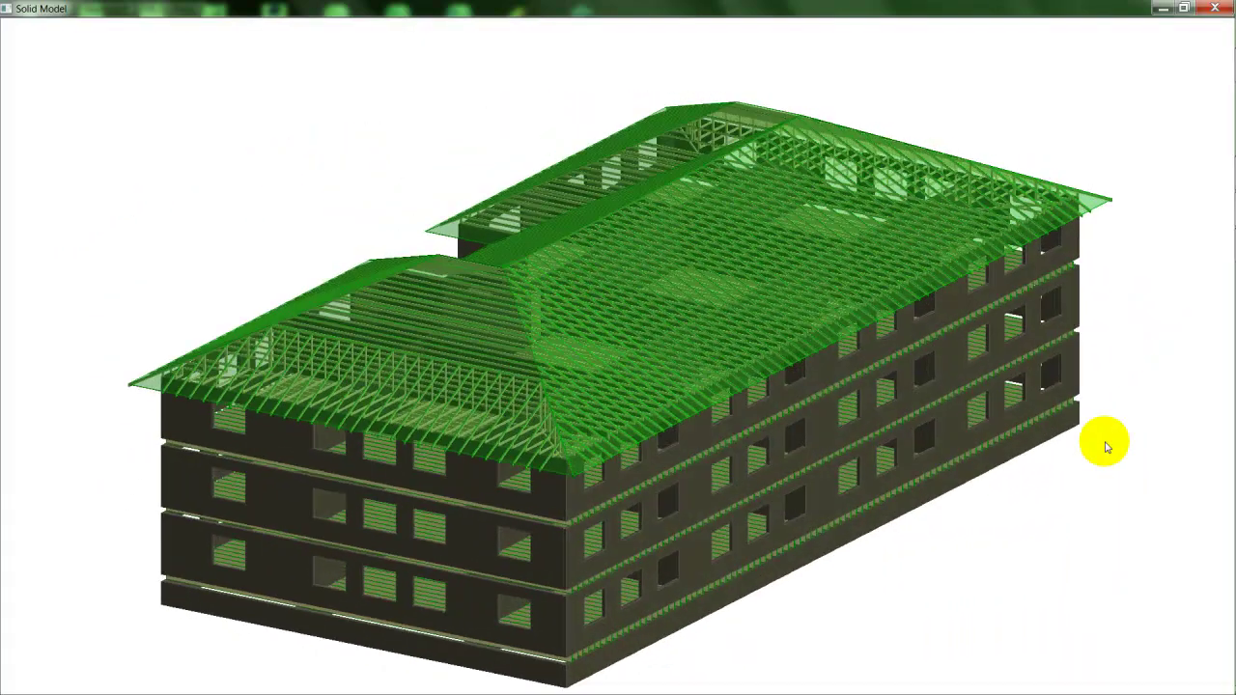
Show the wall framing in the building's solid model and switch the model to perspective view
right_click(818, 386)
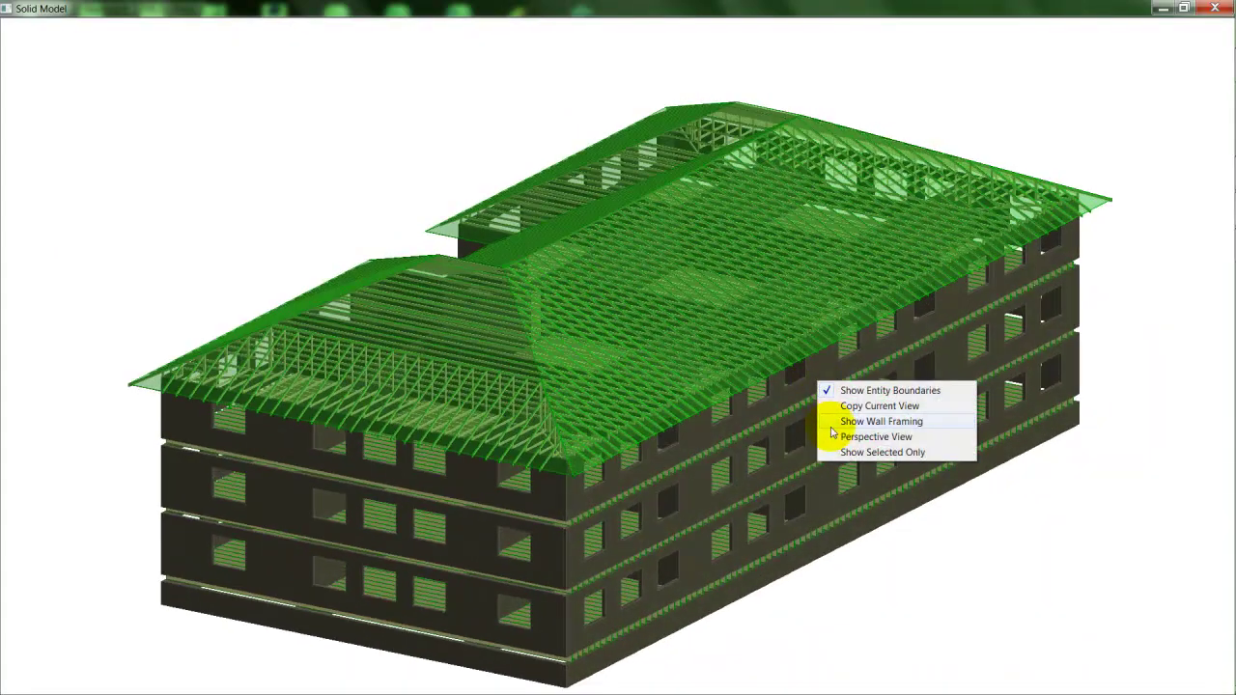
left_click(830, 423)
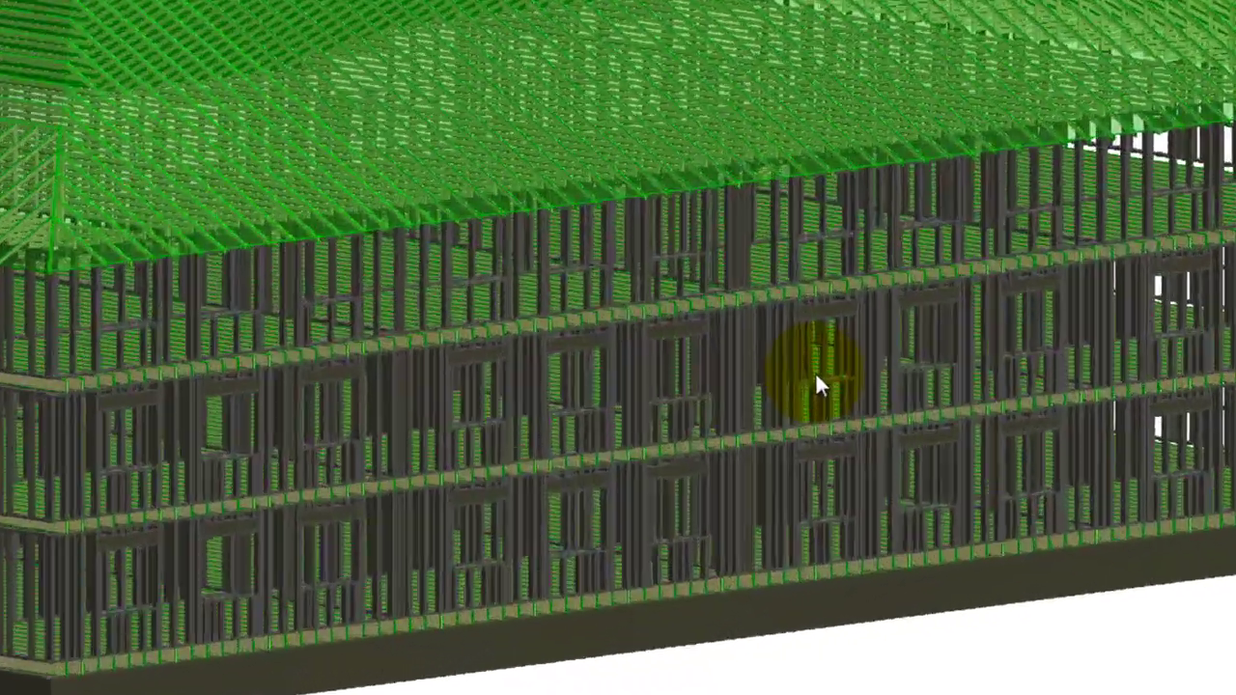
right_click(828, 428)
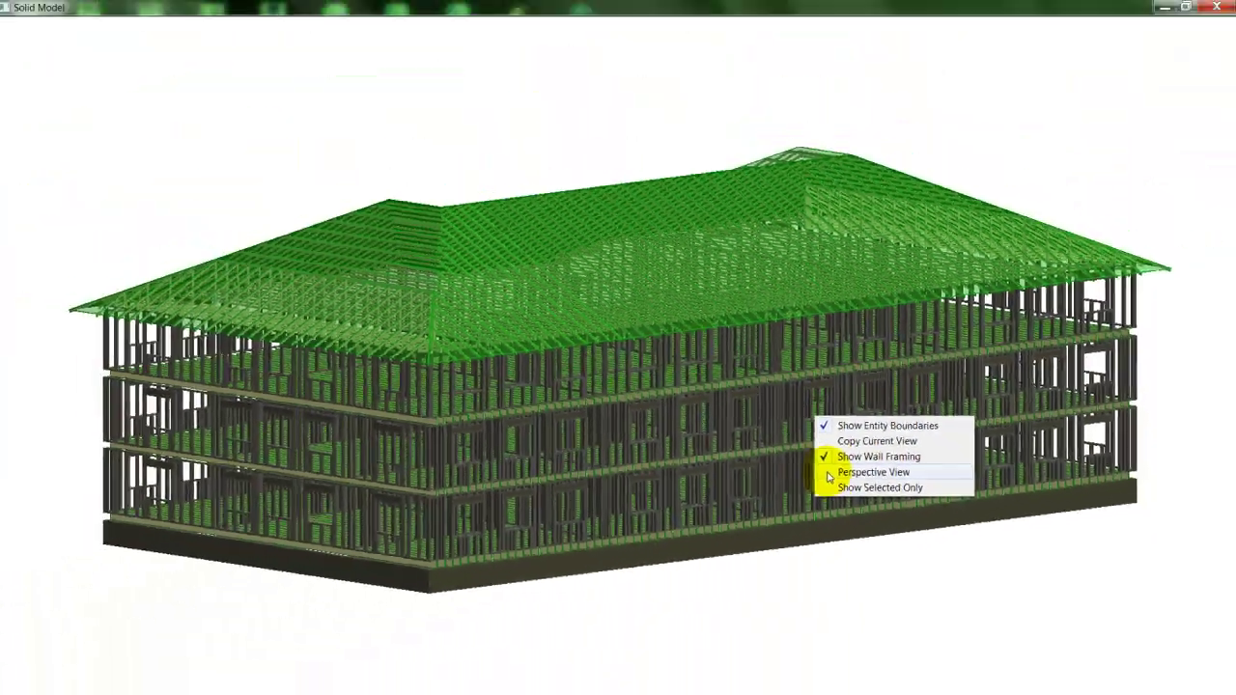
left_click(838, 490)
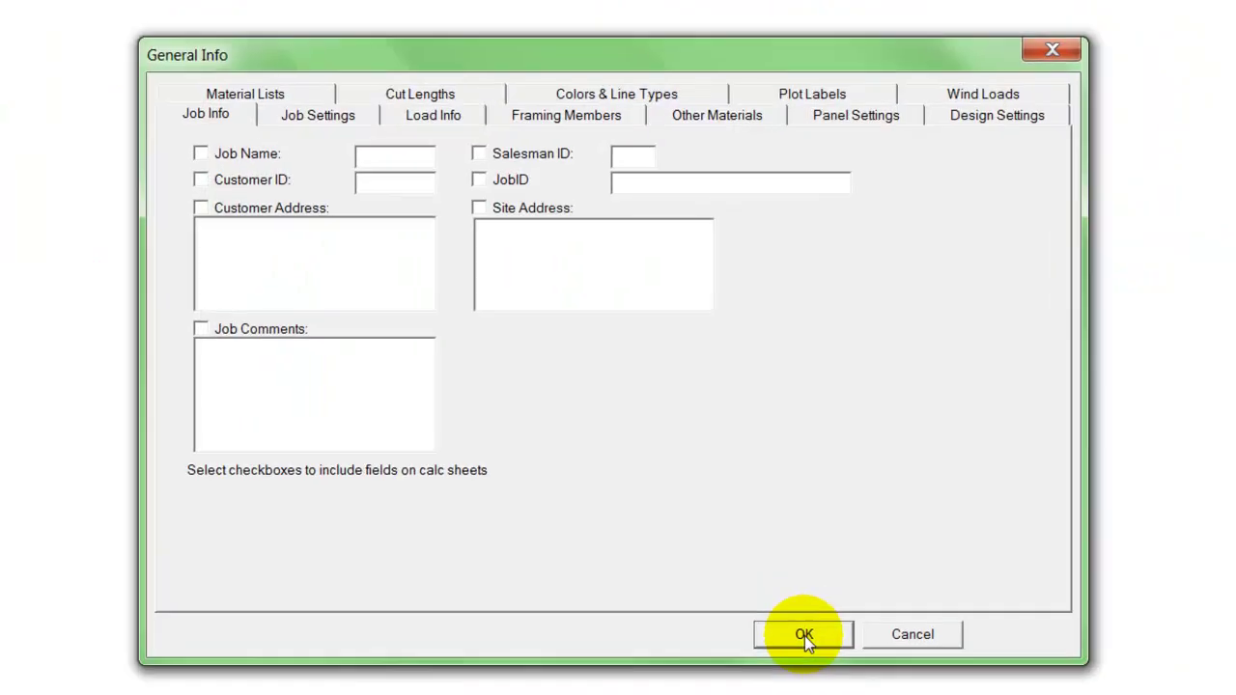
Review the job settings, load info and framing member defaults in the job's general information
left_click(288, 100)
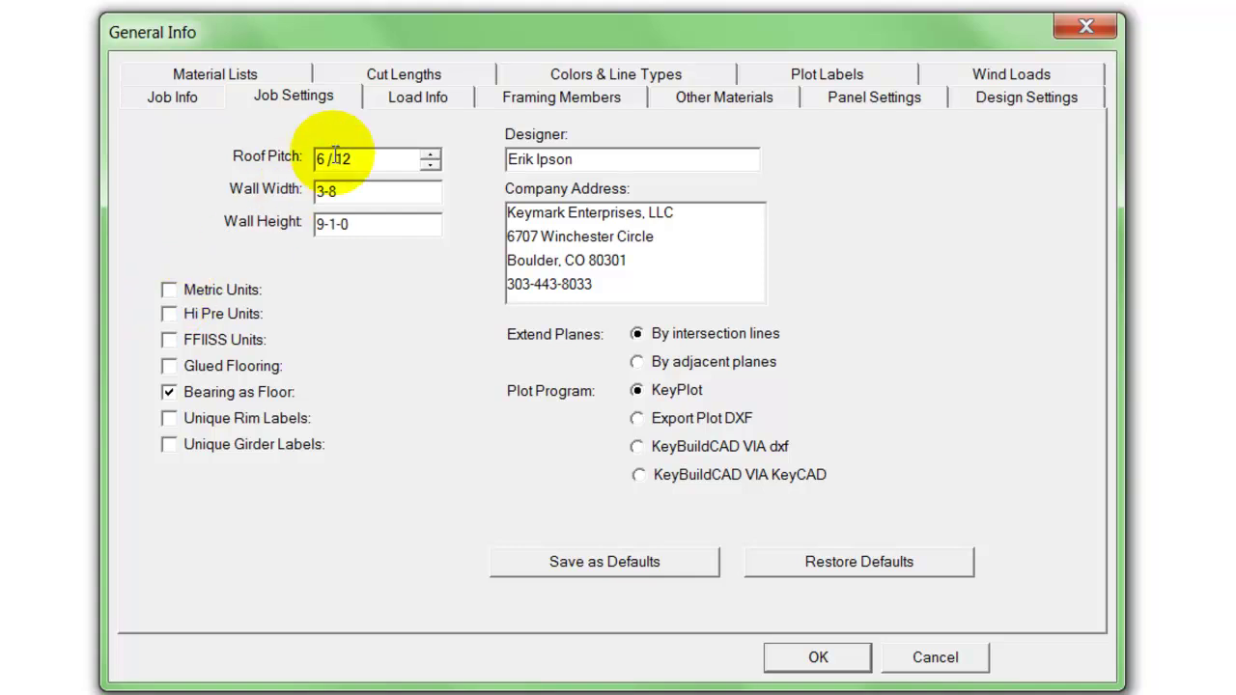
left_click(408, 101)
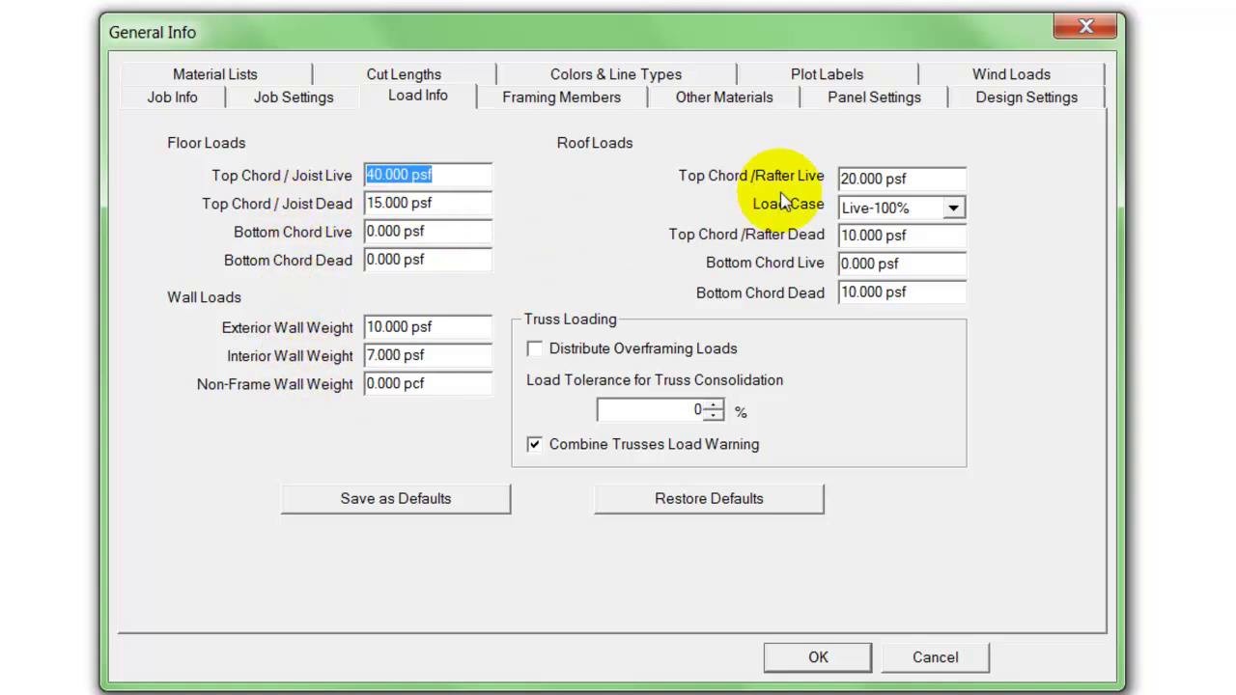
left_click(519, 99)
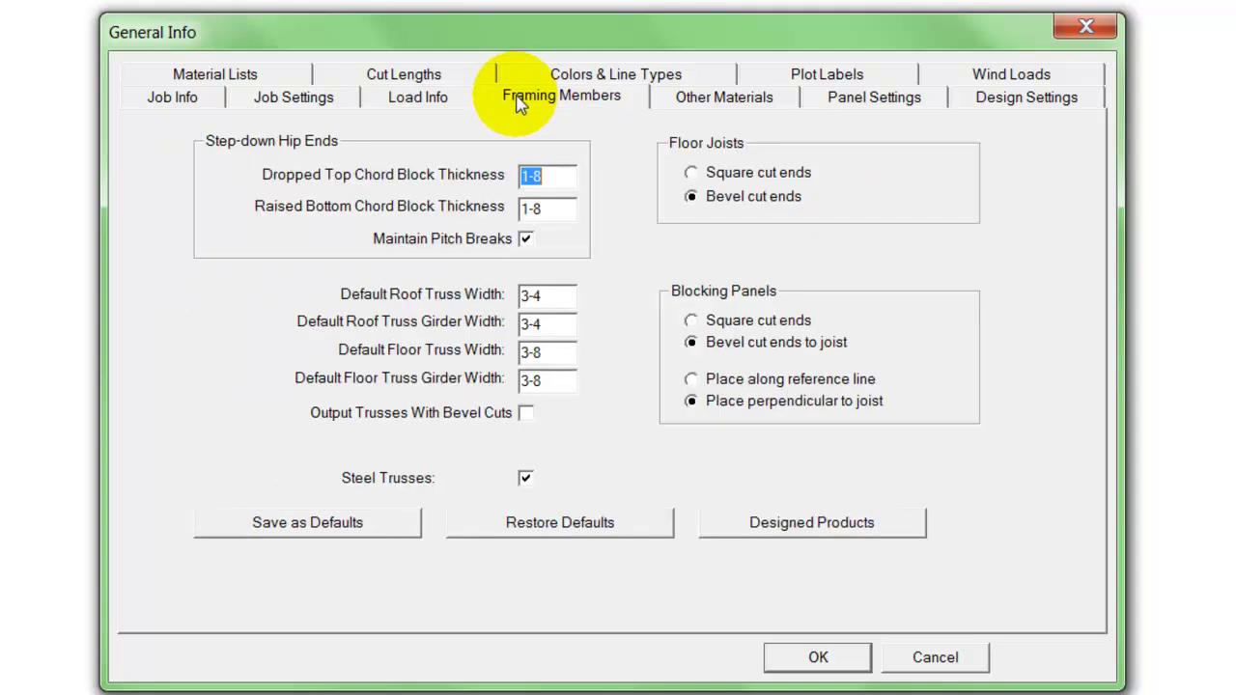
Examine the designed products list and the available light gauge steel shapes, depths, gauges and yield strengths, leaving everything unchanged
left_click(727, 568)
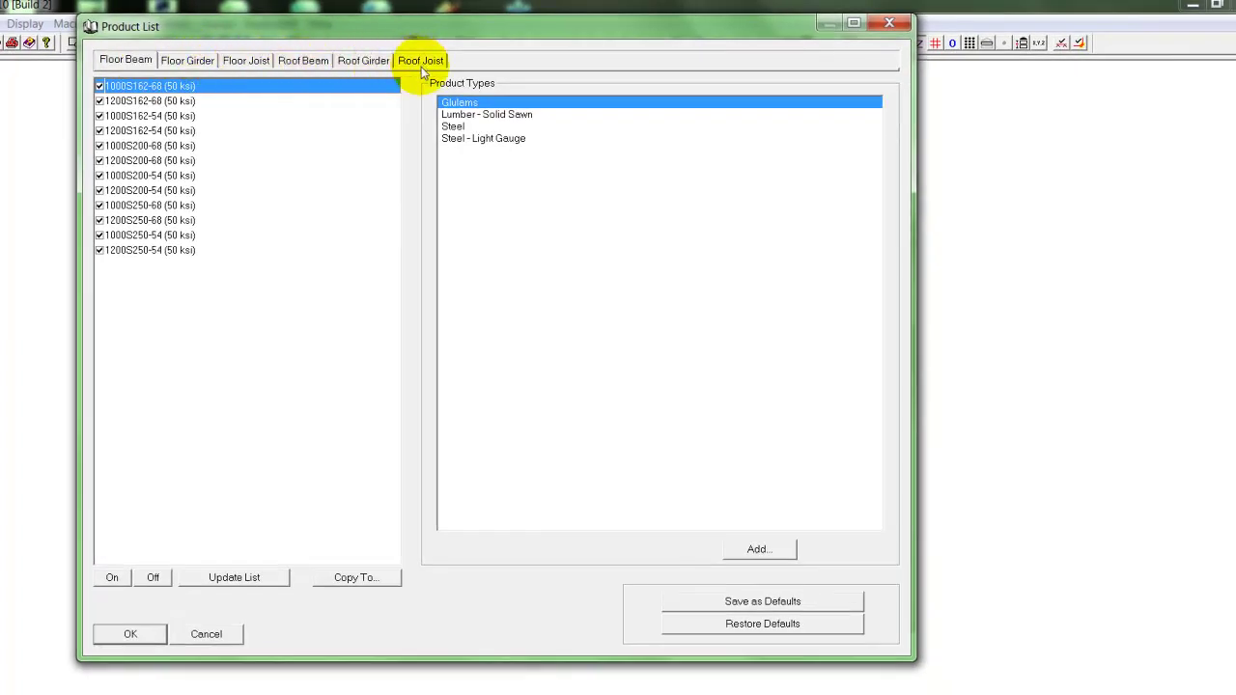
double_click(512, 139)
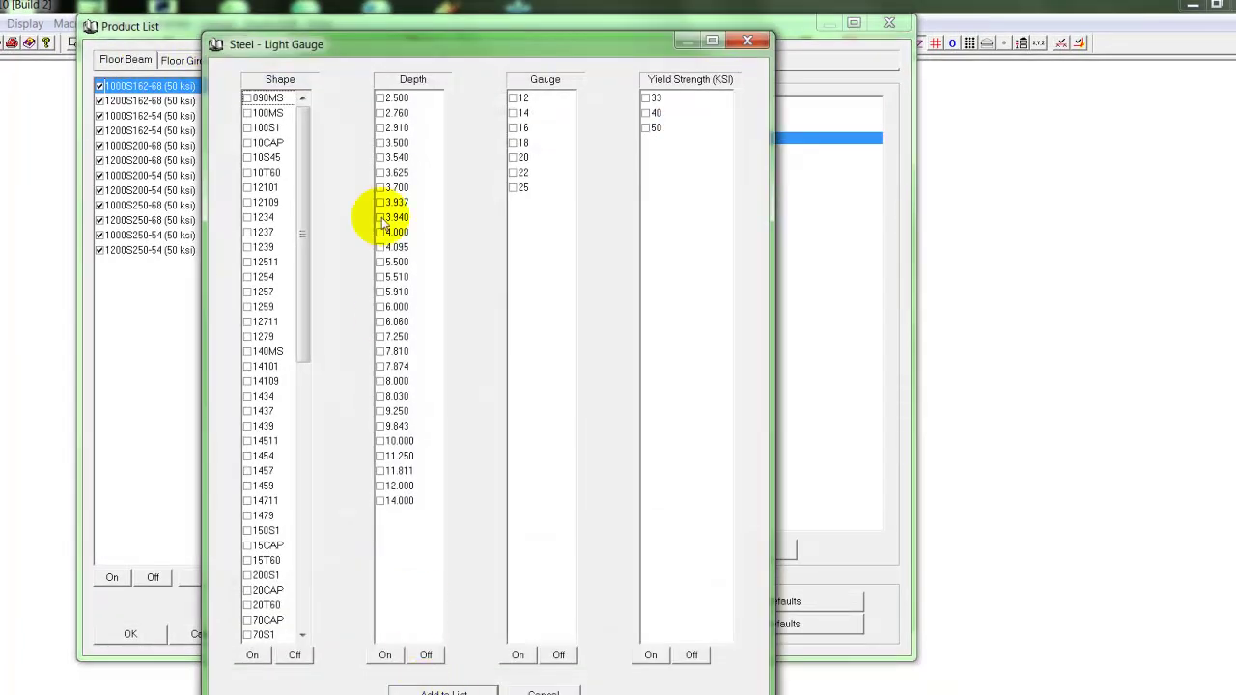
left_click_drag(297, 134, 303, 415)
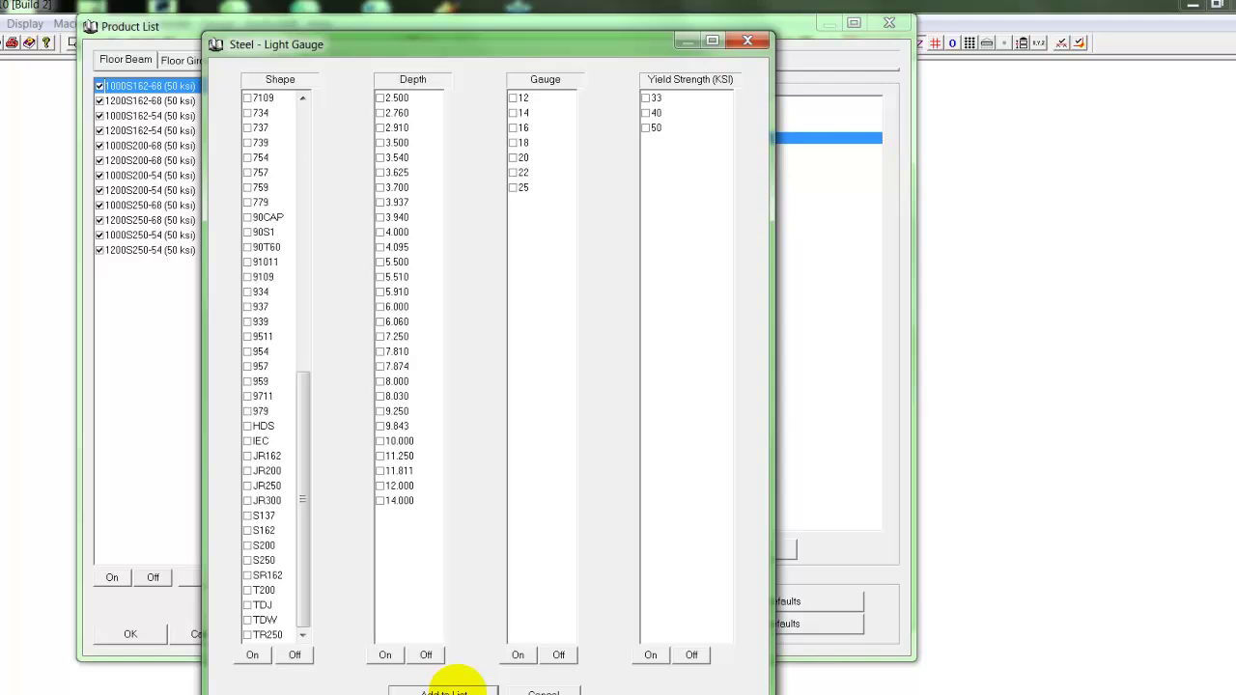
left_click(543, 690)
left_click(220, 637)
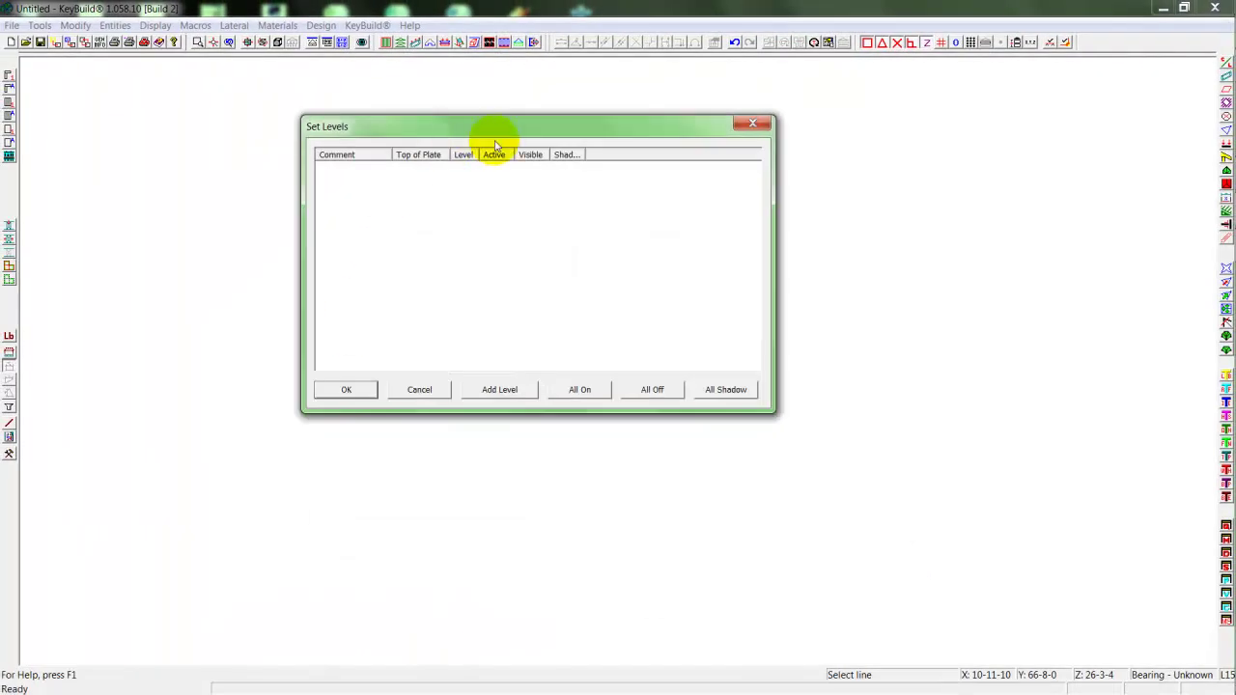
Add an active level 8 with top of plate 9-1-0 and the comment Foundation
left_click(497, 389)
left_click(471, 169)
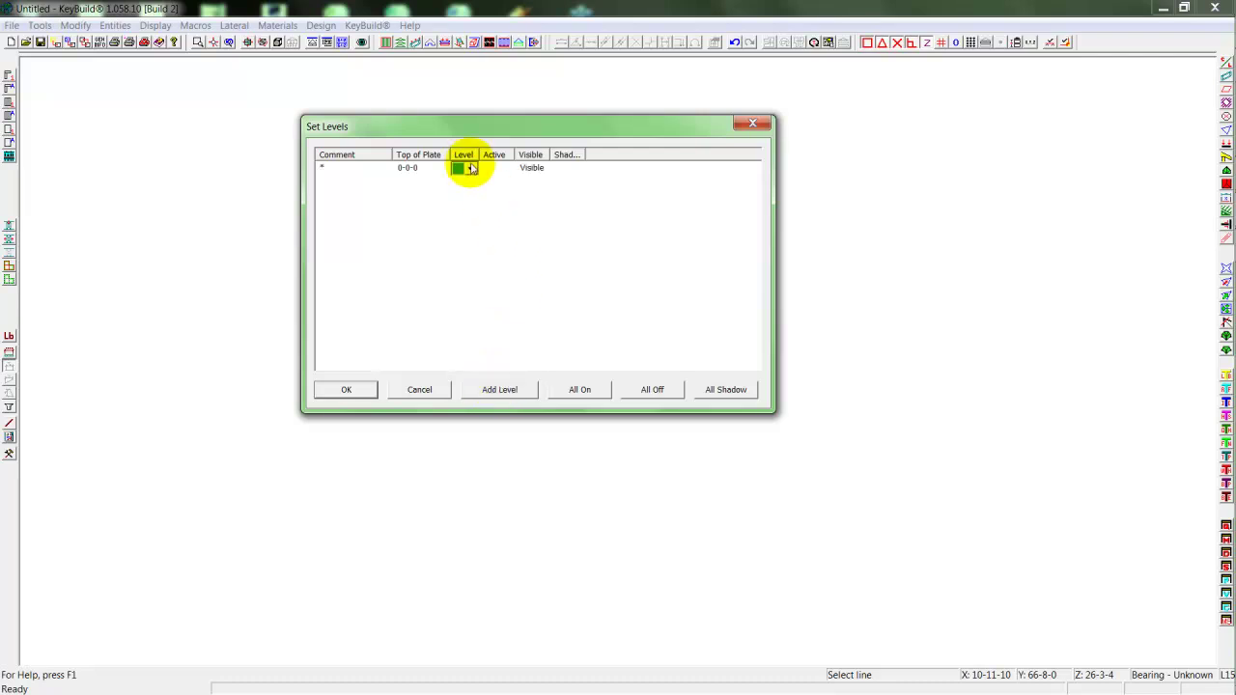
left_click_drag(472, 181, 468, 210)
left_click(462, 257)
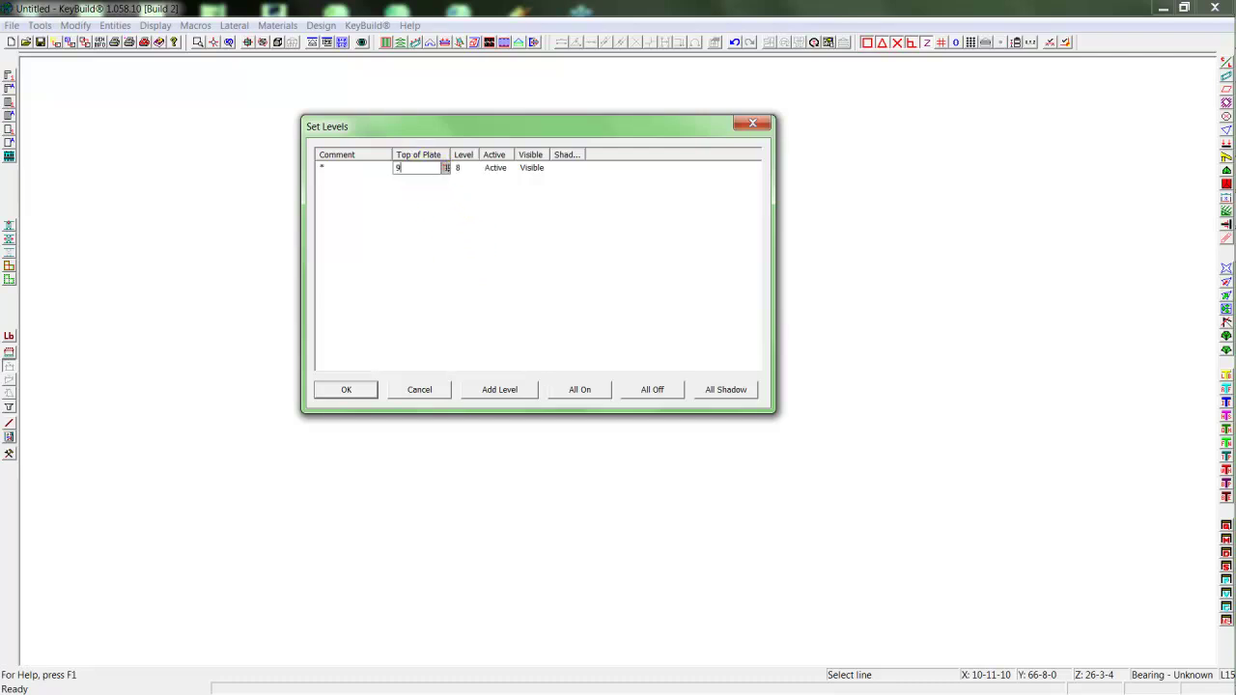
left_click(359, 170)
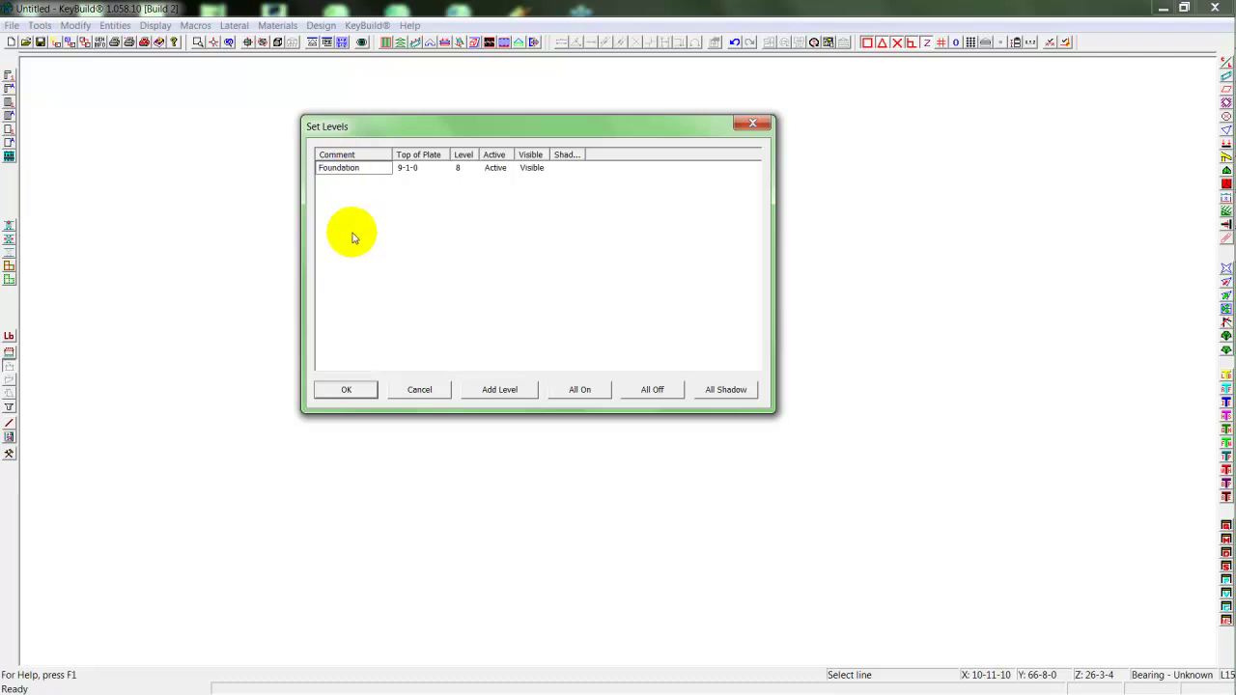
left_click(360, 391)
left_click(362, 391)
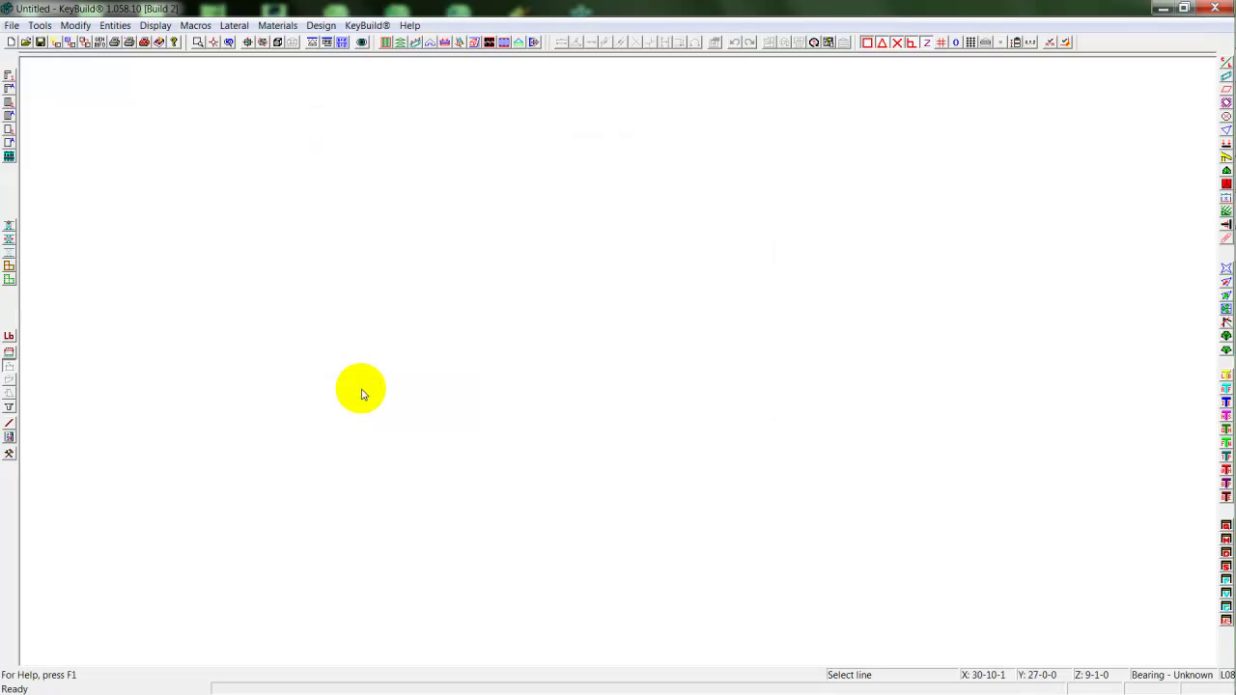
Draw 9-1-0 high, 8-0 wide non-frame exterior foundation walls along the left, stepped upper, 34 ft right and lower right sides
left_click(519, 44)
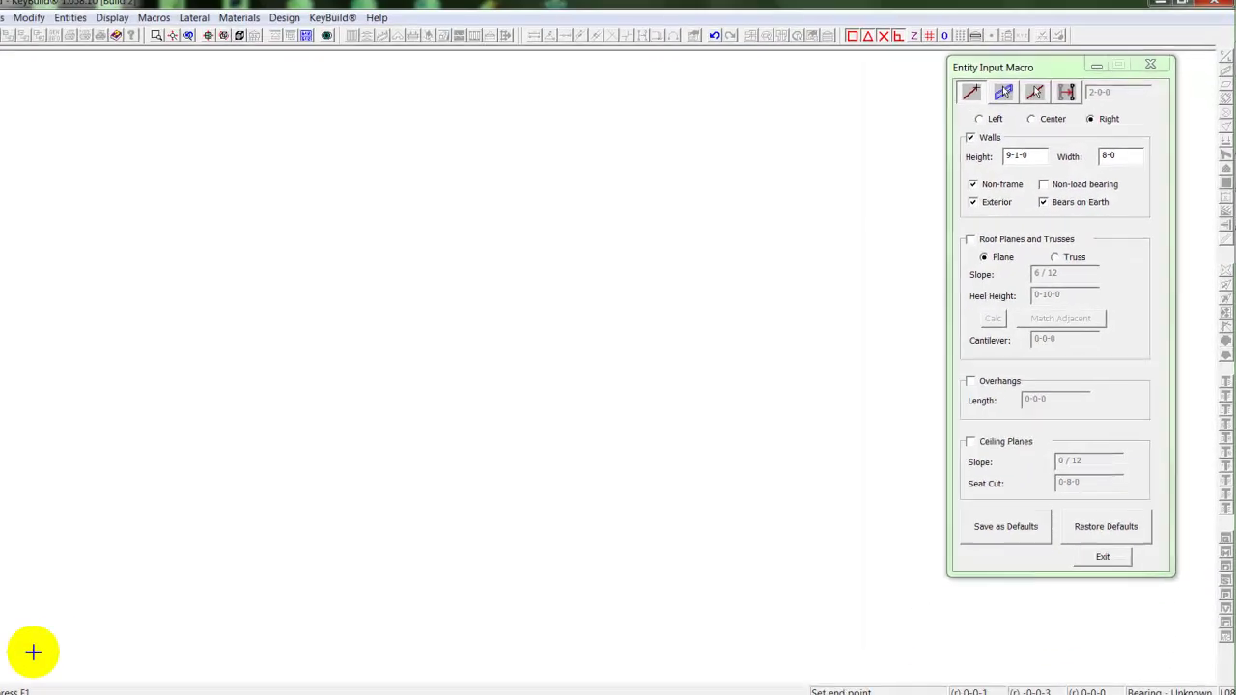
left_click(82, 634)
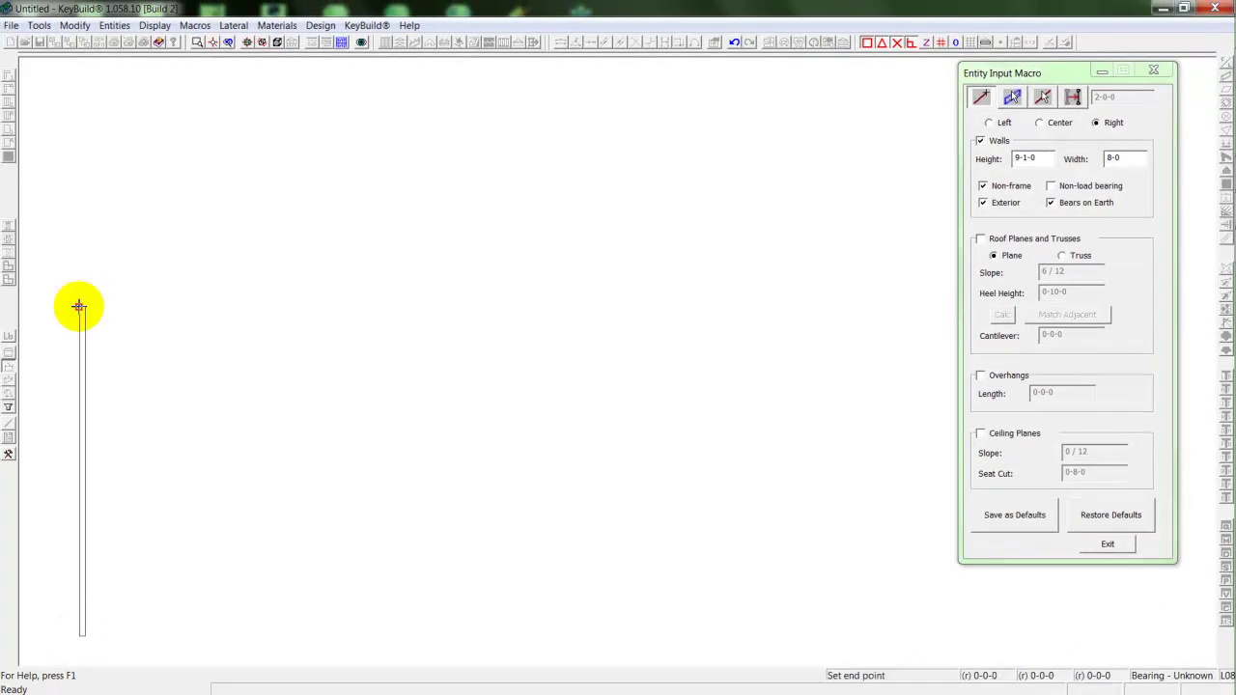
left_click(82, 309)
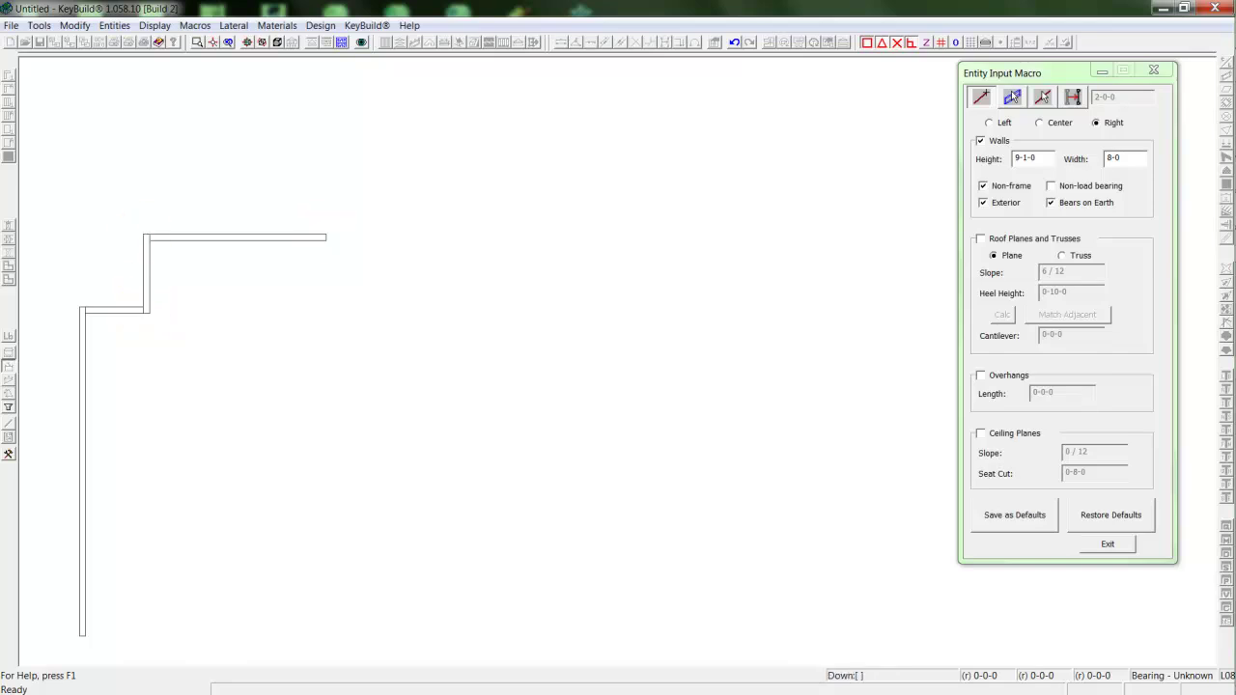
left_click(325, 307)
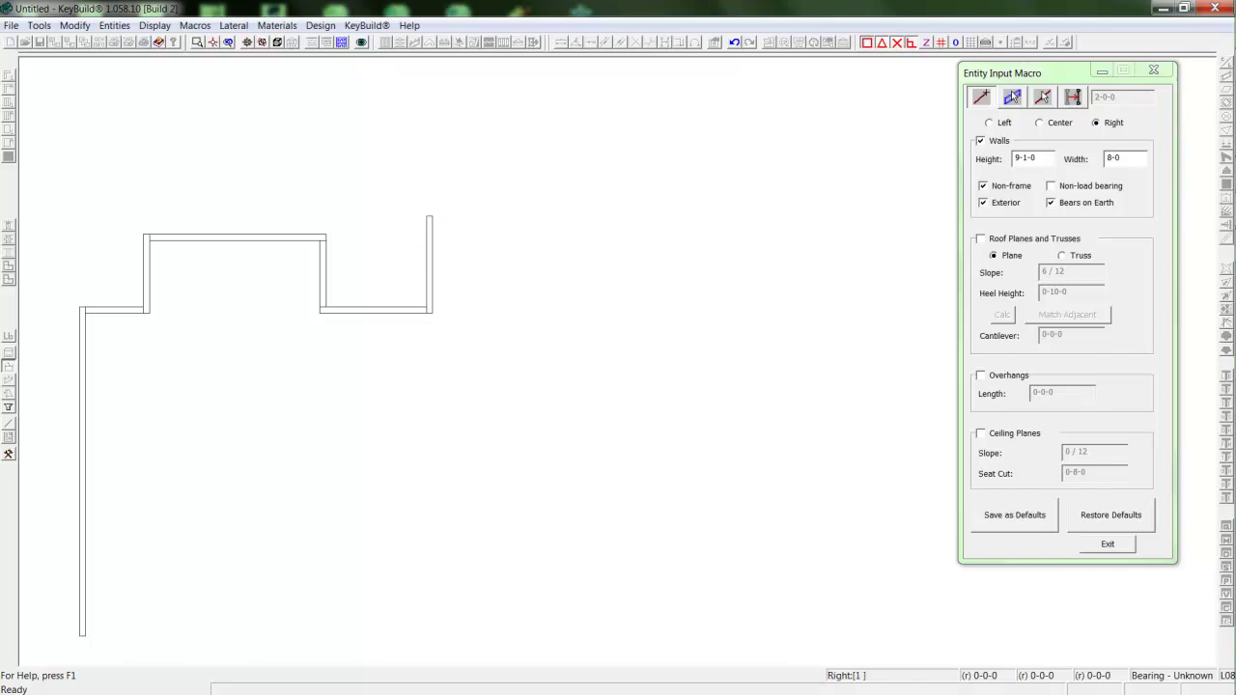
key("Return")
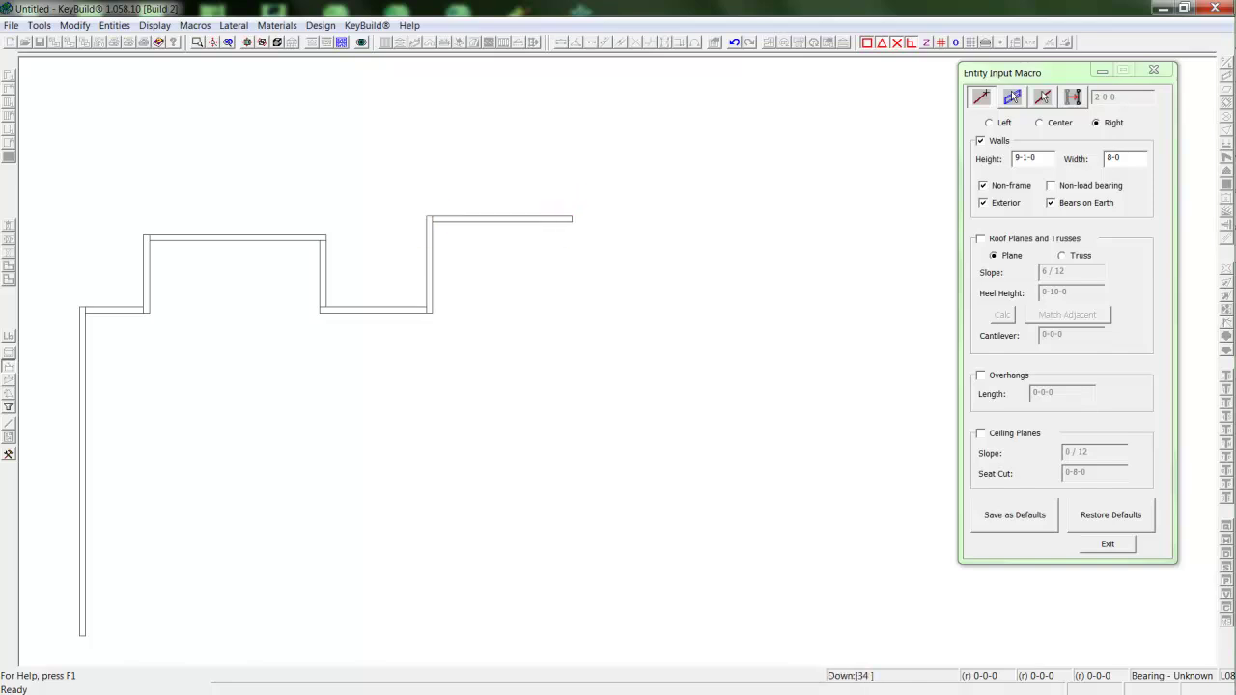
key("Return")
key("Return")
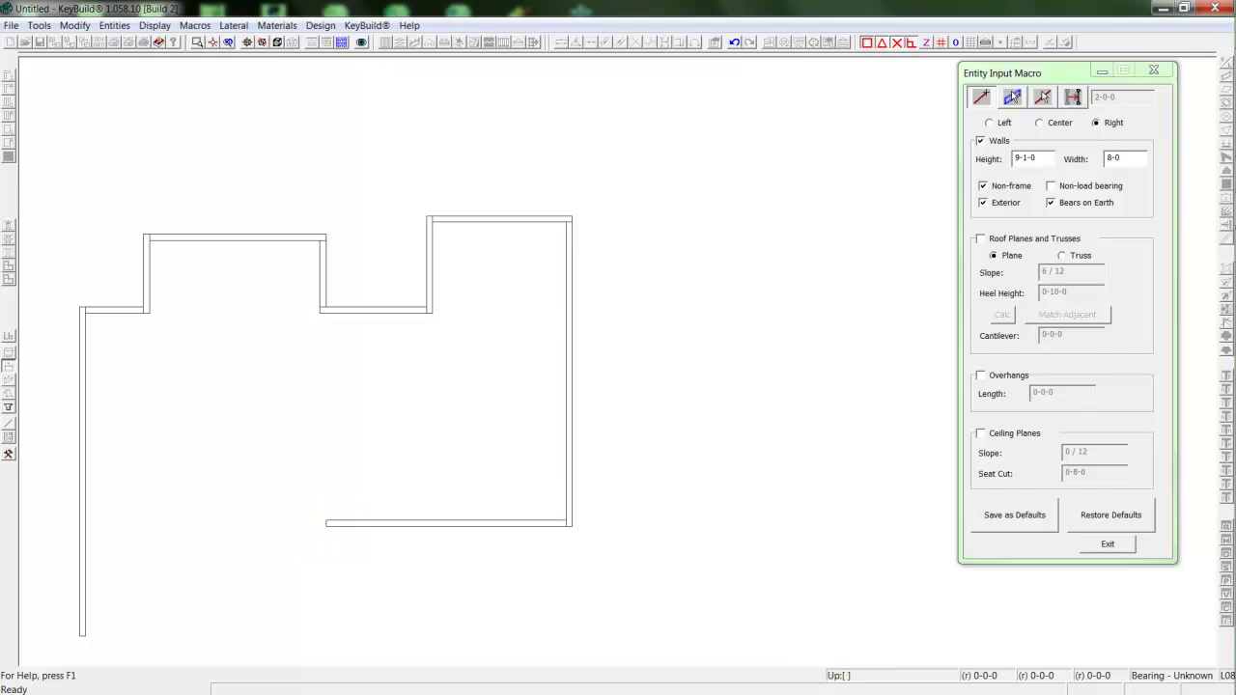
Continue the foundation with a 10 ft wall upward and a wall running back to the left exterior wall
type("10")
key("Return")
key("Return")
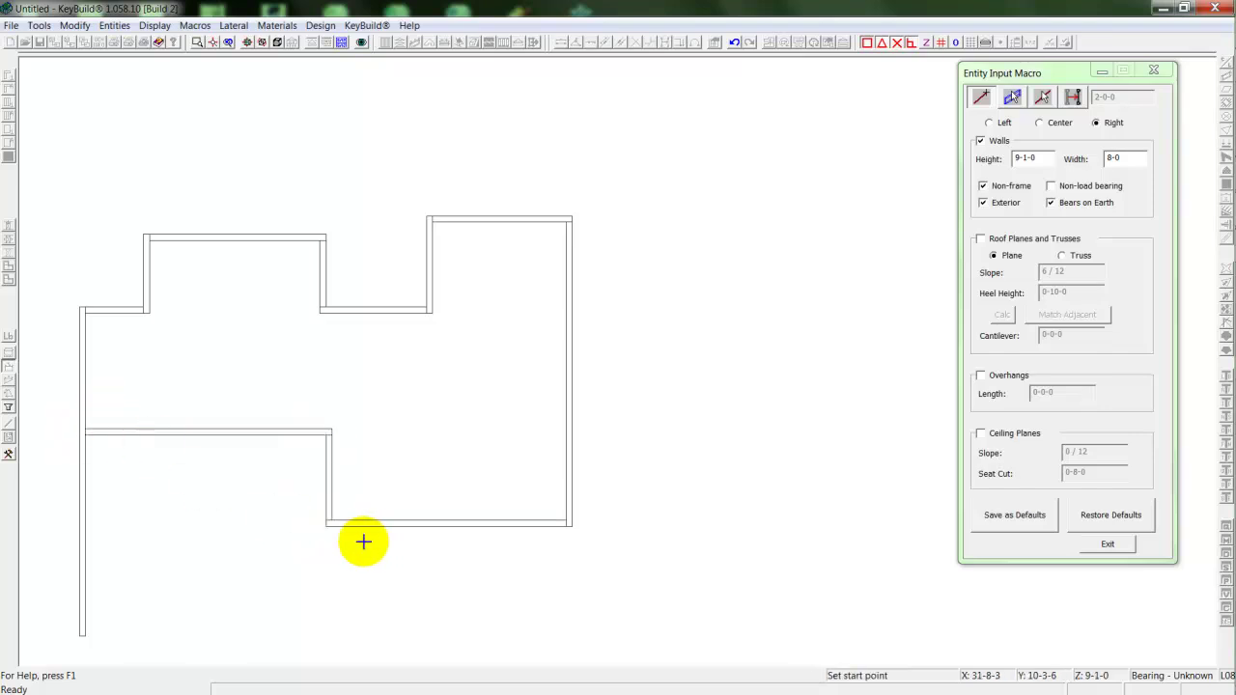
Enclose the lower left area with a 12 ft wall downward and a bottom wall to the left wall's lower end
type("12")
key("Return")
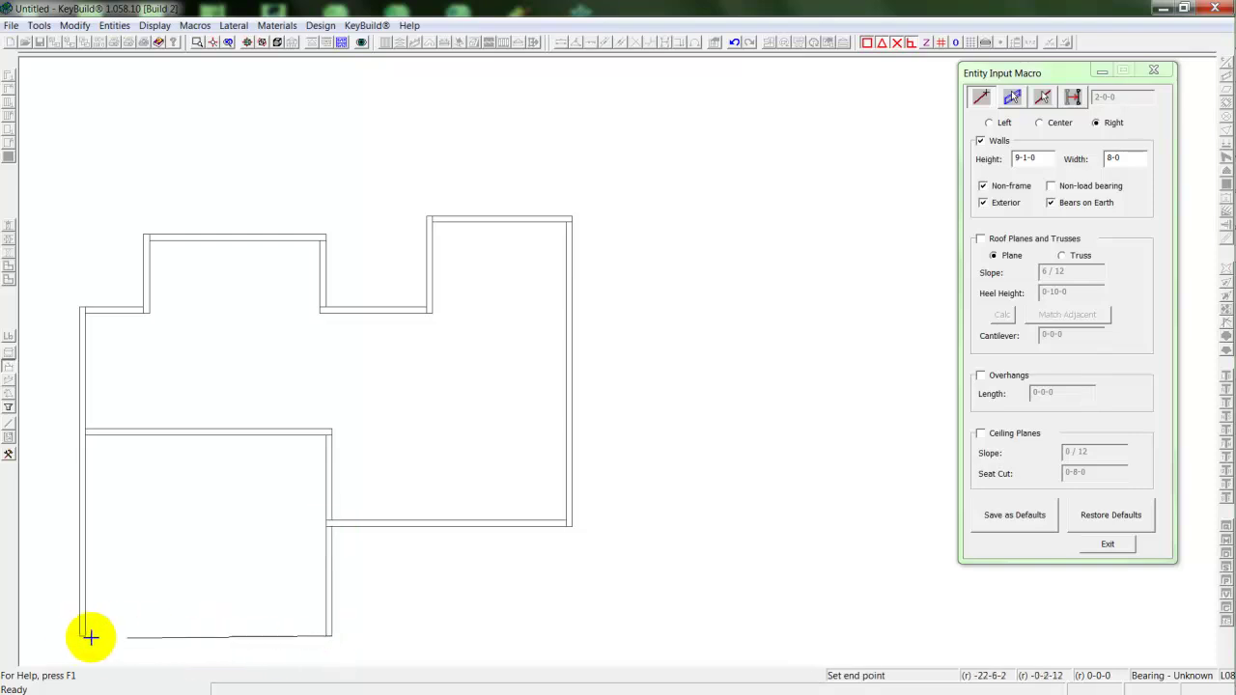
left_click(79, 637)
middle_click_drag(237, 516, 431, 453)
scroll(431, 453, "up", 1)
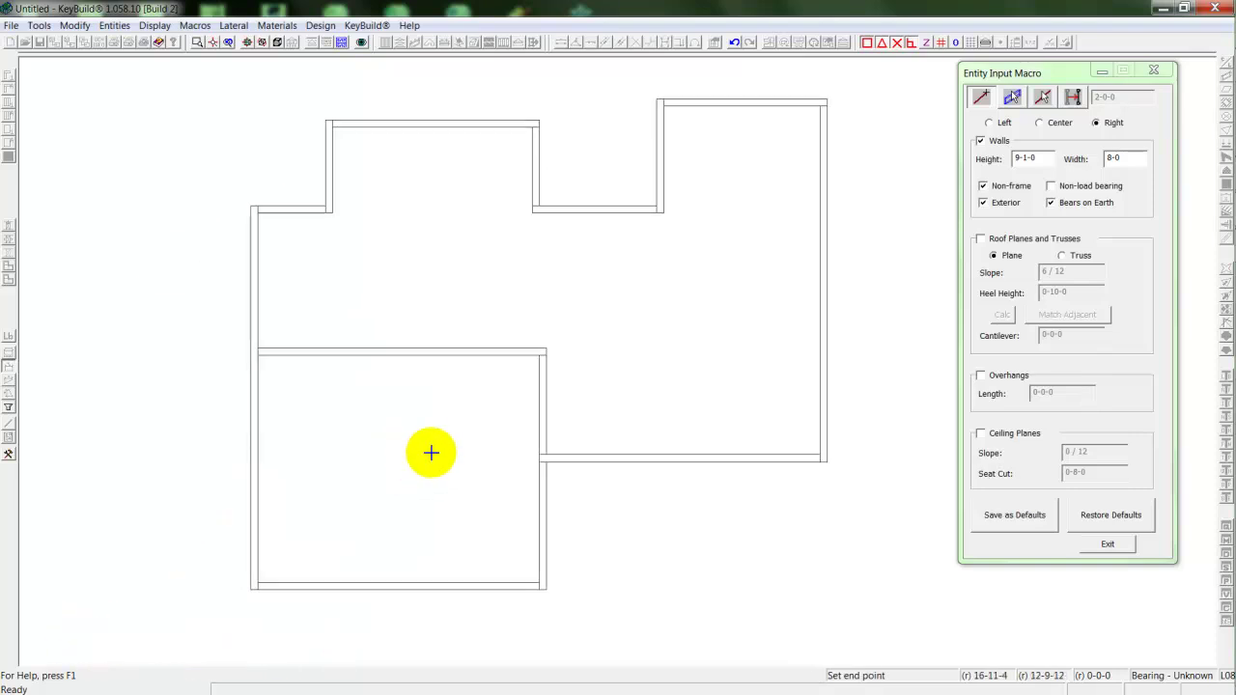
right_click(431, 453)
key("Escape")
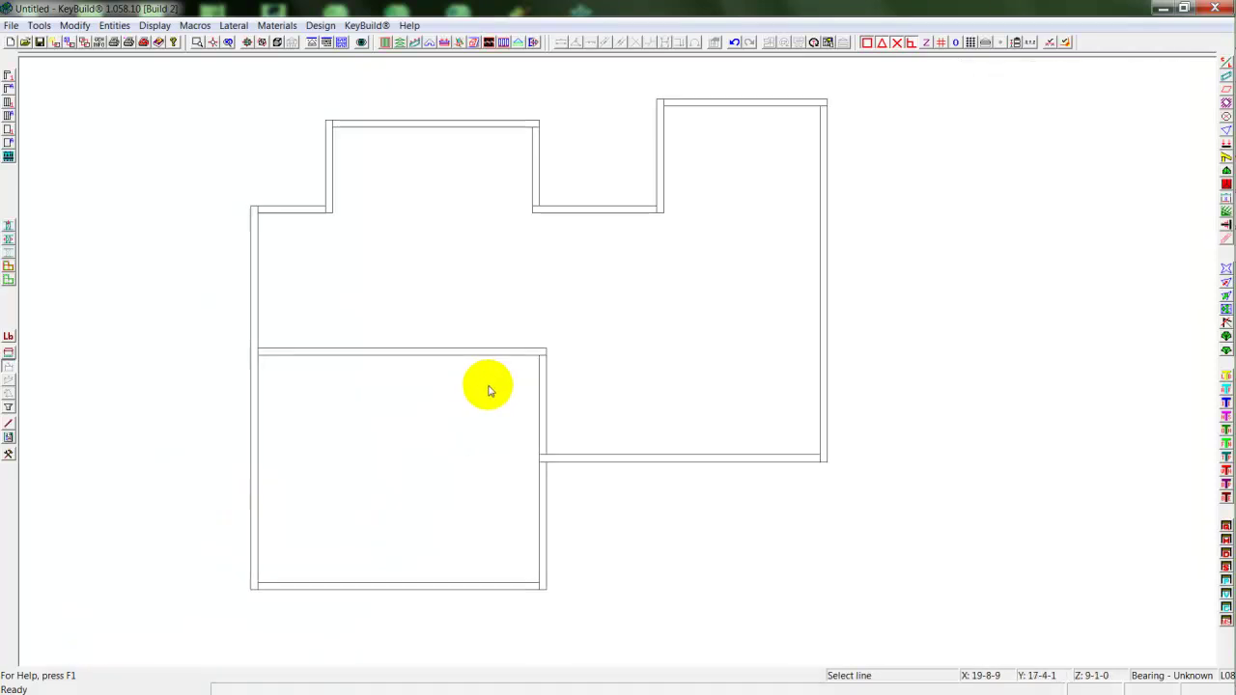
Add a one-ply beam, 3-8 wide and 12-0 deep, from the inner wall corner straight across to the right wall
left_click(1225, 75)
left_click(537, 356)
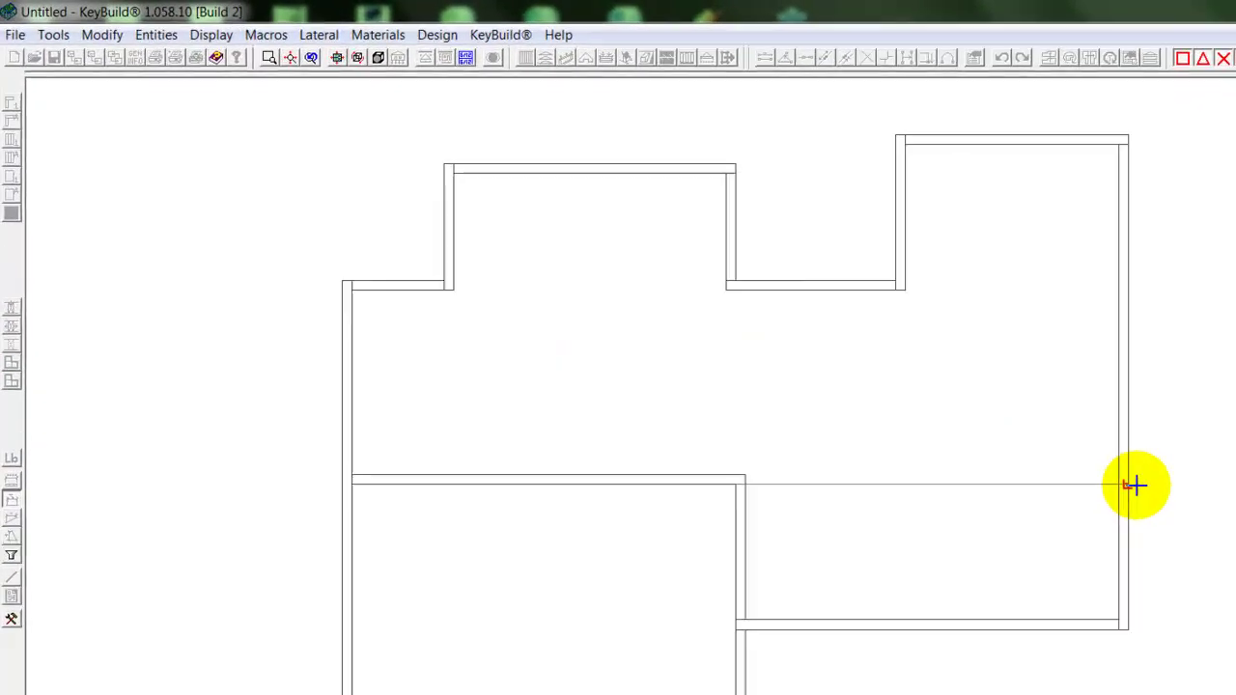
left_click(1130, 485)
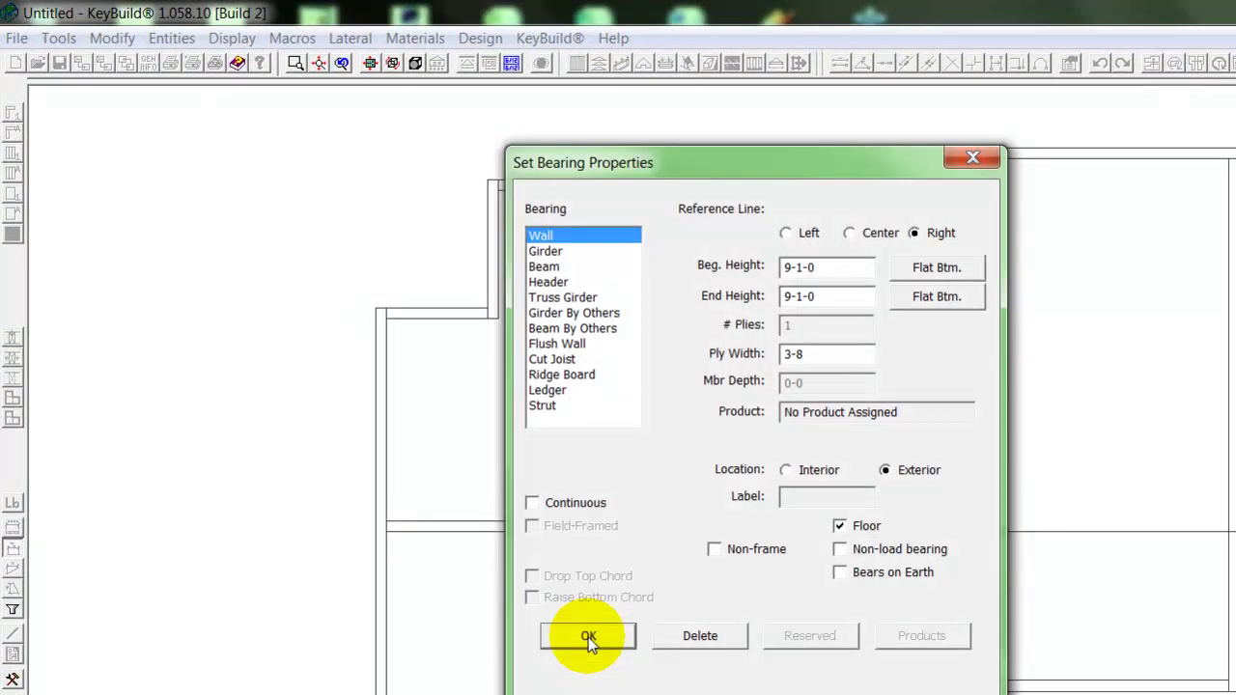
left_click(559, 268)
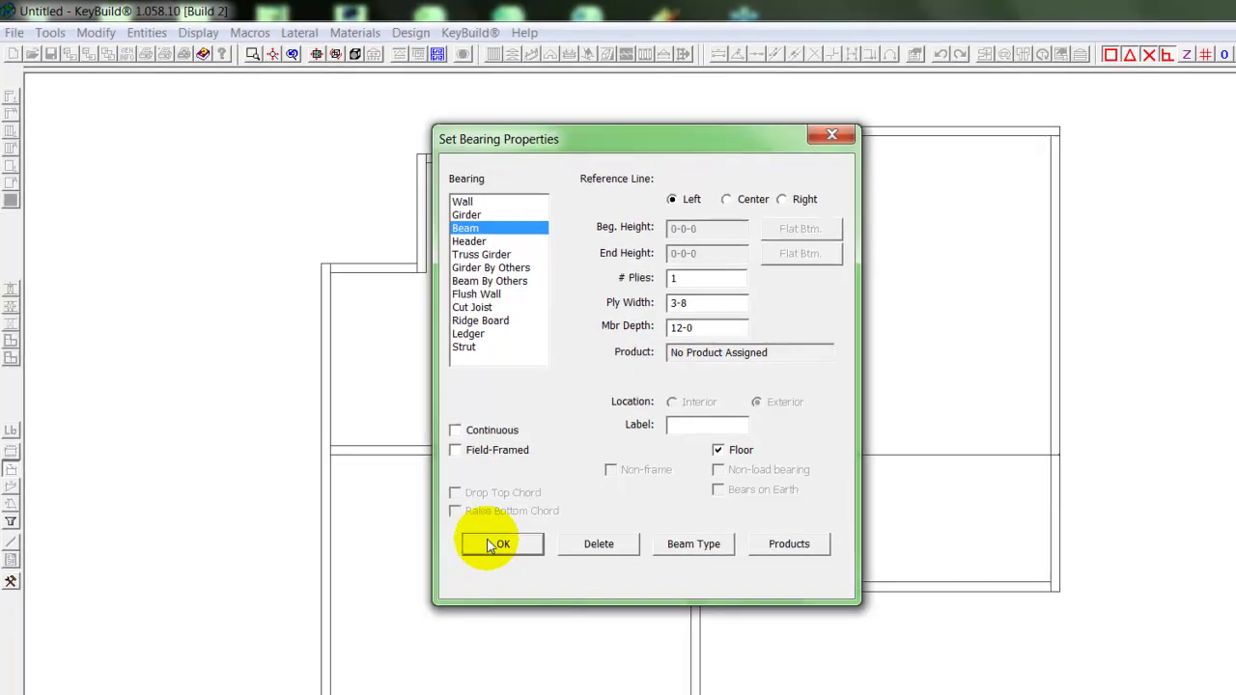
left_click(588, 636)
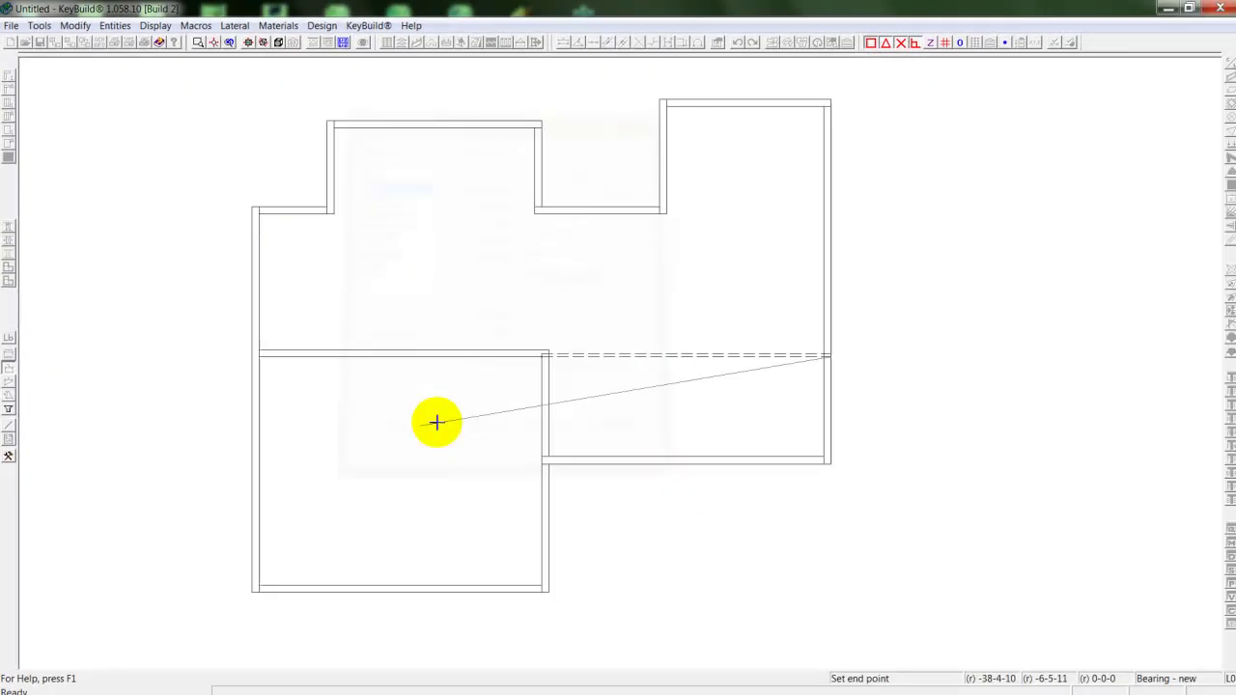
Add matching beams across the open bases of the upper right wing and the upper left bay
left_click(662, 206)
left_click(824, 207)
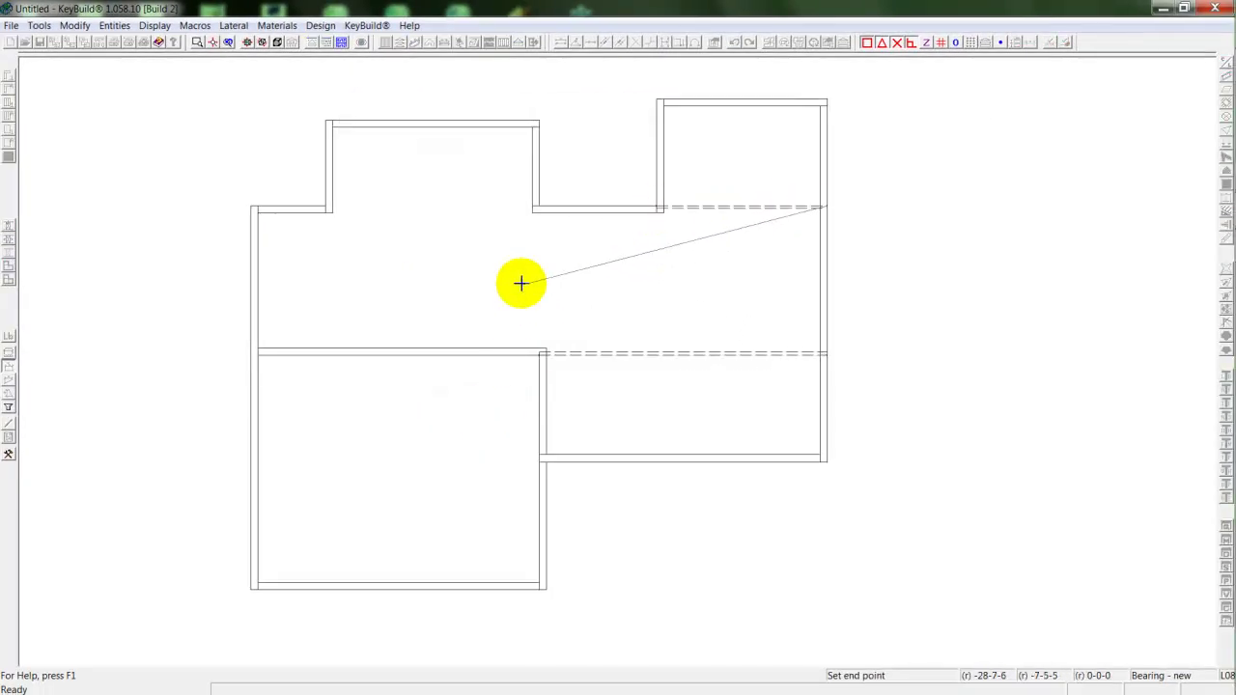
left_click(351, 205)
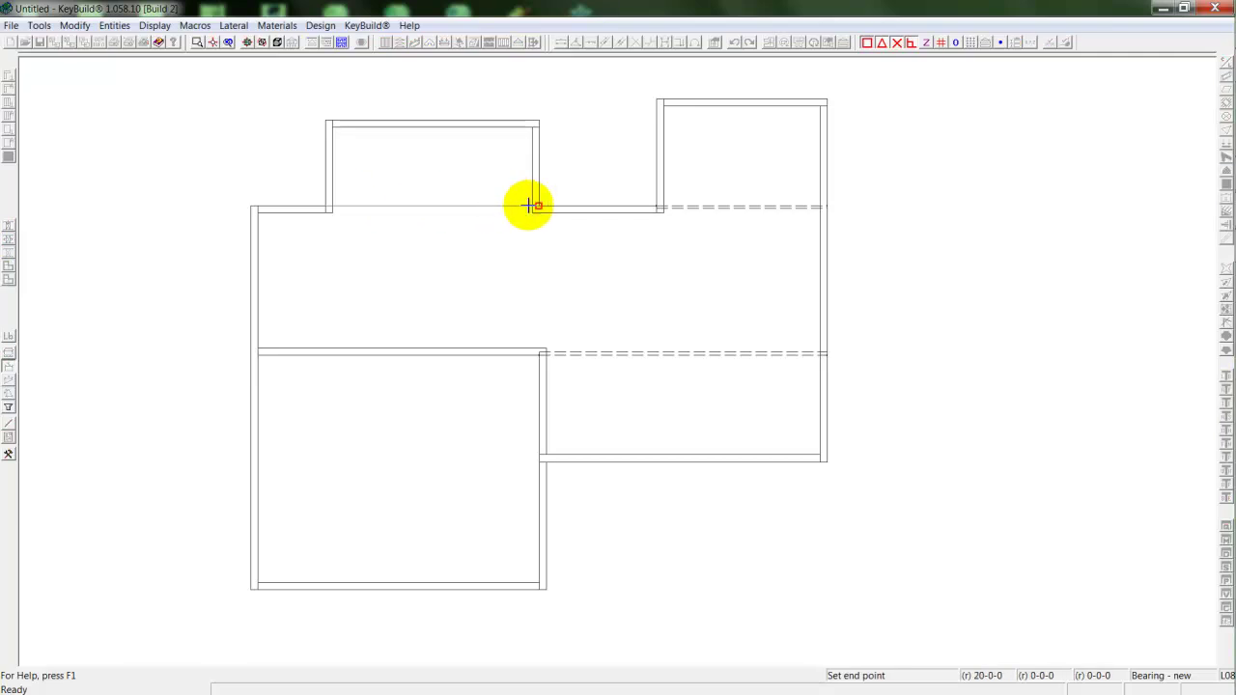
left_click(530, 205)
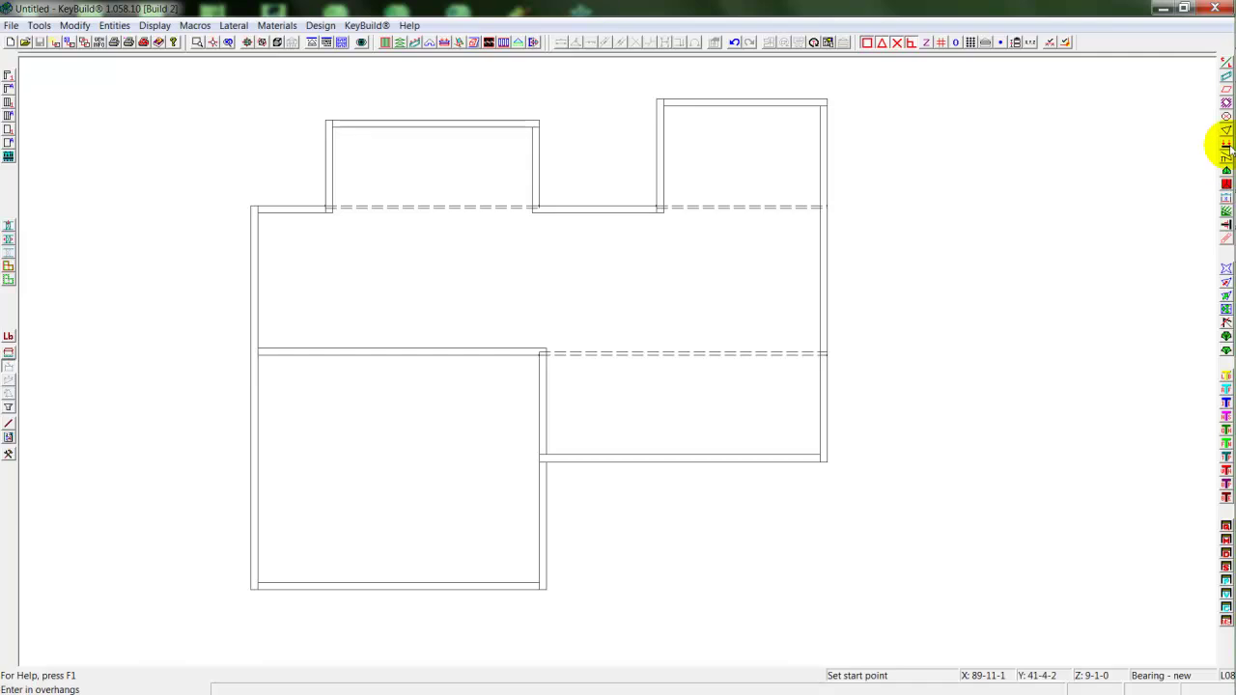
Add a rectangular floor opening above the long horizontal beam, bordered by continuous one-ply floor girders 3-8 wide and 12-0 deep
left_click(1227, 115)
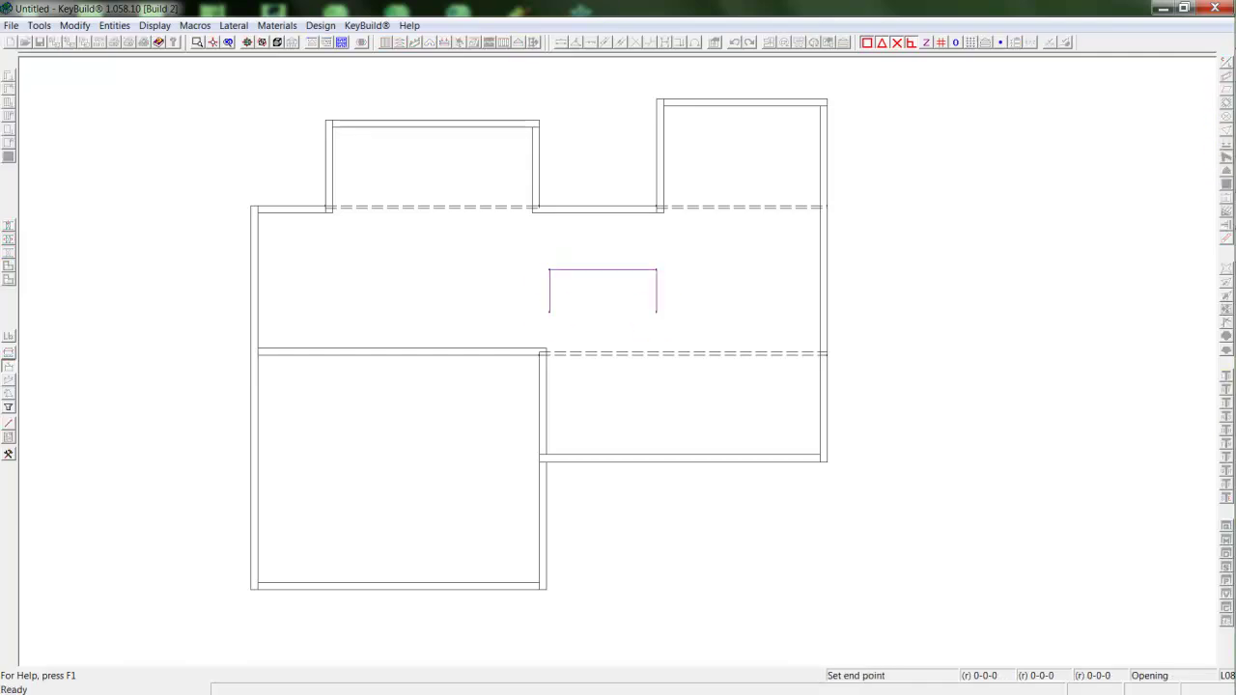
left_click(549, 311)
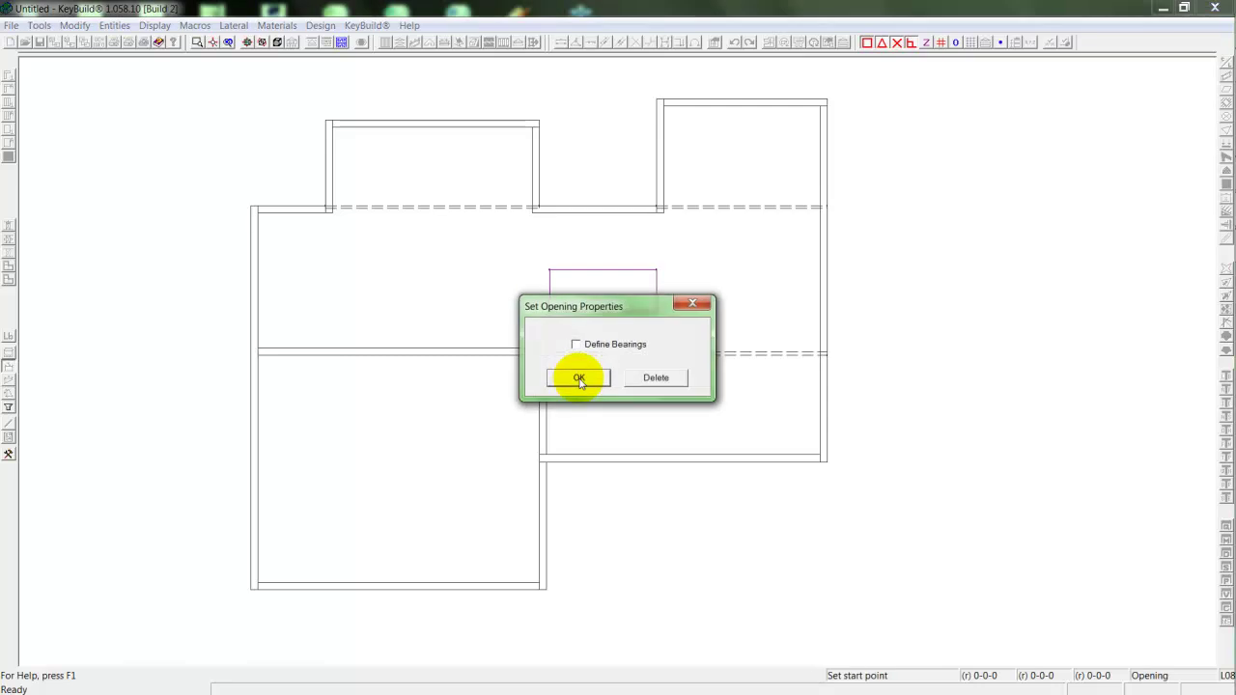
left_click(573, 341)
left_click(574, 378)
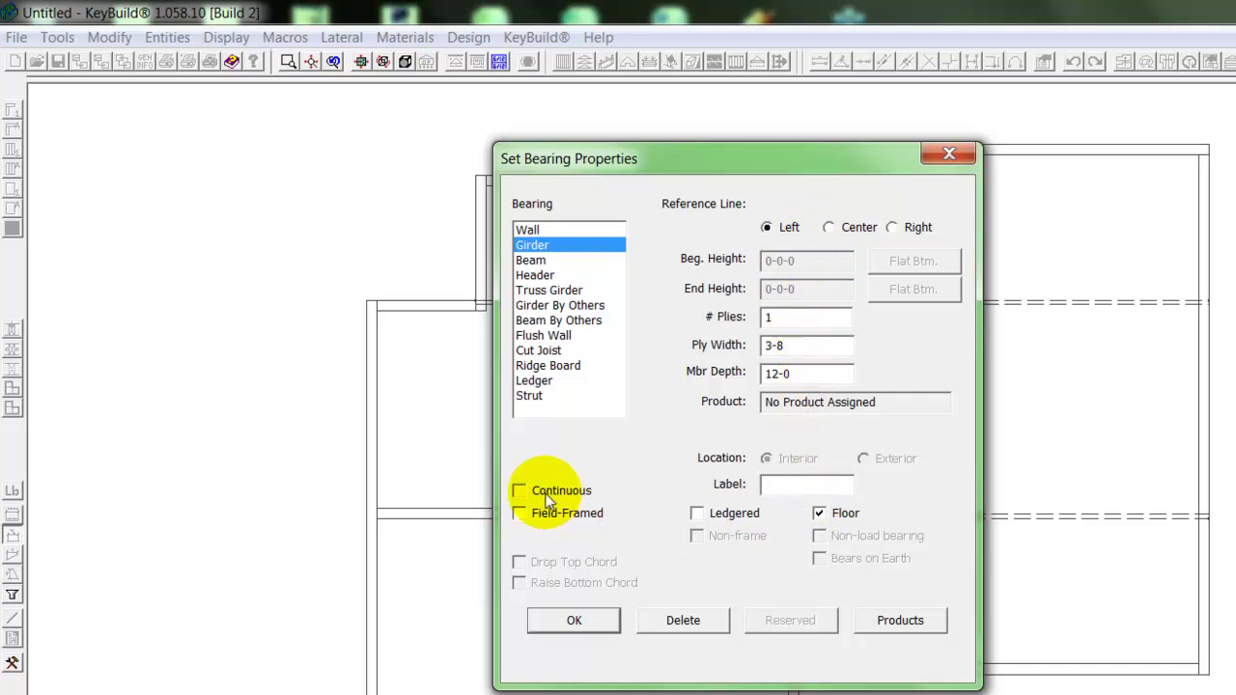
left_click(519, 491)
left_click(574, 620)
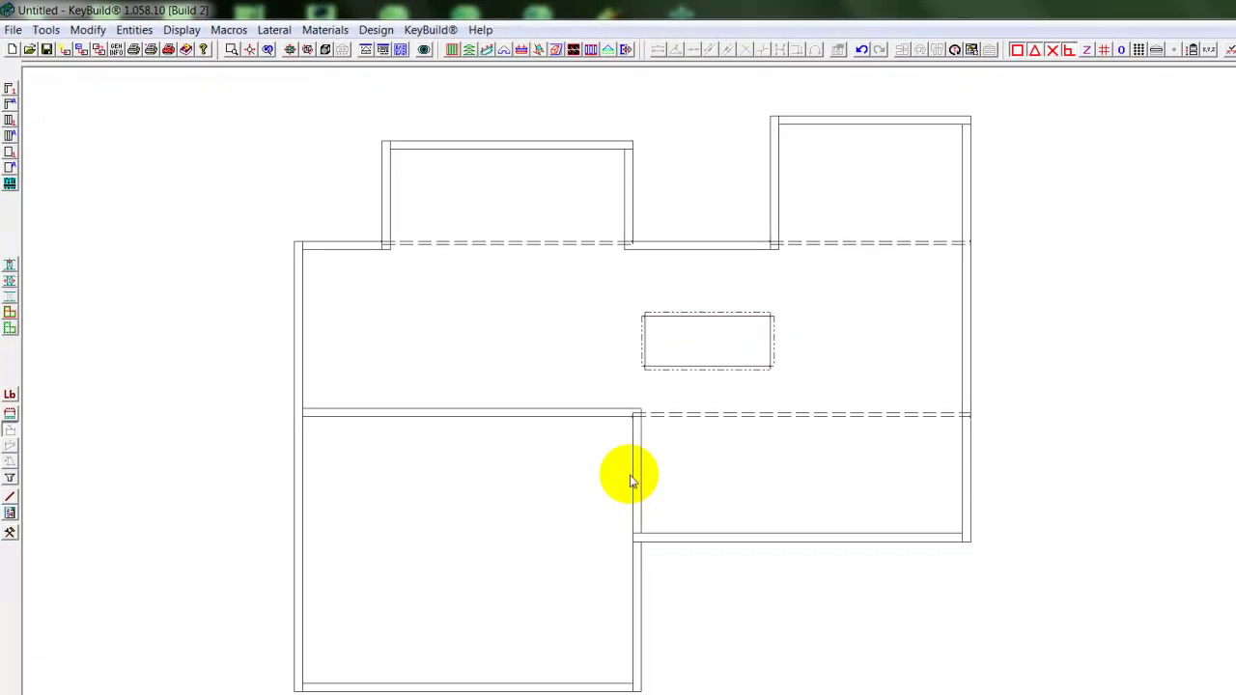
Extend the opening's two side girders down to the long horizontal beam below it
scroll(844, 582, "up", 2)
middle_click_drag(844, 581, 745, 684)
left_click(531, 423)
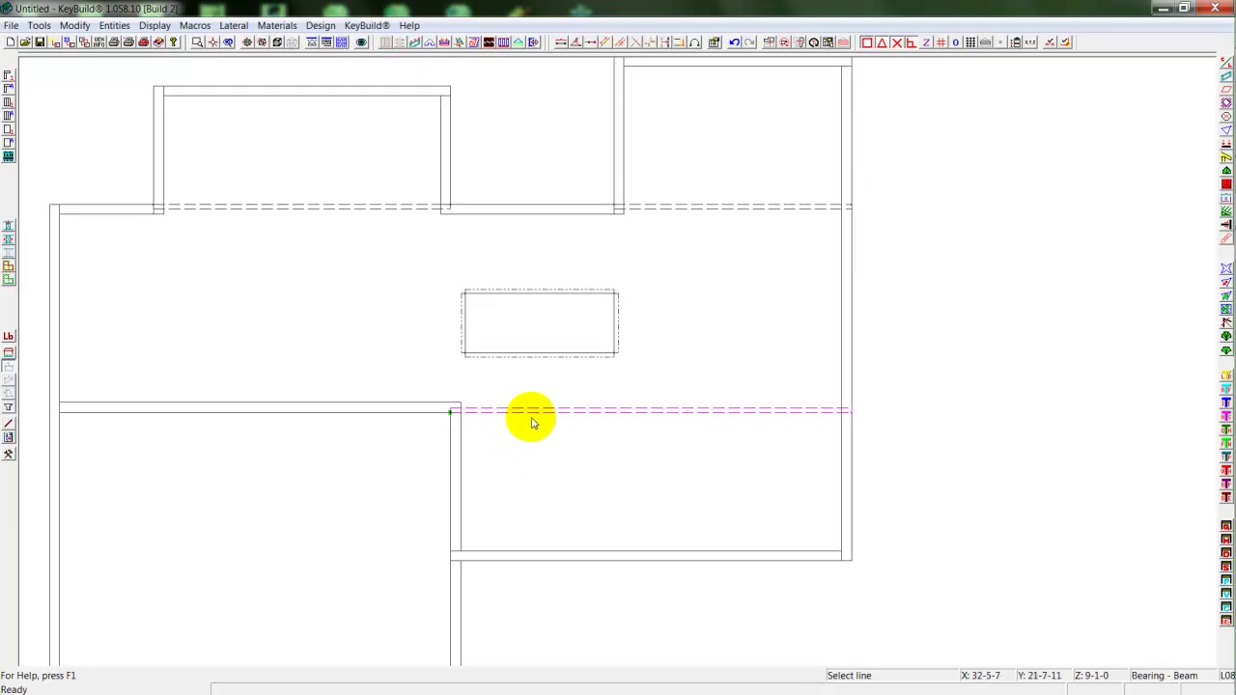
key("t")
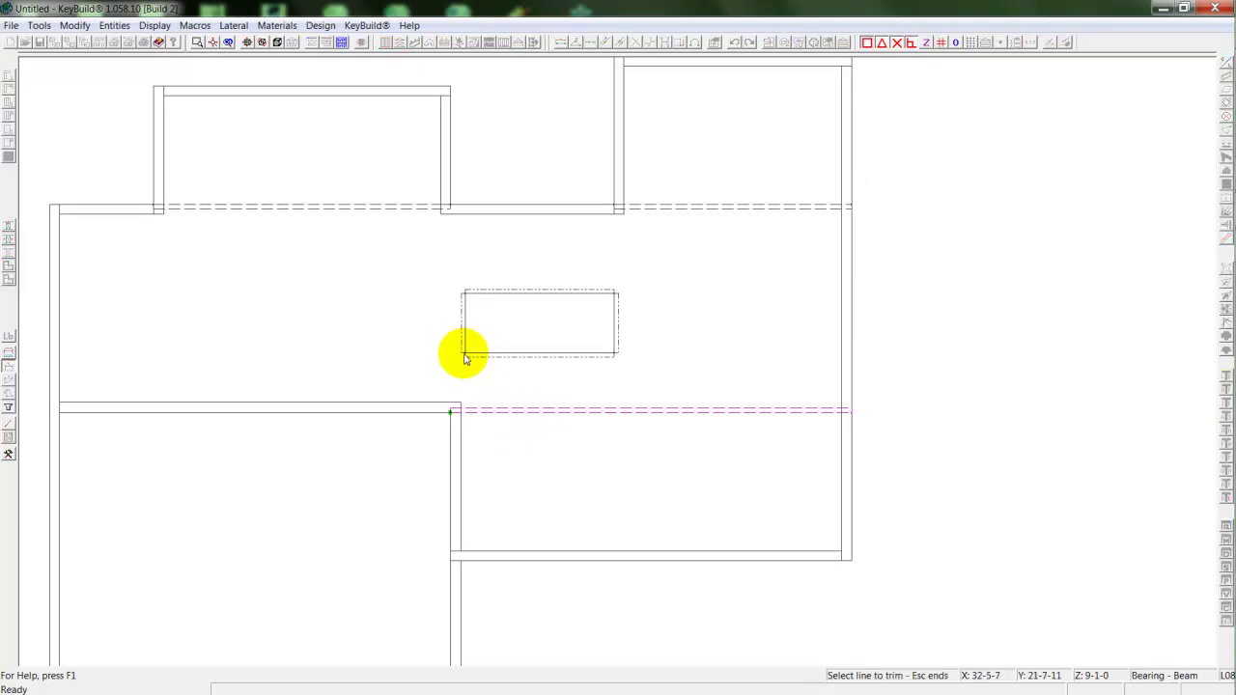
left_click(623, 345)
Extend the opening's two side girders up to the exterior wall above it
left_click(551, 206)
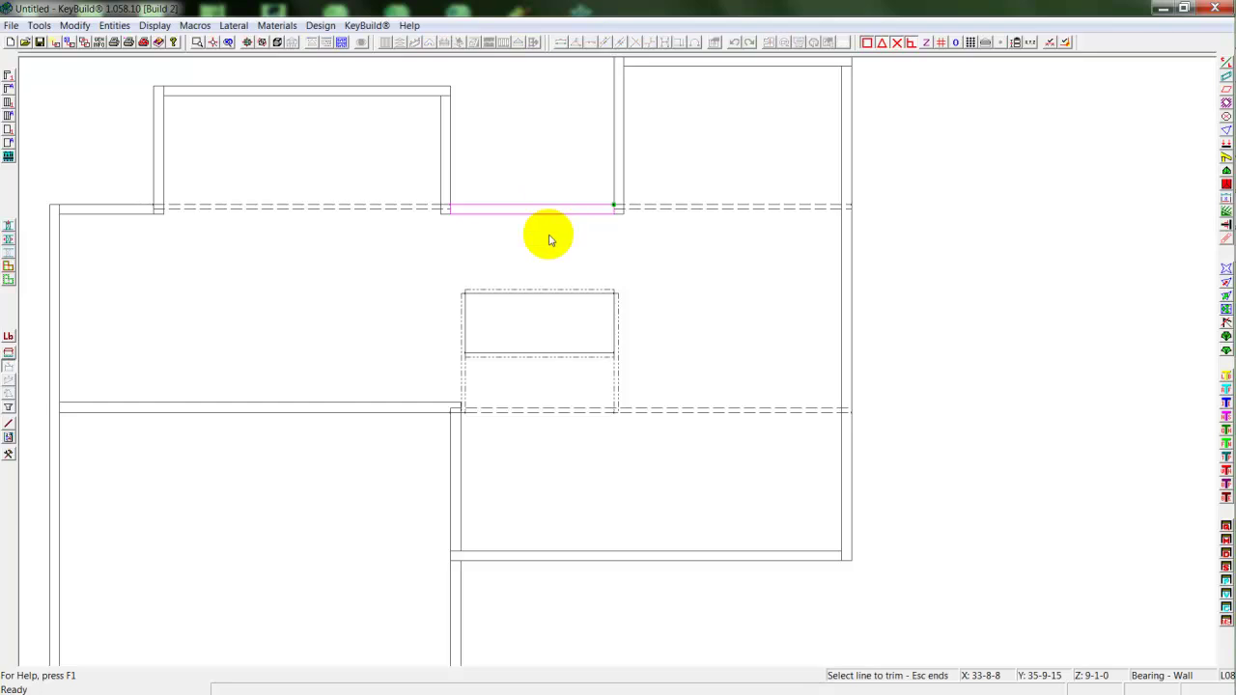
left_click(460, 307)
left_click(623, 318)
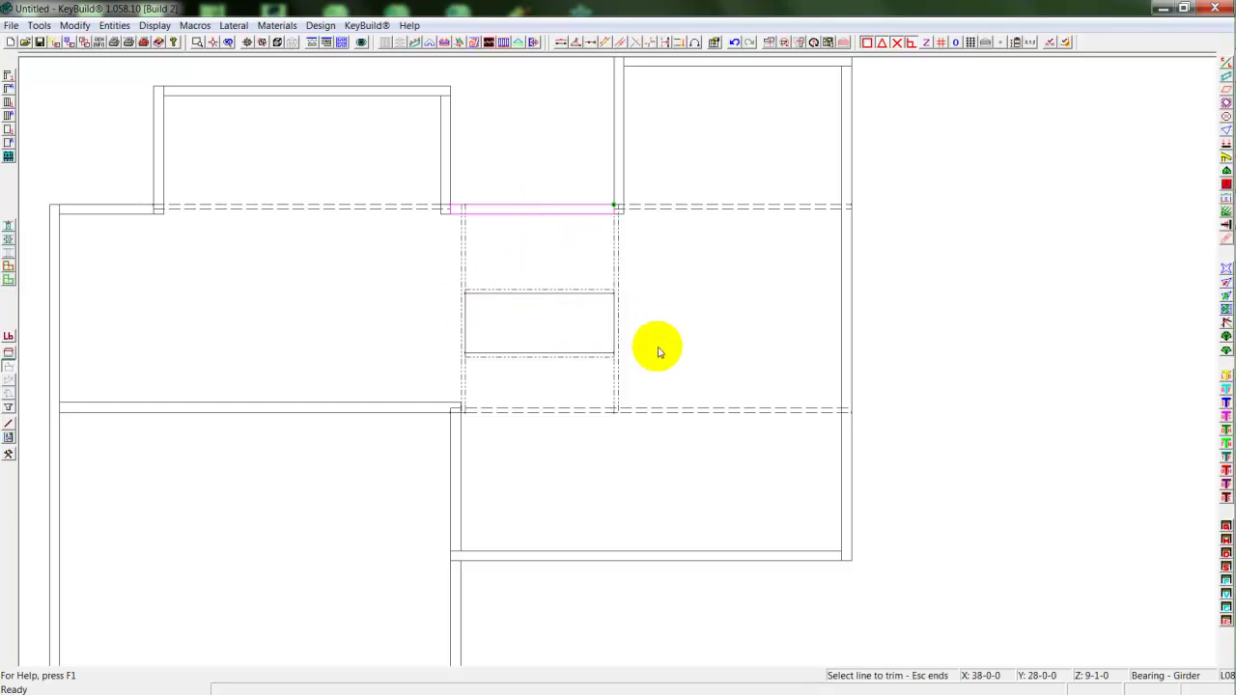
scroll(659, 353, "down", 2)
middle_click_drag(660, 353, 784, 314)
key("Escape")
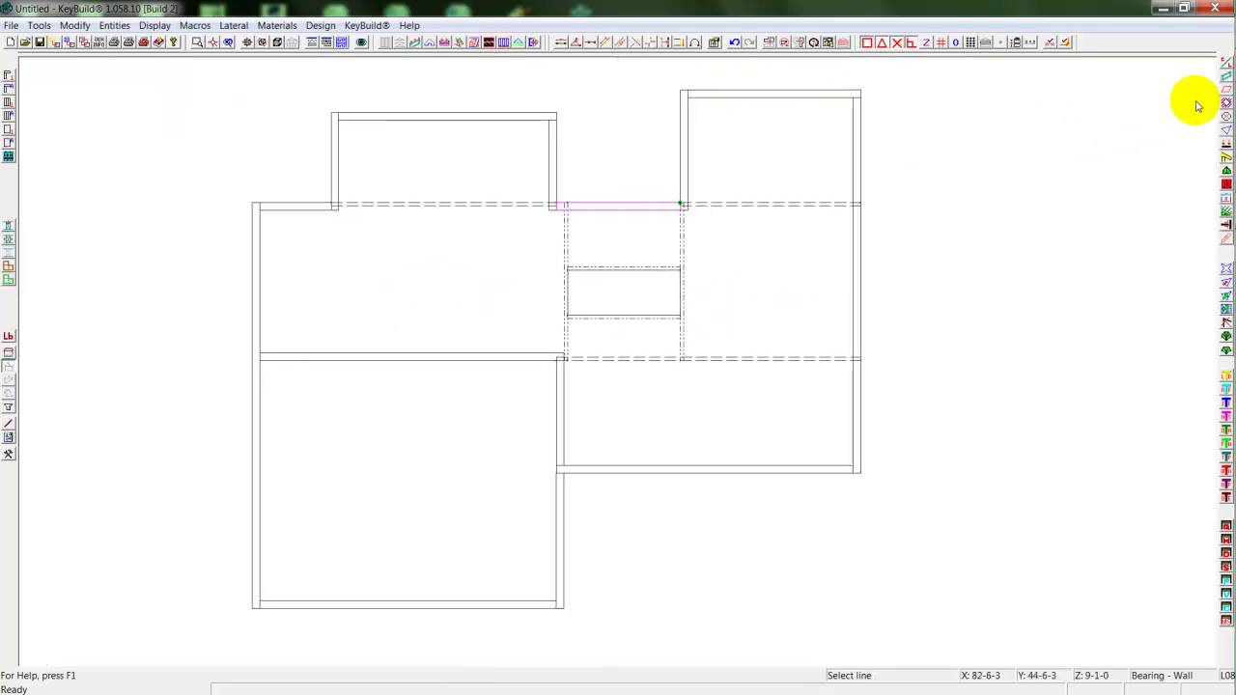
Outline a framing area along the outer foundation walls, leaving out the lower left room
left_click(1227, 88)
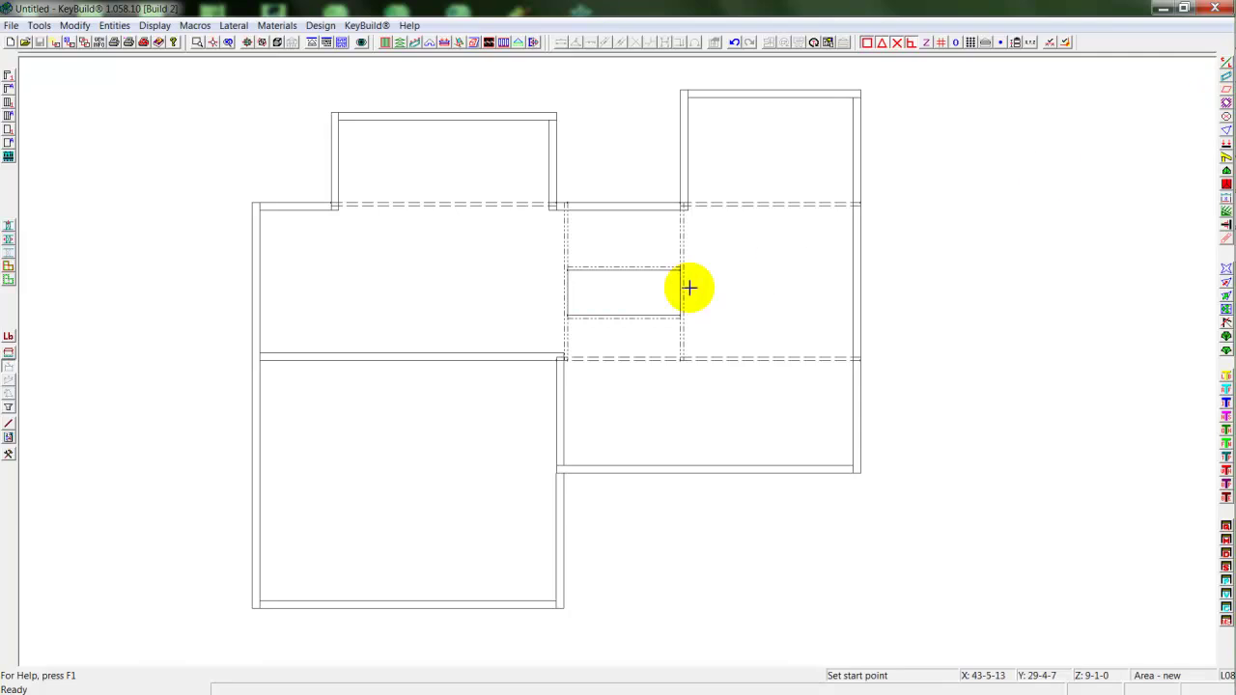
left_click(258, 360)
left_click(265, 205)
left_click(329, 204)
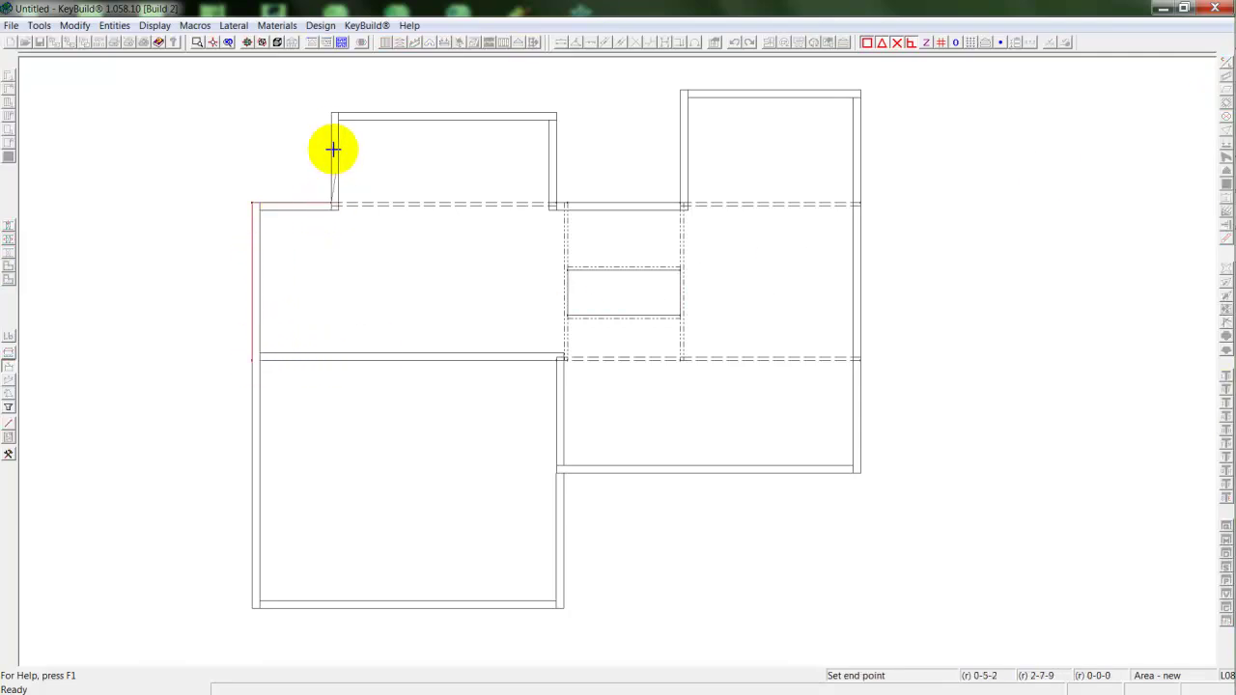
left_click(330, 114)
left_click(556, 114)
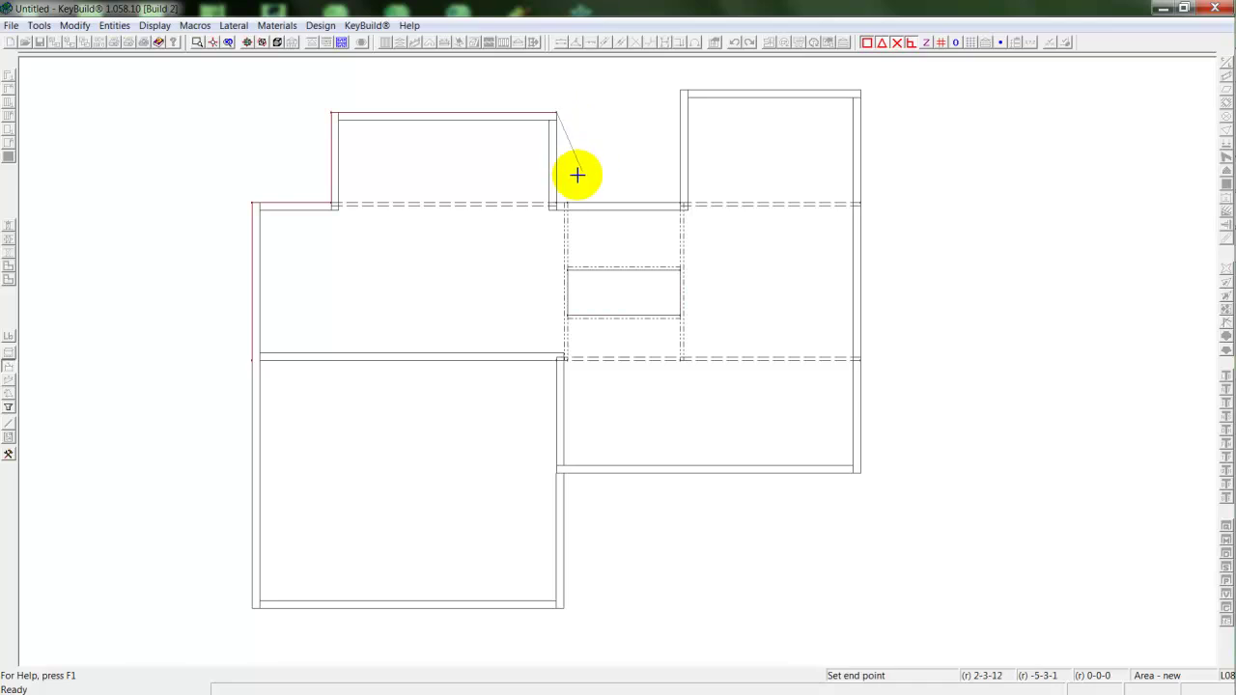
left_click(682, 205)
left_click(683, 92)
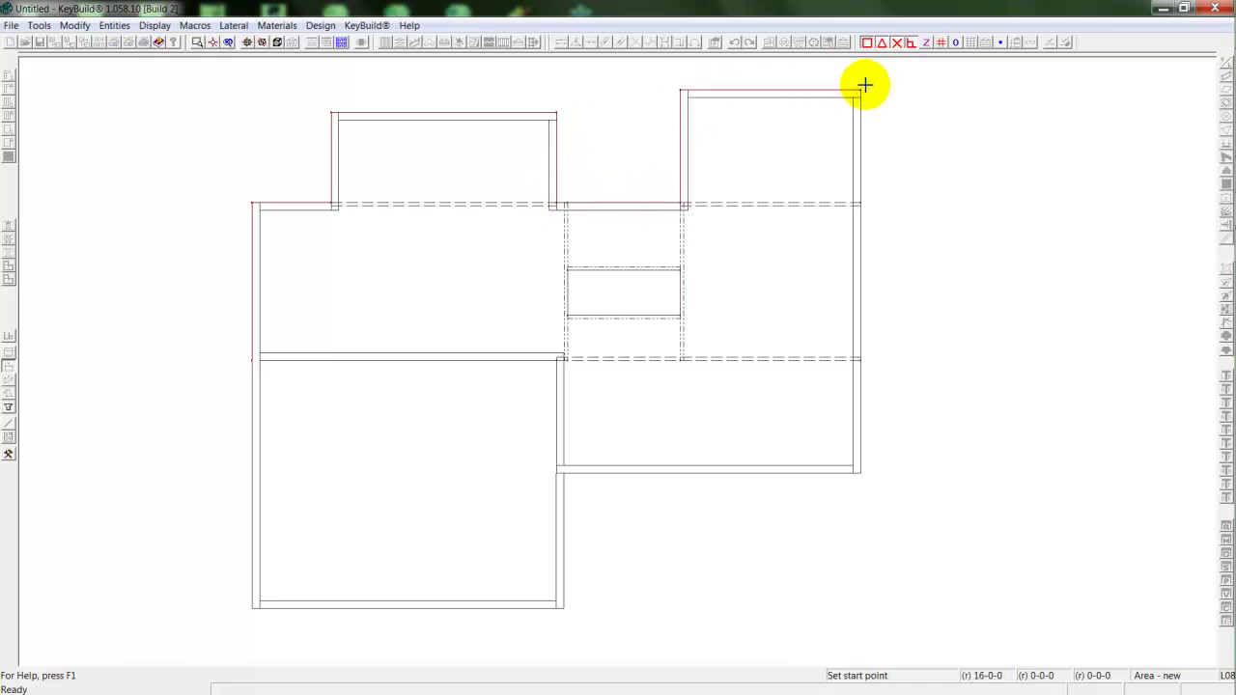
left_click(861, 92)
left_click(860, 471)
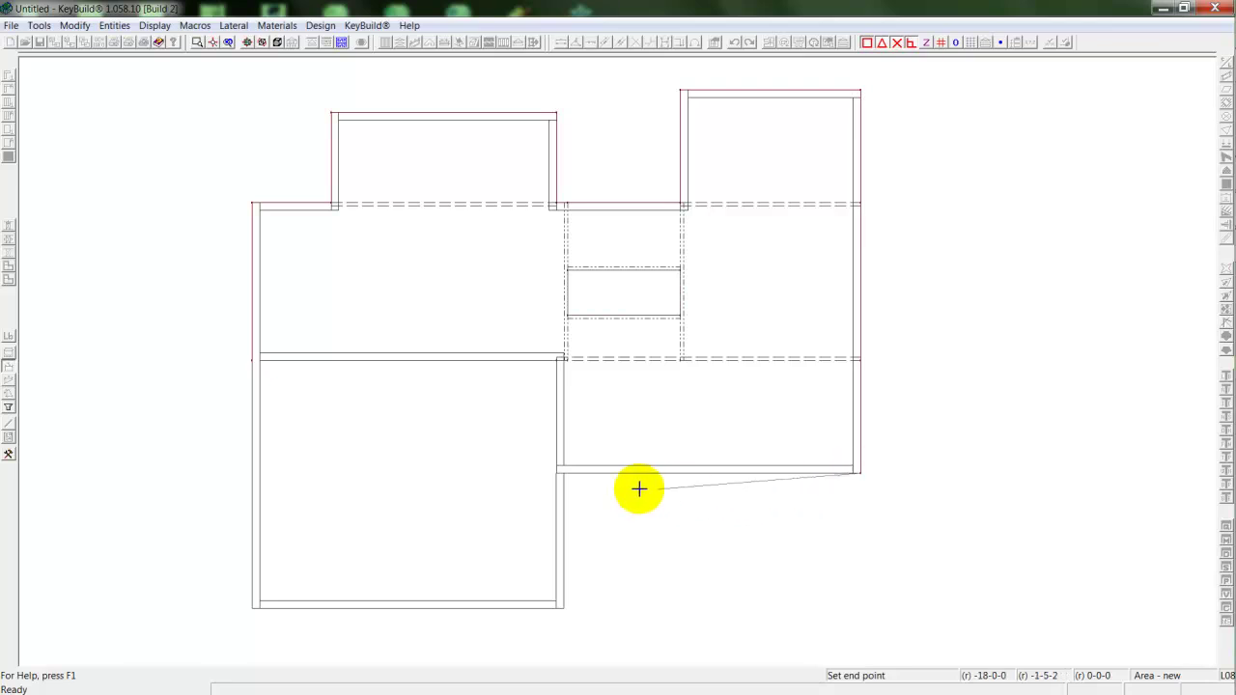
left_click(559, 472)
left_click(559, 359)
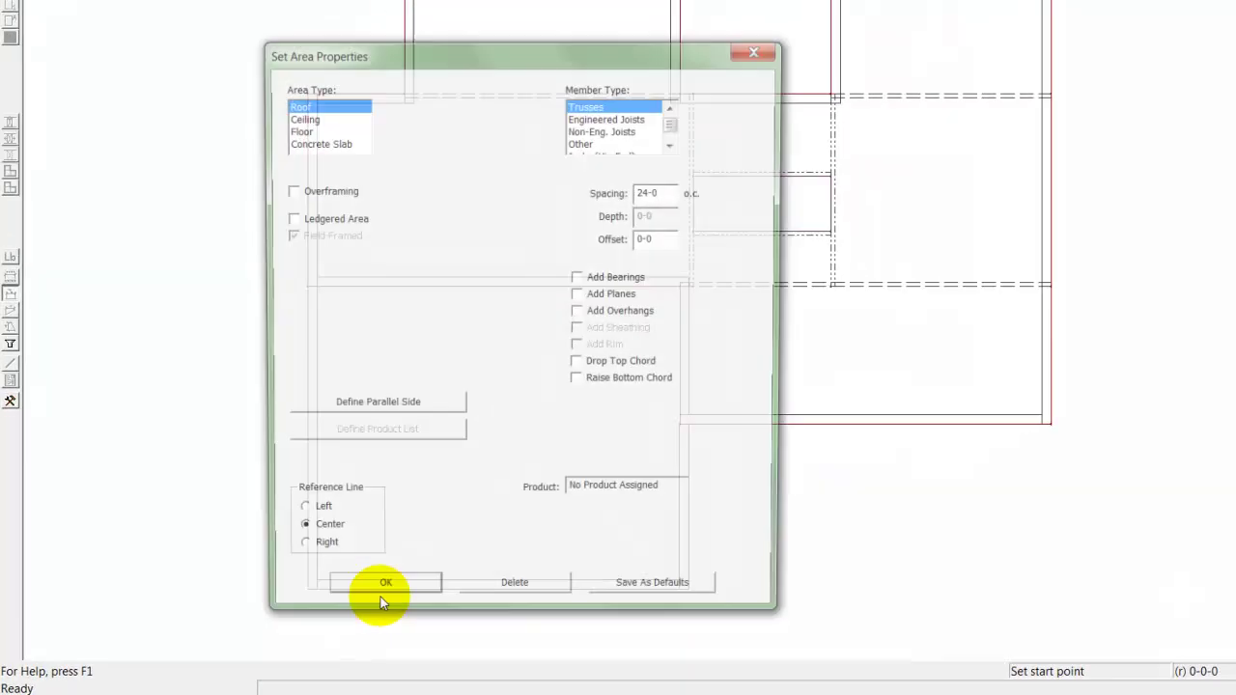
Make the area a floor of engineered joists 12+0 deep and check the framing in the solid model
left_click(300, 129)
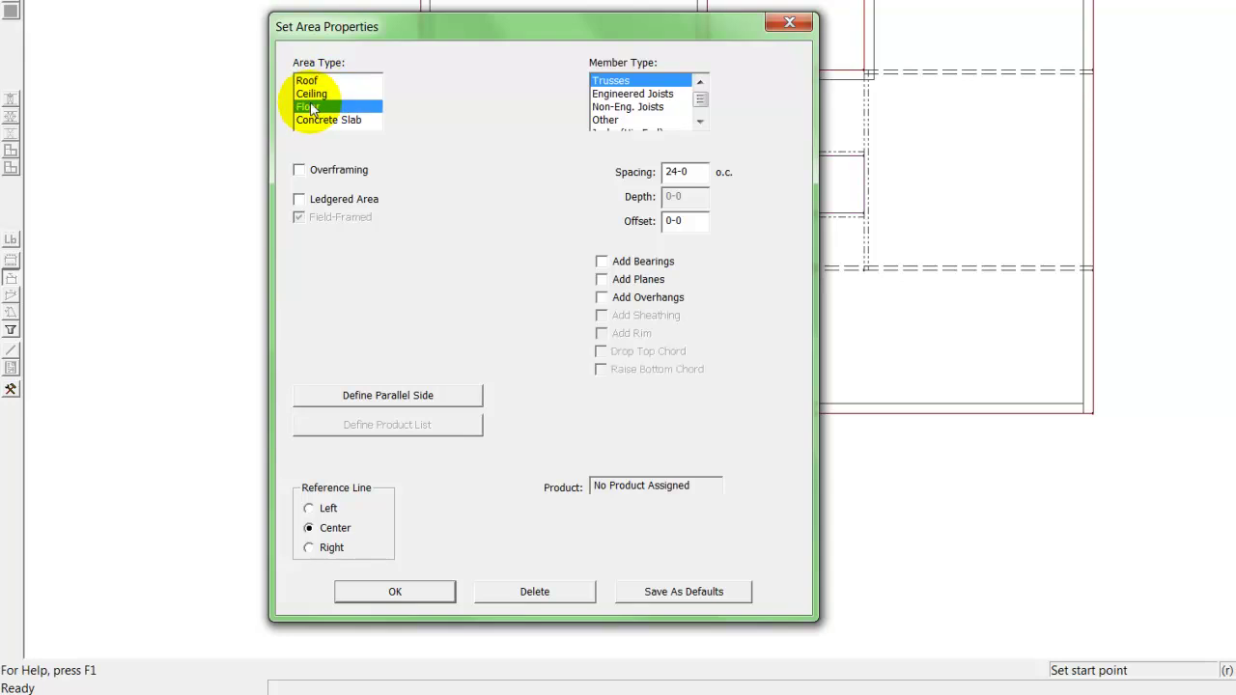
left_click(638, 94)
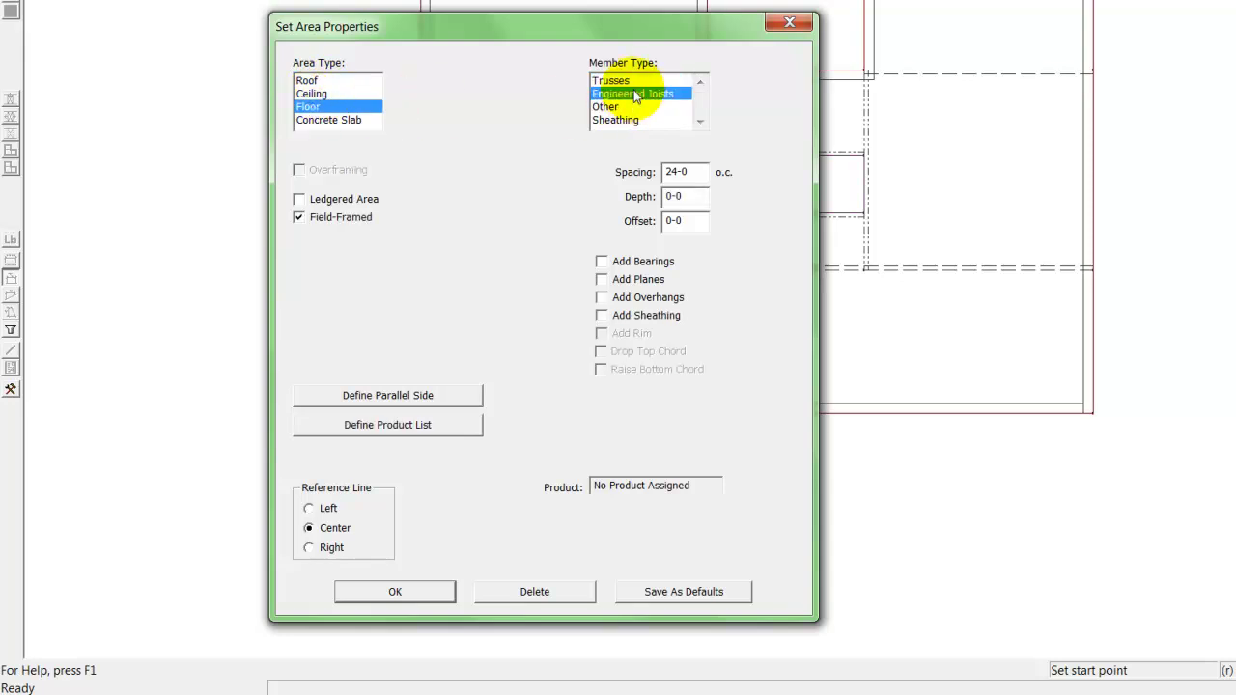
double_click(684, 196)
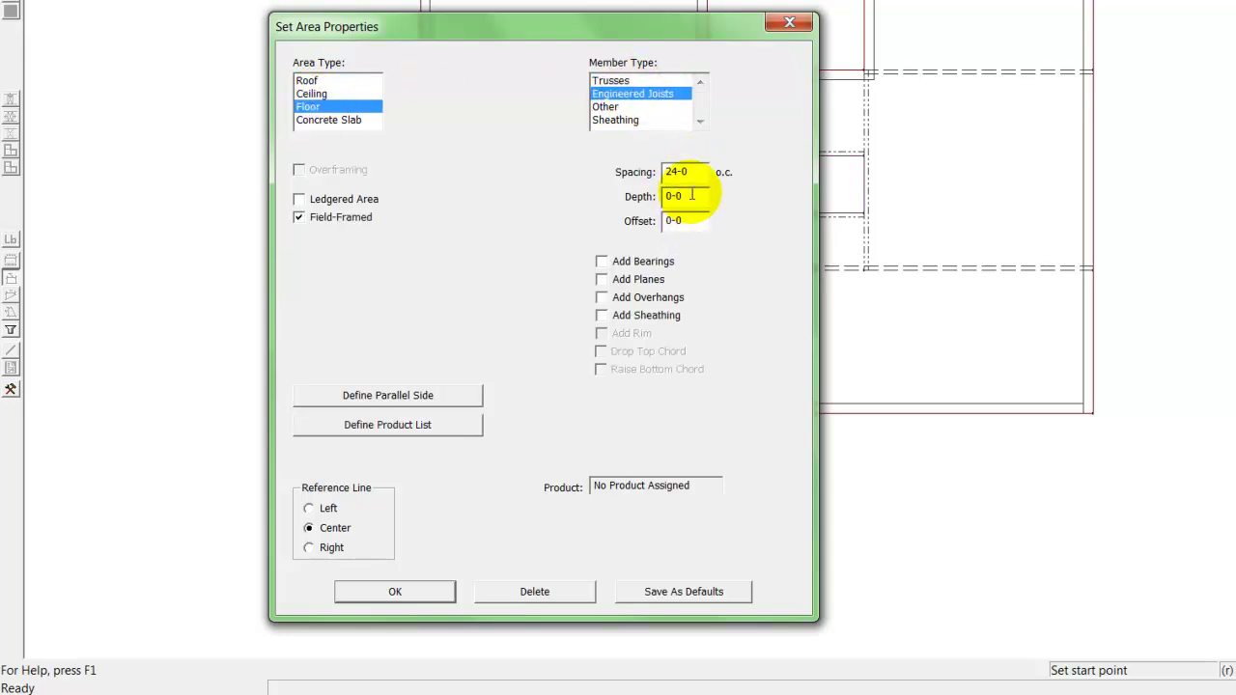
type("12")
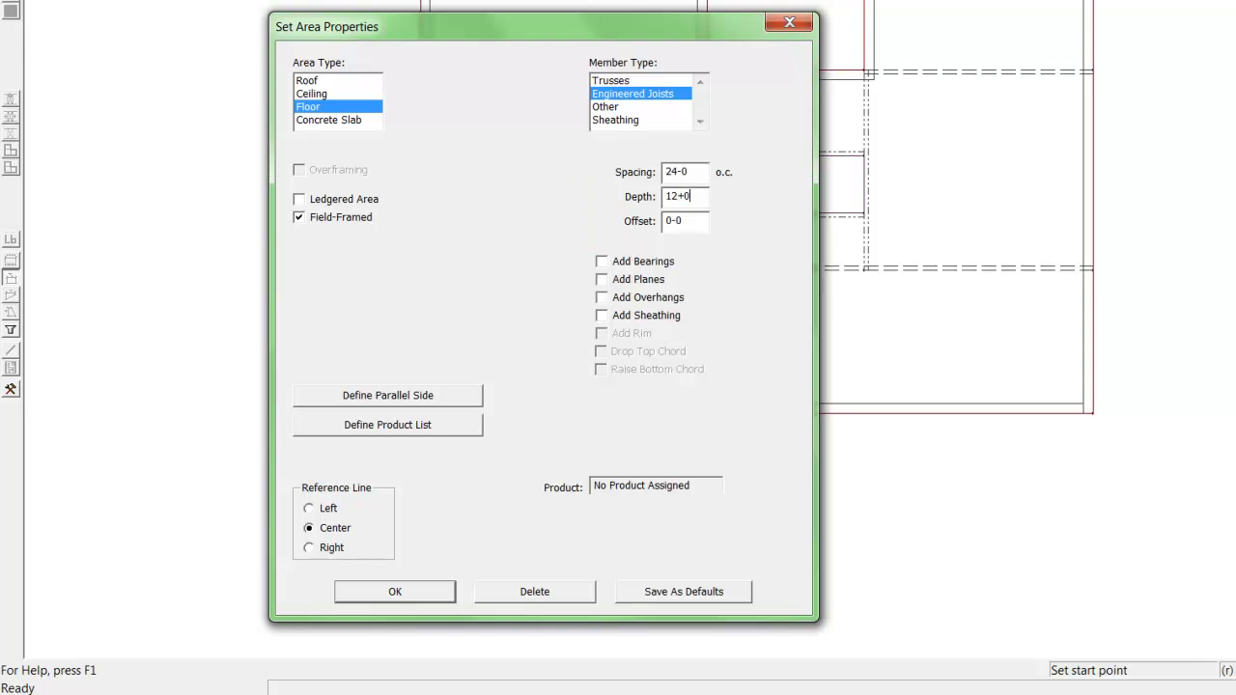
type("+0")
left_click(395, 591)
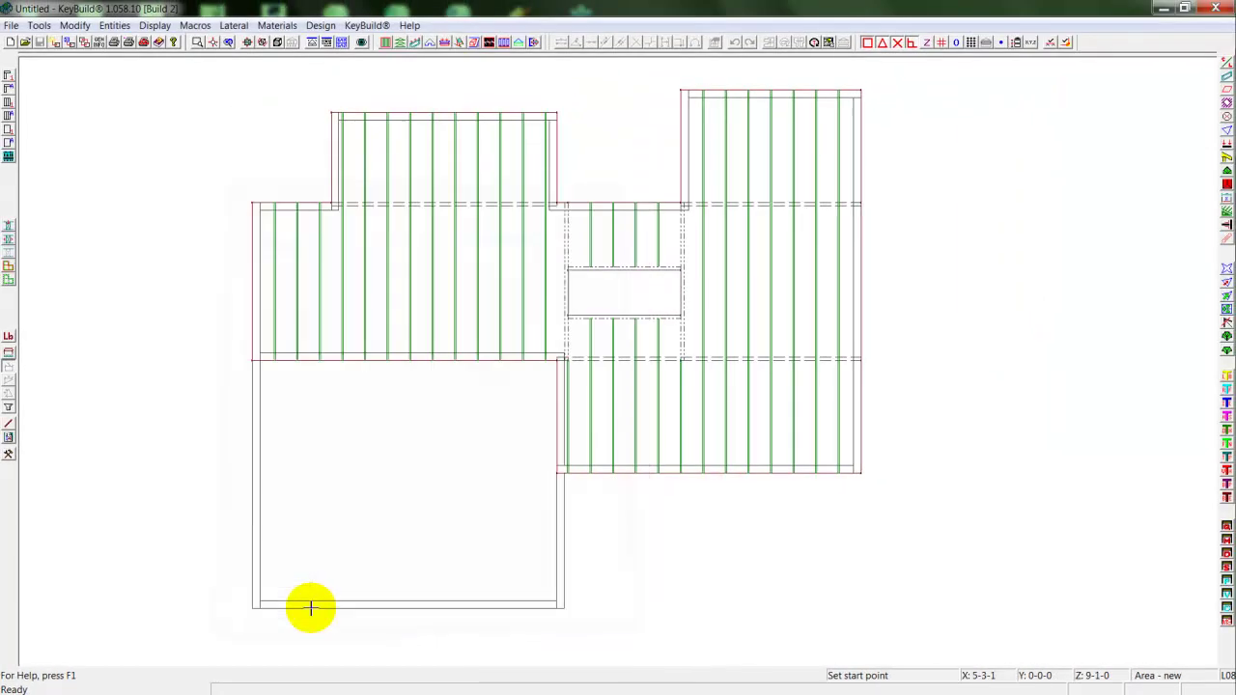
right_click(495, 402)
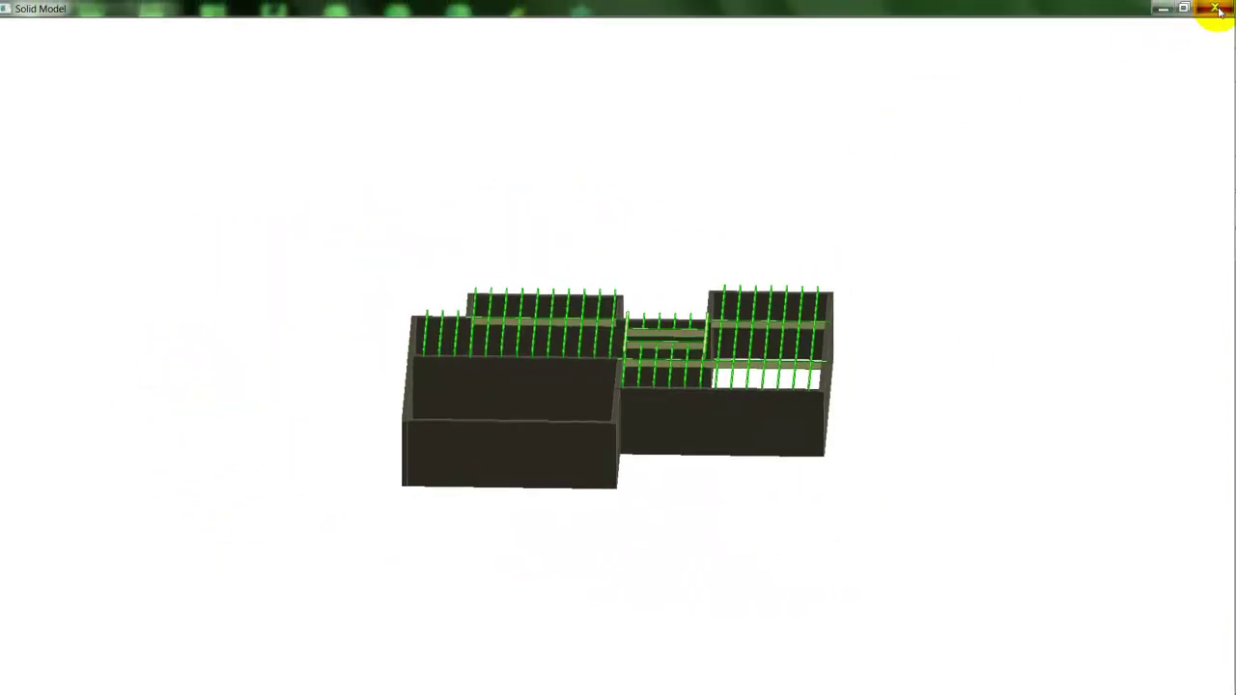
left_click(1215, 9)
Add a new level to the job and assign it level number 15
right_click(688, 287)
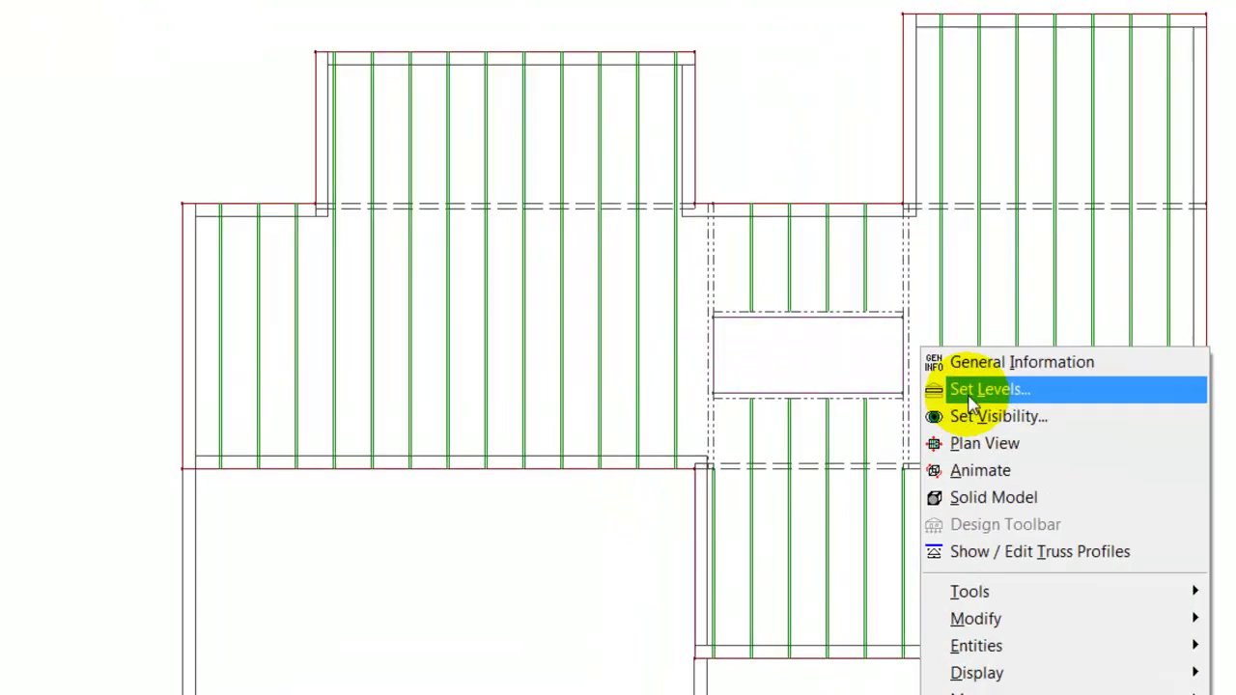
left_click(731, 313)
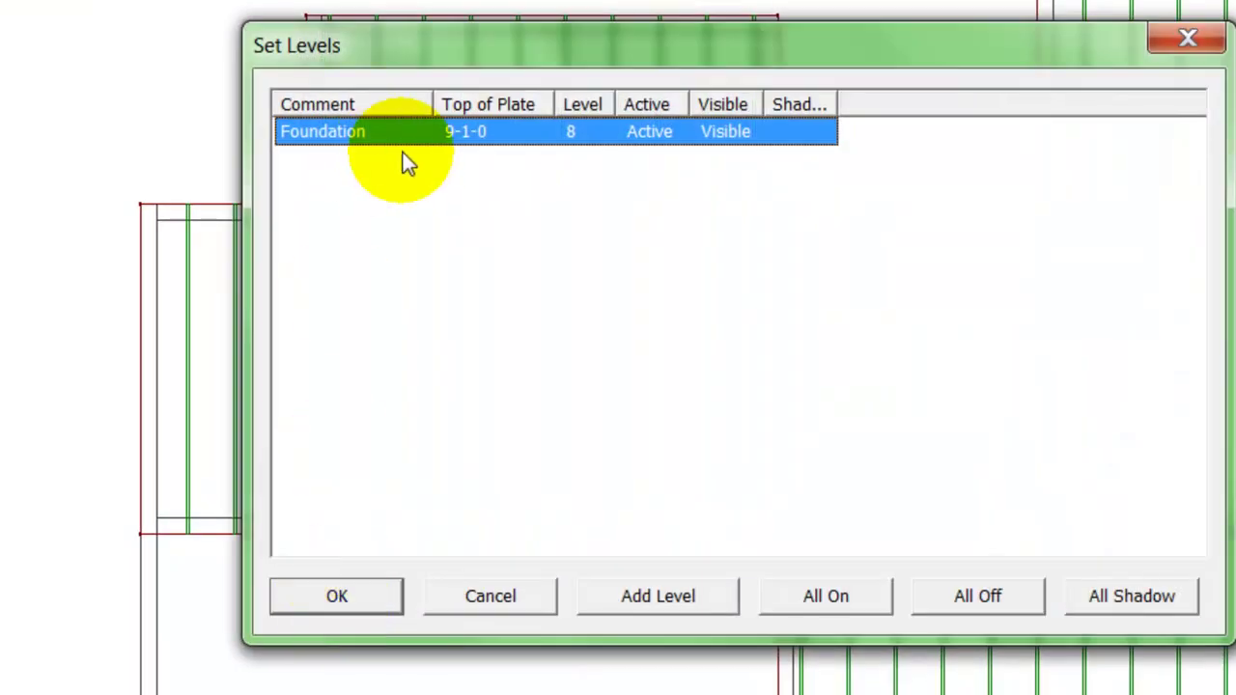
left_click(628, 596)
left_click(598, 165)
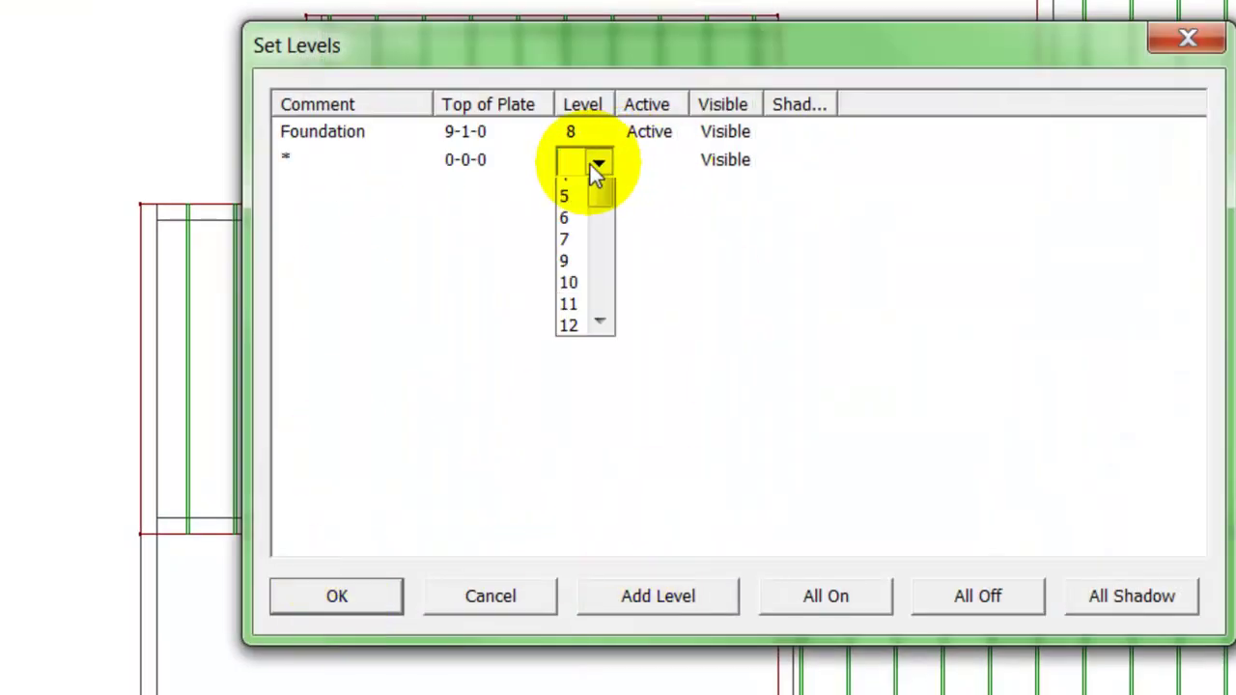
left_click(591, 406)
left_click(591, 406)
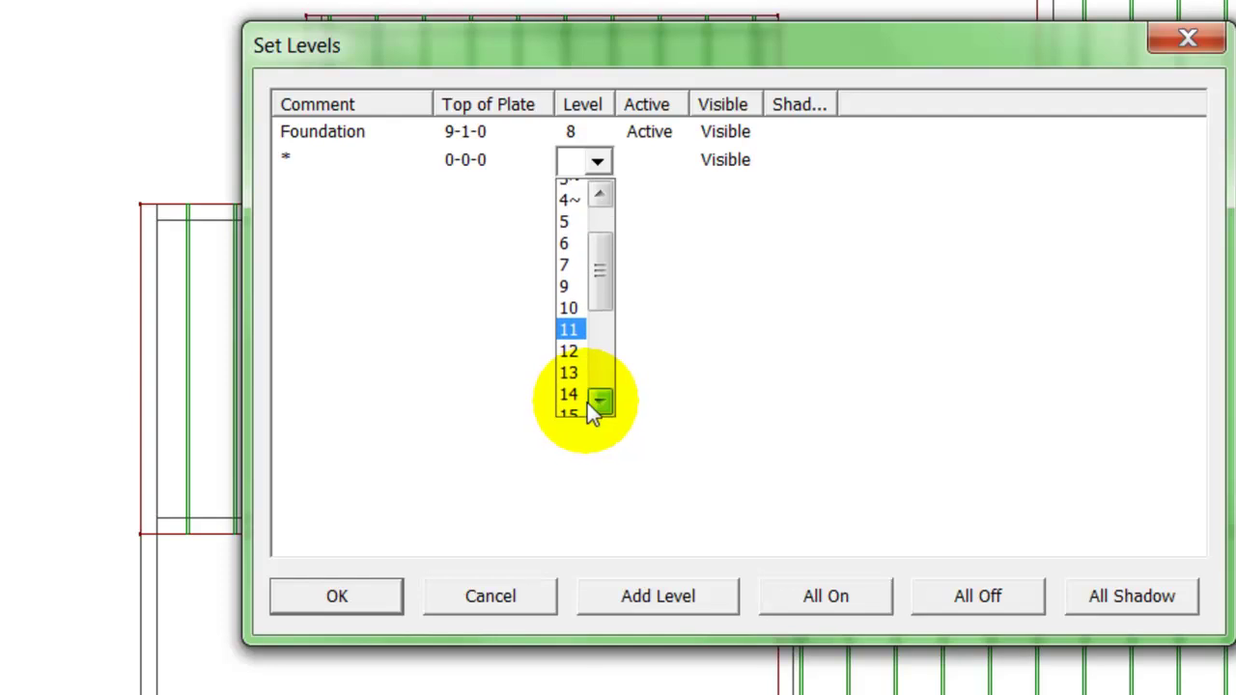
left_click(579, 413)
Calculate level 15's top of plate from start elevation 9-1-0, floor depth 1+0+12 and wall height 9-1-0
left_click(518, 162)
left_click(545, 132)
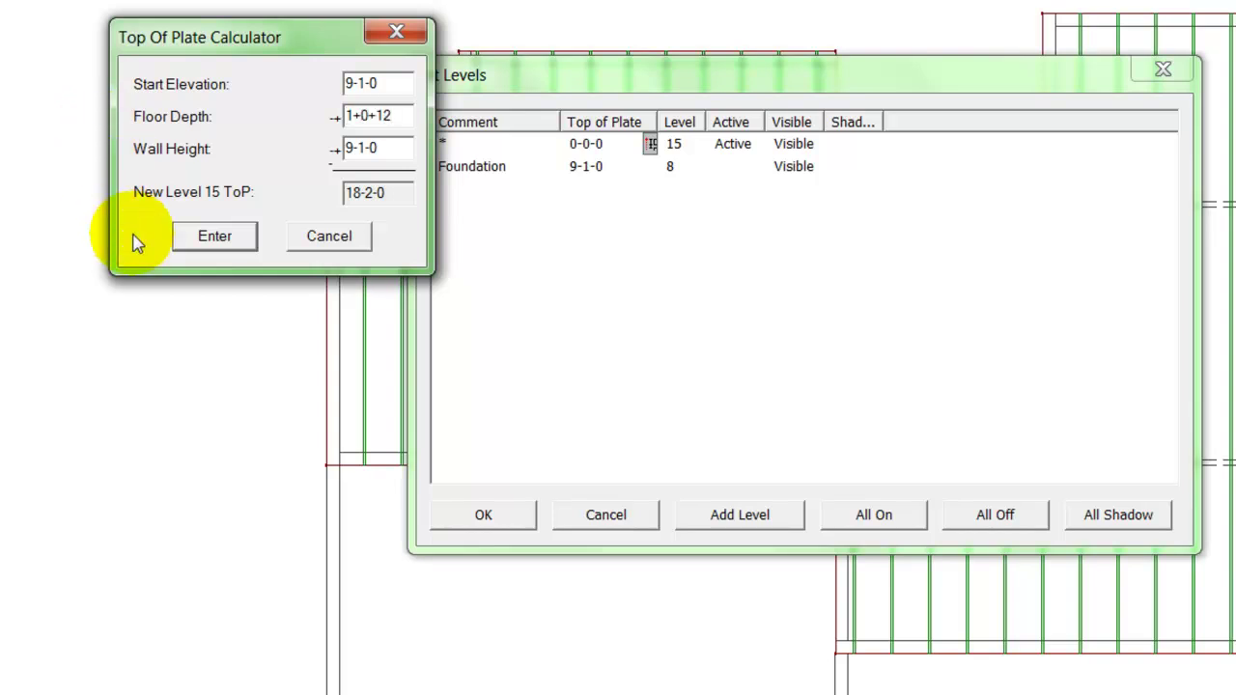
left_click(193, 236)
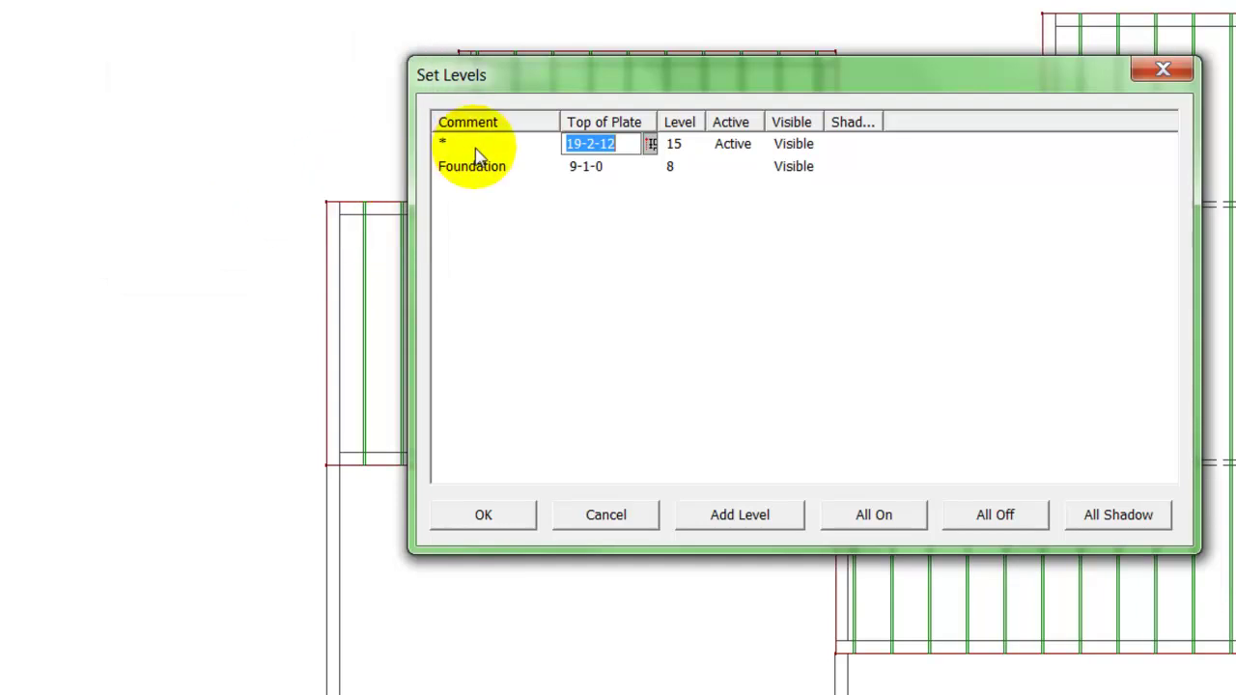
Name level 15 First Floor and show the Foundation level as a shadow
left_click(477, 145)
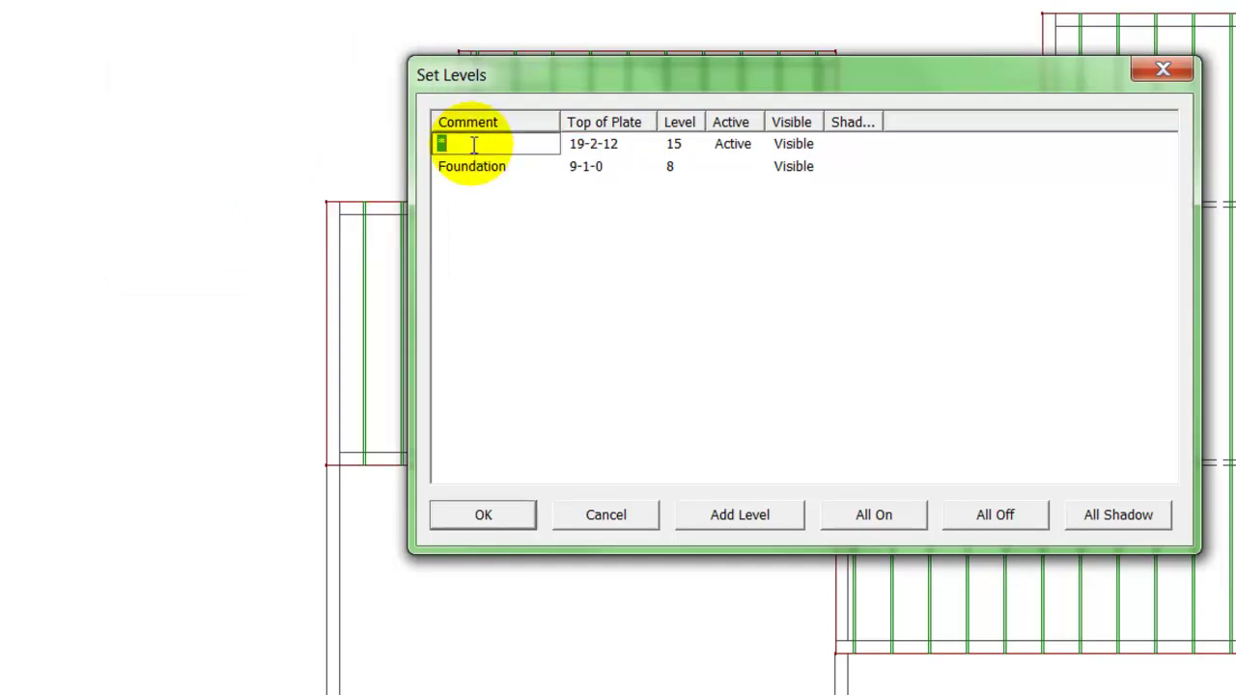
type("First Floor")
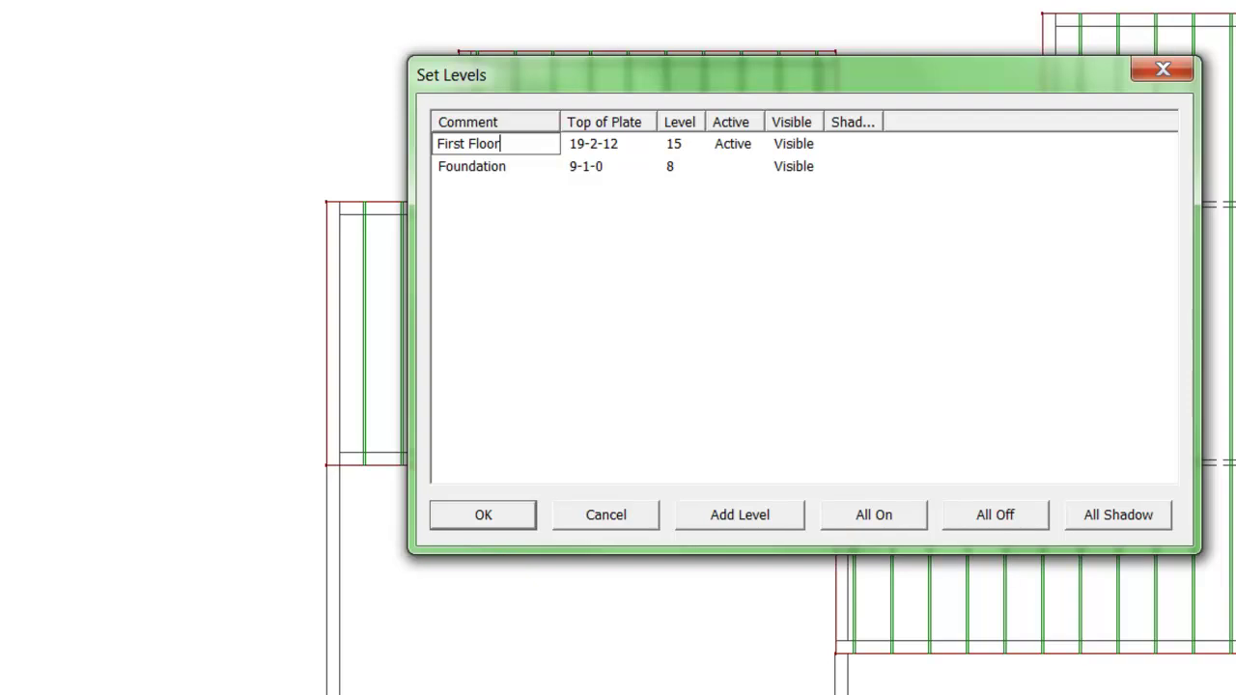
left_click(863, 176)
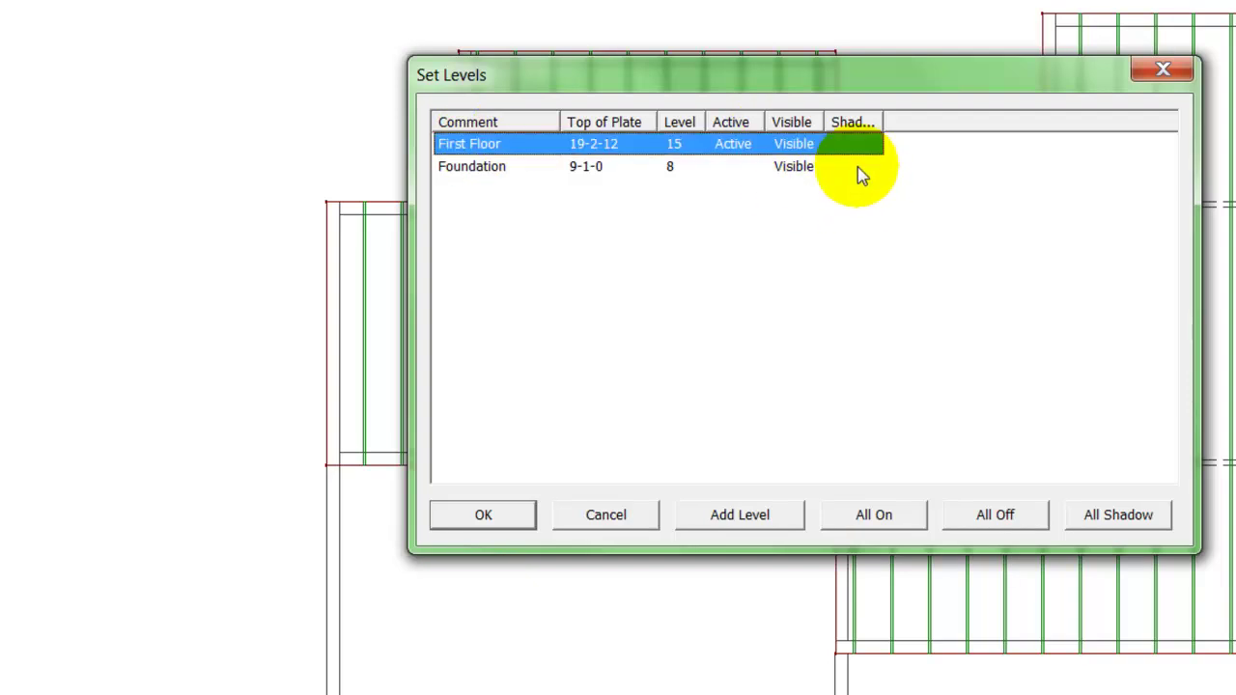
left_click(863, 176)
left_click(484, 516)
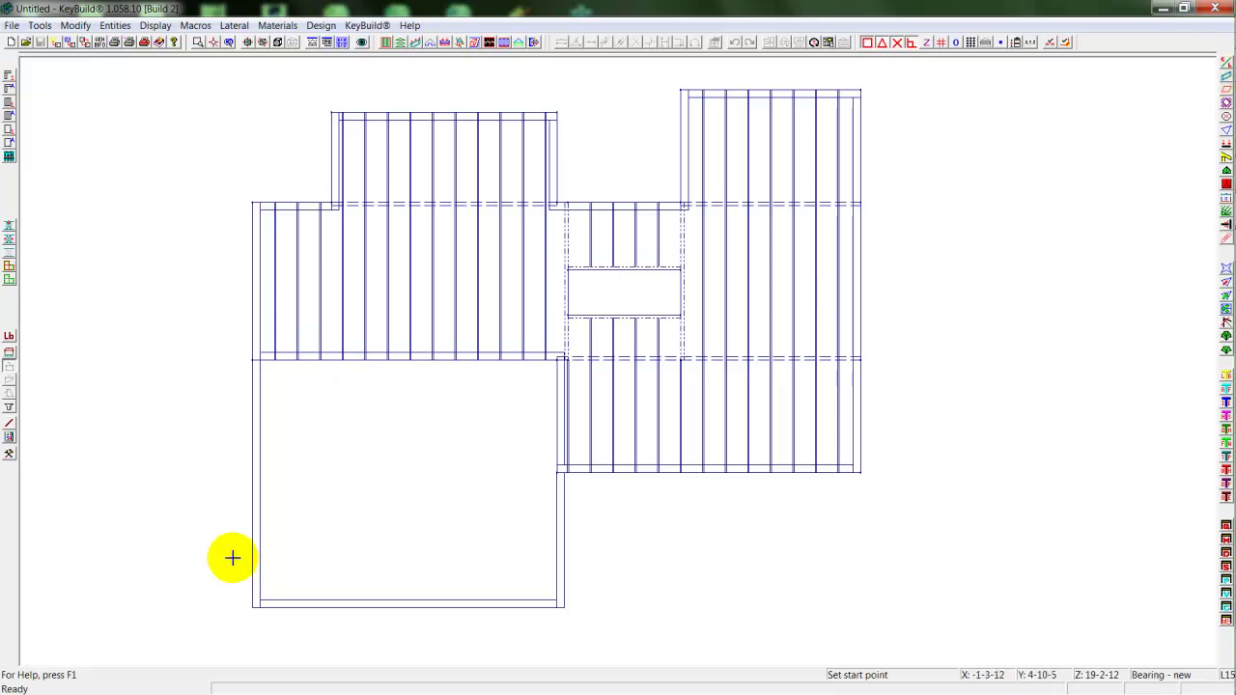
Draw a 36-0-0 exterior wall up the foundation's left side, continuous, 9-1-0 high and 3-8 wide
left_click(254, 602)
left_click(249, 207)
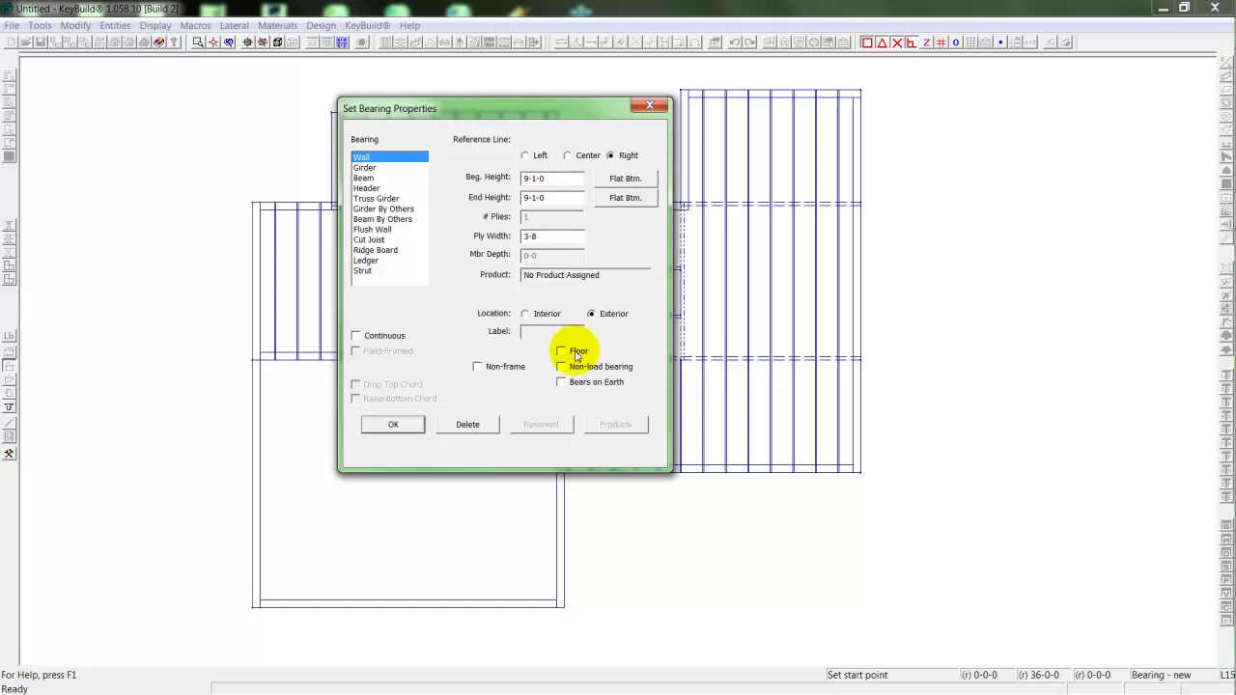
left_click(396, 338)
left_click(393, 425)
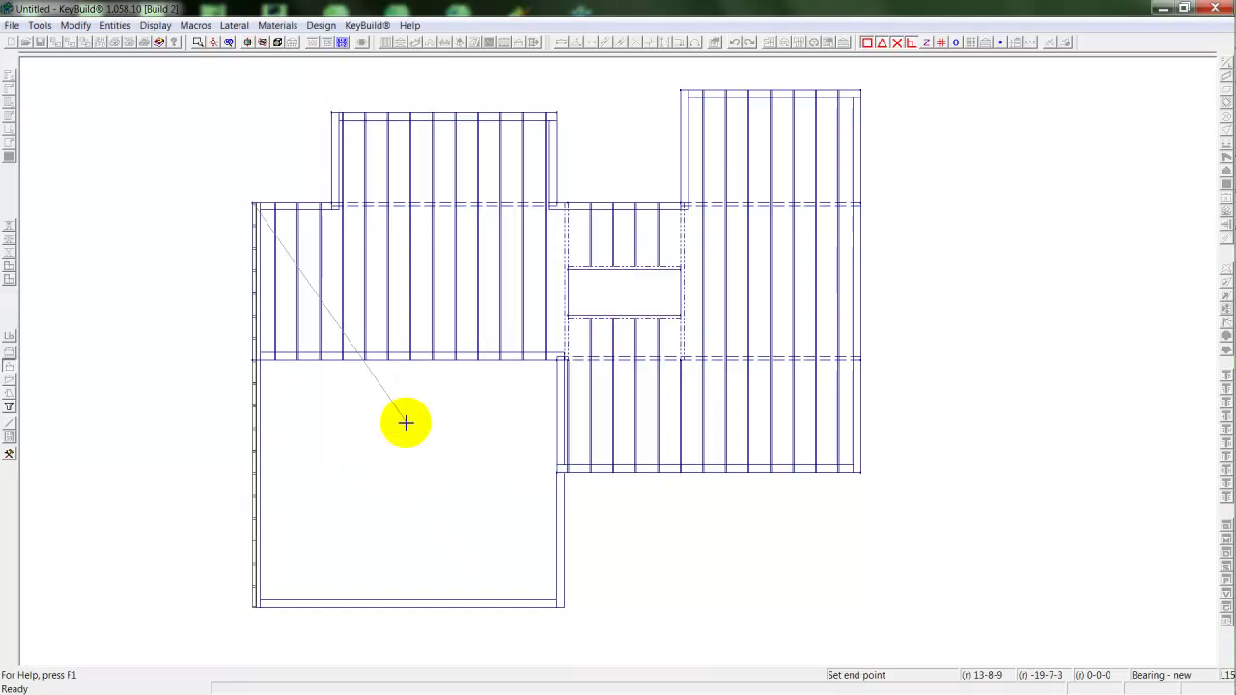
Continue the exterior wall around the rear-left bump-out, across the rear recess and up to the right wing's rear-left corner
left_click(330, 205)
left_click(330, 114)
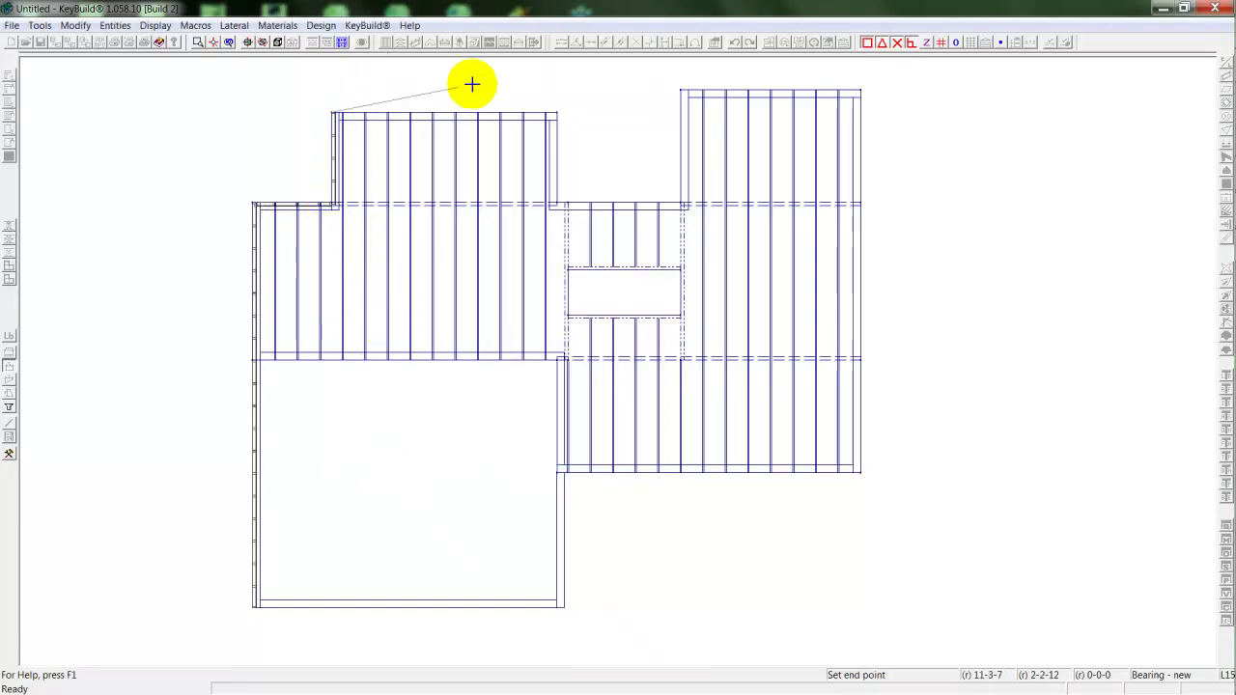
left_click(554, 113)
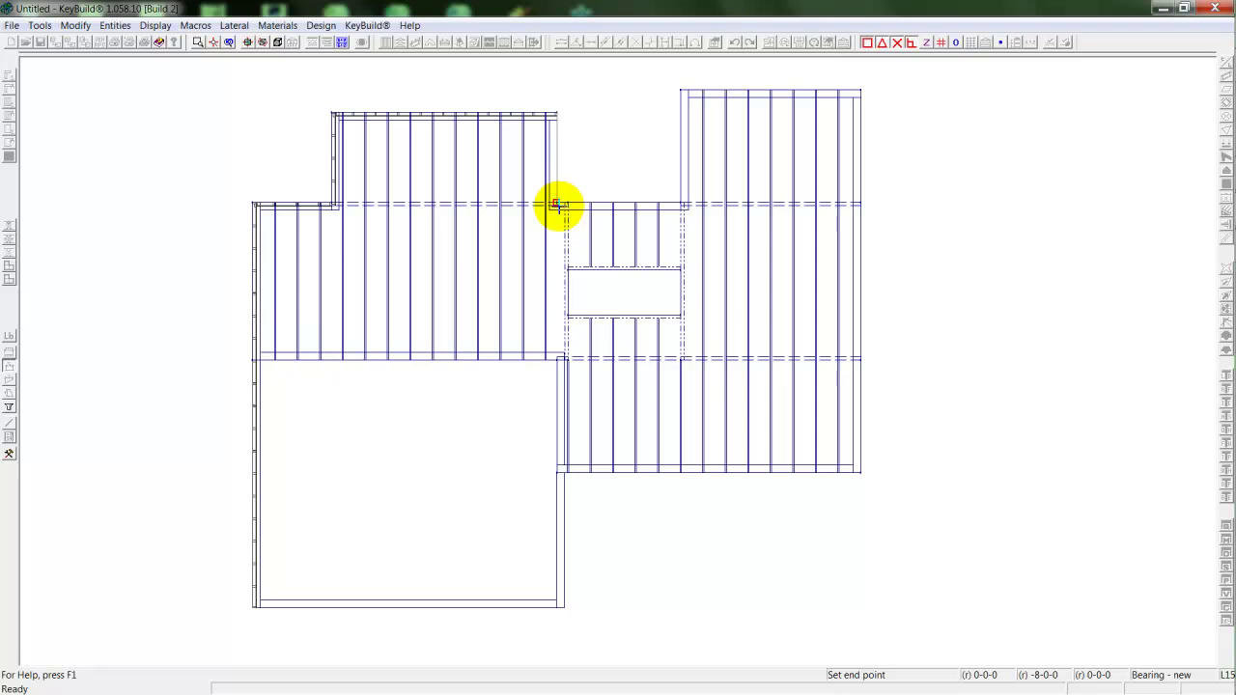
left_click(556, 205)
left_click(681, 206)
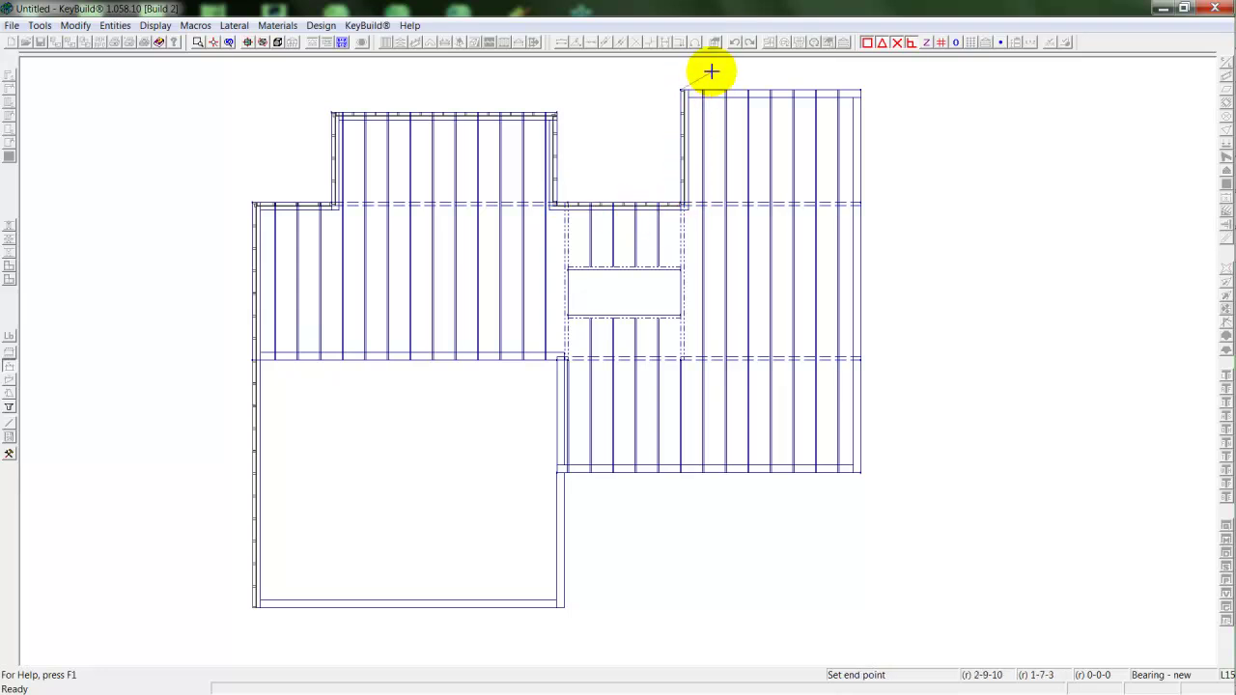
Run the exterior wall around the right wing's rear, right side and front, and along the garage's house-side walls to the left wall
left_click(861, 91)
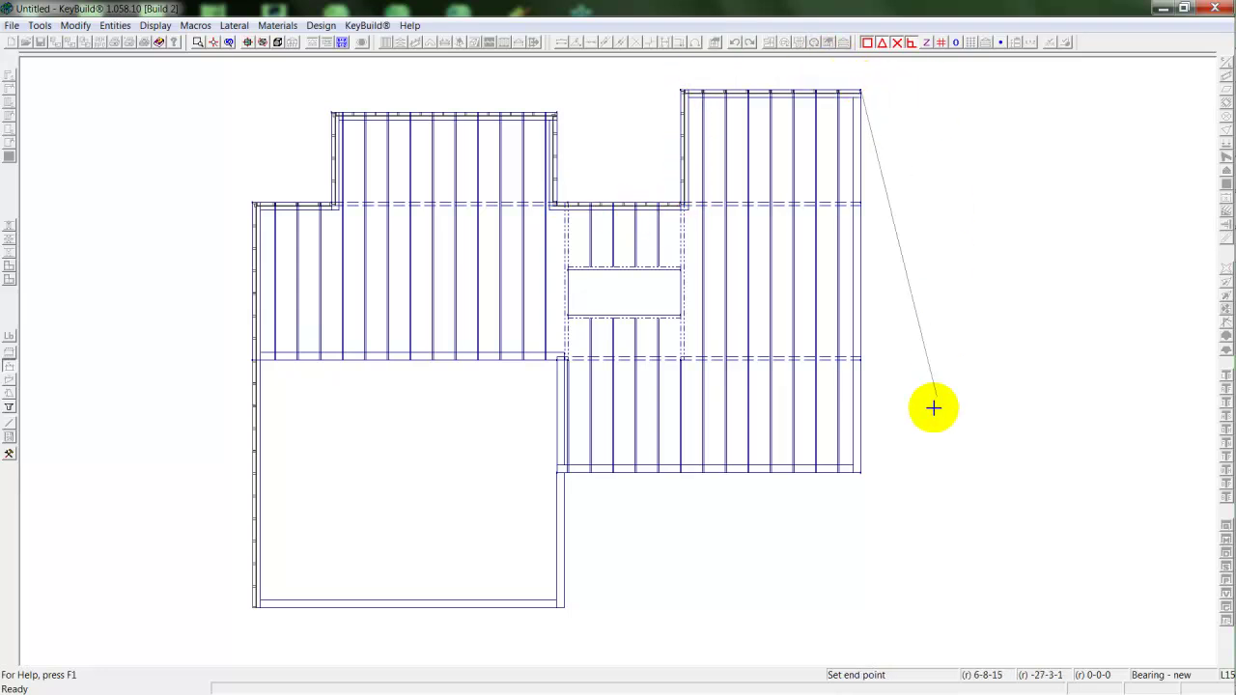
left_click(860, 472)
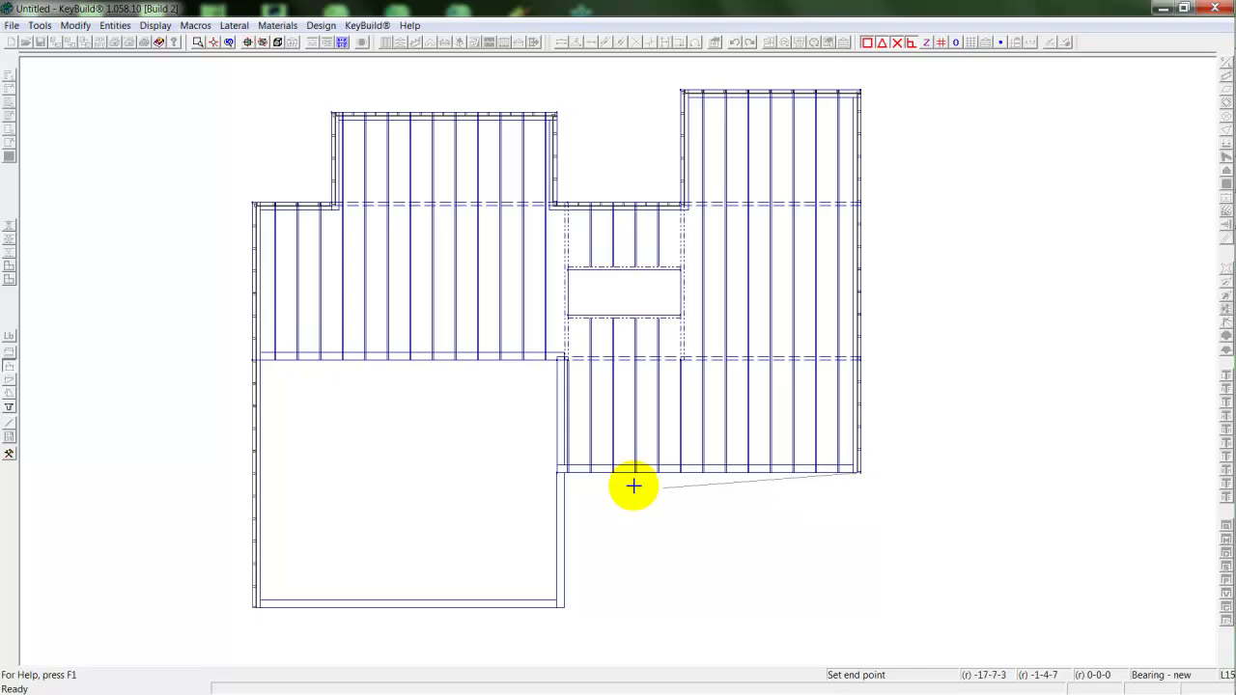
left_click(558, 473)
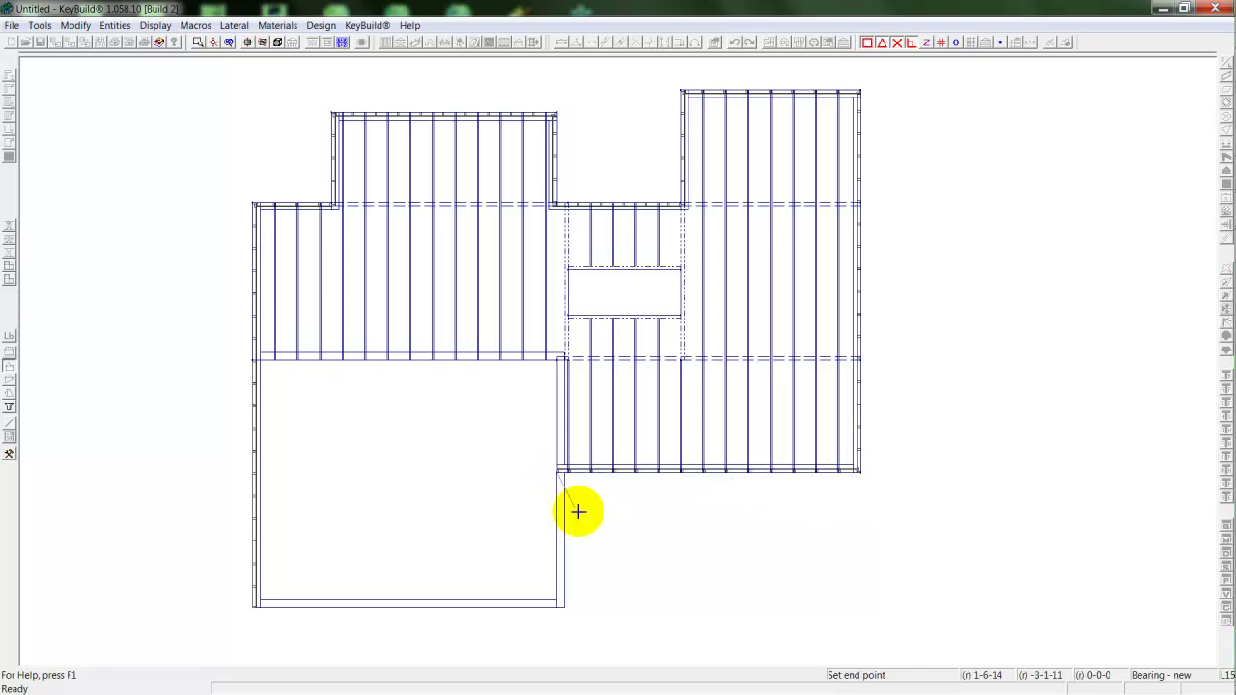
left_click(552, 371)
left_click(259, 367)
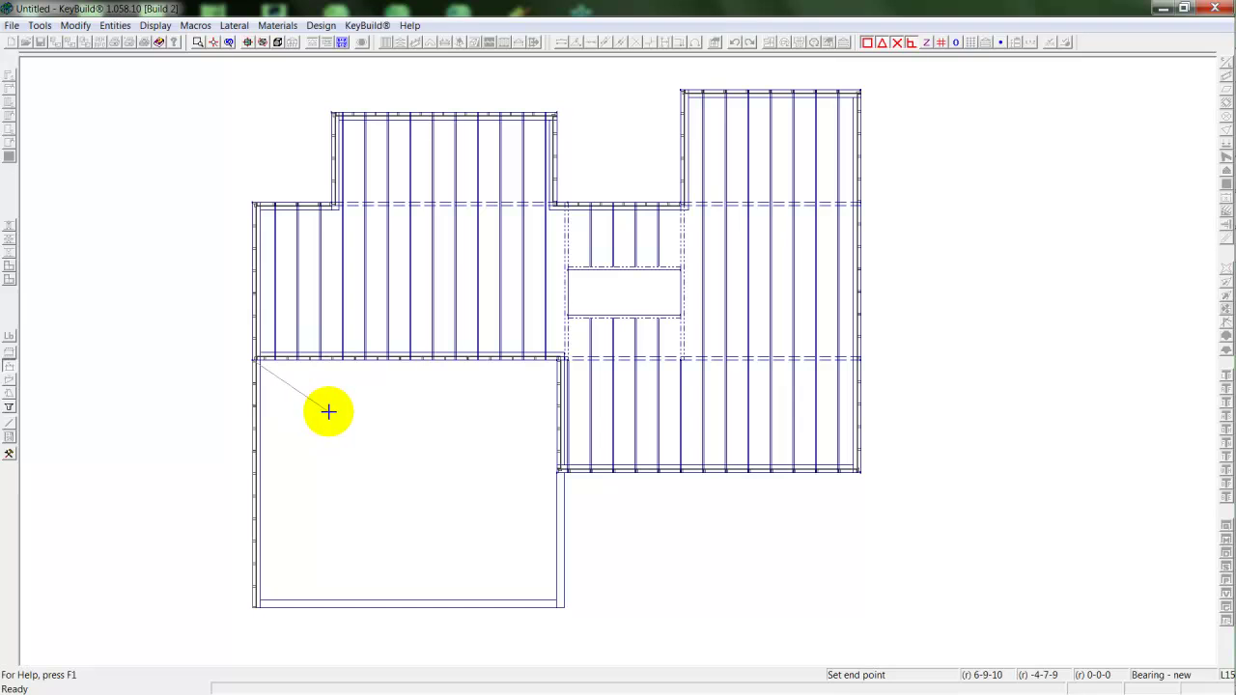
Draw the garage's remaining right-side and front exterior walls to close its outline
left_click(563, 475)
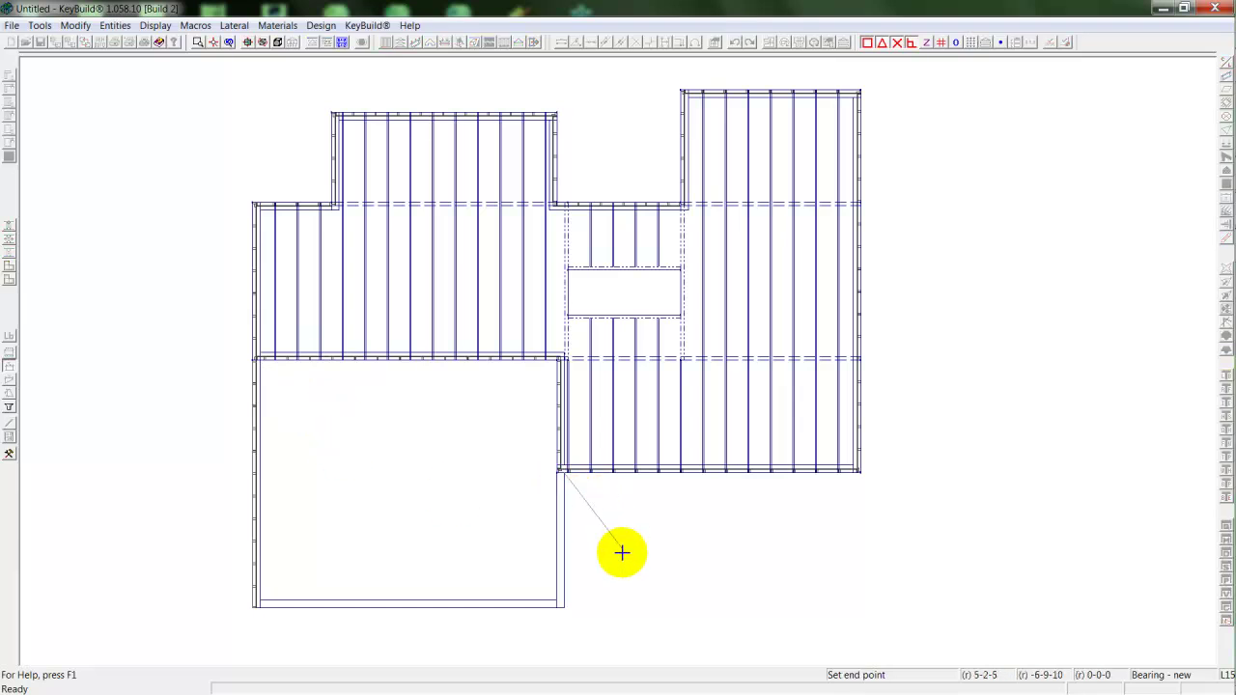
left_click(549, 625)
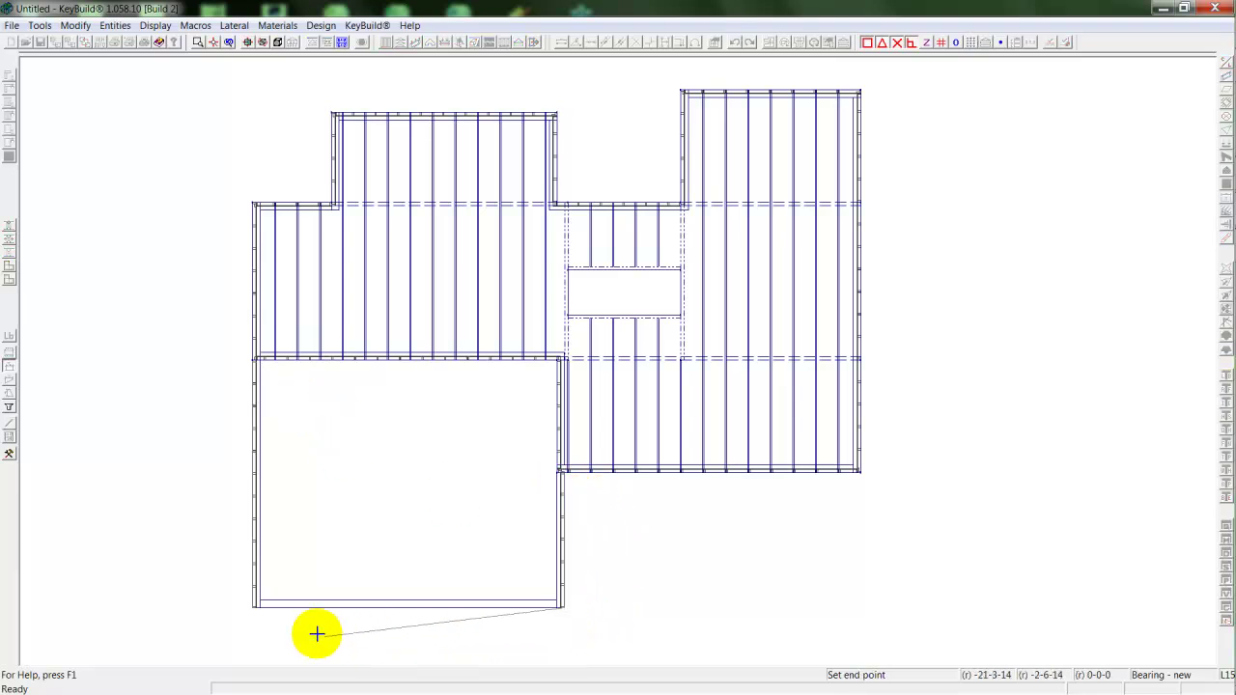
left_click(262, 610)
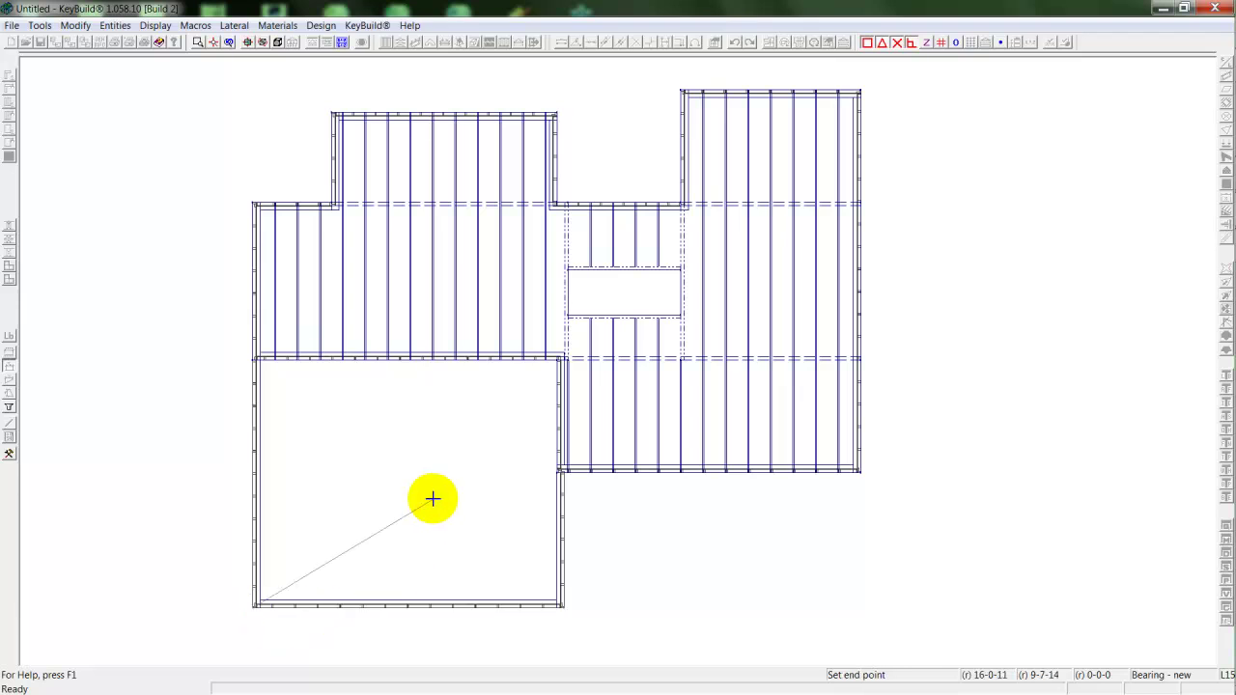
key("Escape")
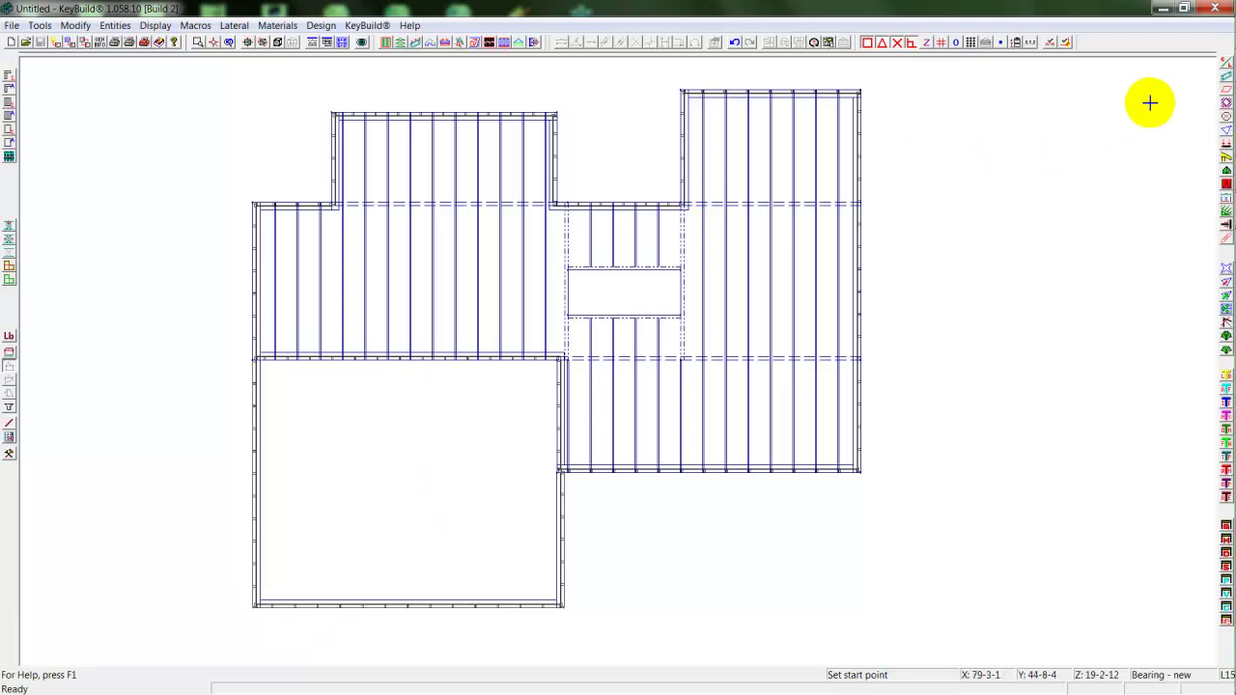
Draw interior walls across the right wing and from the recess corner down beside the floor opening, angling in to the front wall
left_click(683, 203)
left_click(855, 203)
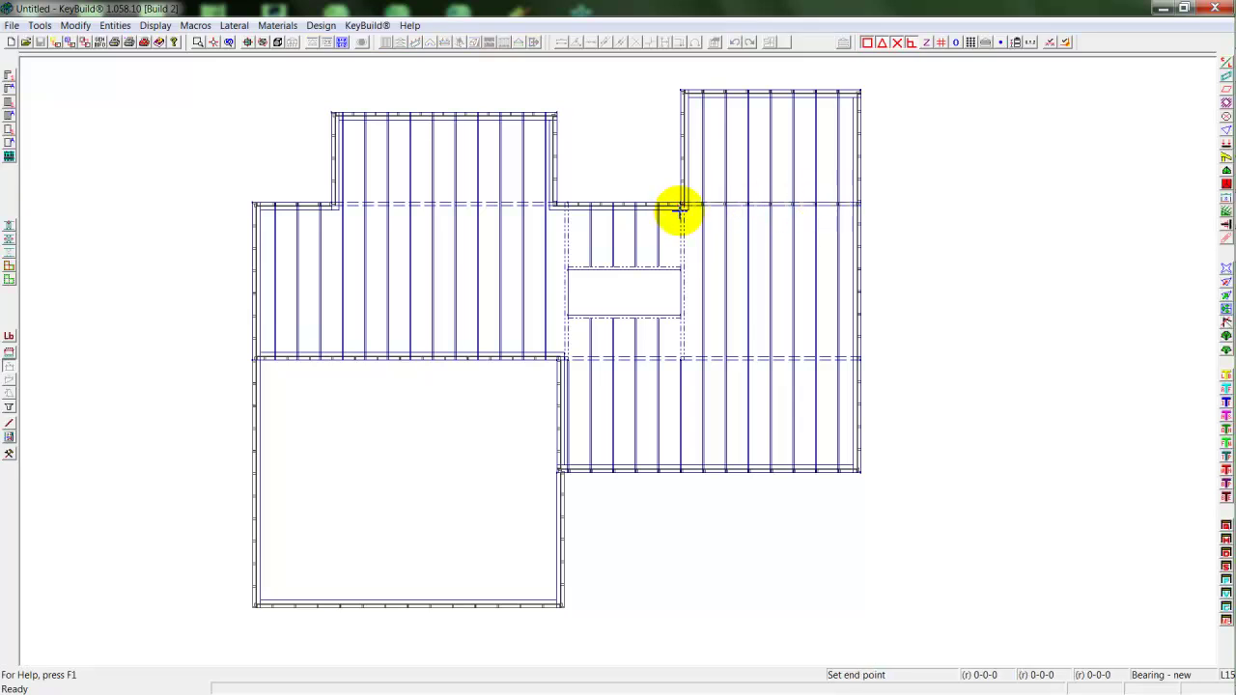
left_click(682, 359)
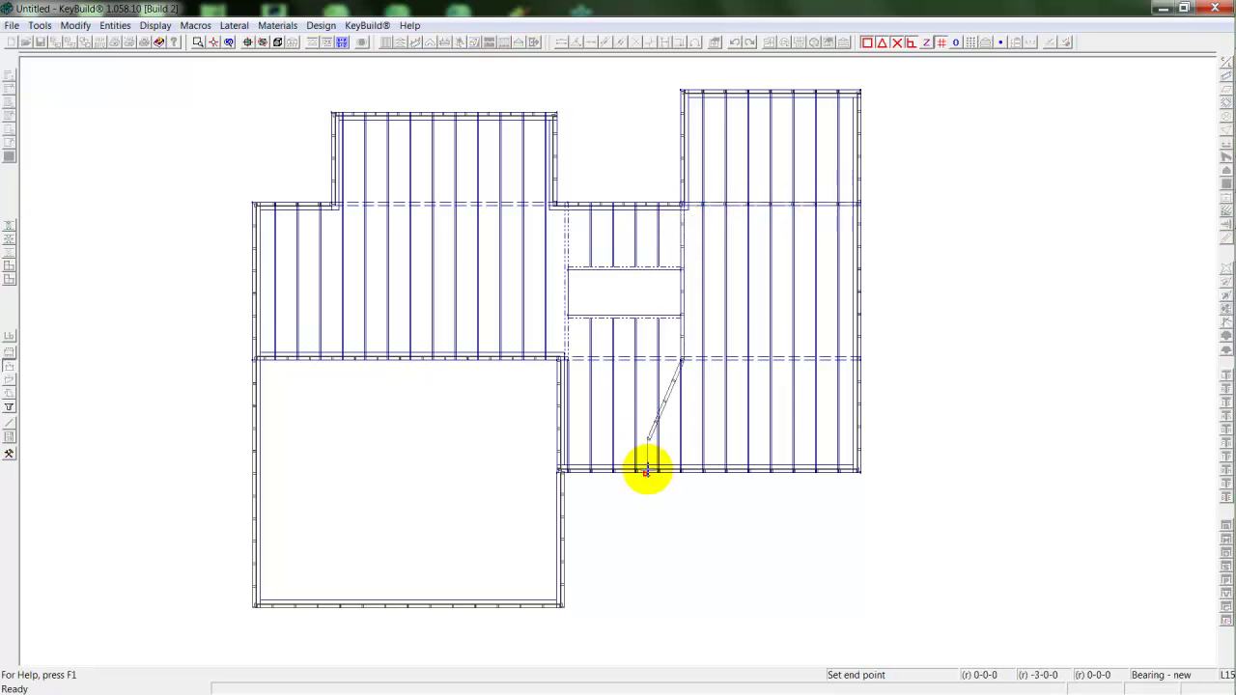
left_click(646, 471)
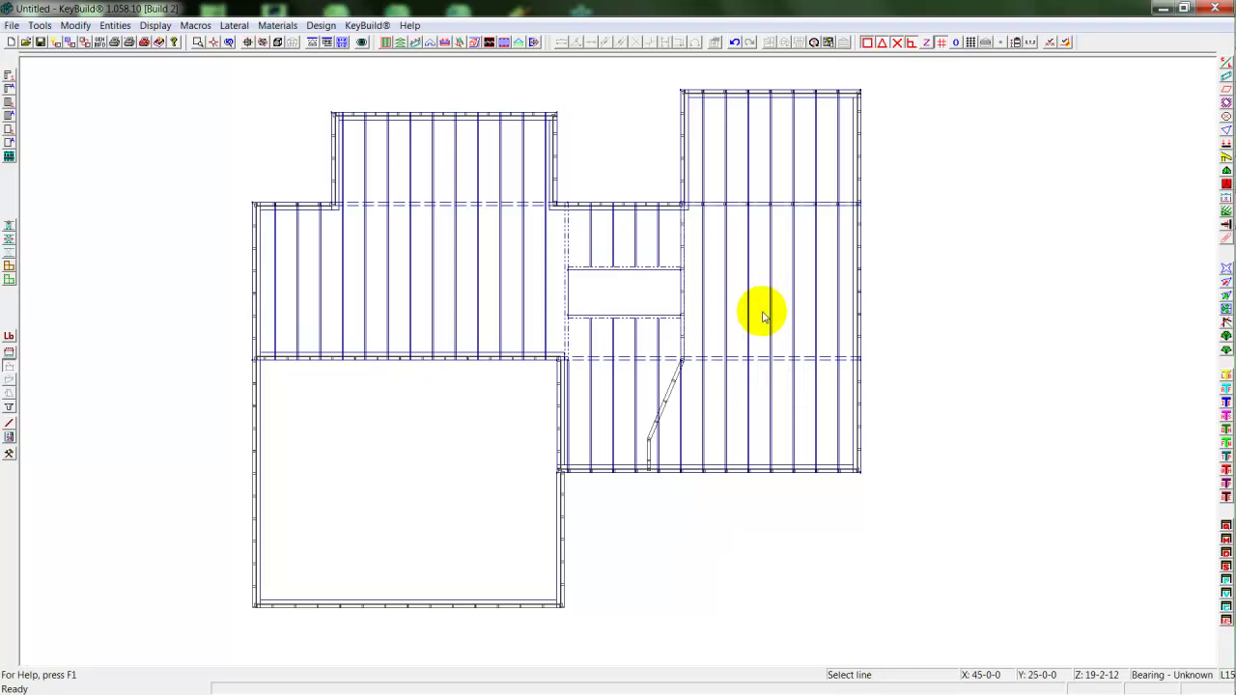
Insert a 5-0-0 by 4-0-0 window in the right wing's front wall, centred about 9-3-12 from its right end
left_click(1225, 527)
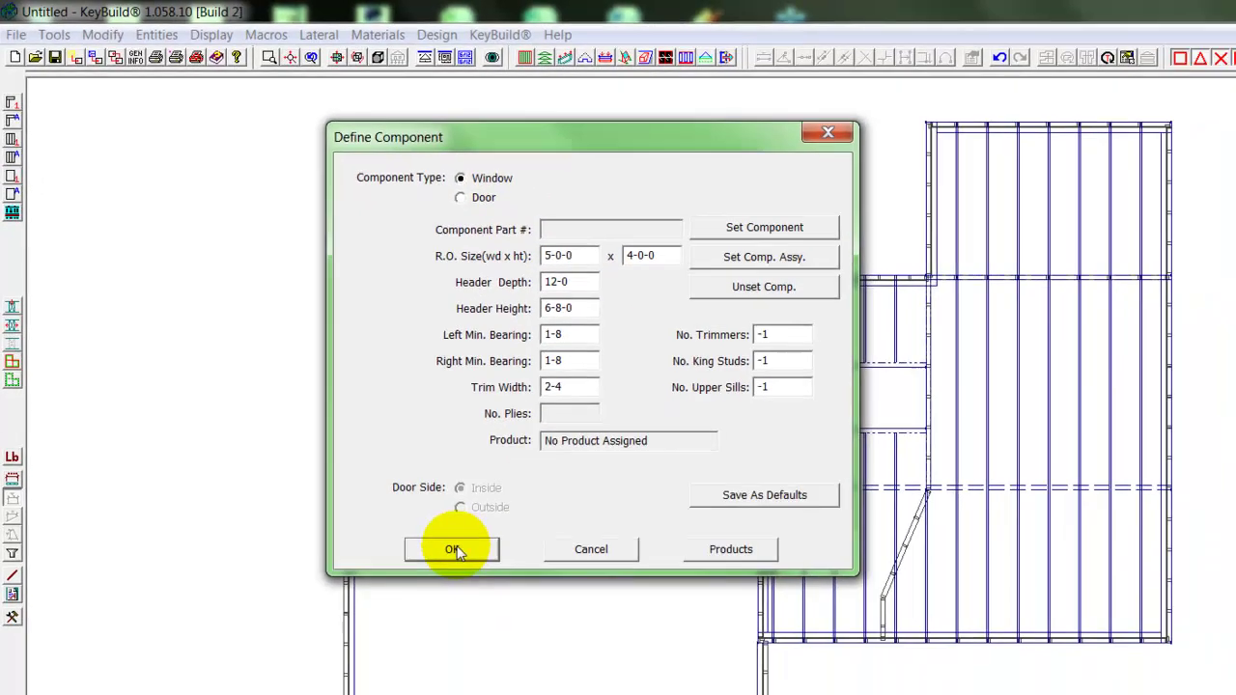
left_click(457, 550)
left_click(722, 469)
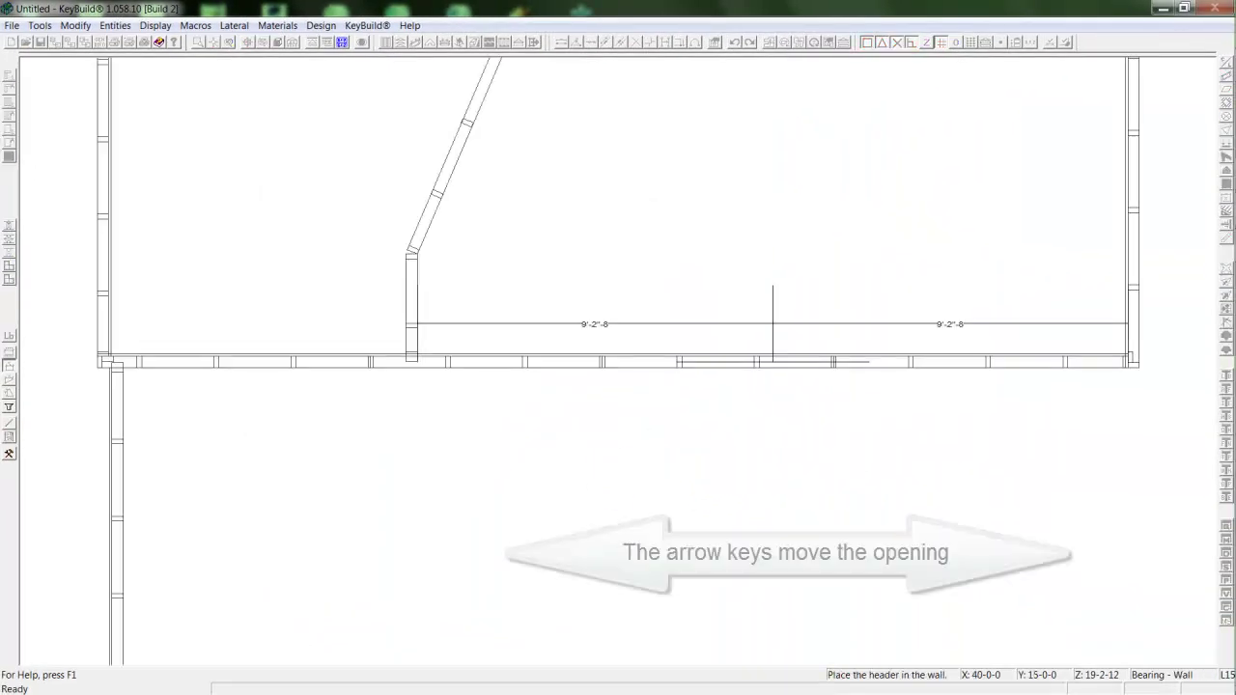
key("Down")
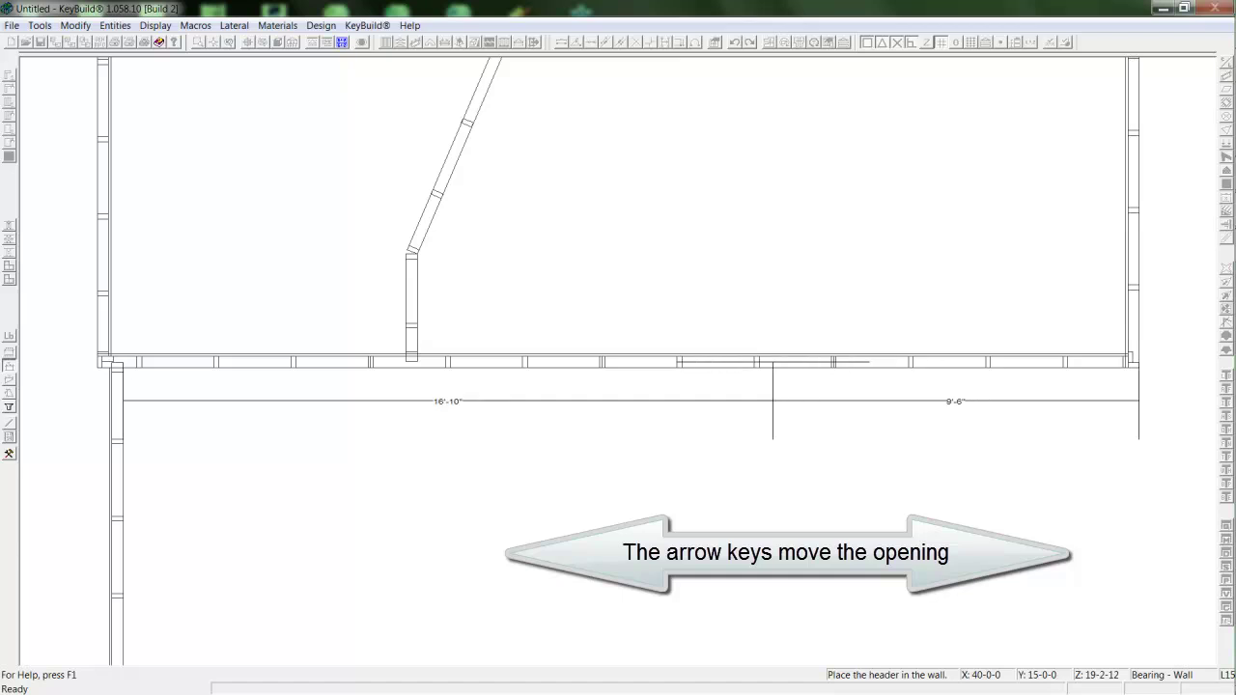
key("Right")
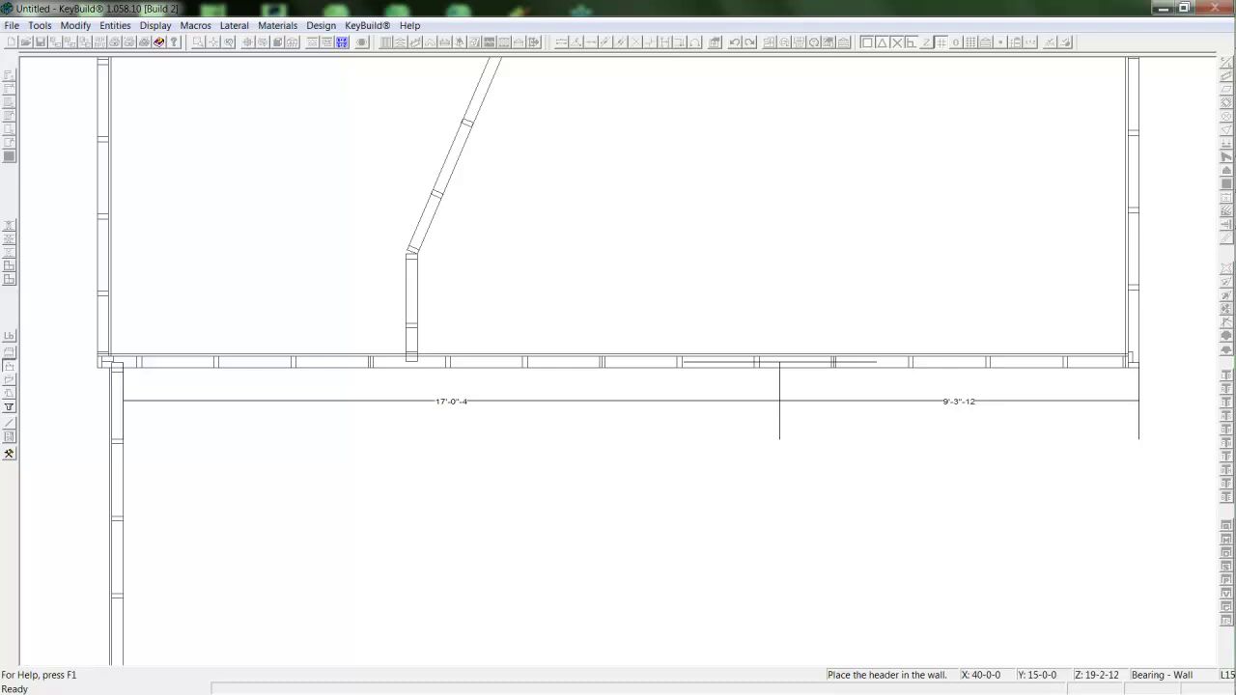
key("Return")
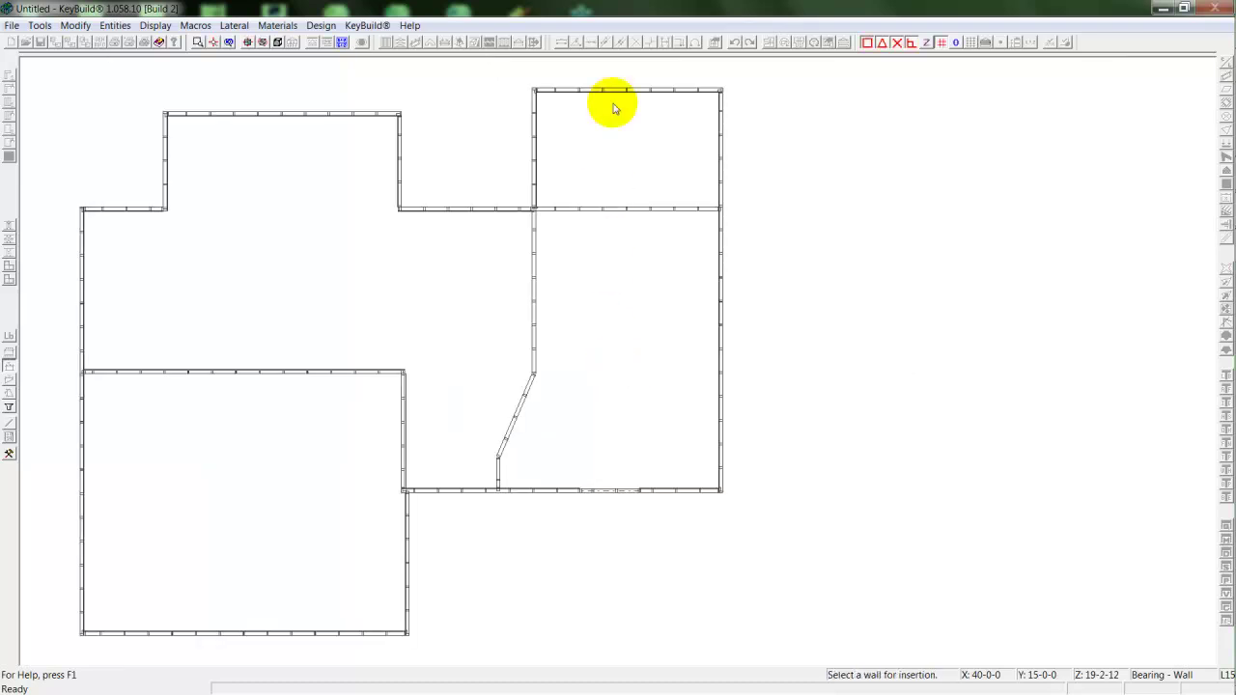
Insert the same window in the rear walls of the right wing and the left bump-out
left_click(620, 90)
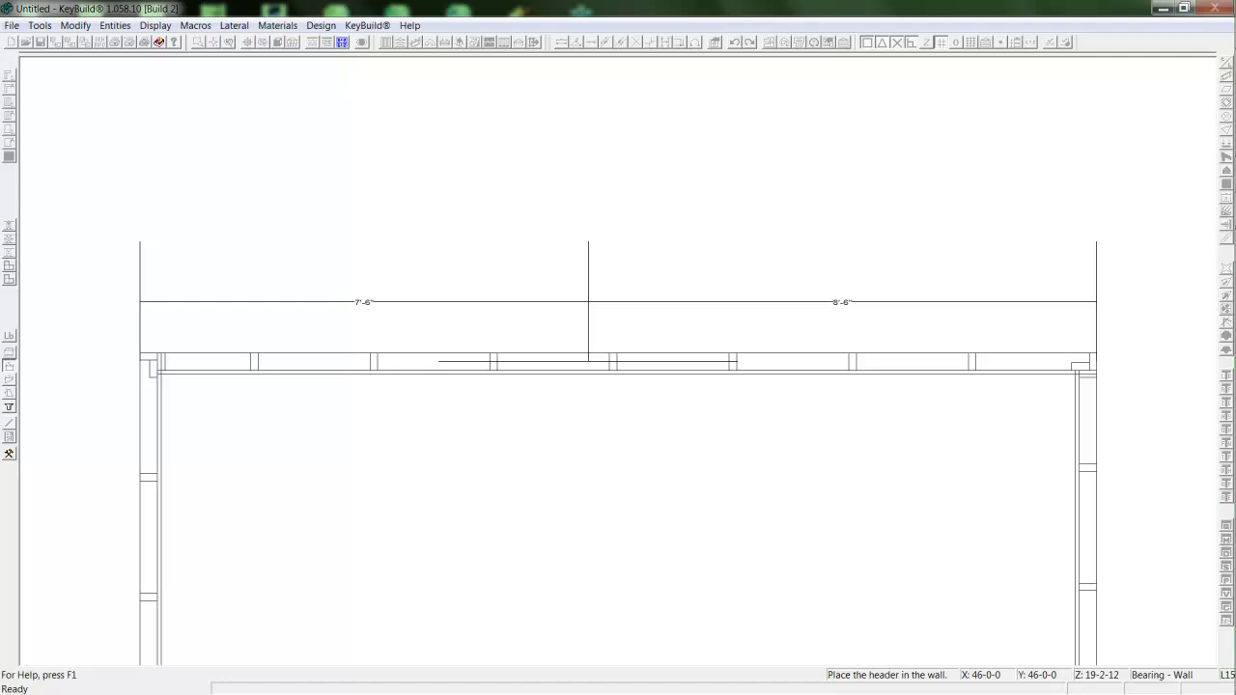
left_click(618, 359)
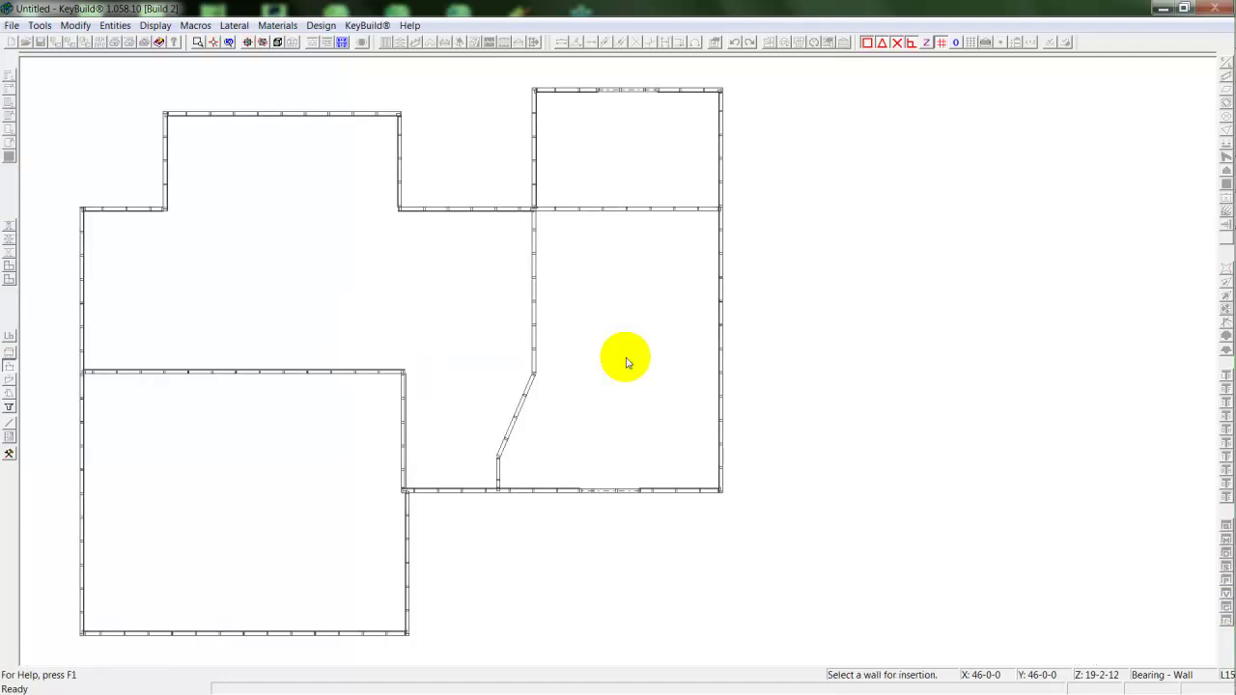
left_click(301, 115)
left_click(618, 359)
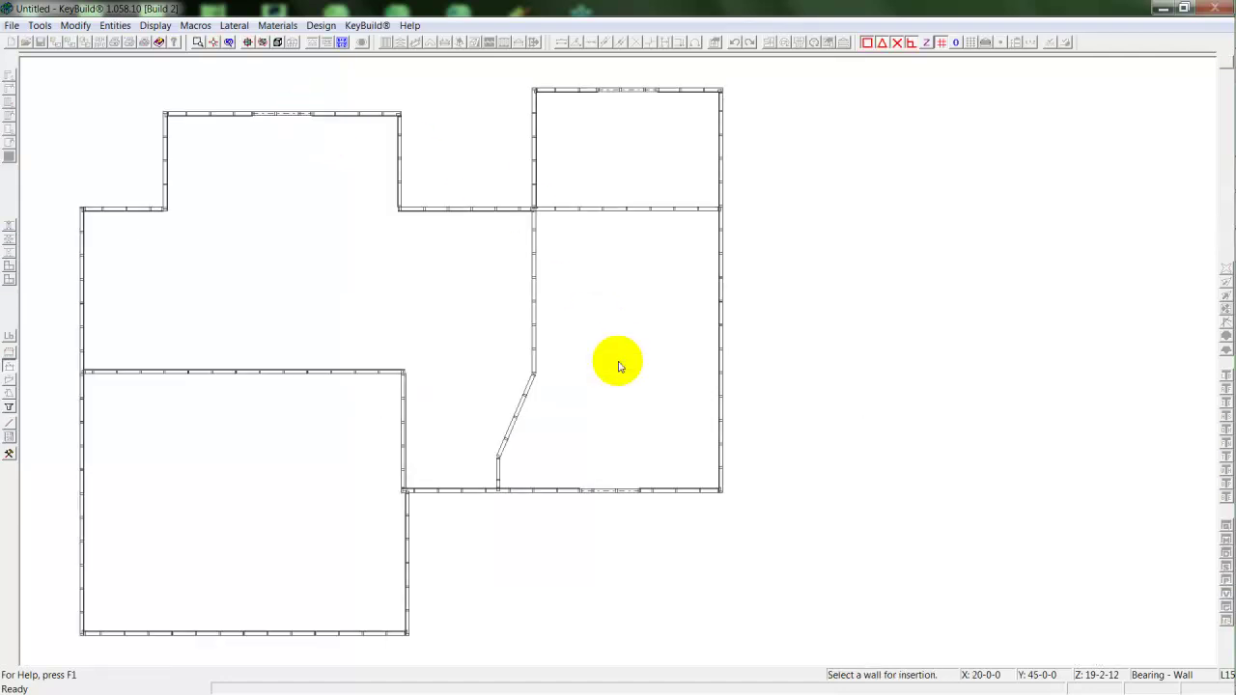
Insert windows midway along the house's left side wall behind the garage and in the garage's right wall
left_click(88, 262)
left_click(618, 358)
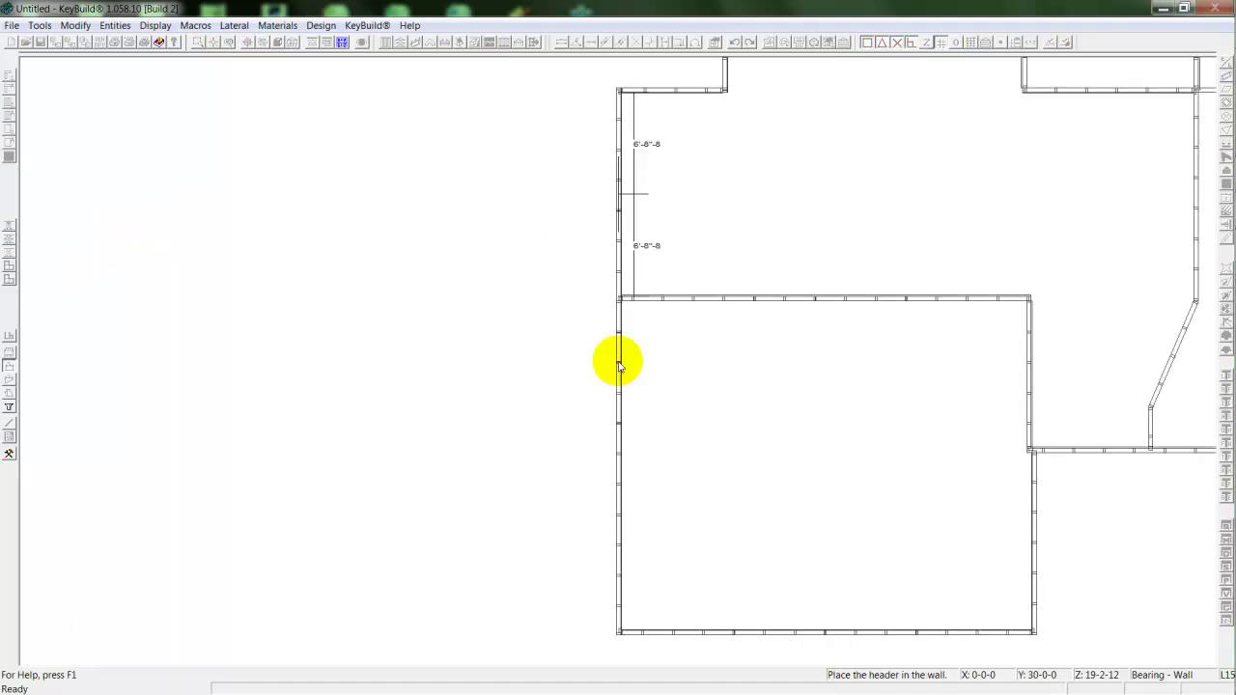
left_click(480, 469)
left_click(618, 359)
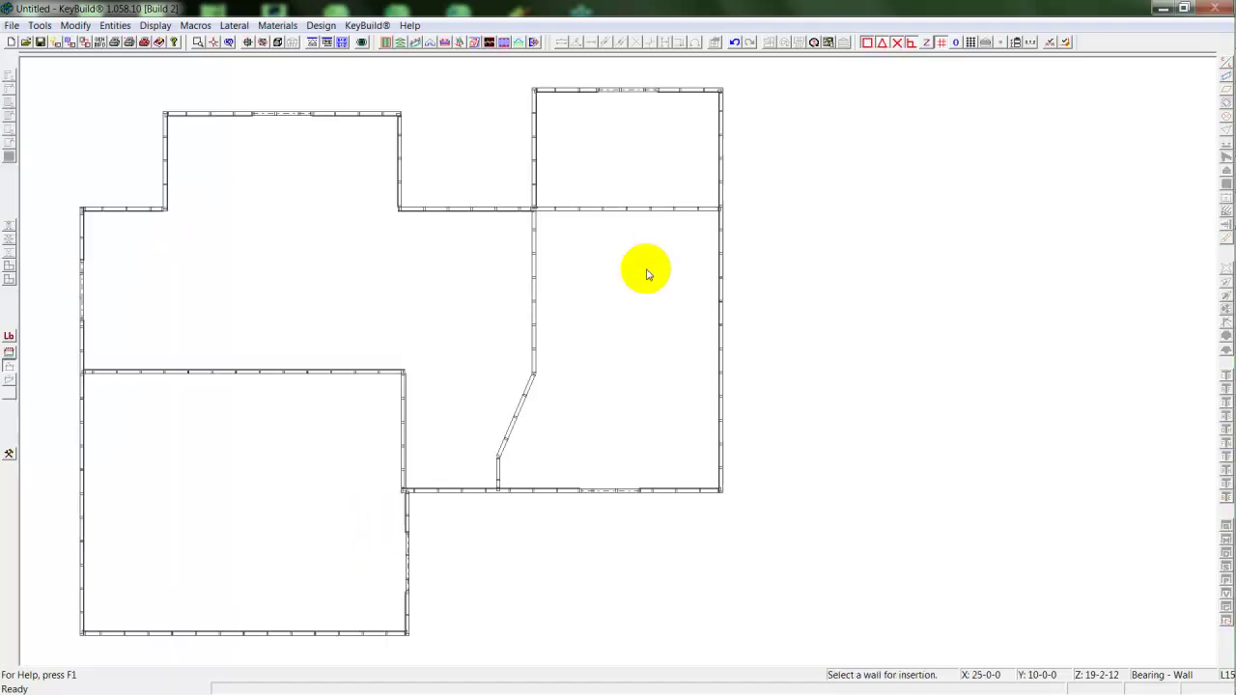
Define a 5-0-0 by 6-8-0 door and insert it in the front entry wall and the rear recess wall
right_click(475, 423)
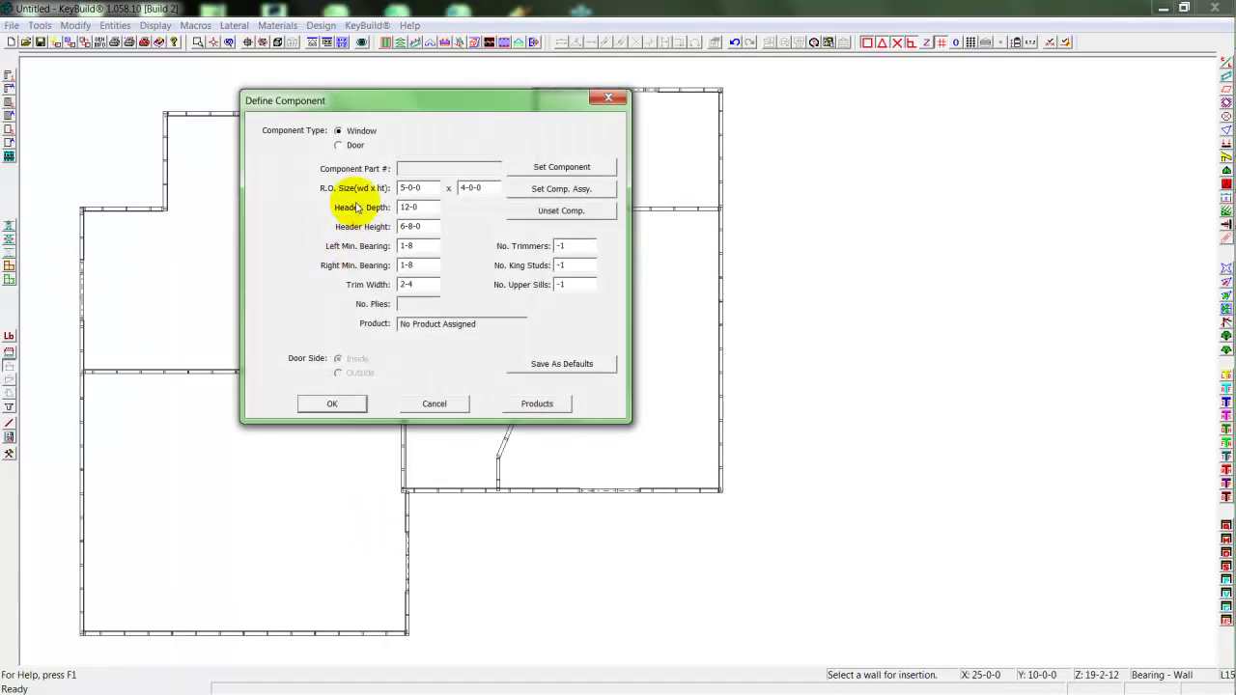
left_click(345, 148)
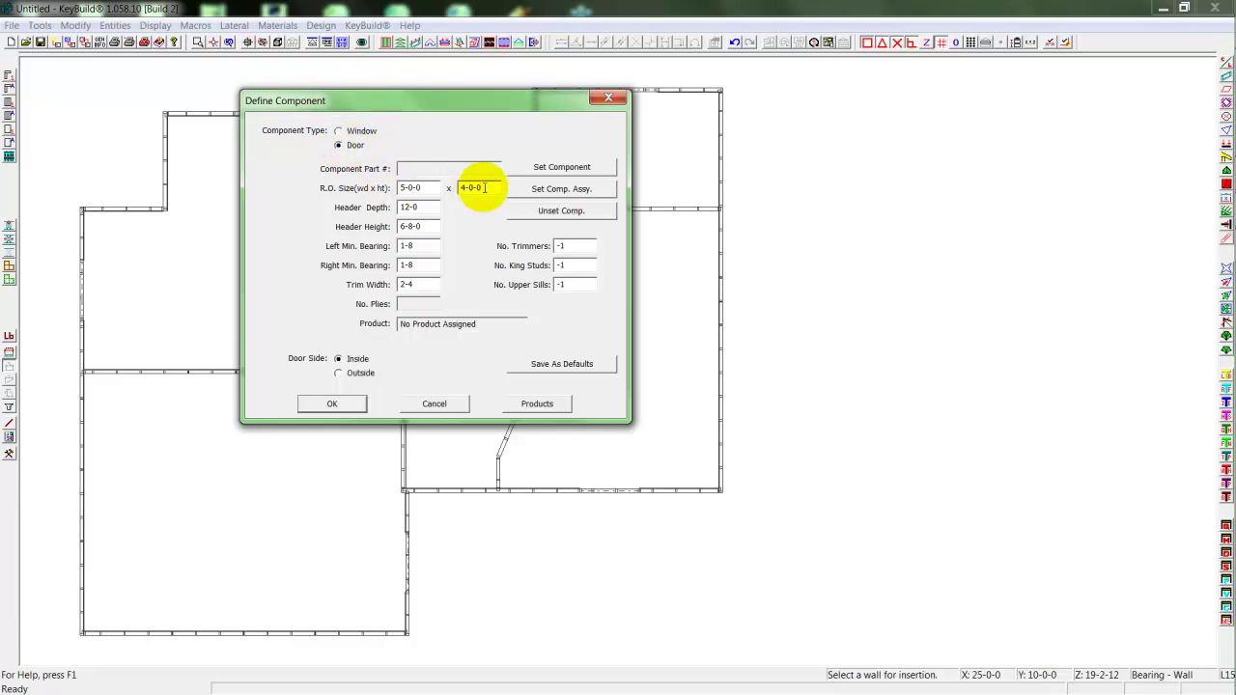
left_click_drag(486, 188, 365, 193)
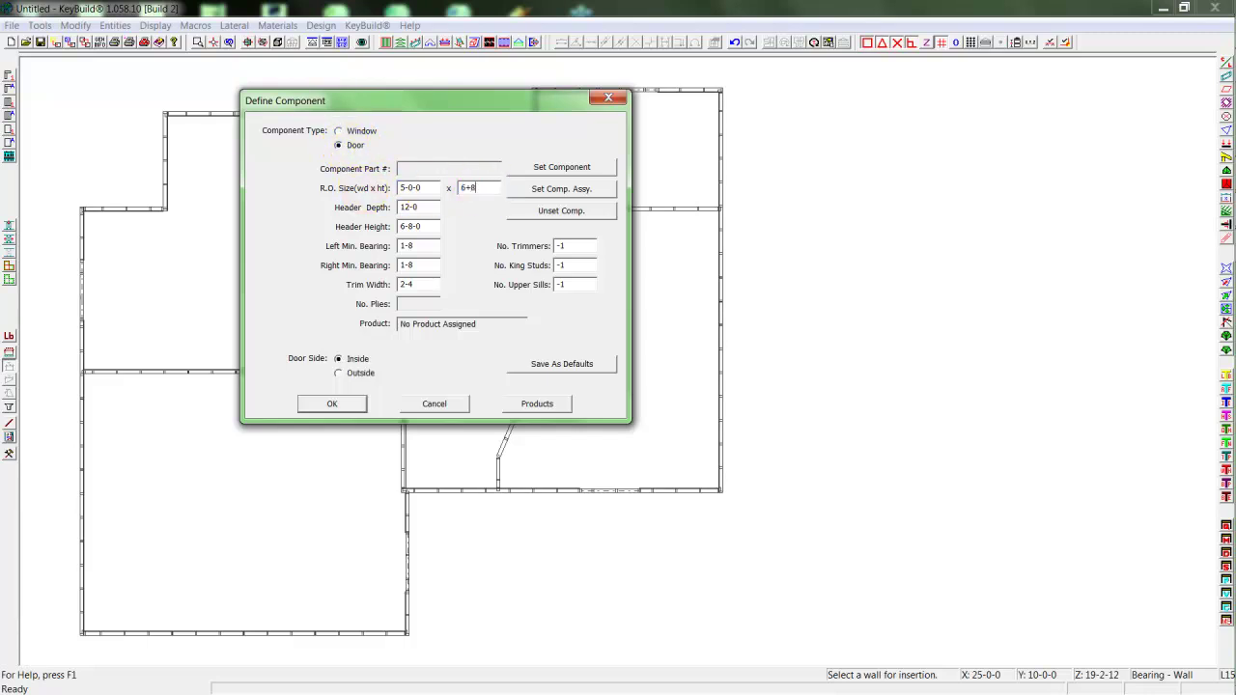
left_click(335, 404)
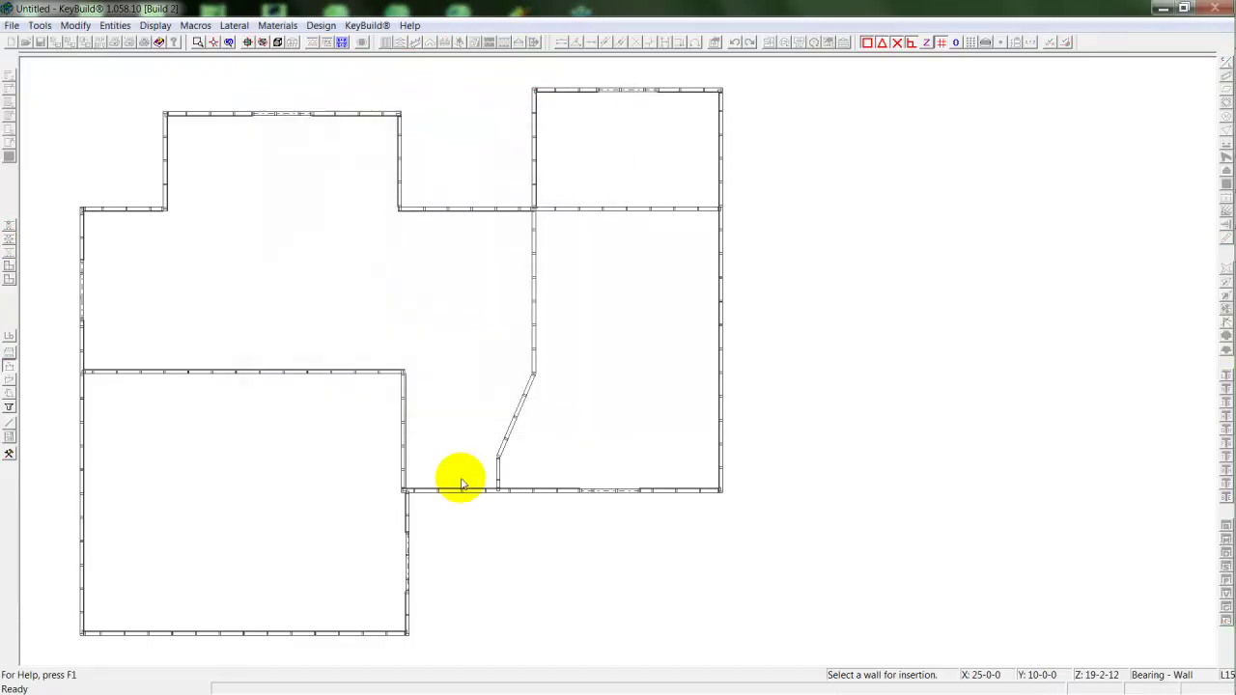
left_click(460, 492)
left_click(618, 289)
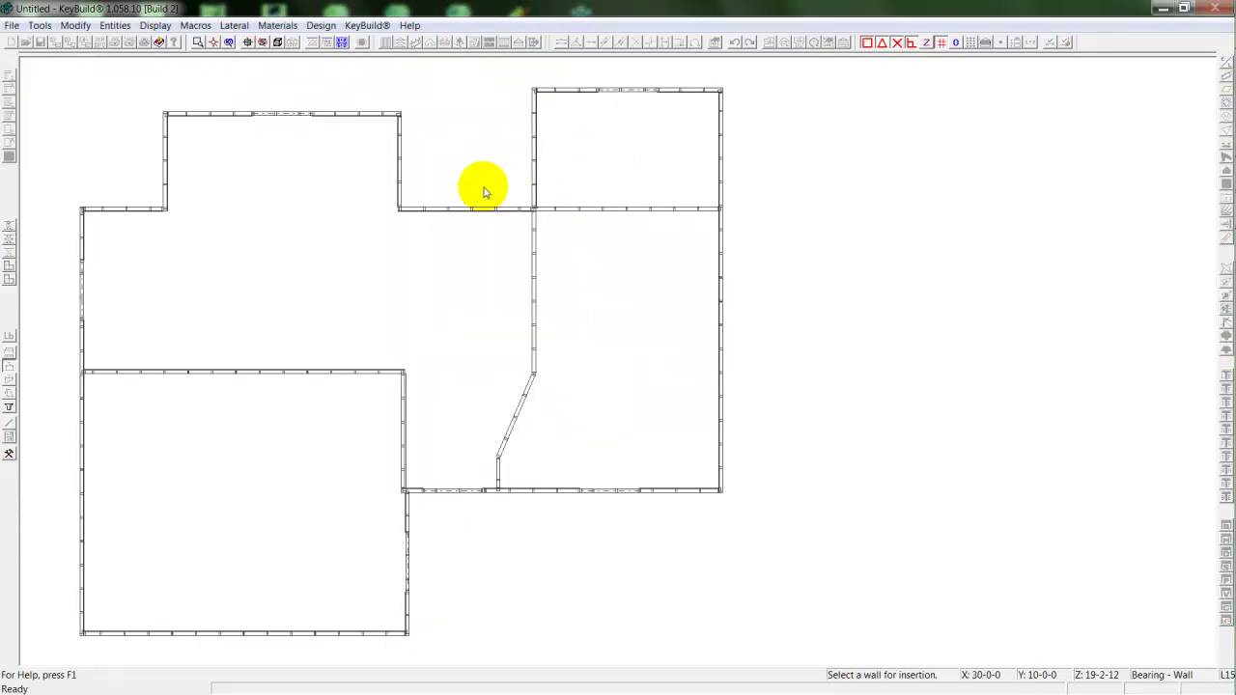
left_click(466, 208)
left_click(621, 364)
Set the door's rough opening width to 3-0-0 and insert it toward the right end of the wall between house and garage
left_click(9, 366)
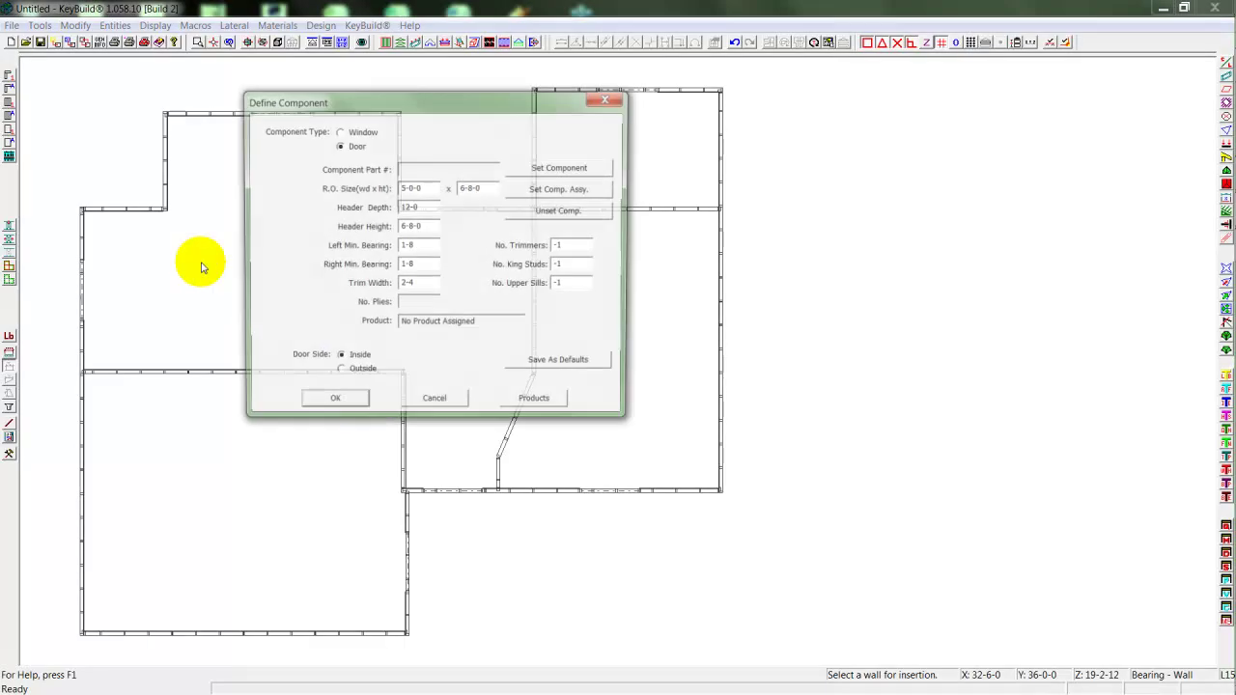
left_click_drag(440, 188, 331, 201)
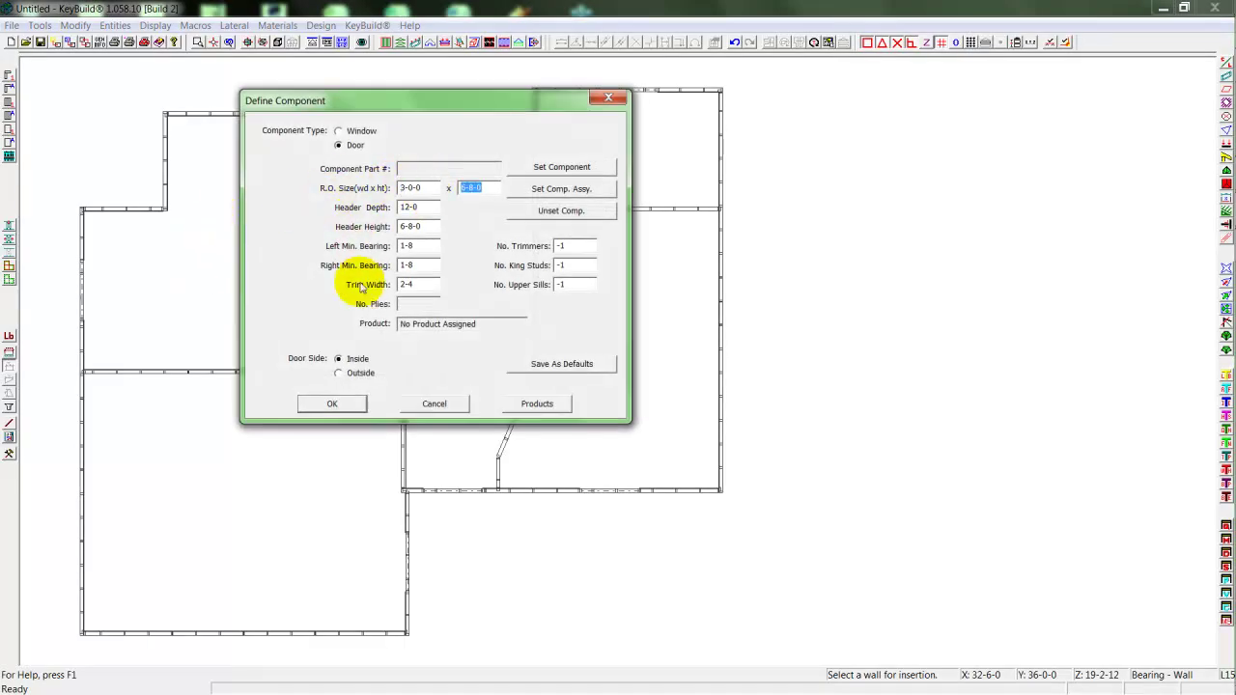
left_click(331, 404)
left_click(323, 383)
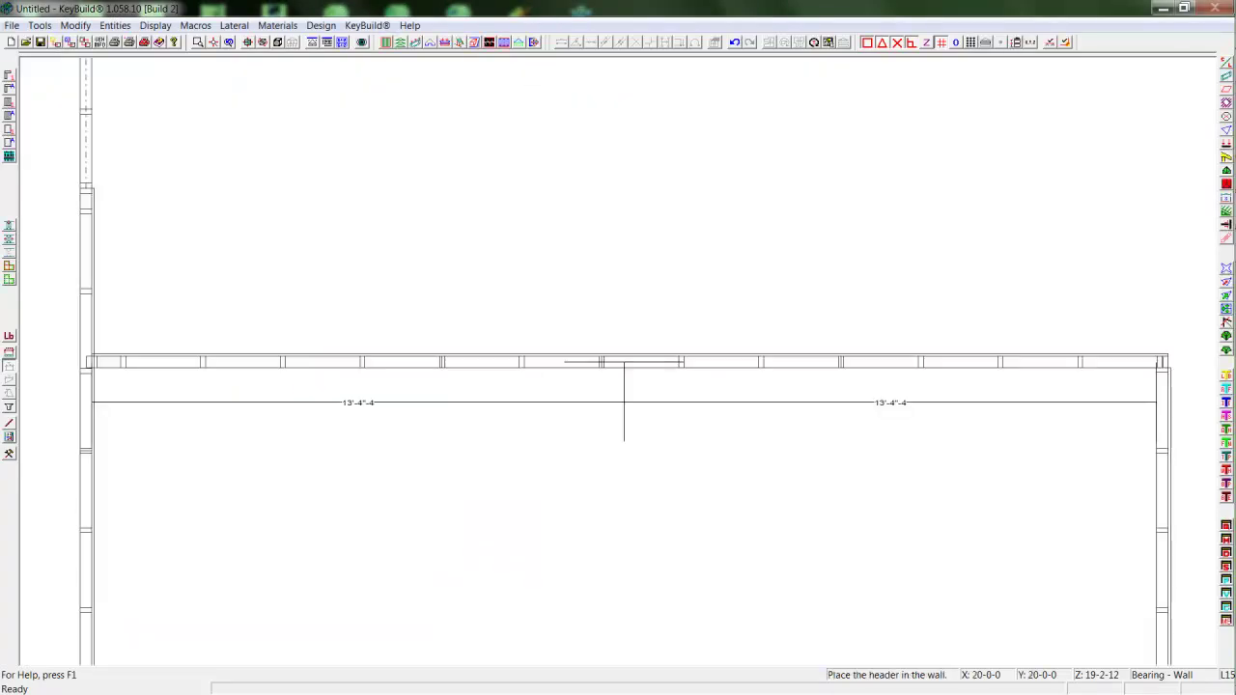
left_click(708, 365)
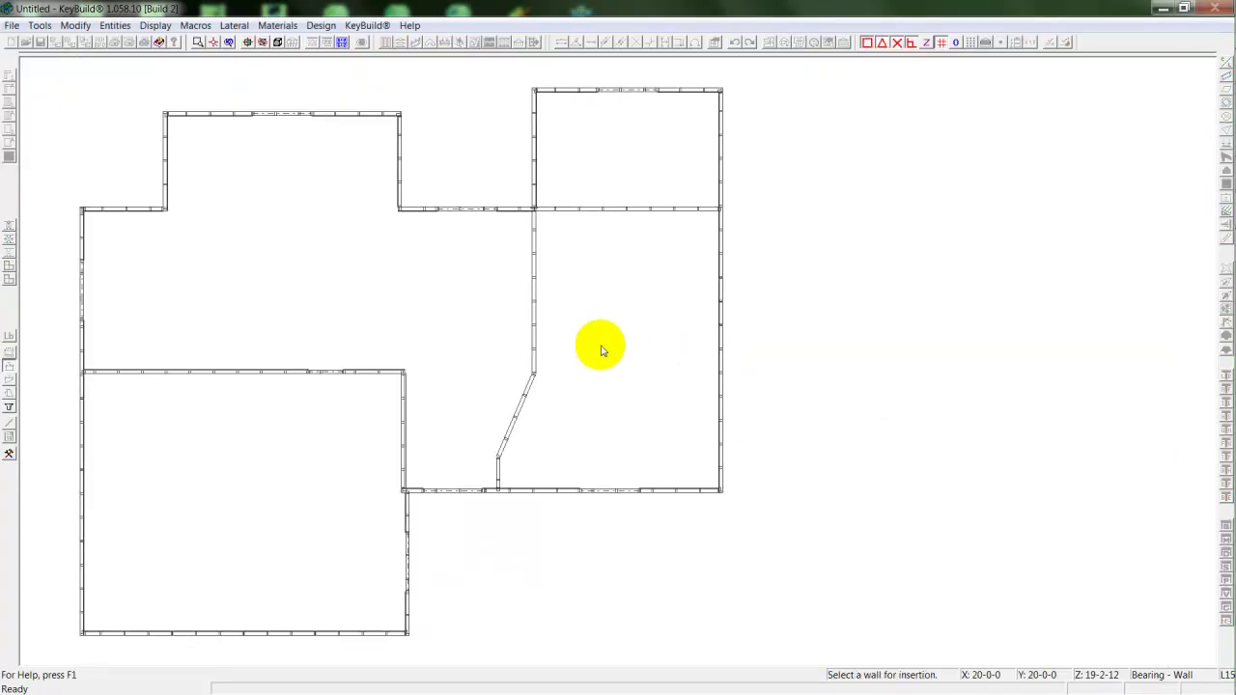
Insert the 3-0-0 door near the rear end of the right wing's inner wall and midway along the wing's cross wall
left_click(535, 329)
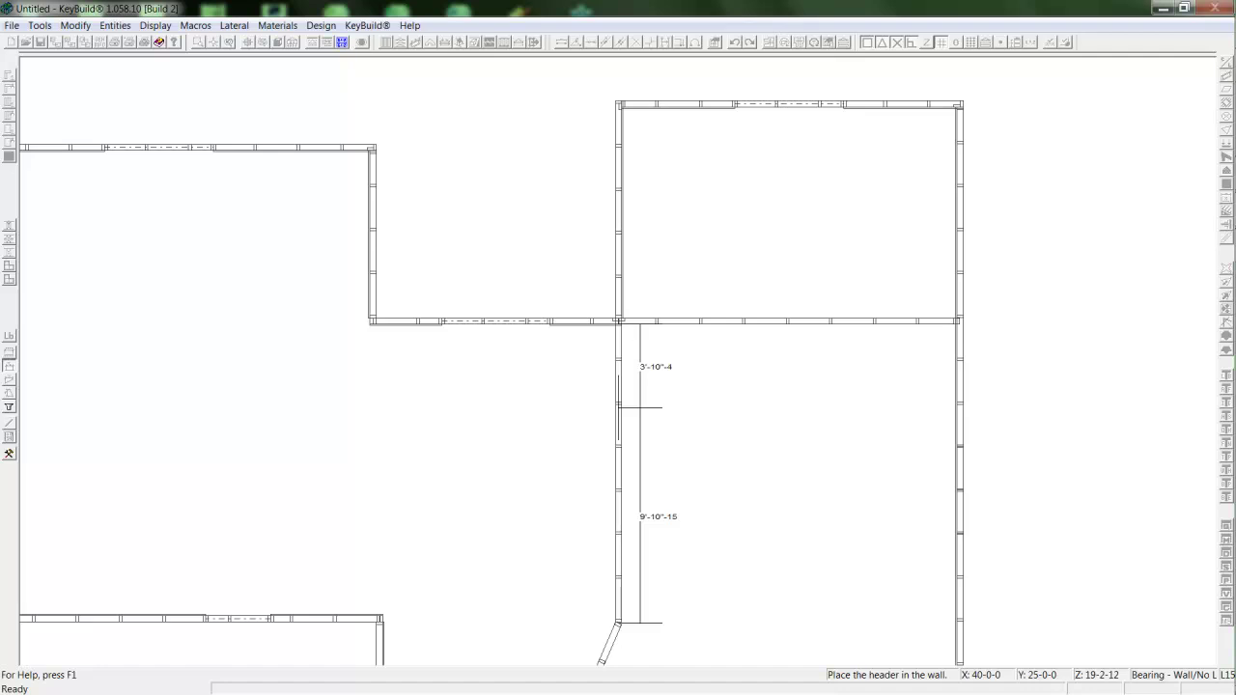
left_click(650, 334)
left_click(654, 210)
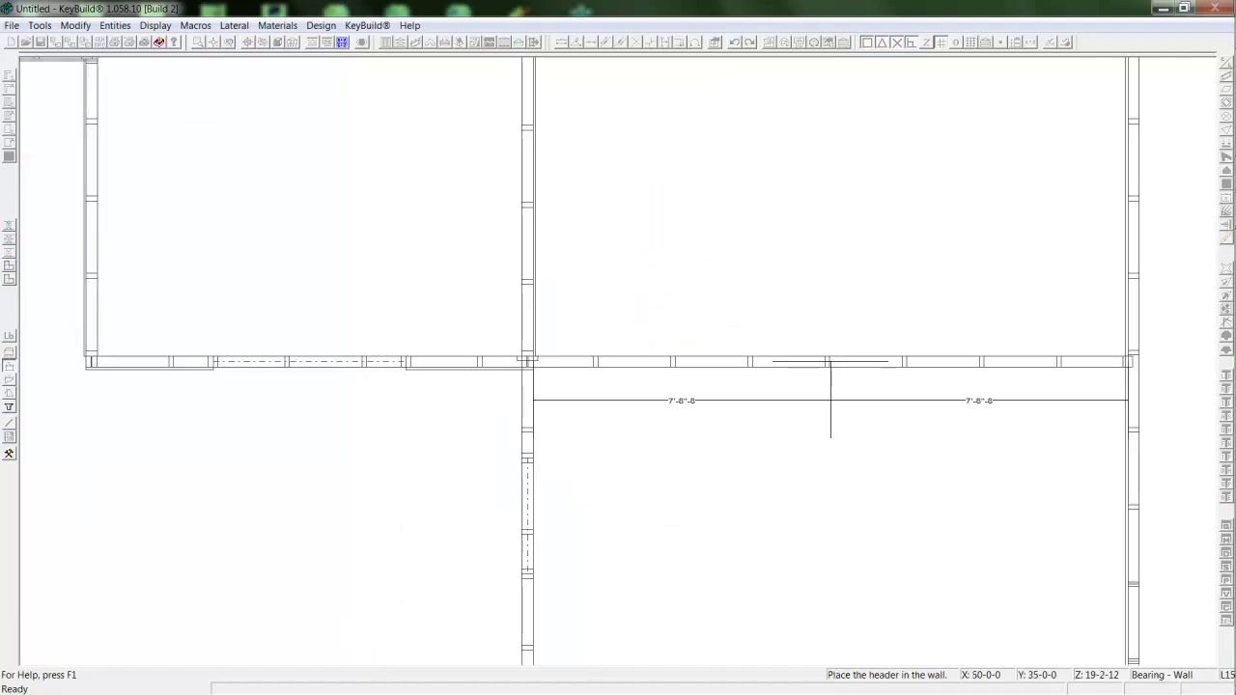
left_click(619, 366)
Define a 16-0-0 by 6-8-0 door and insert it midway along the garage's front wall
right_click(618, 368)
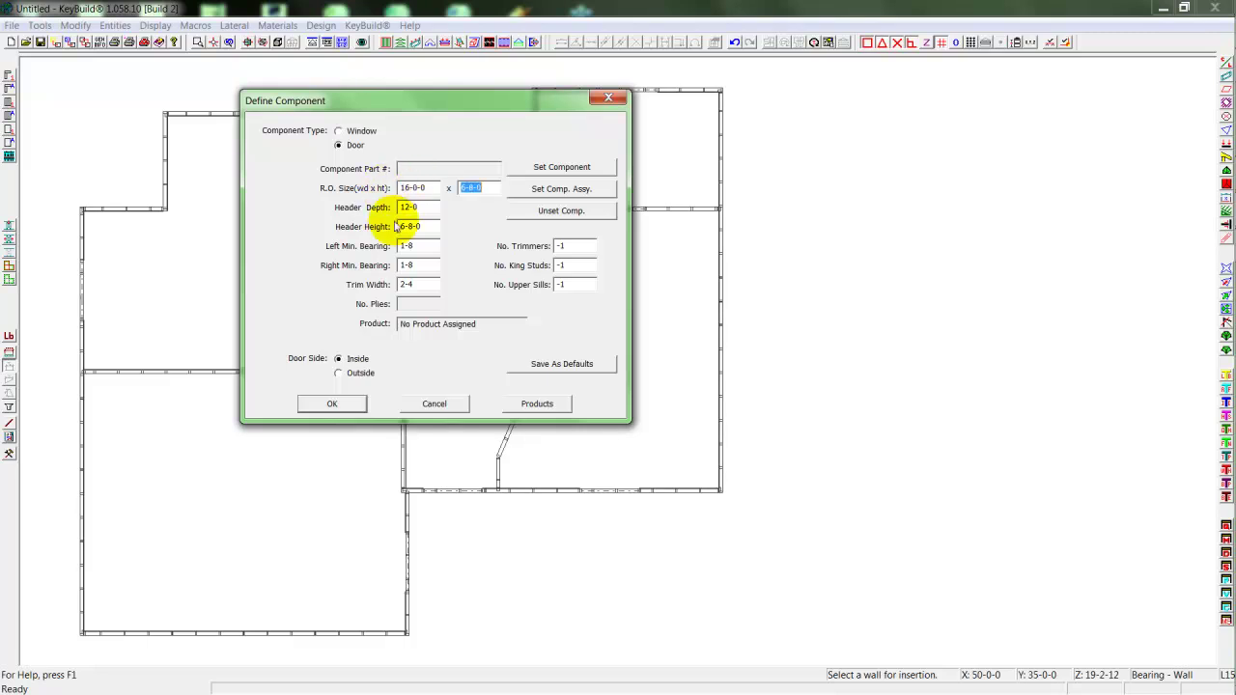
left_click(326, 400)
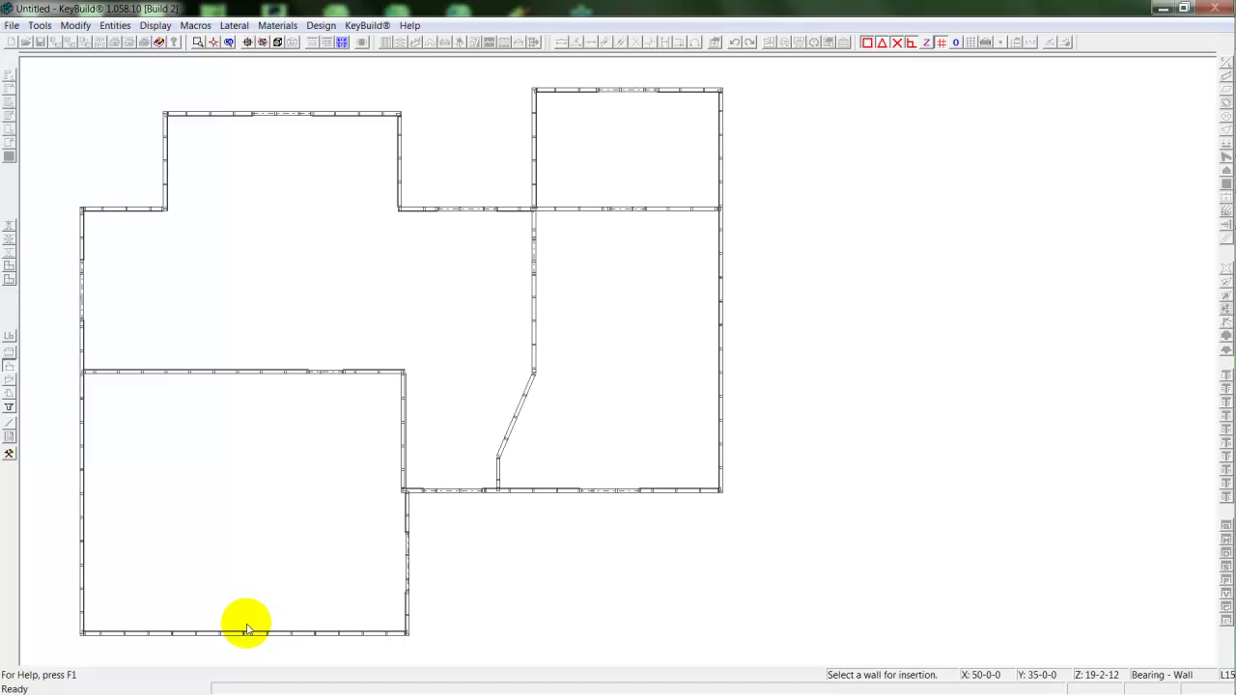
left_click(248, 632)
left_click(619, 364)
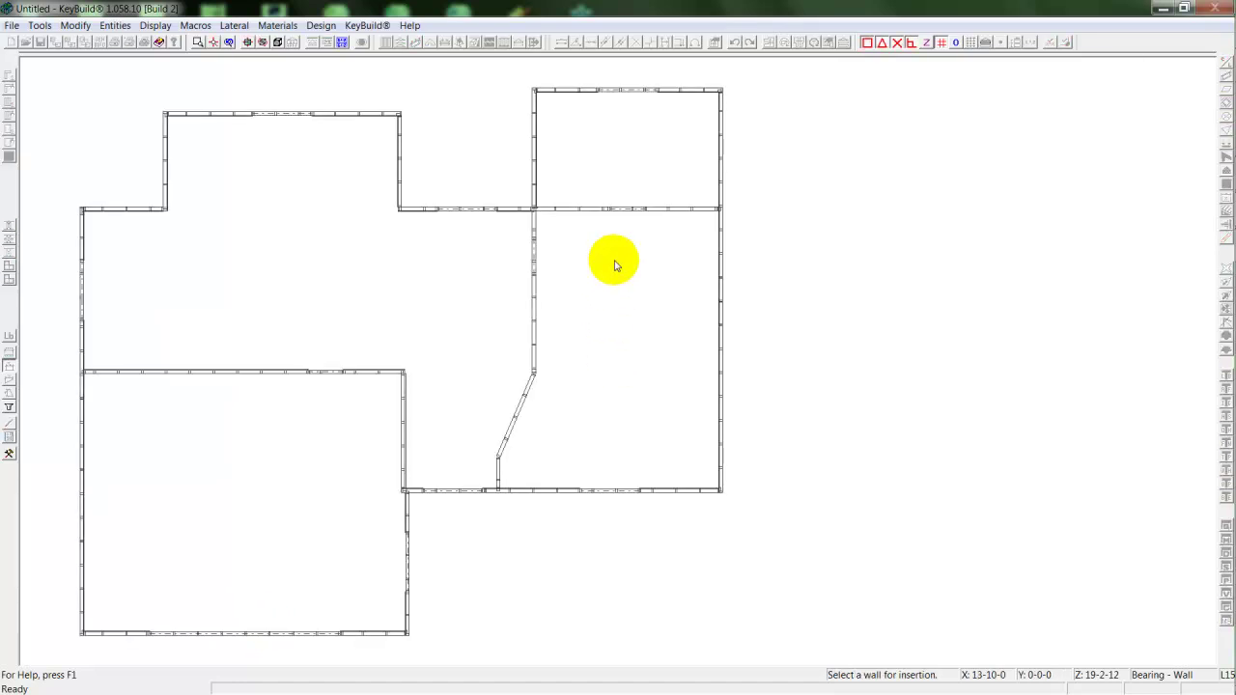
key("Escape")
Draw a continuous 3/12 ceiling plane along the right wing's front wall, from its outer corner to the inner wall
right_click(598, 370)
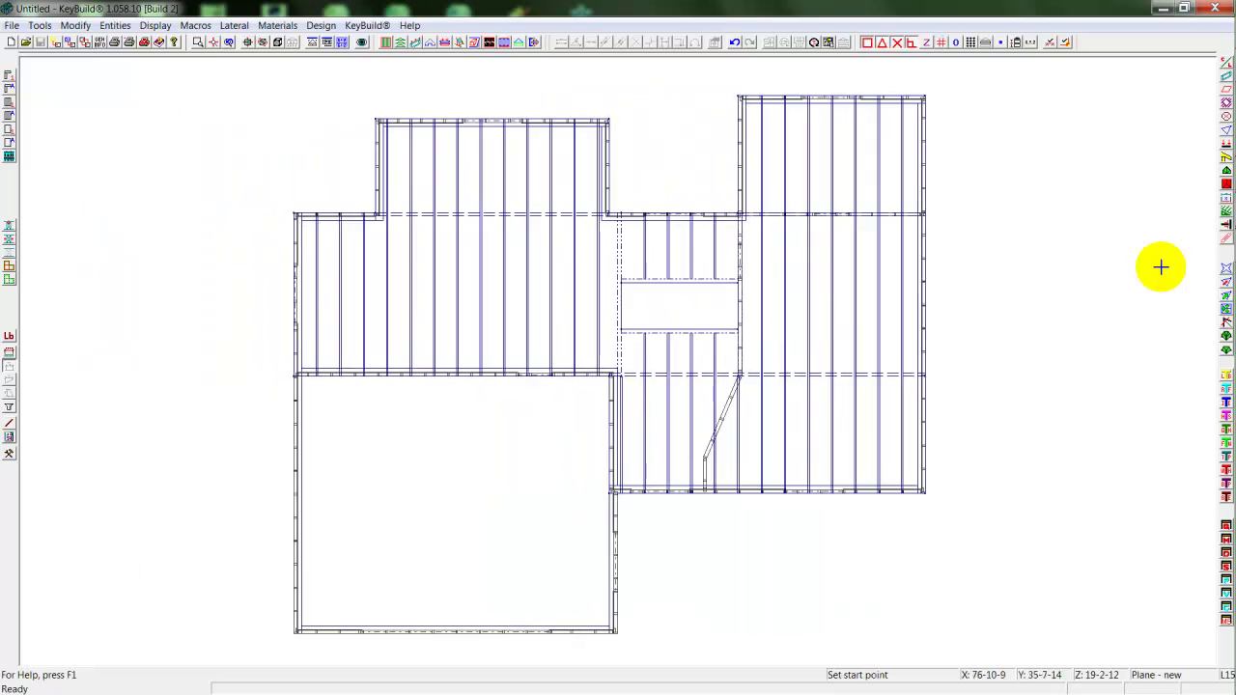
left_click(926, 493)
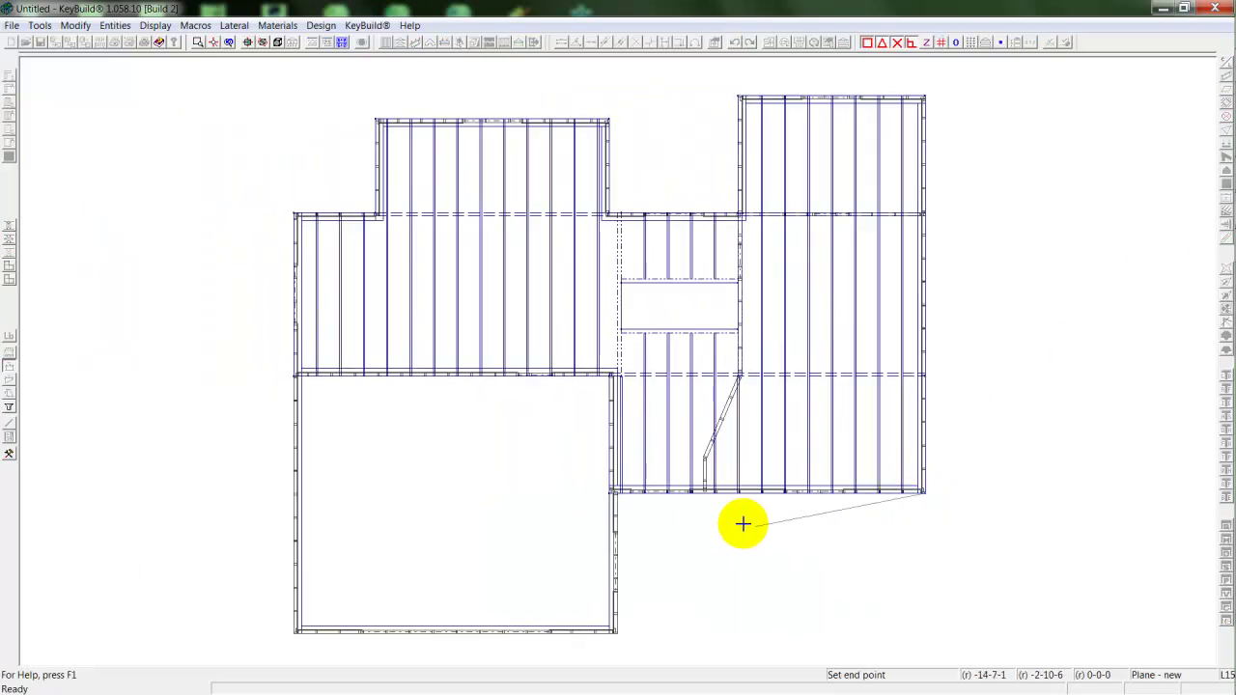
left_click(699, 499)
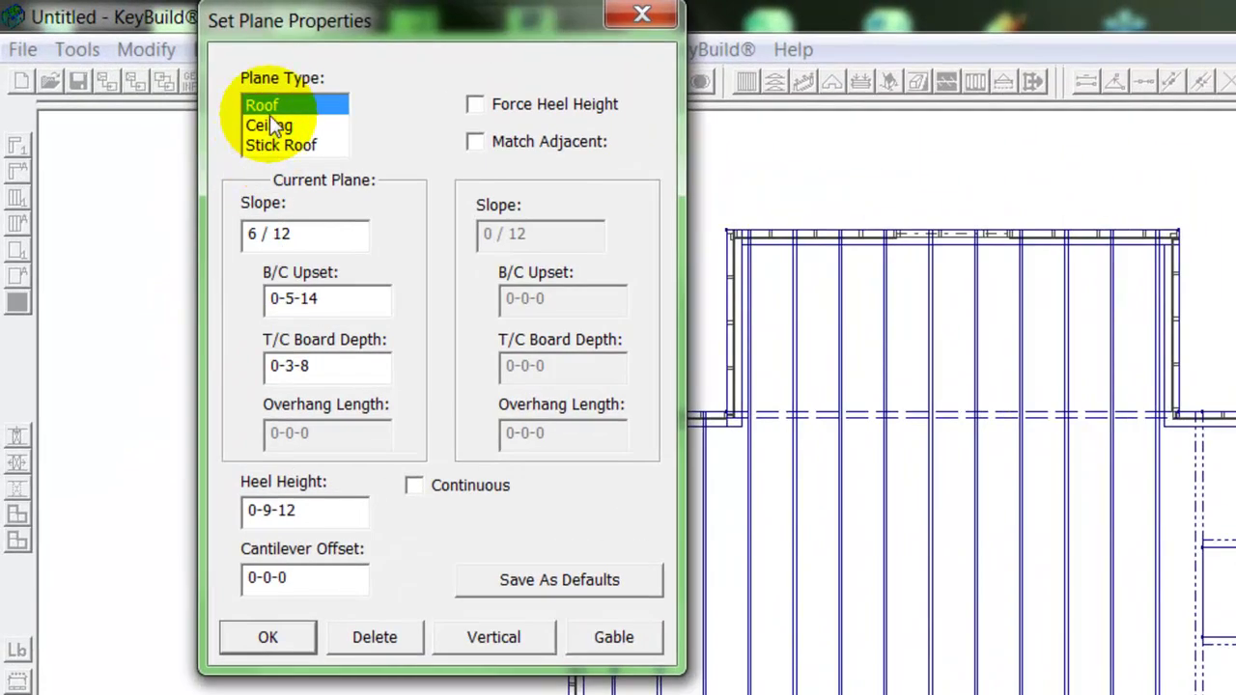
left_click(139, 64)
left_click_drag(260, 236, 130, 260)
type("3")
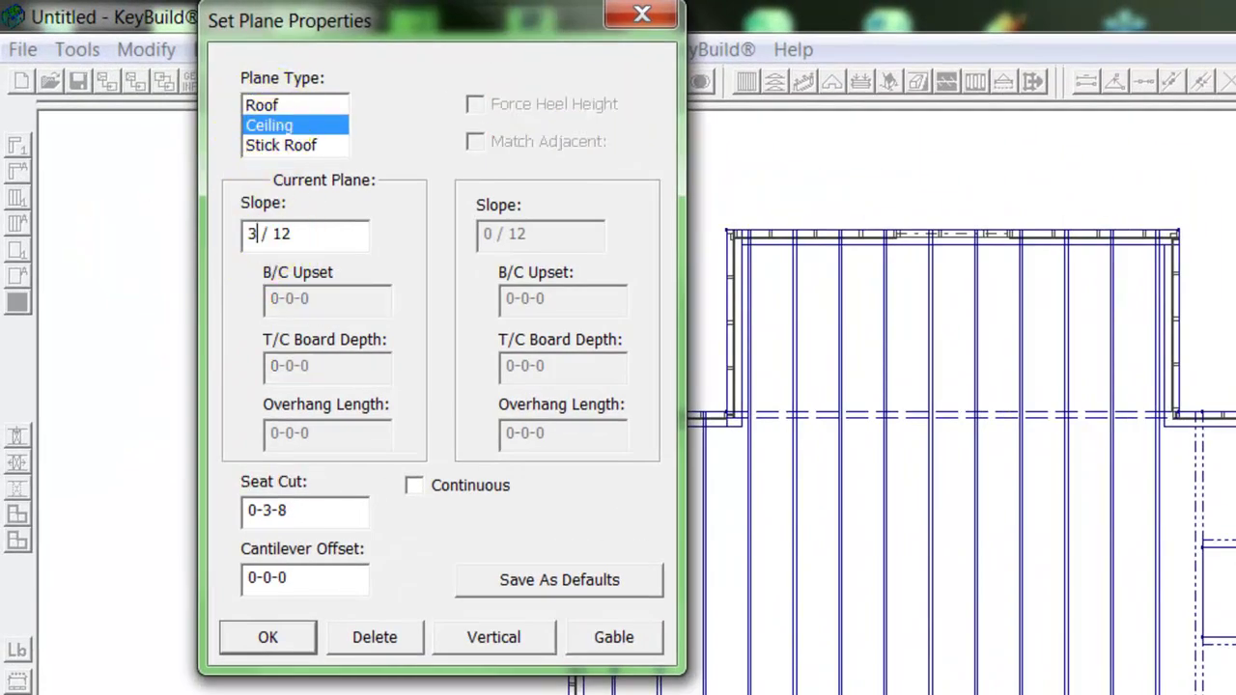
key("Tab")
left_click(414, 485)
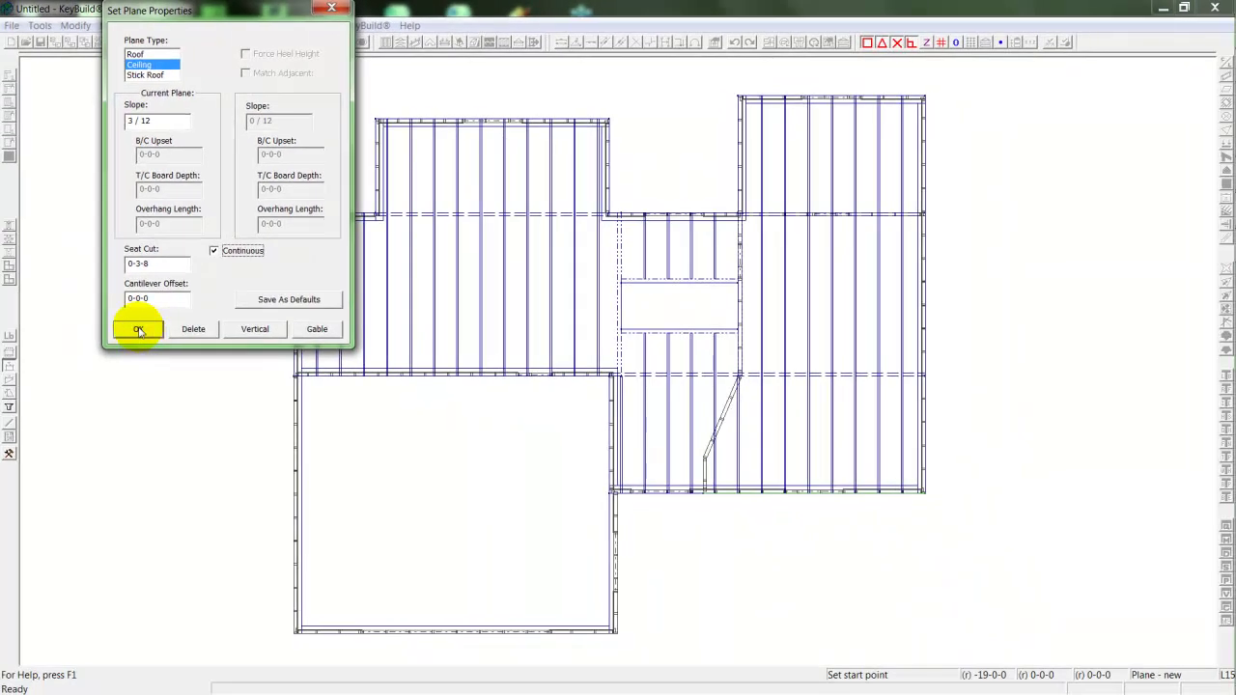
left_click(139, 331)
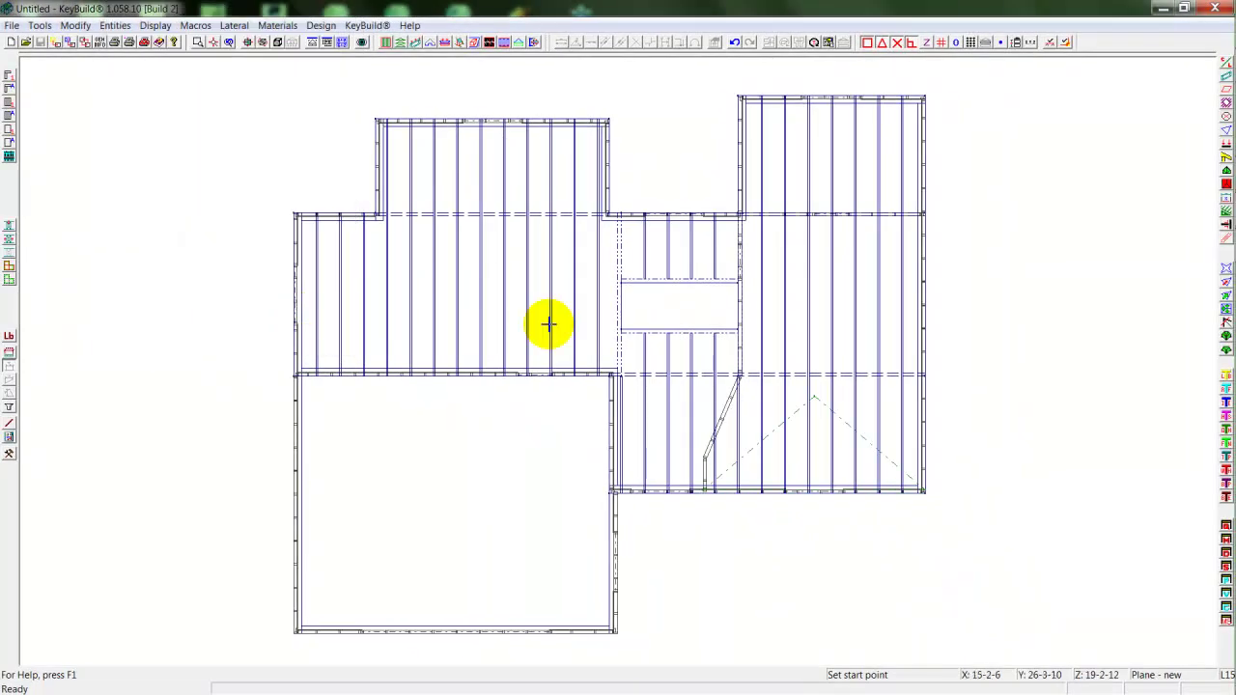
Add a matching ceiling plane along the 16-0-0 cross wall of the right wing, sloping toward the front
left_click(736, 213)
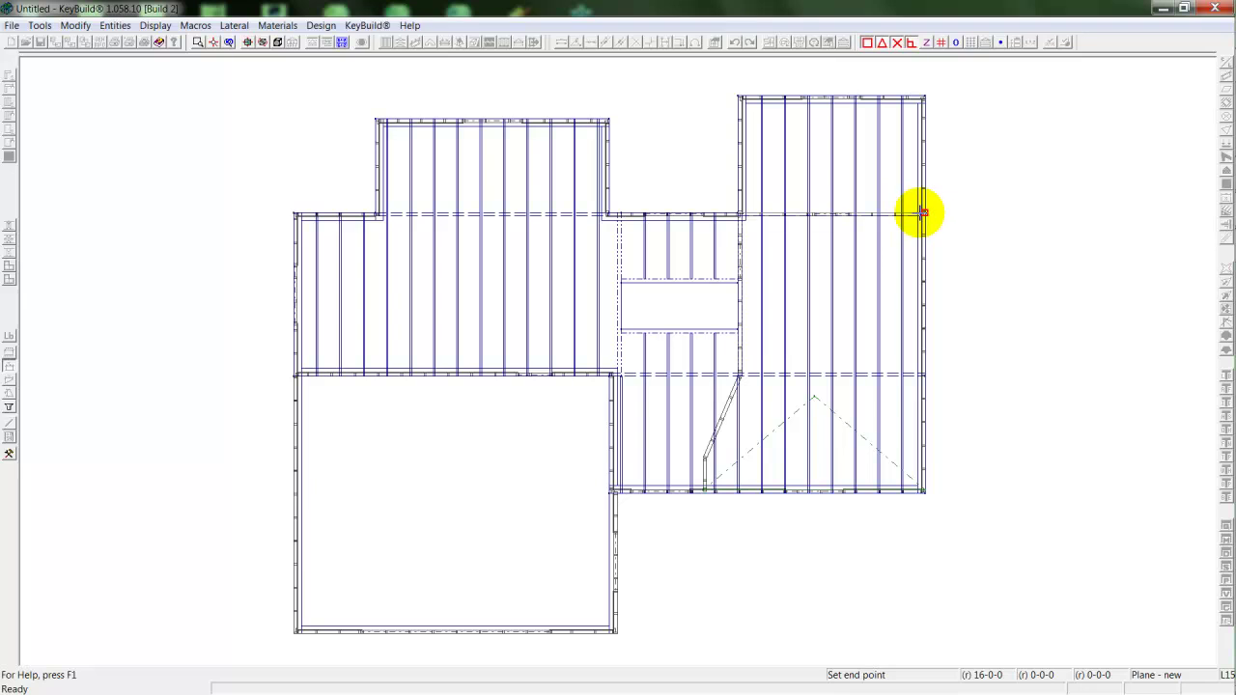
left_click(911, 271)
key("Escape")
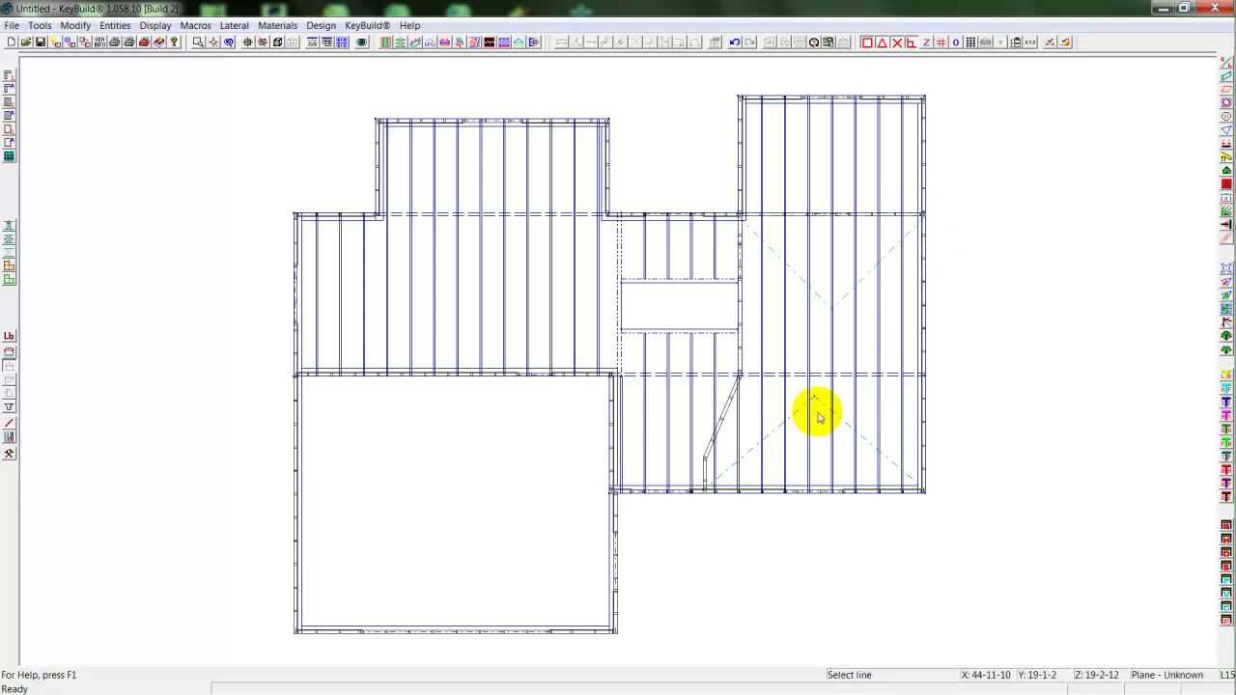
Extend the front ceiling plane to the inner wall segments, the ridge line and the right wing's outer wall
left_click(815, 415)
left_click(706, 467)
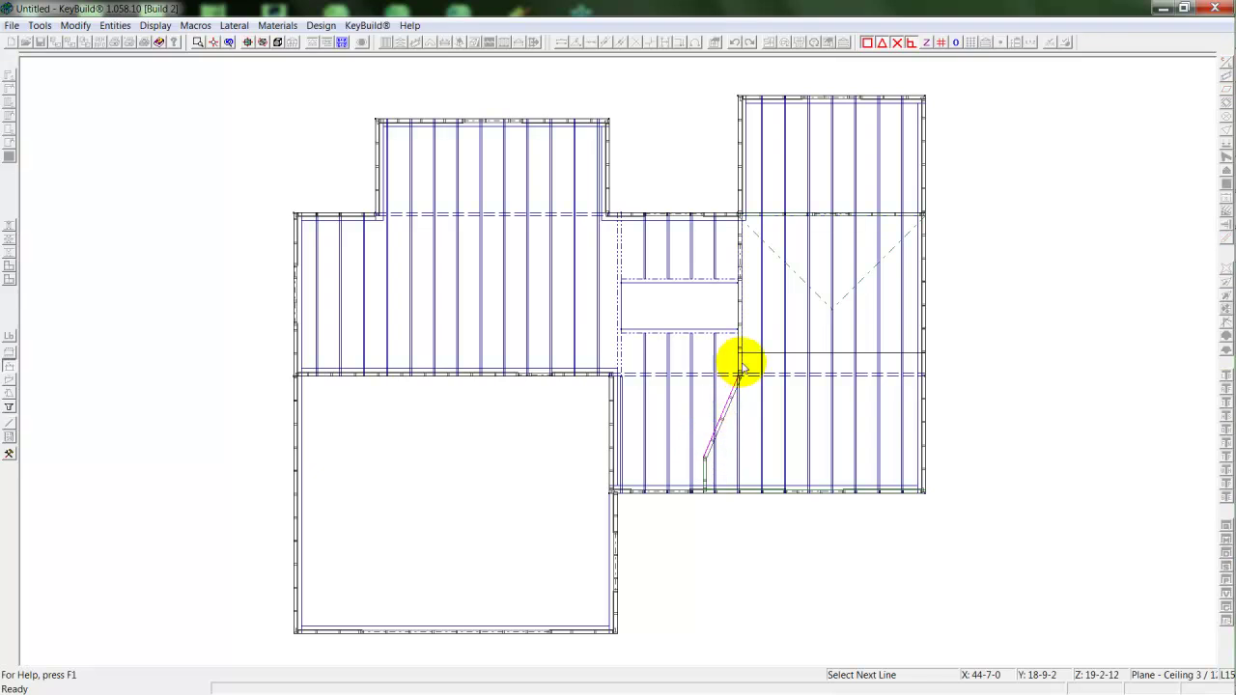
left_click(768, 354)
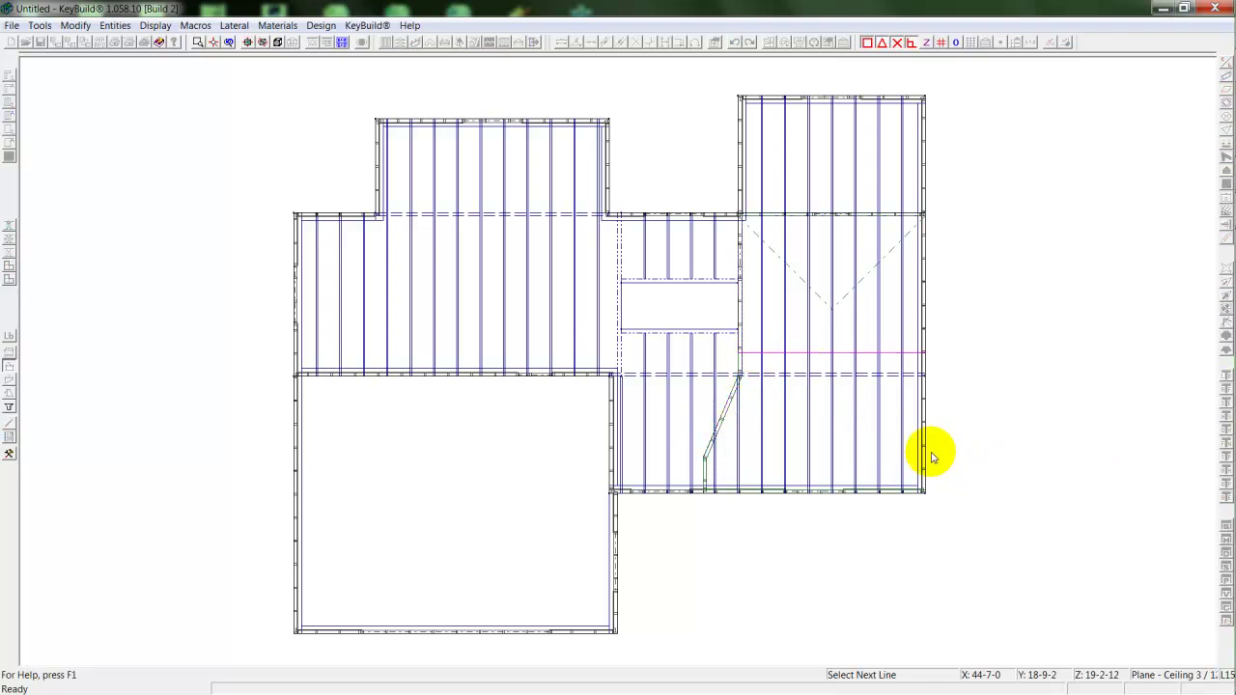
left_click(850, 487)
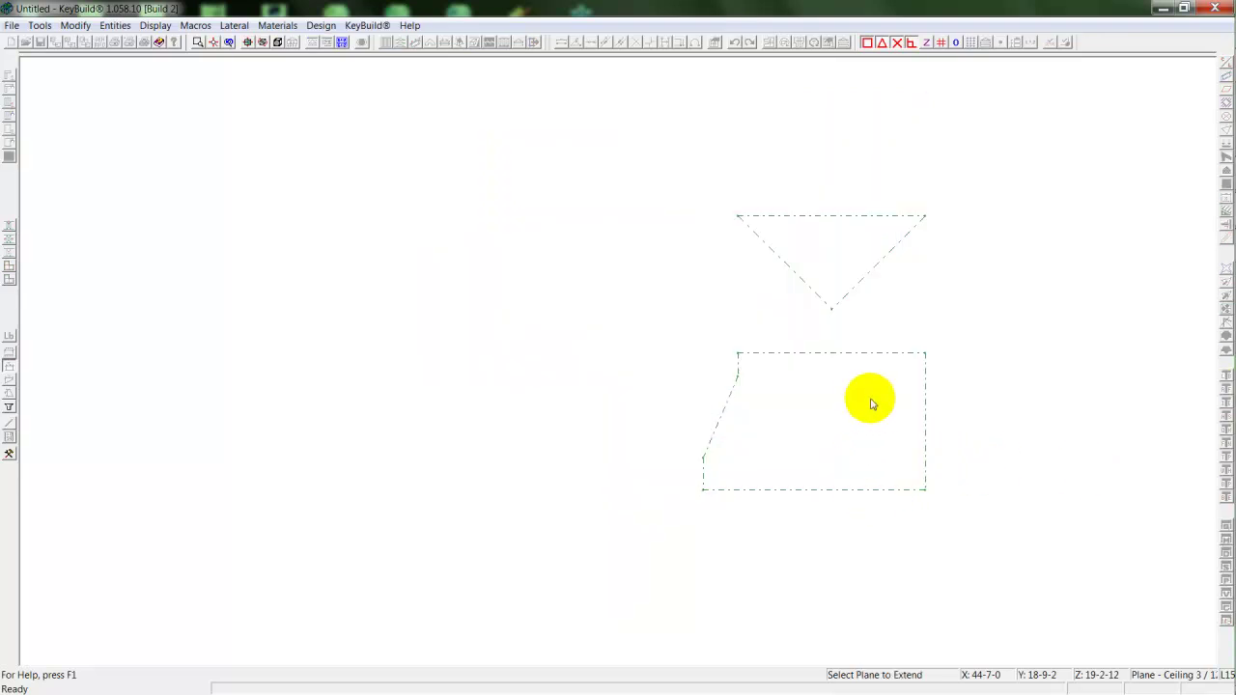
Extend the rear ceiling plane to the outer wall, the ridge line, the inner wall and the cross wall
left_click(844, 284)
left_click(935, 327)
left_click(833, 352)
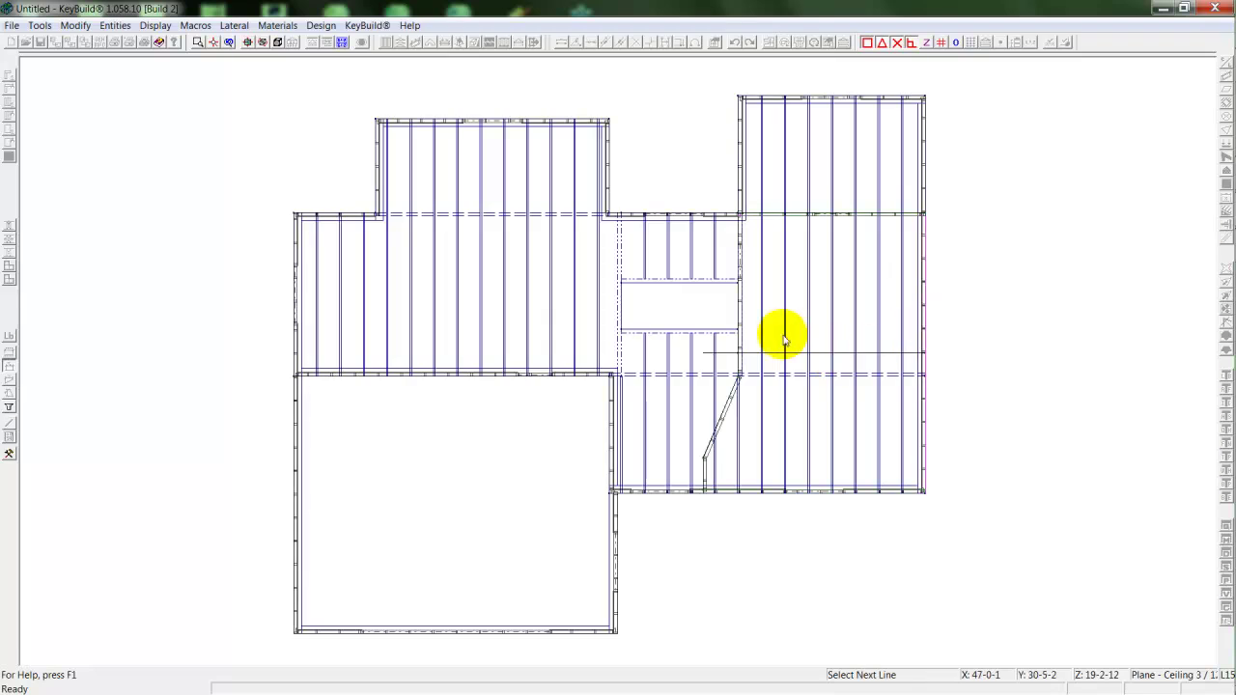
left_click(739, 304)
left_click(792, 219)
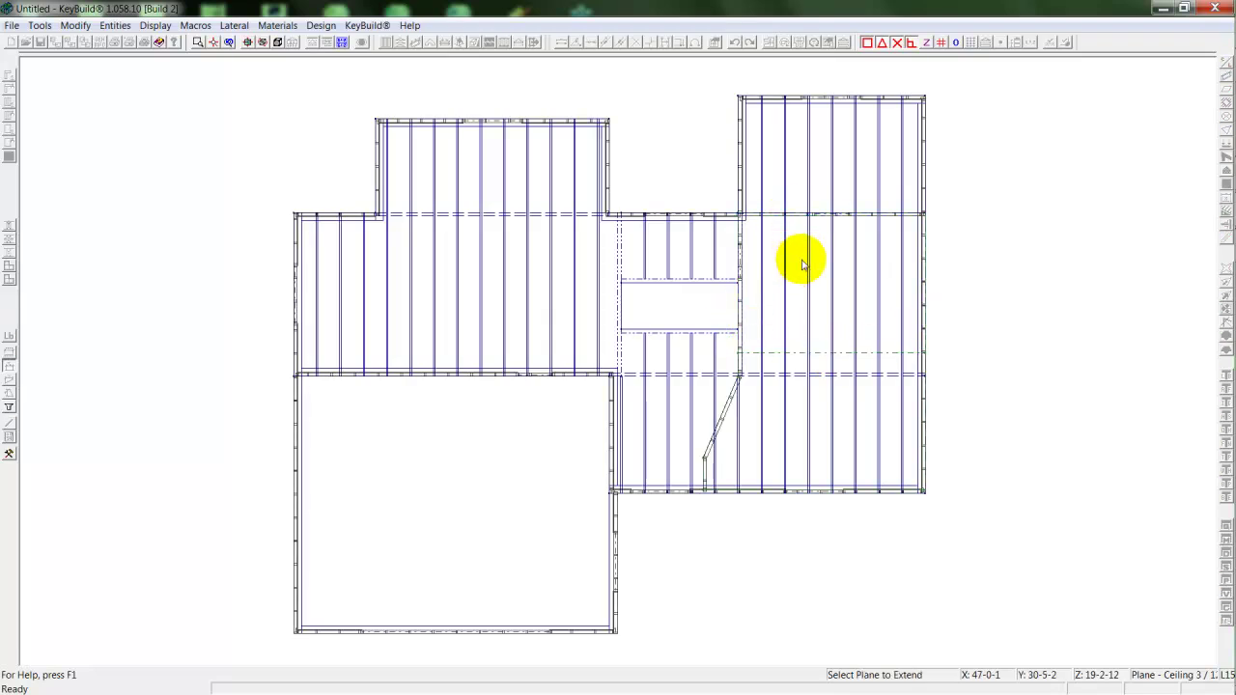
left_click(808, 262)
Show the model in a 3D view and turn off the Foundation level's shadow display
right_click(809, 260)
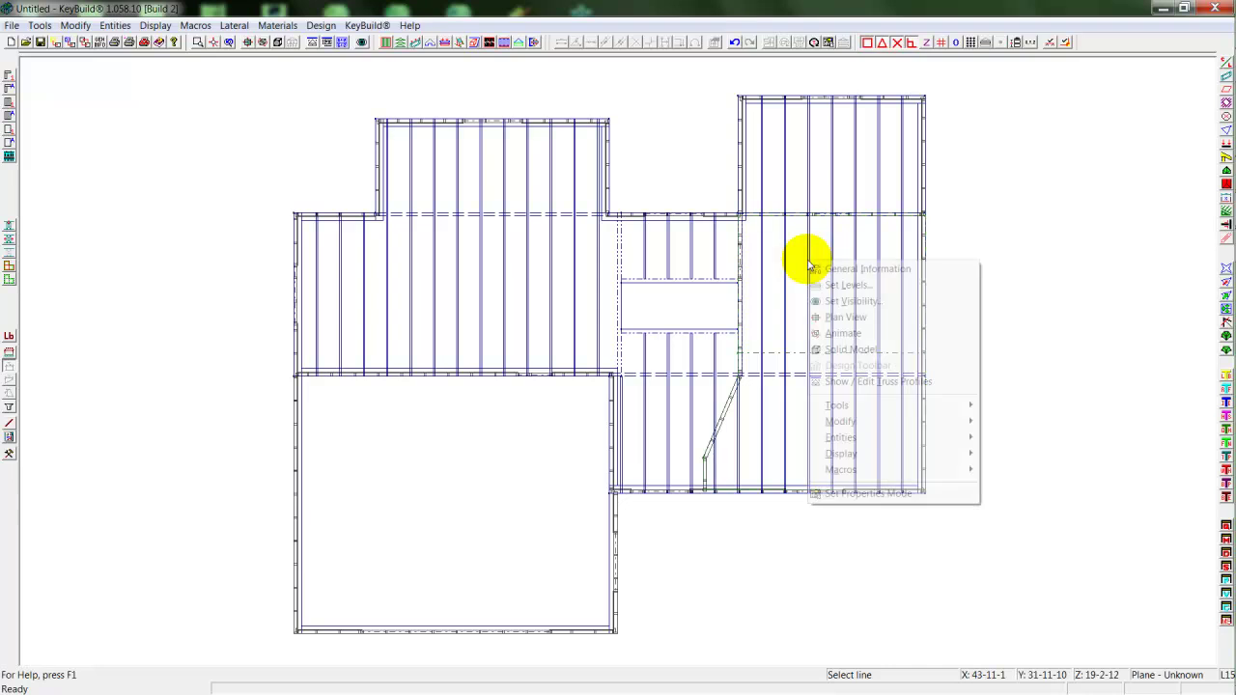
left_click(837, 333)
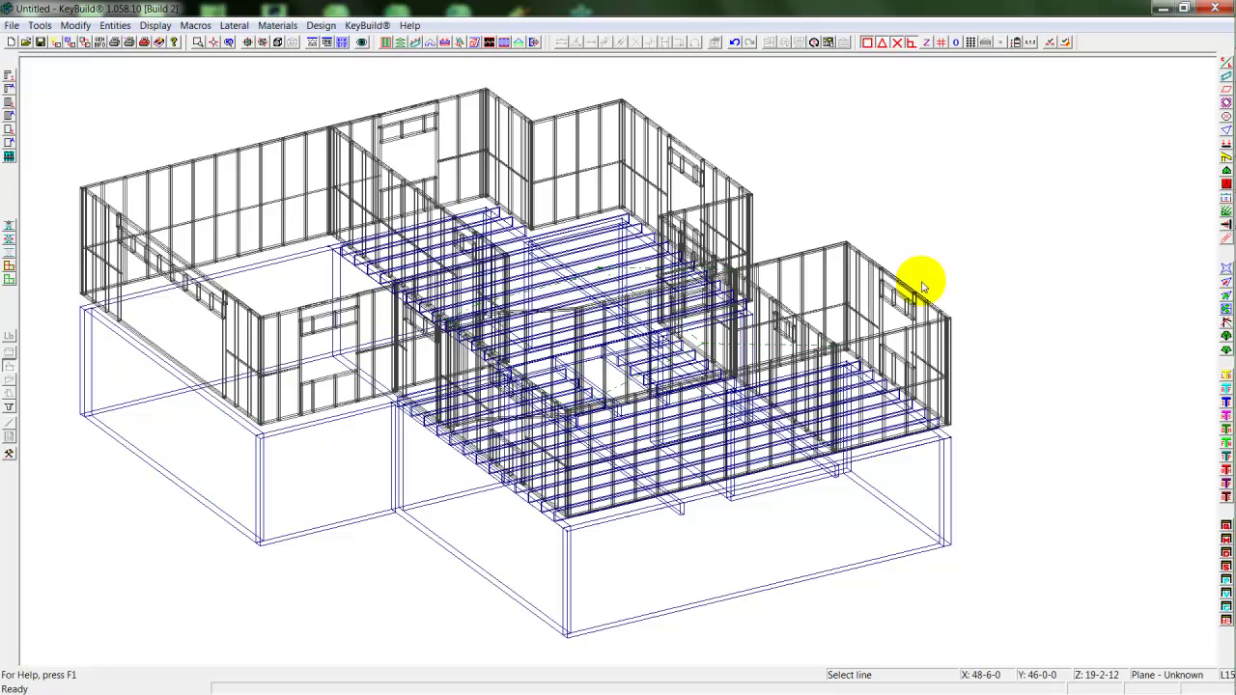
right_click(918, 276)
left_click(928, 299)
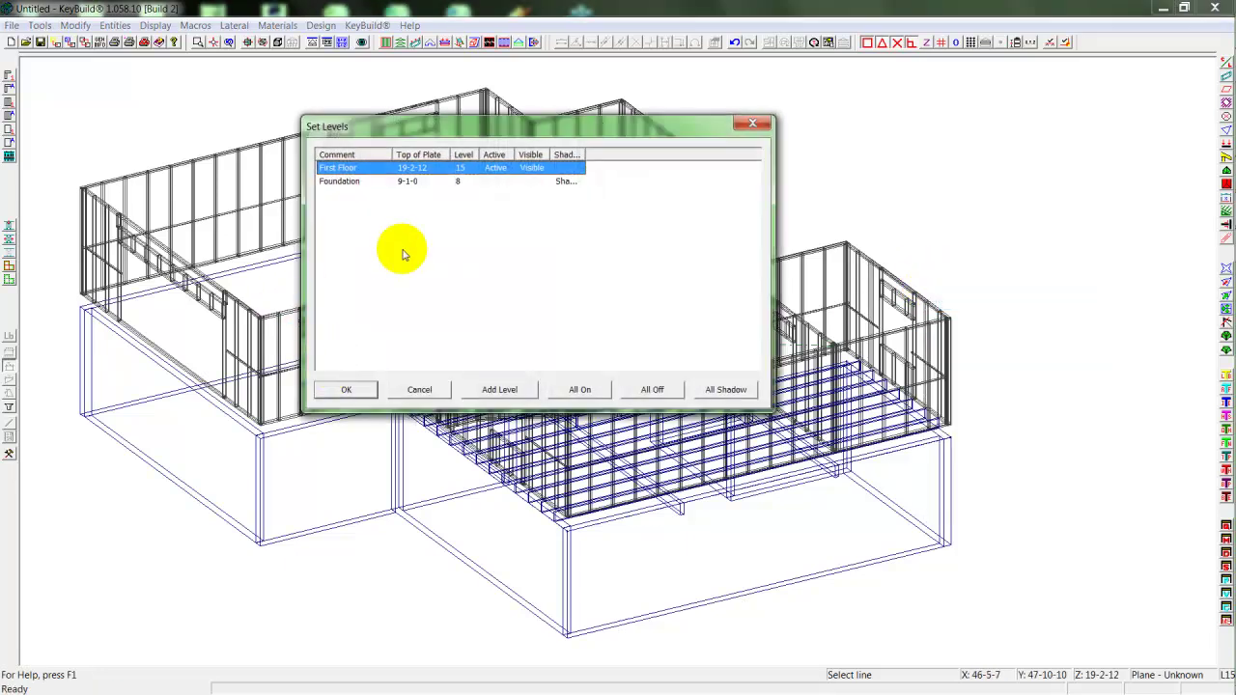
left_click(562, 182)
left_click(363, 389)
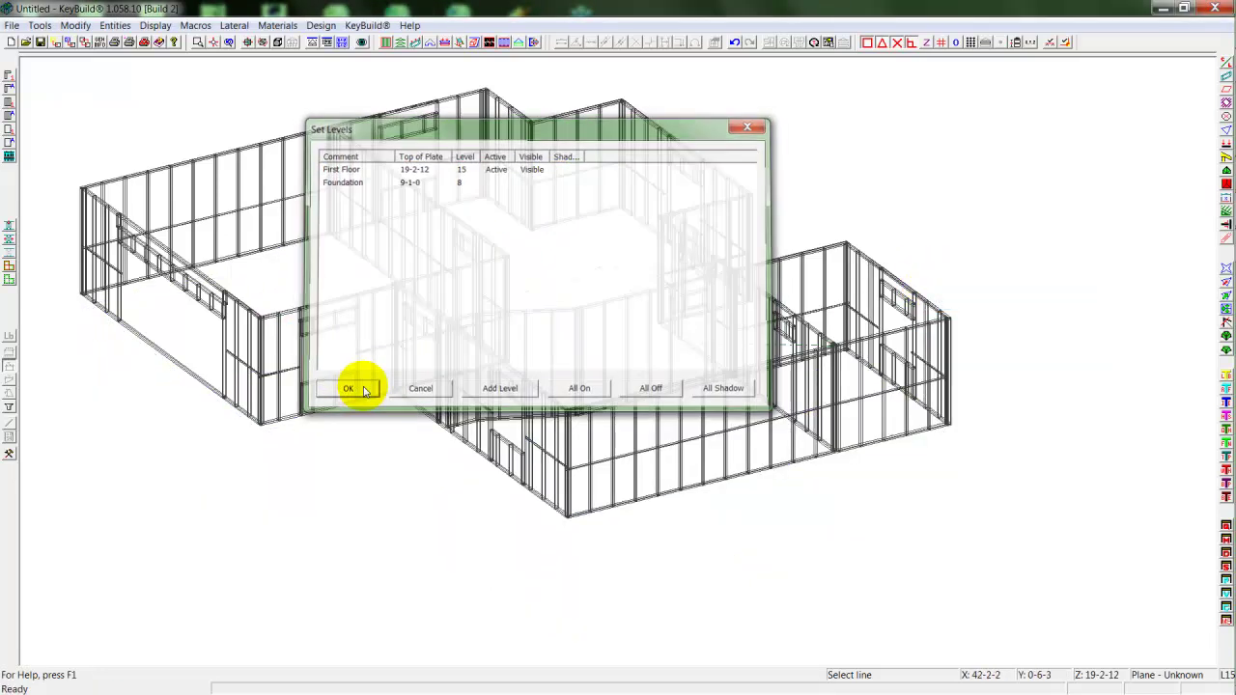
Extrude the right wing's inner wall segments, including the angled one, up to the ceiling planes while preserving their bottom plate elevation
scroll(570, 295, "up", 2)
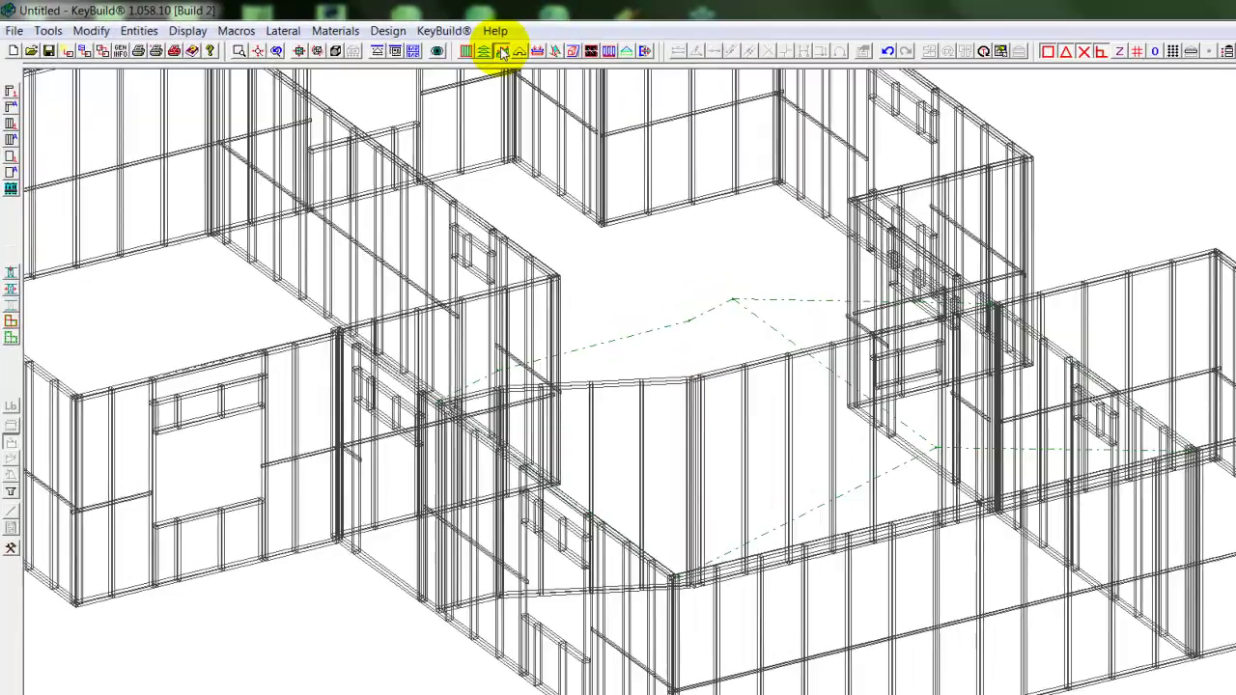
left_click(445, 41)
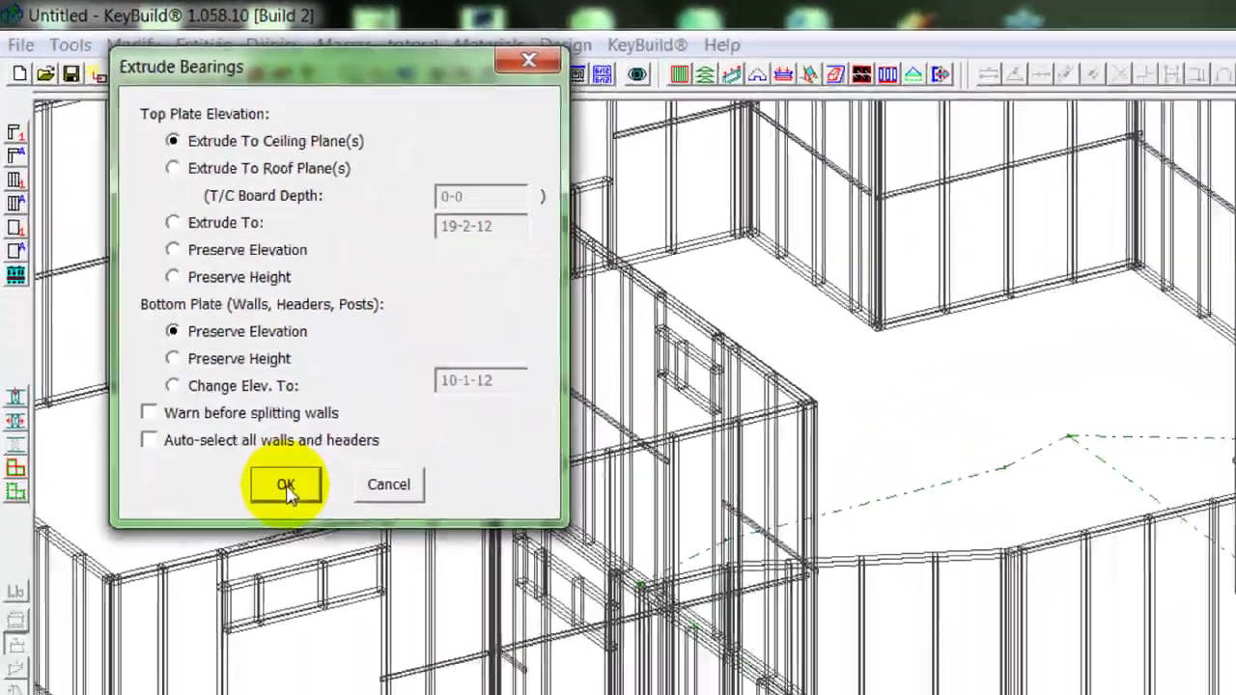
left_click(286, 486)
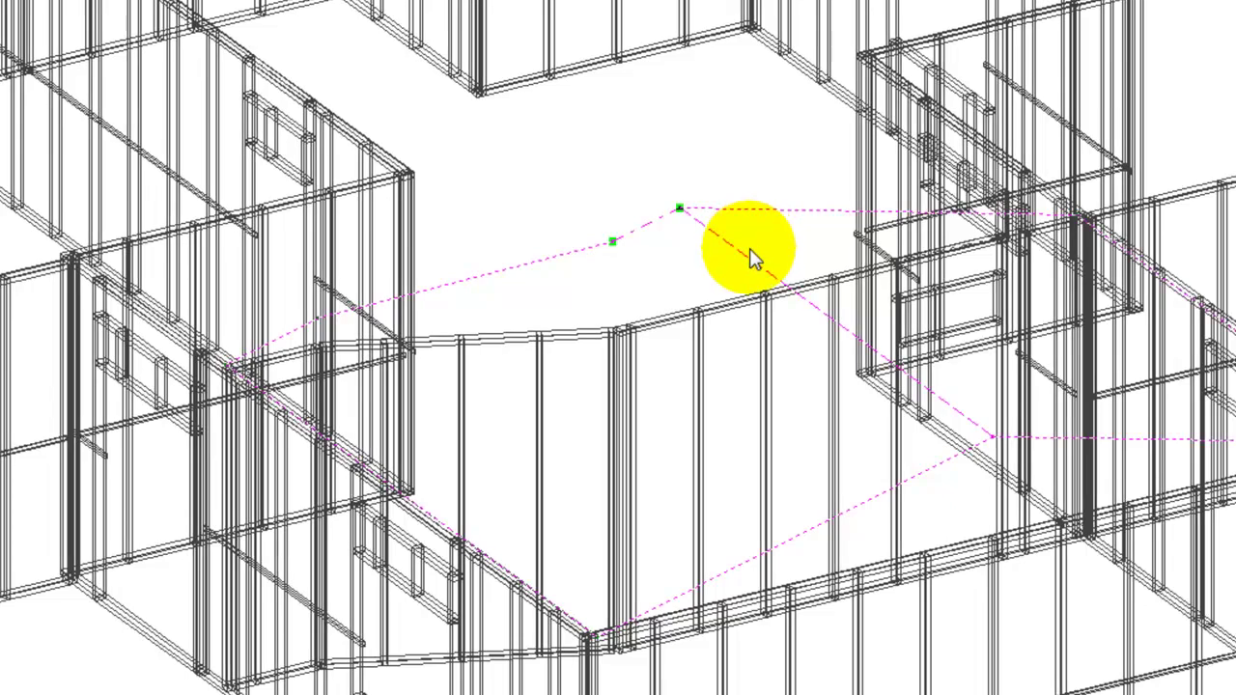
left_click(288, 351)
left_click(436, 335)
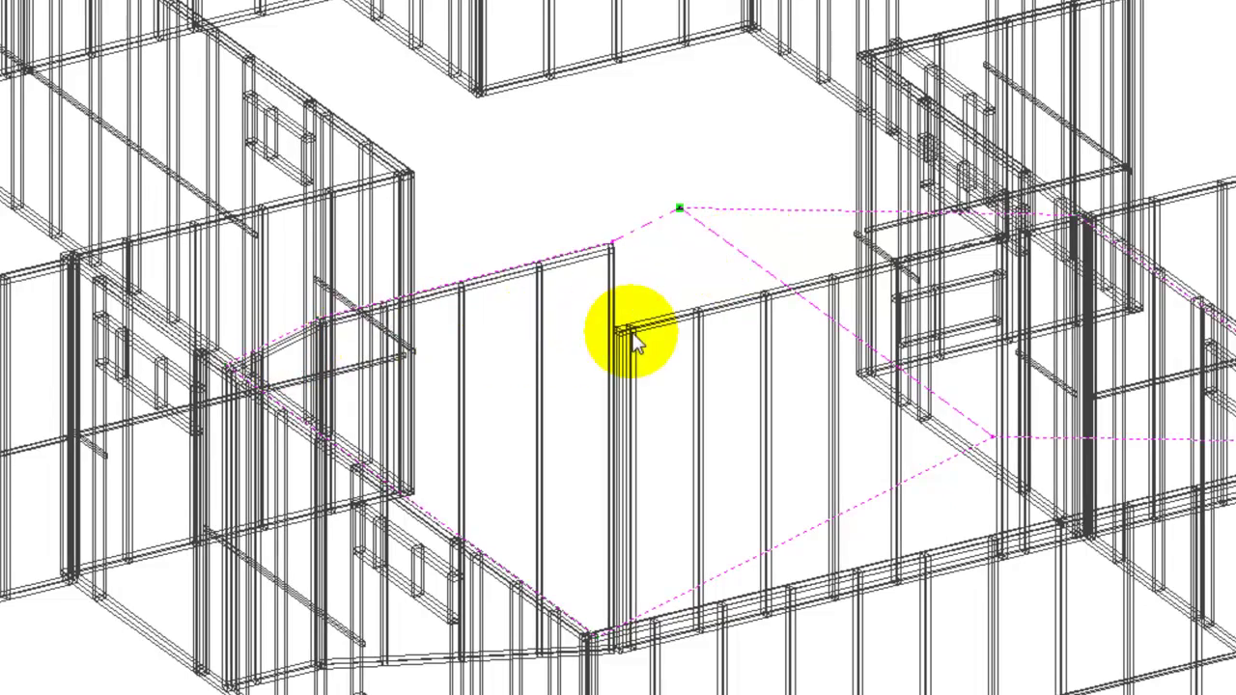
left_click(684, 322)
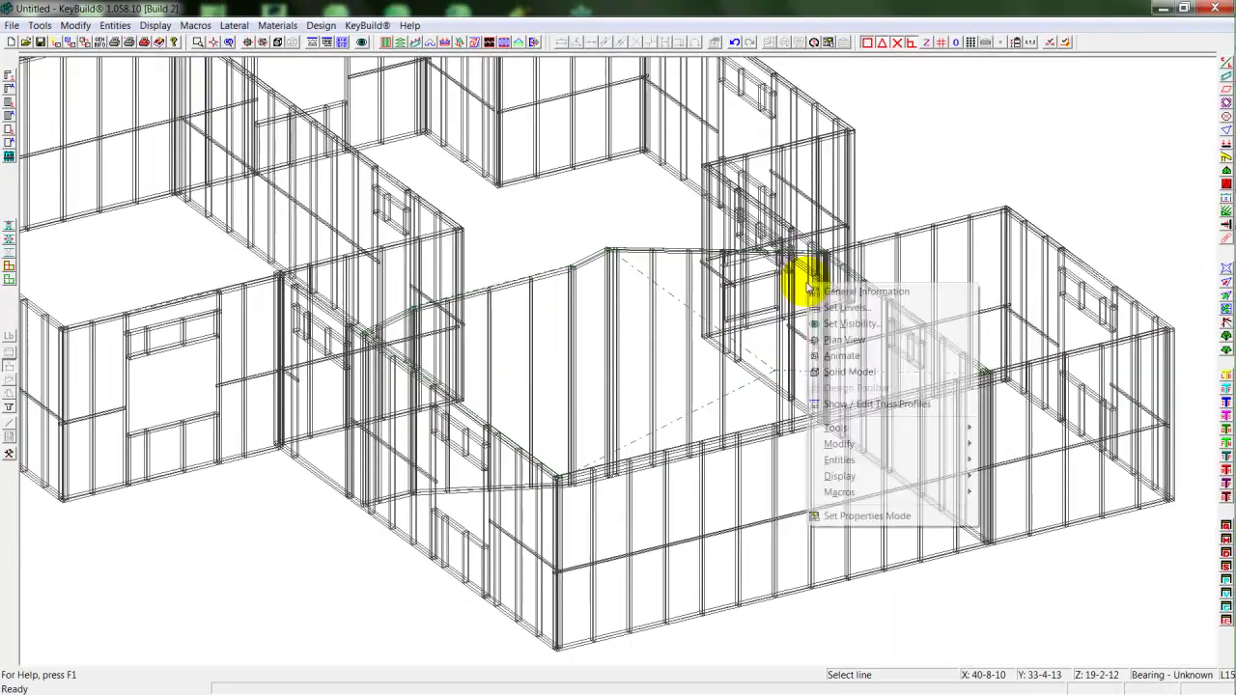
In plan view, generate continuous 6/12 roof planes along the exterior walls with a changed heel height
left_click(820, 334)
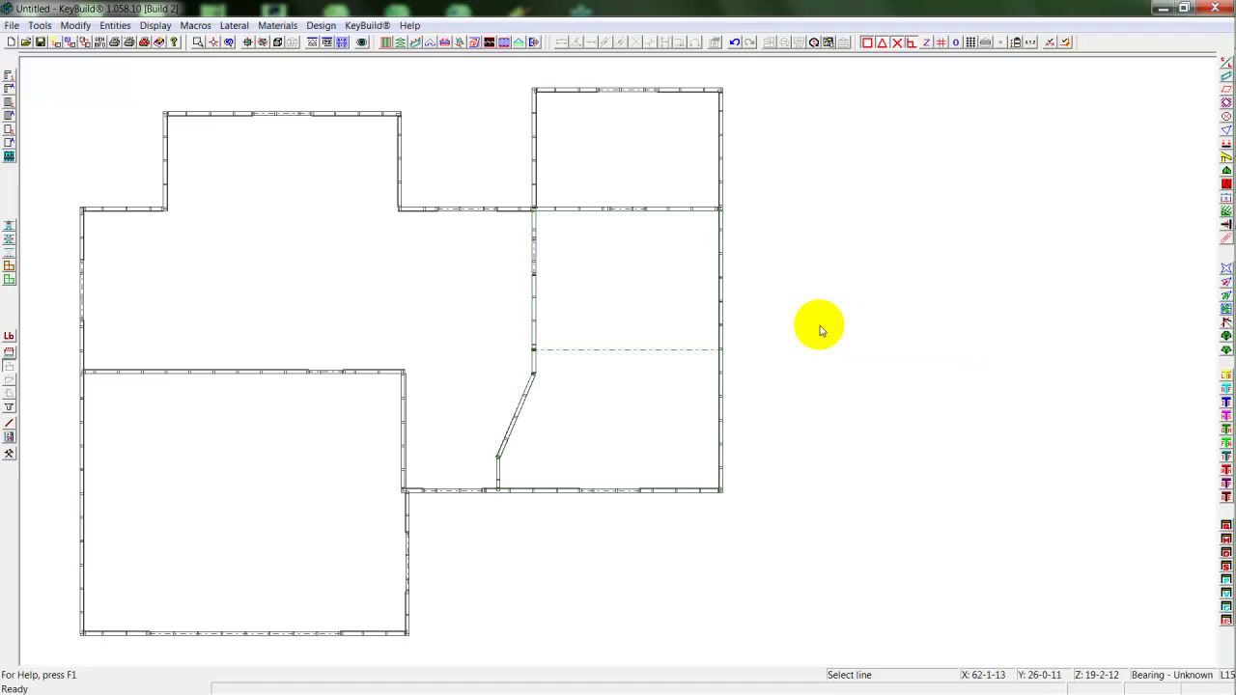
left_click(1227, 270)
left_click(651, 489)
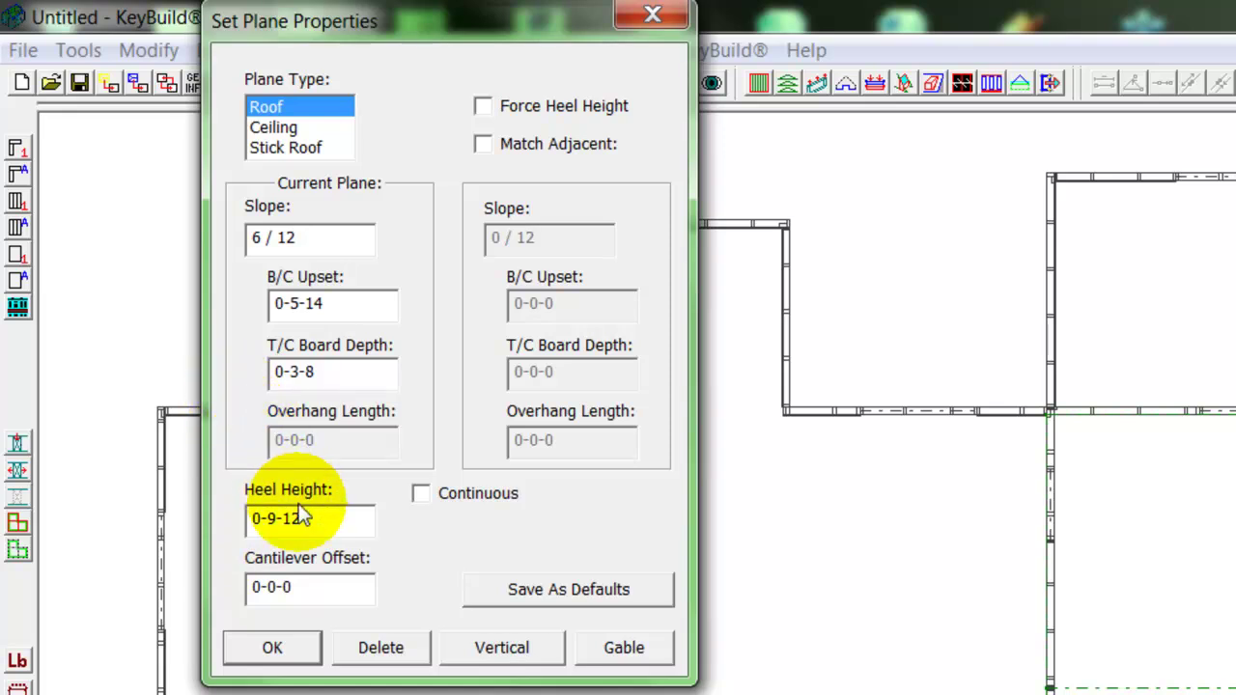
double_click(301, 518)
type("0-")
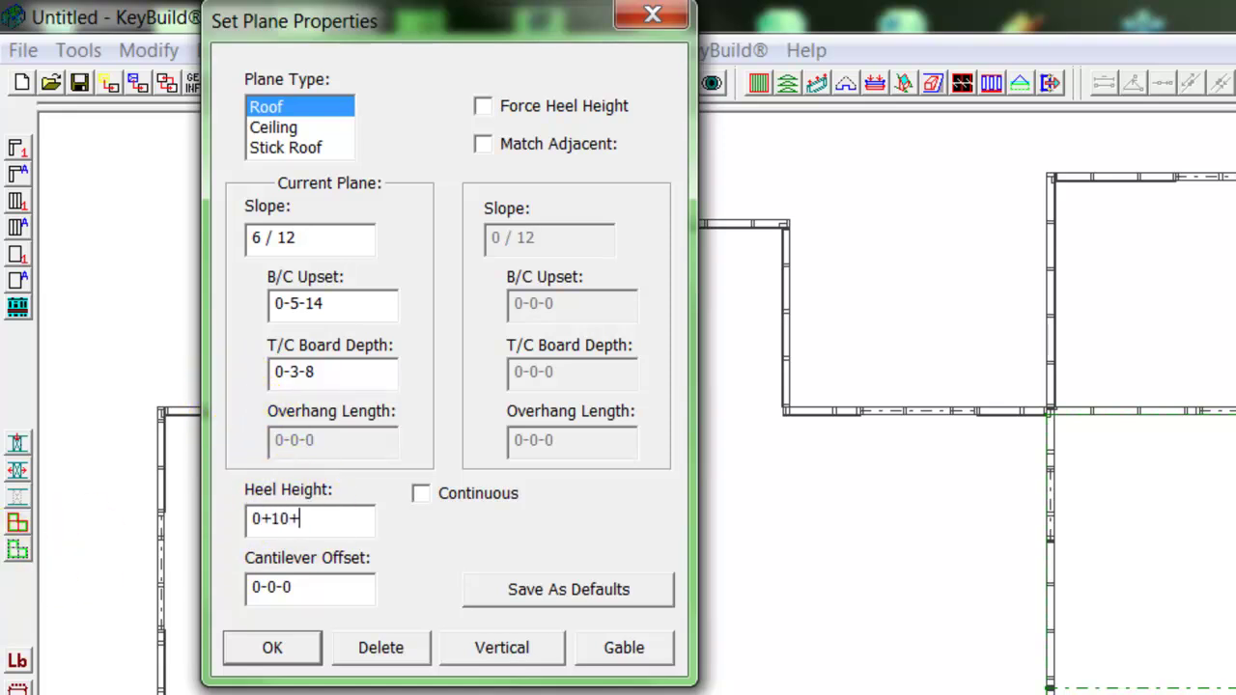
left_click(422, 493)
left_click(272, 647)
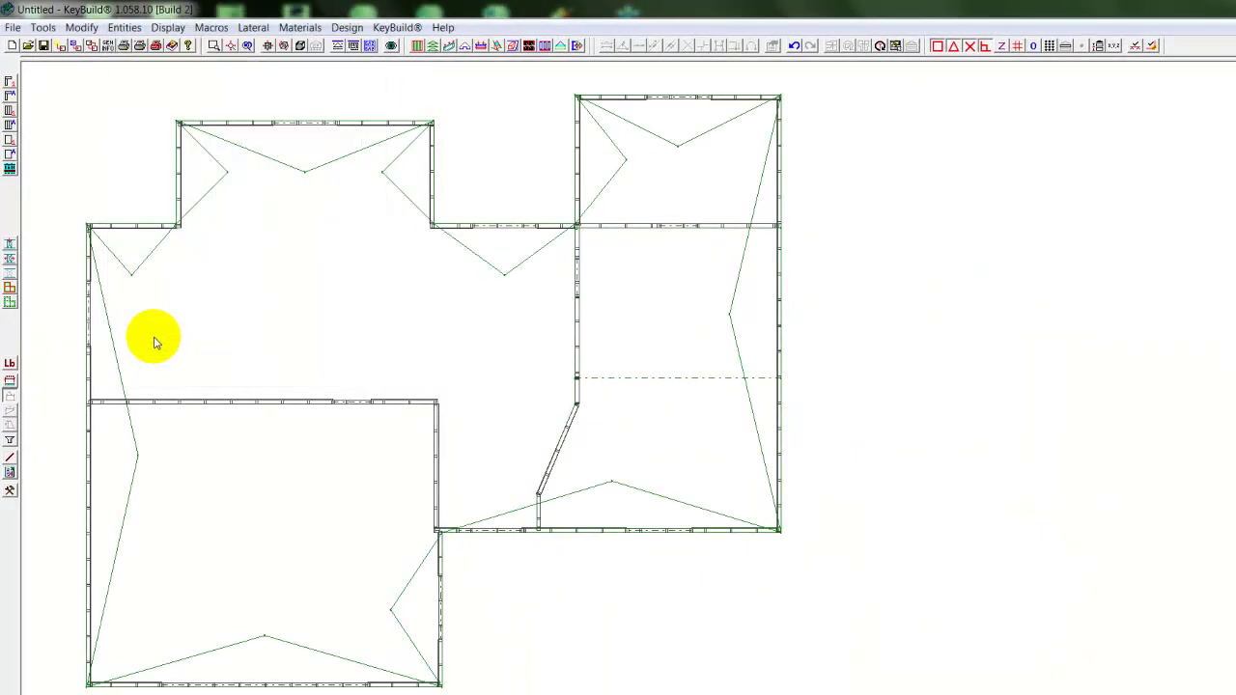
Remove the roof planes along the rear walls of the left corner and the left bump-out
left_click(141, 265)
left_click(206, 198)
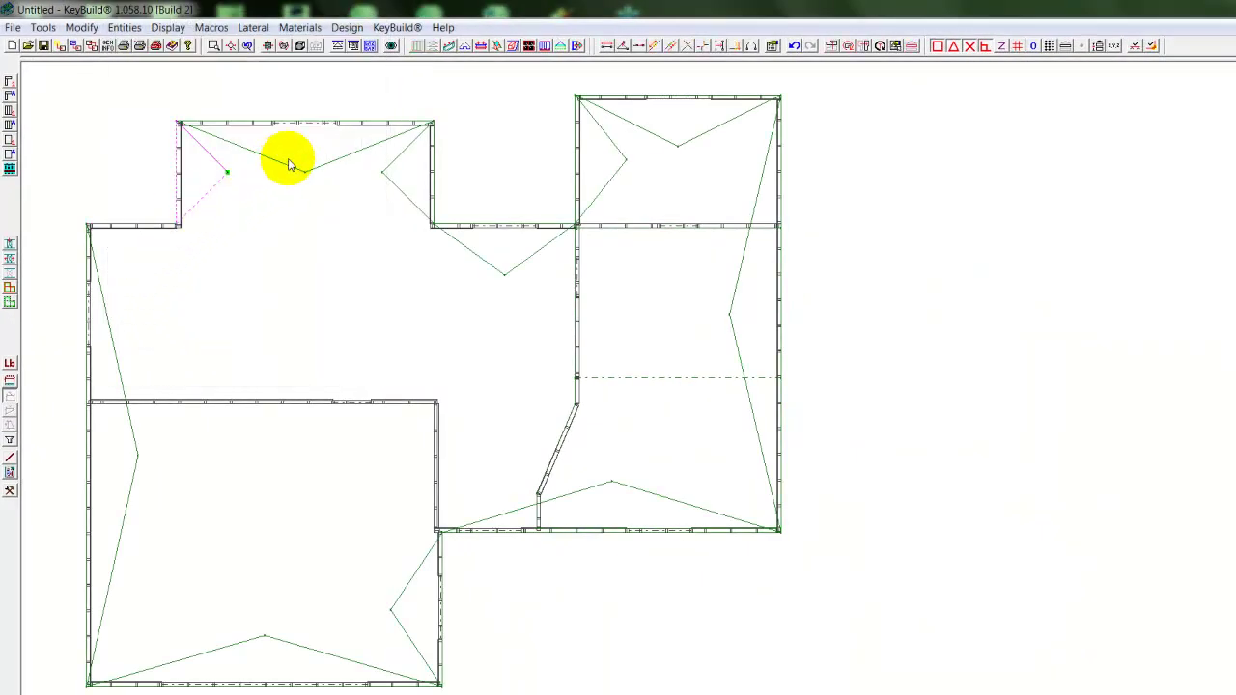
Reshape the left wing's and rear left bump-out's roof planes so their opposing sides meet along central ridge lines
middle_click_drag(366, 271, 555, 255)
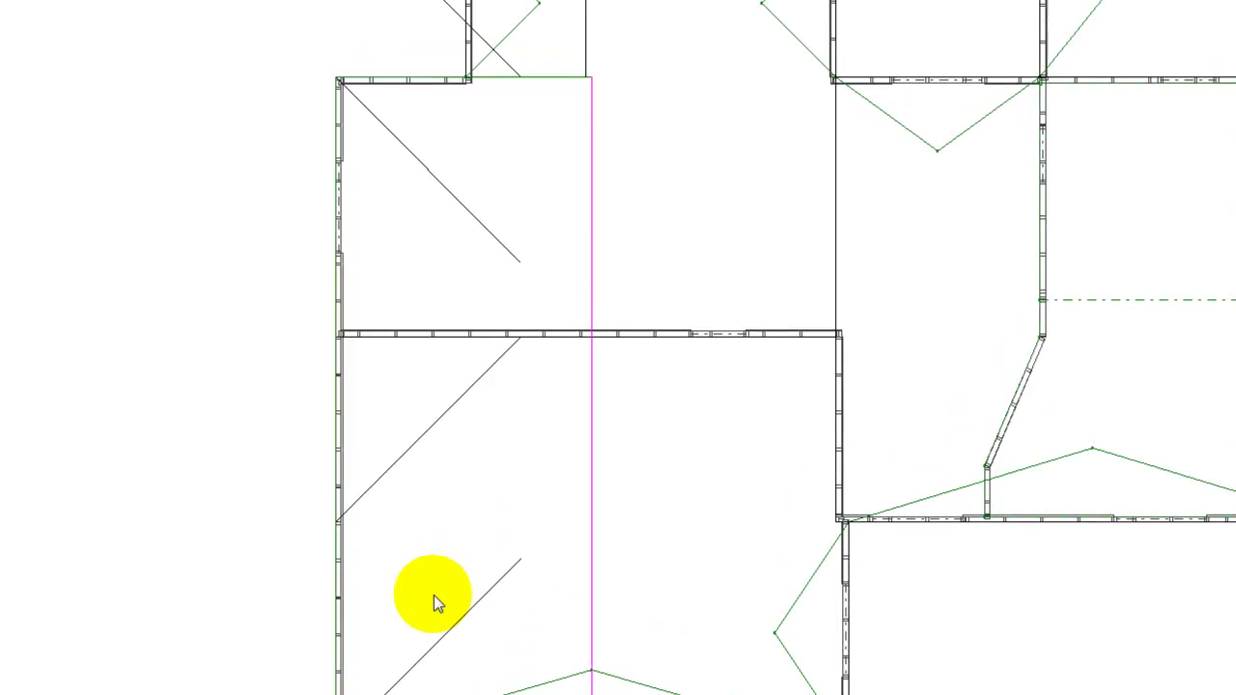
key("Escape")
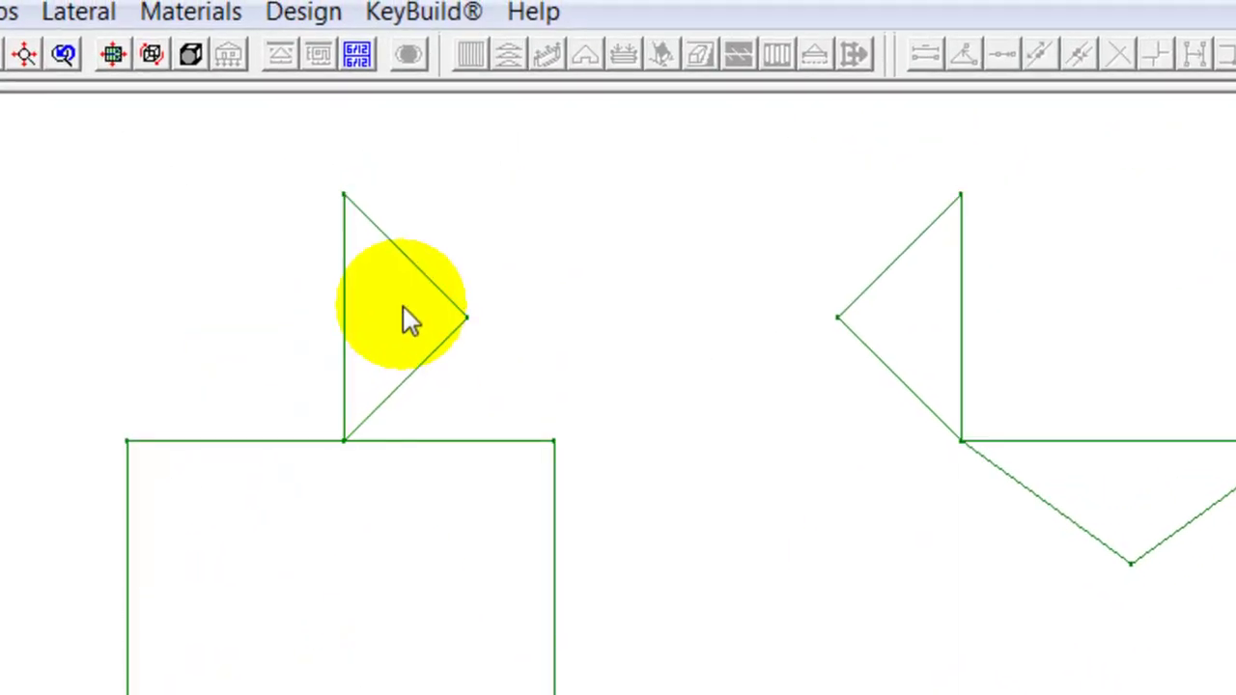
left_click(631, 197)
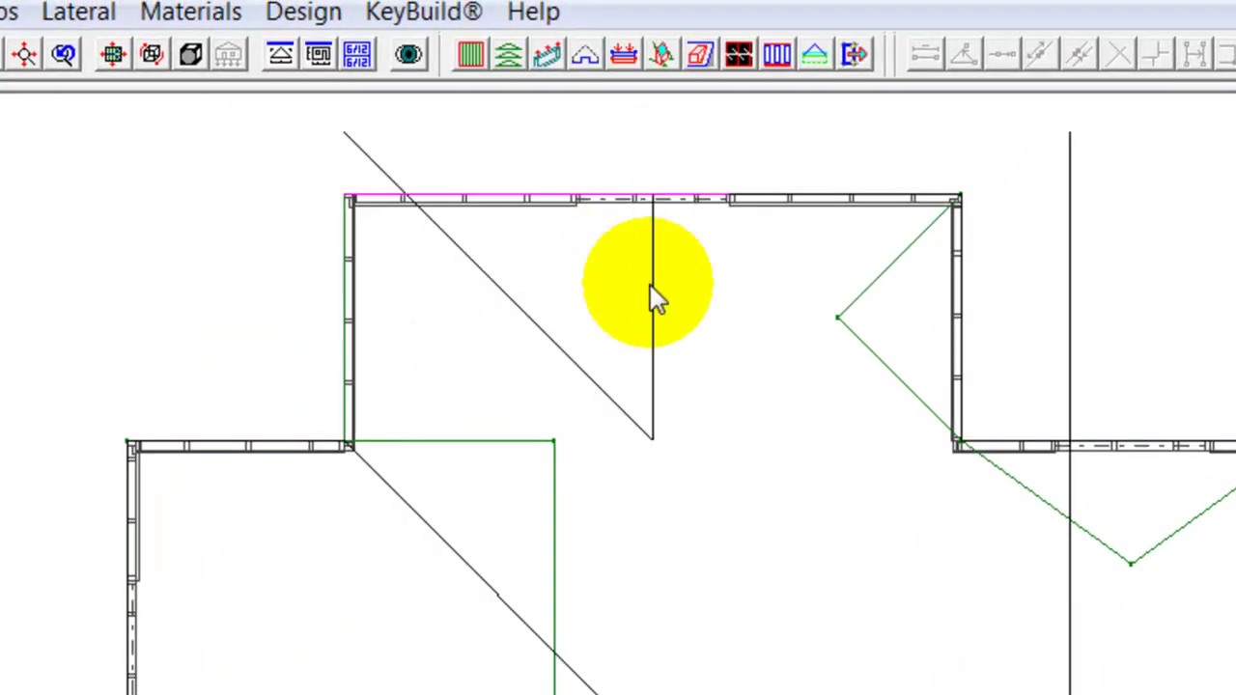
left_click(652, 285)
left_click(258, 441)
left_click(889, 346)
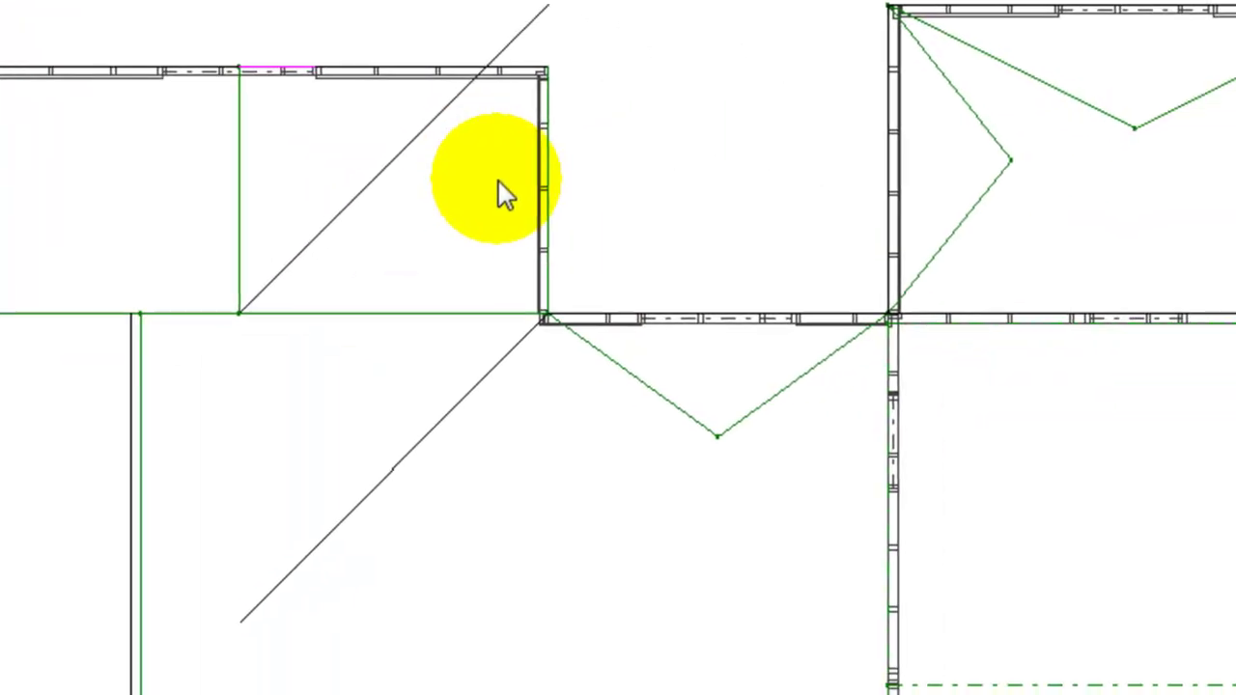
key("Escape")
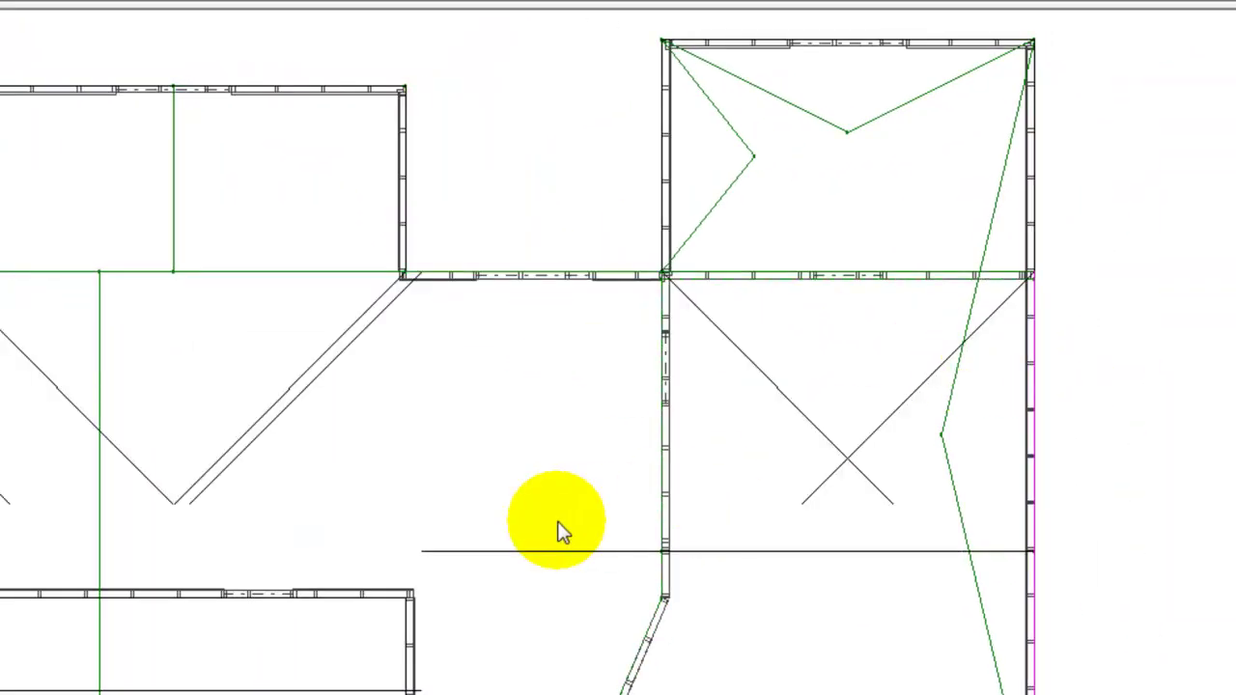
Join the right rear extension's side and rear roof planes along hips and a central ridge, with valleys into the main roof
left_click(632, 267)
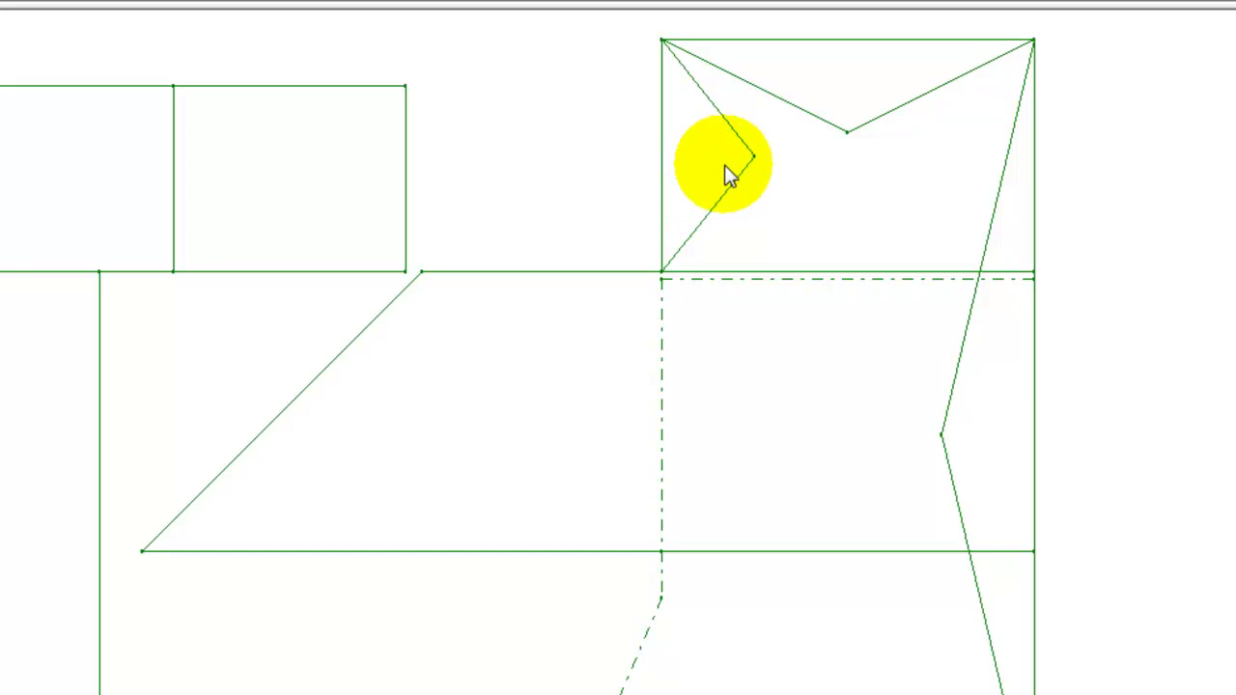
left_click(726, 166)
left_click(786, 170)
left_click(847, 153)
left_click(775, 350)
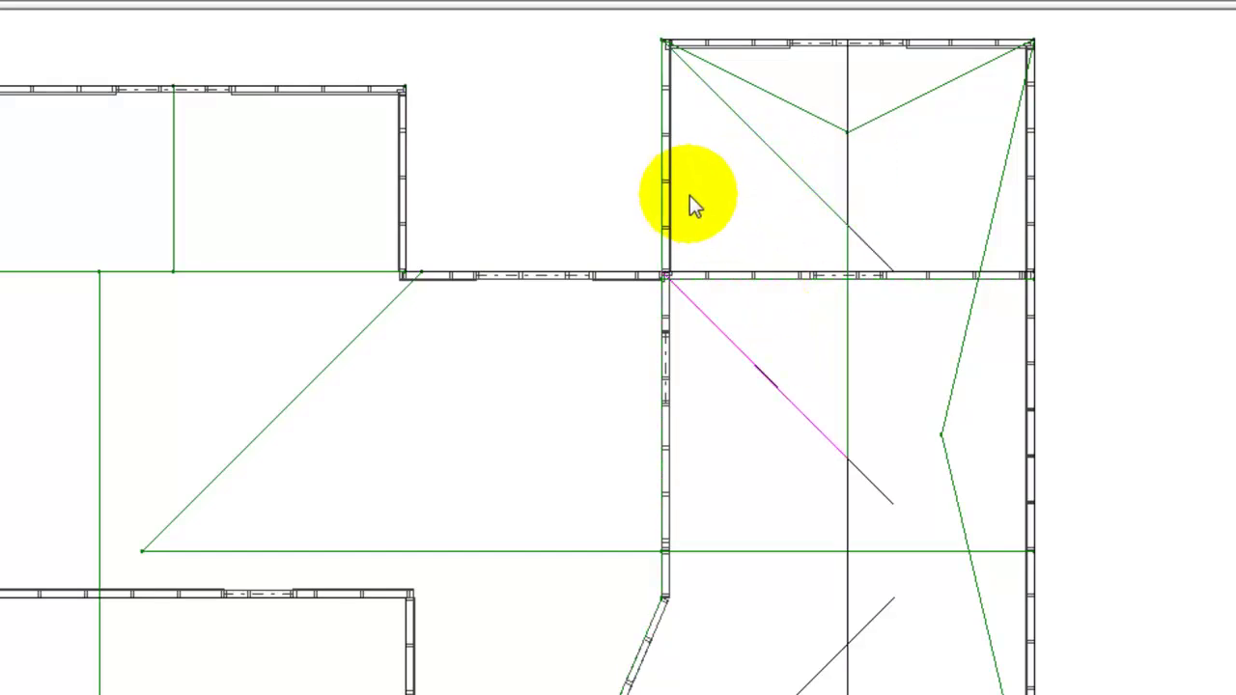
left_click(691, 193)
left_click(824, 97)
left_click(900, 155)
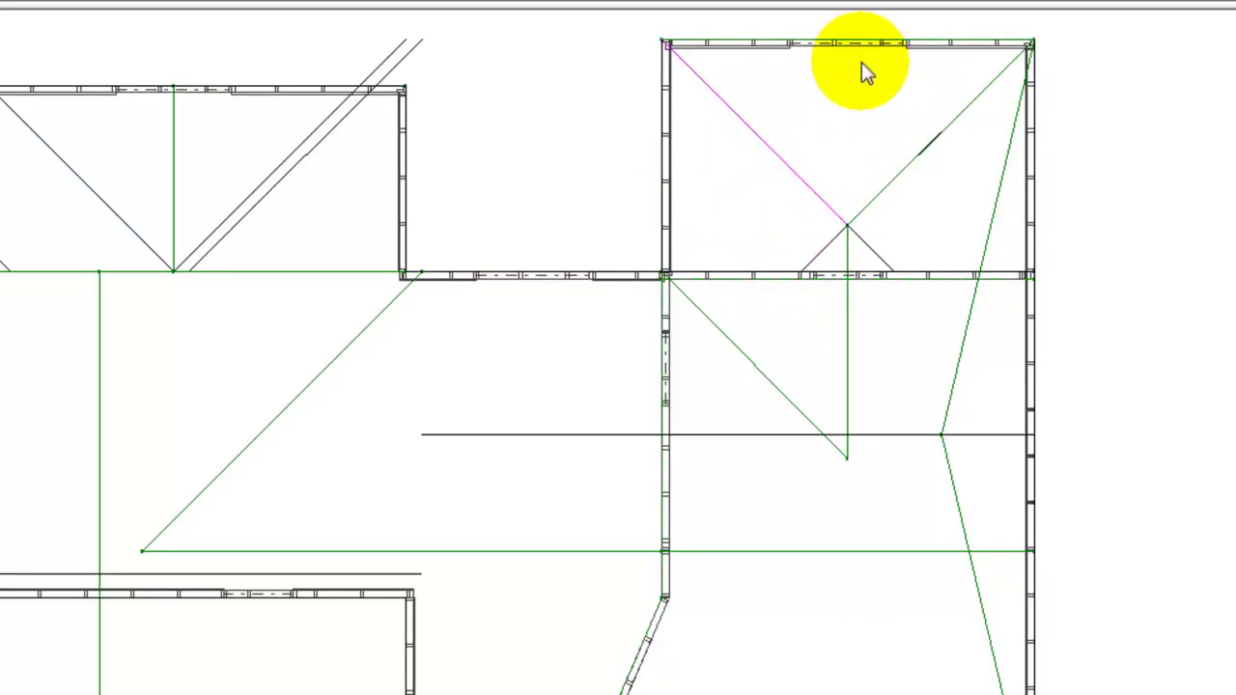
left_click(1004, 212)
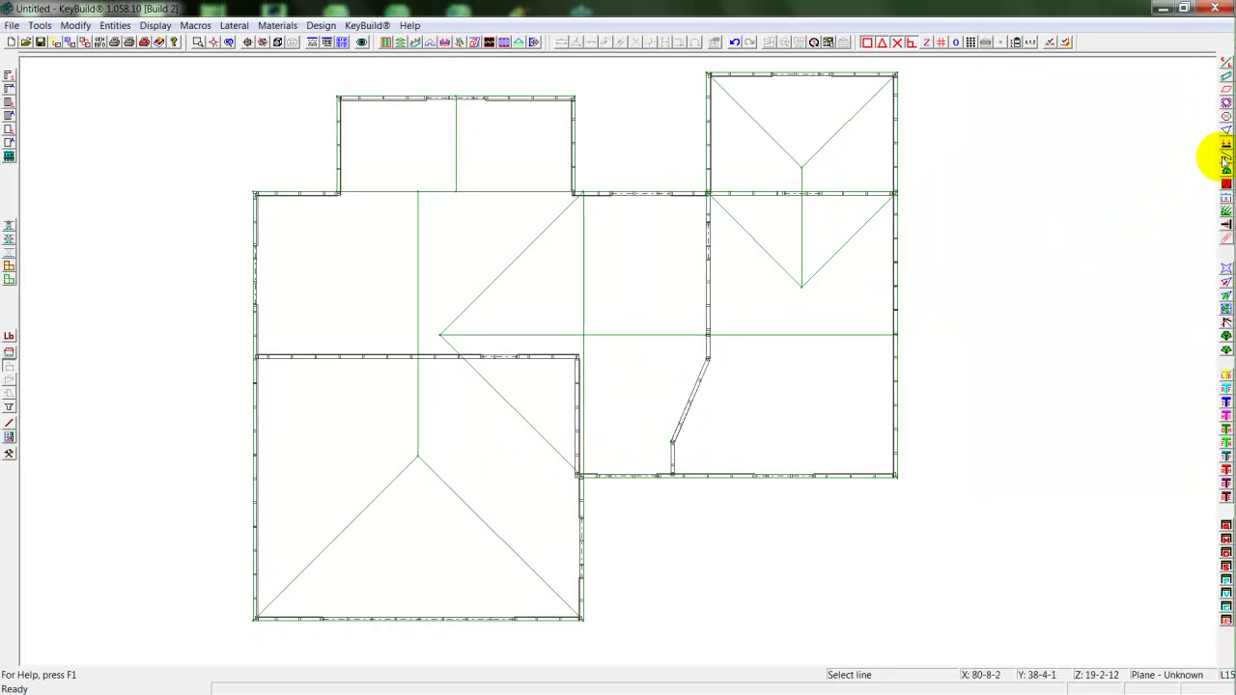
Add continuous 1-0-0 roof overhangs along the front walls and the left wing's front and outer side walls
left_click(1225, 157)
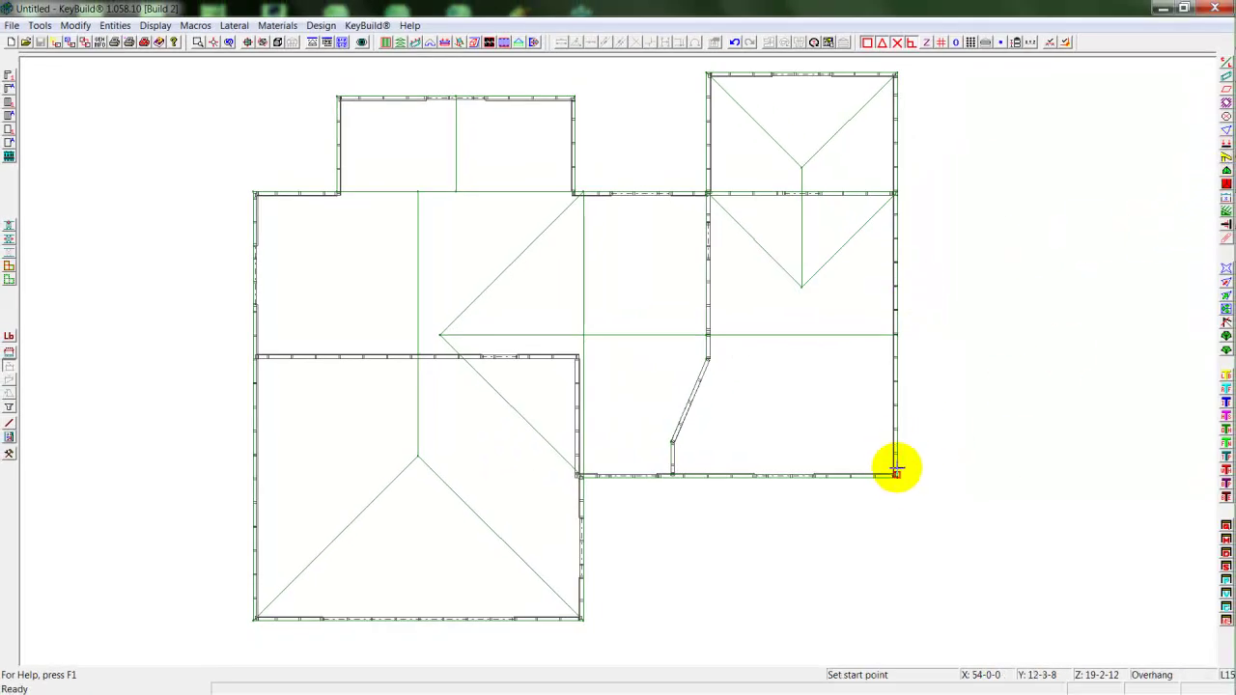
left_click(899, 487)
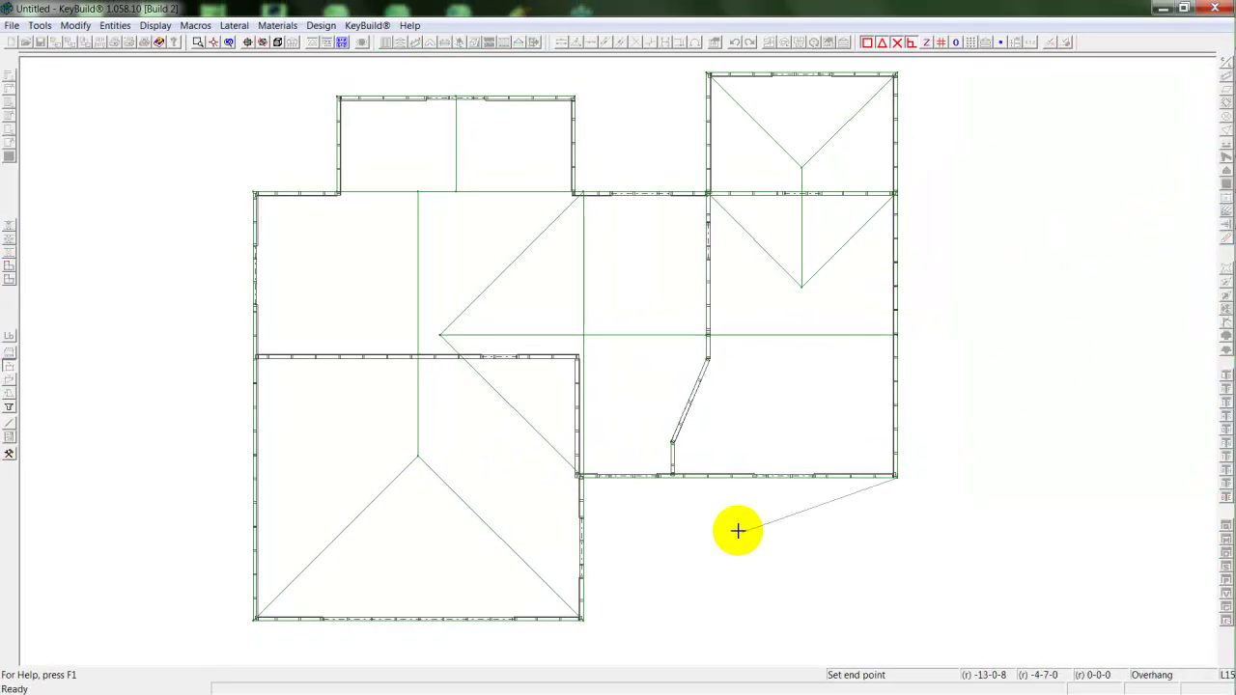
left_click(583, 479)
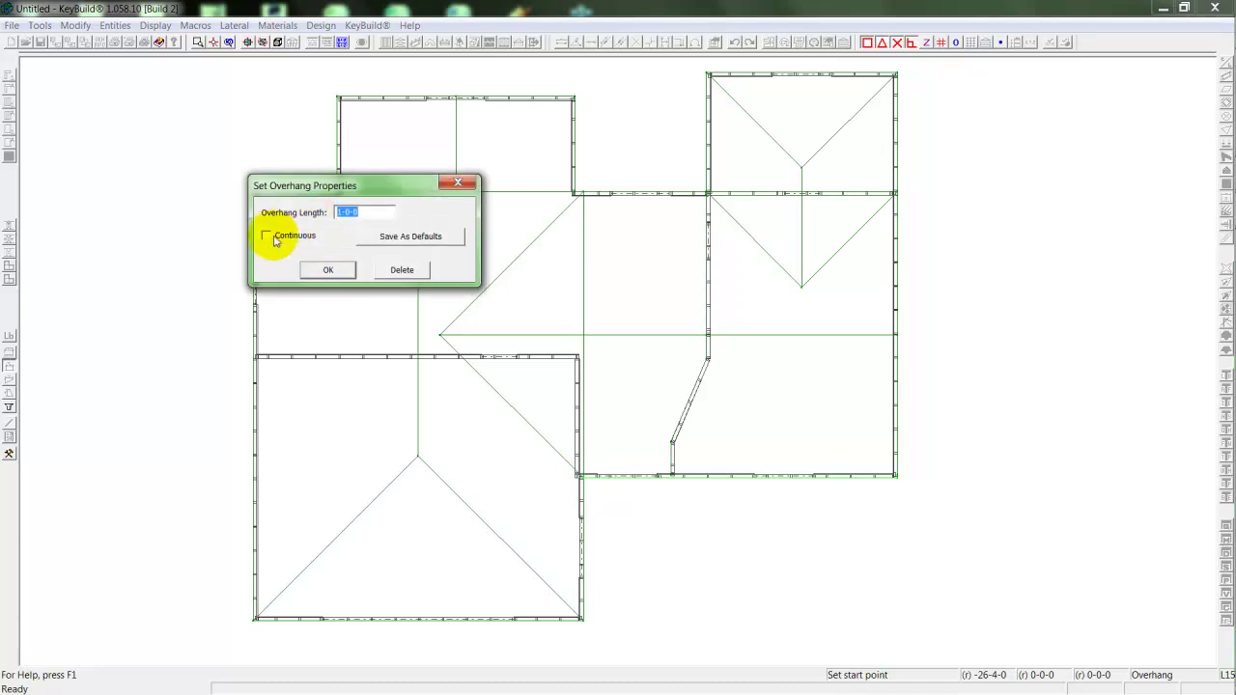
left_click(323, 271)
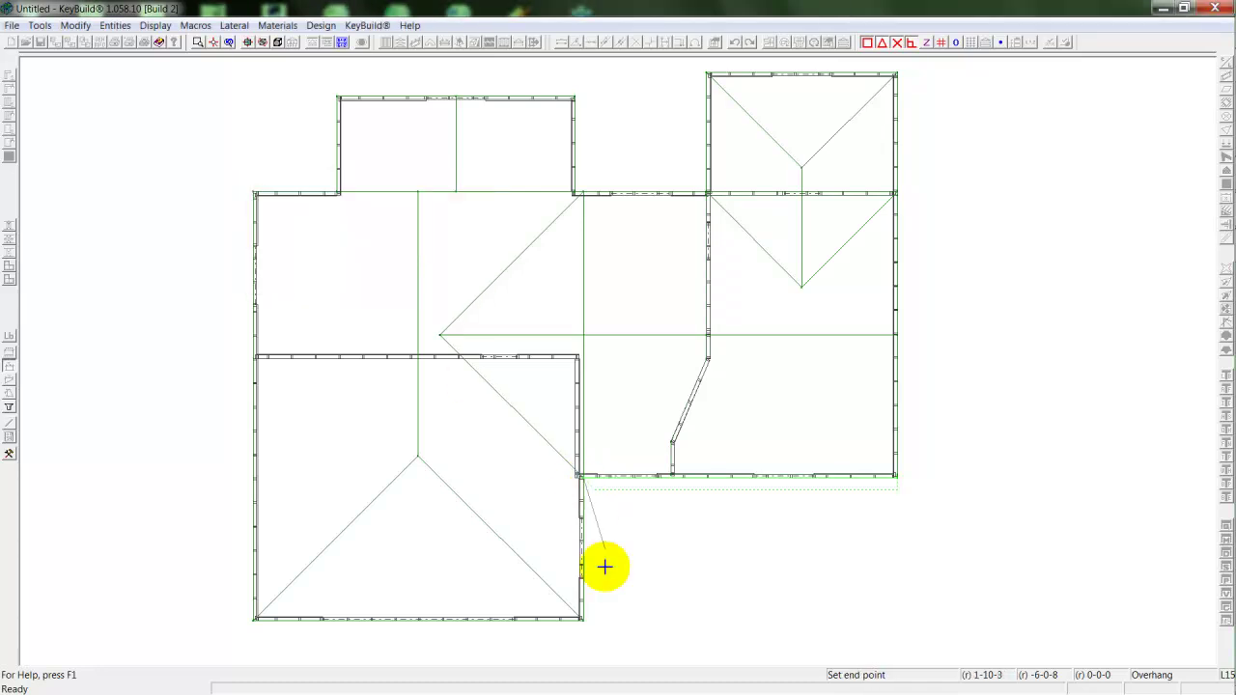
left_click(590, 629)
left_click(253, 628)
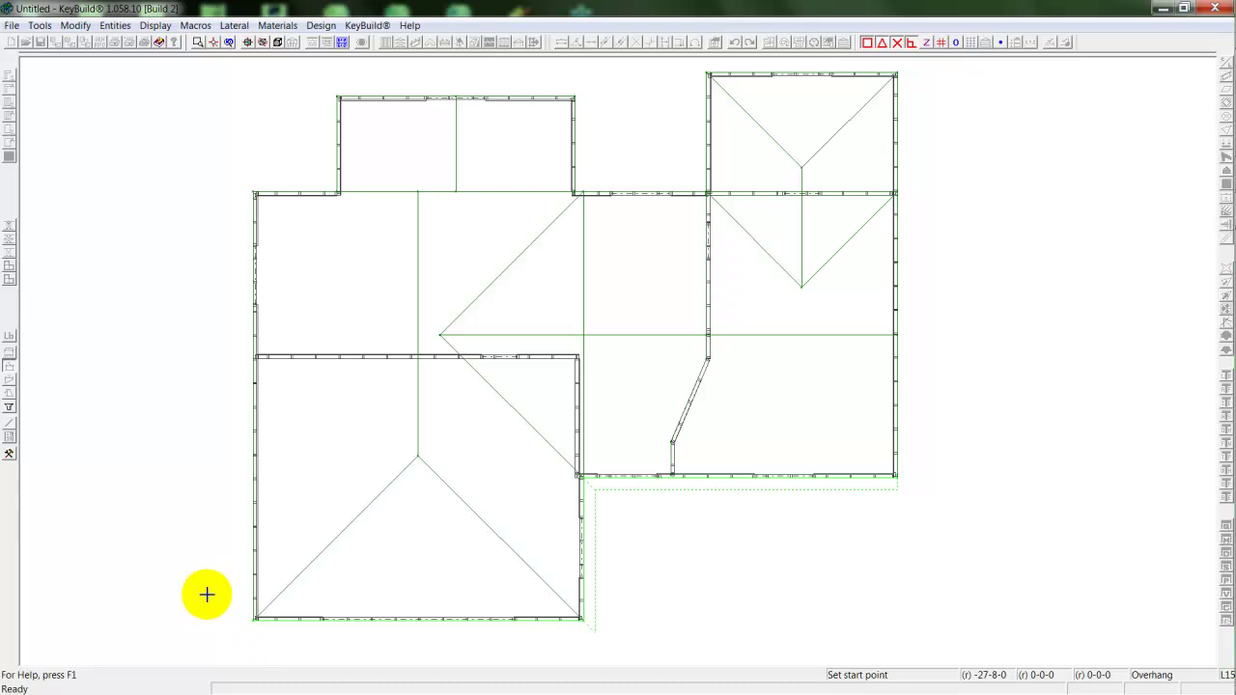
left_click(254, 188)
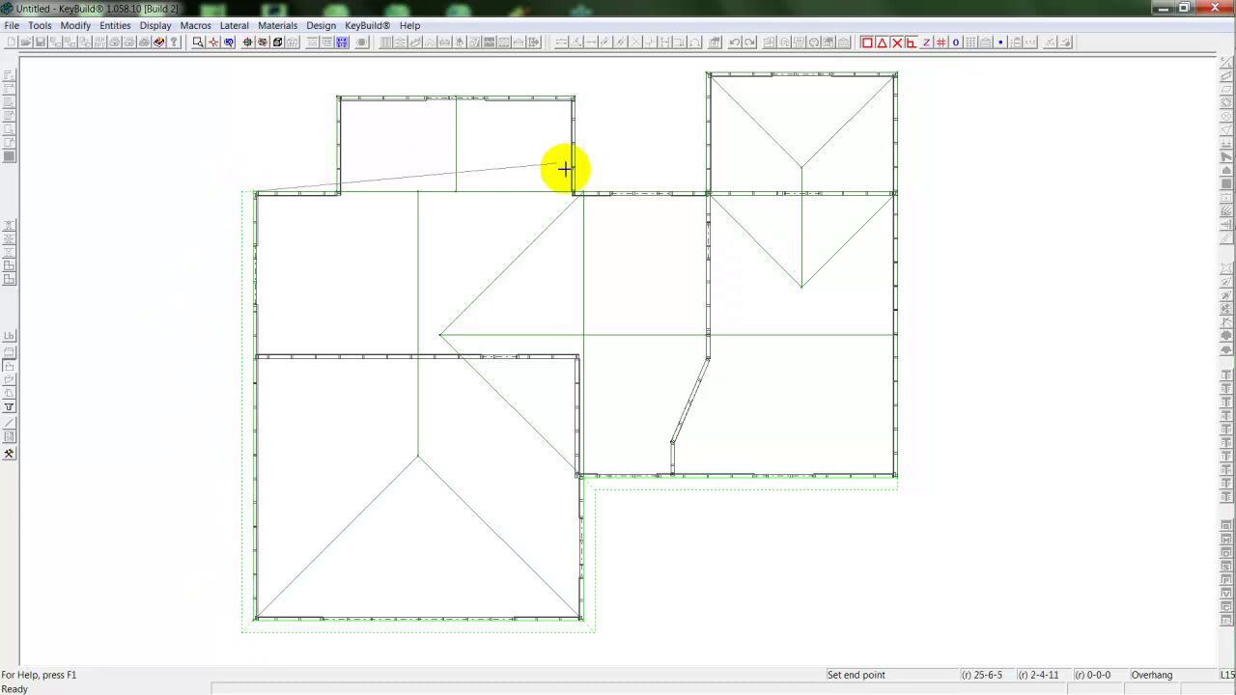
Continue the overhangs along the main rear line, around the right rear extension, and down the right side to the front corner
left_click(582, 186)
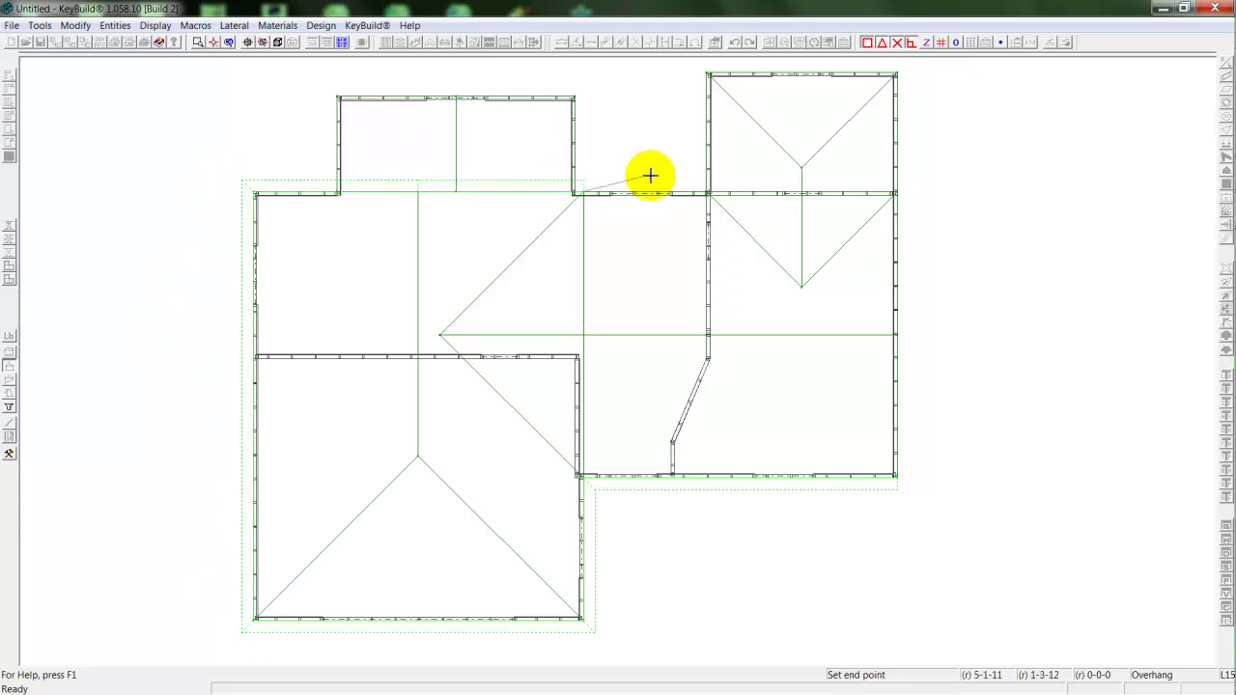
left_click(717, 181)
left_click(733, 70)
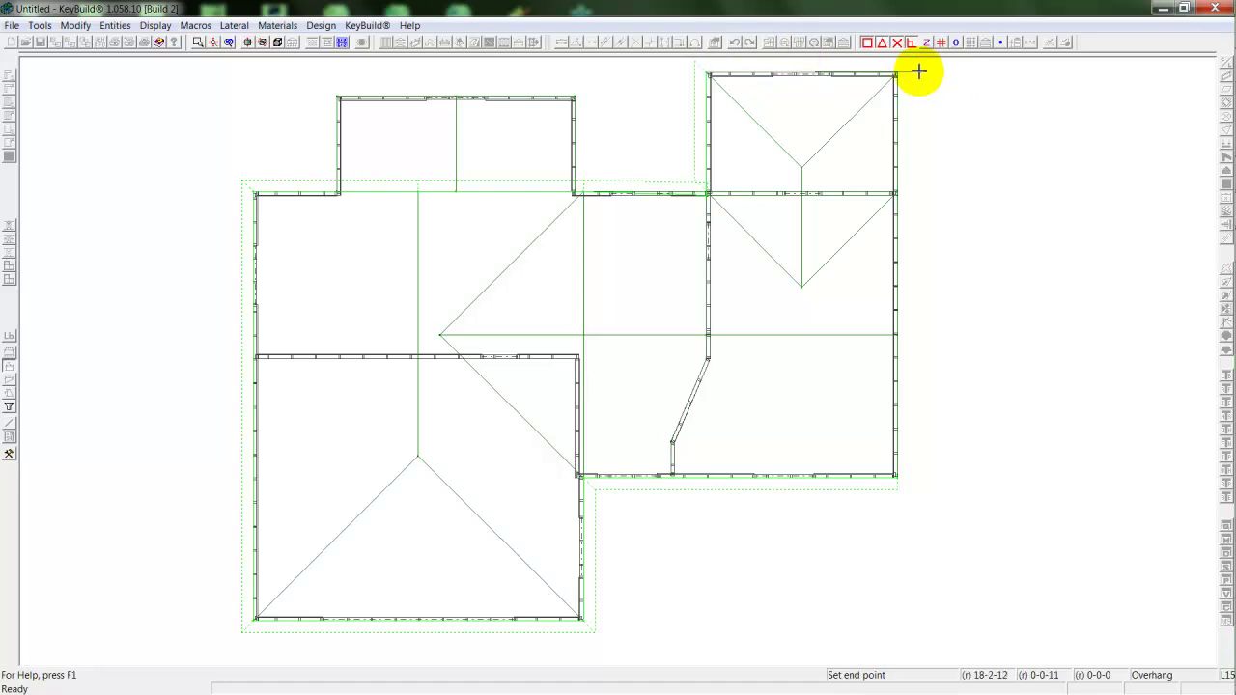
left_click(898, 73)
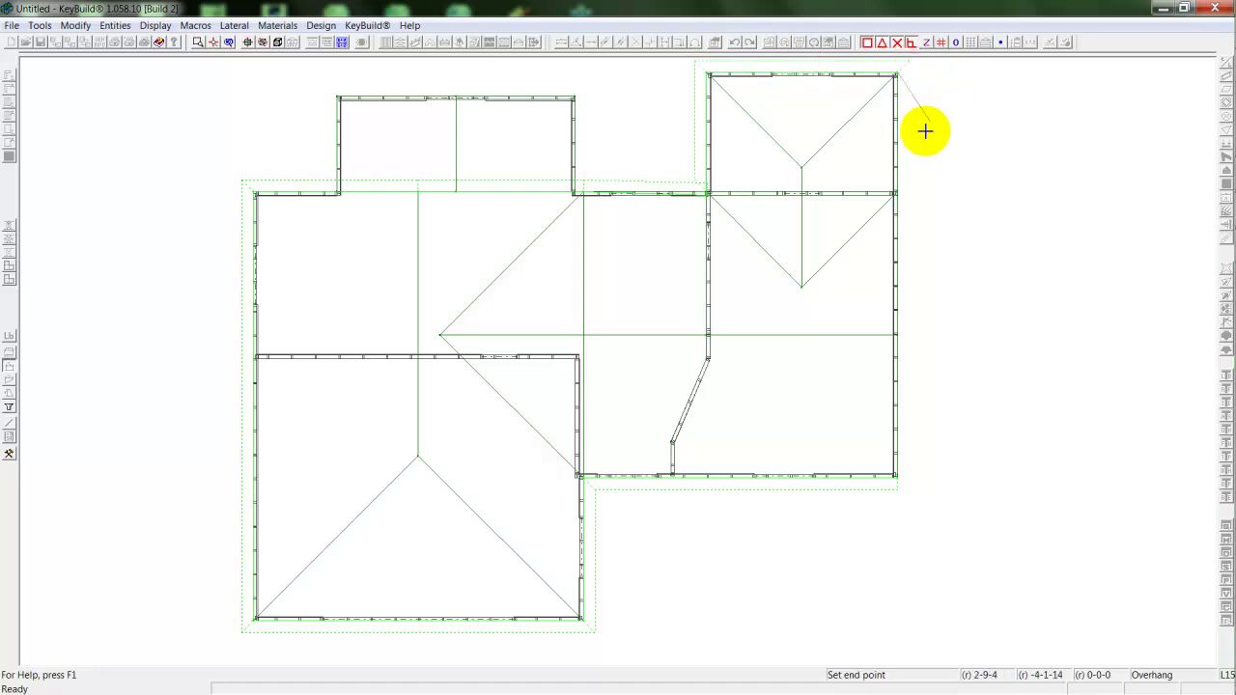
left_click(916, 189)
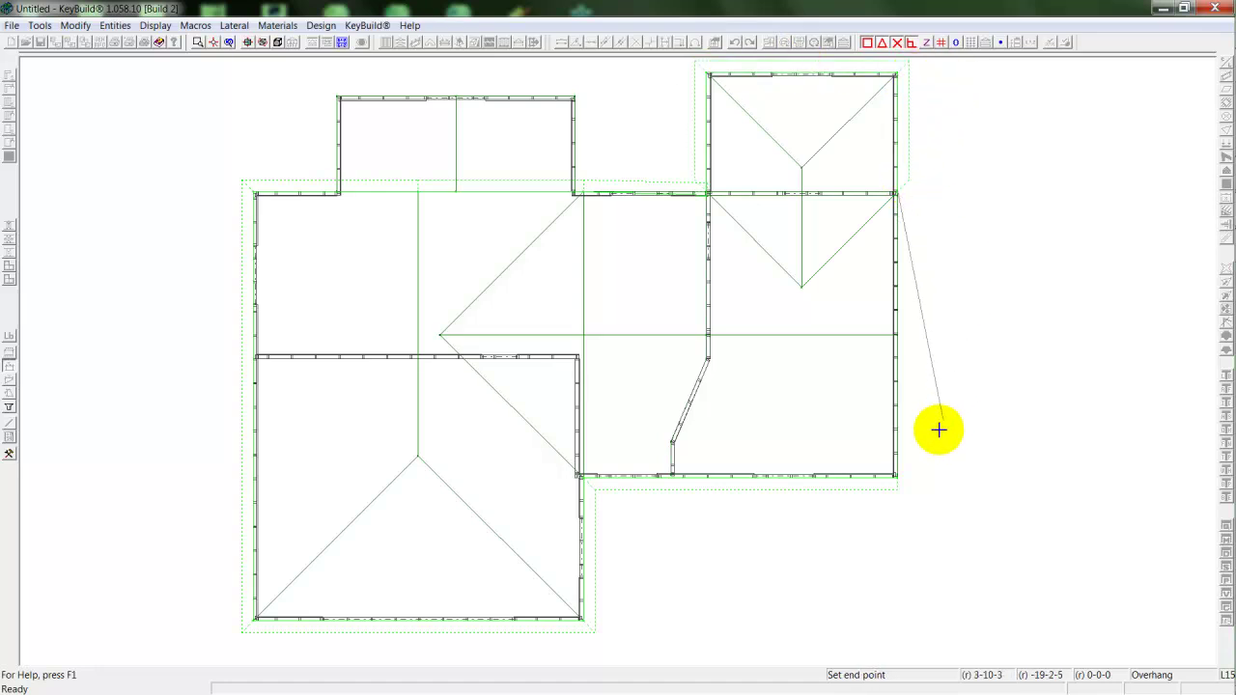
left_click(908, 477)
right_click(997, 361)
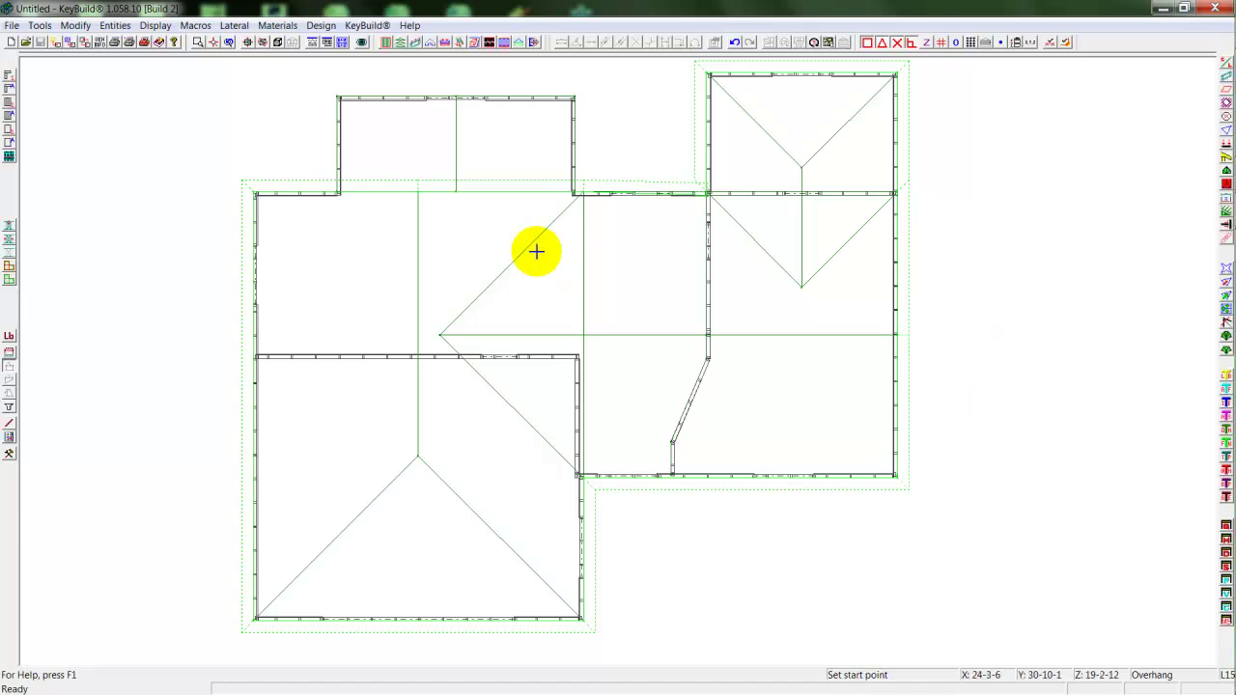
Add overhangs around the three outer sides of the rear left bump-out
left_click(343, 109)
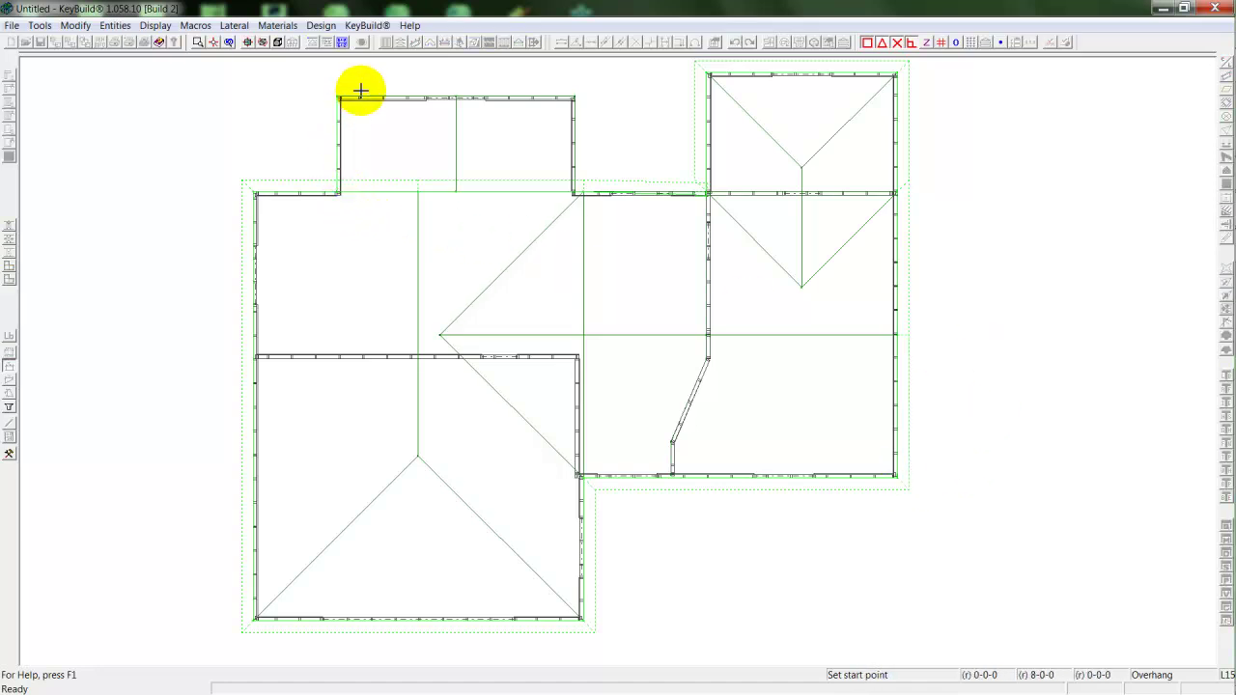
left_click(360, 91)
left_click(576, 90)
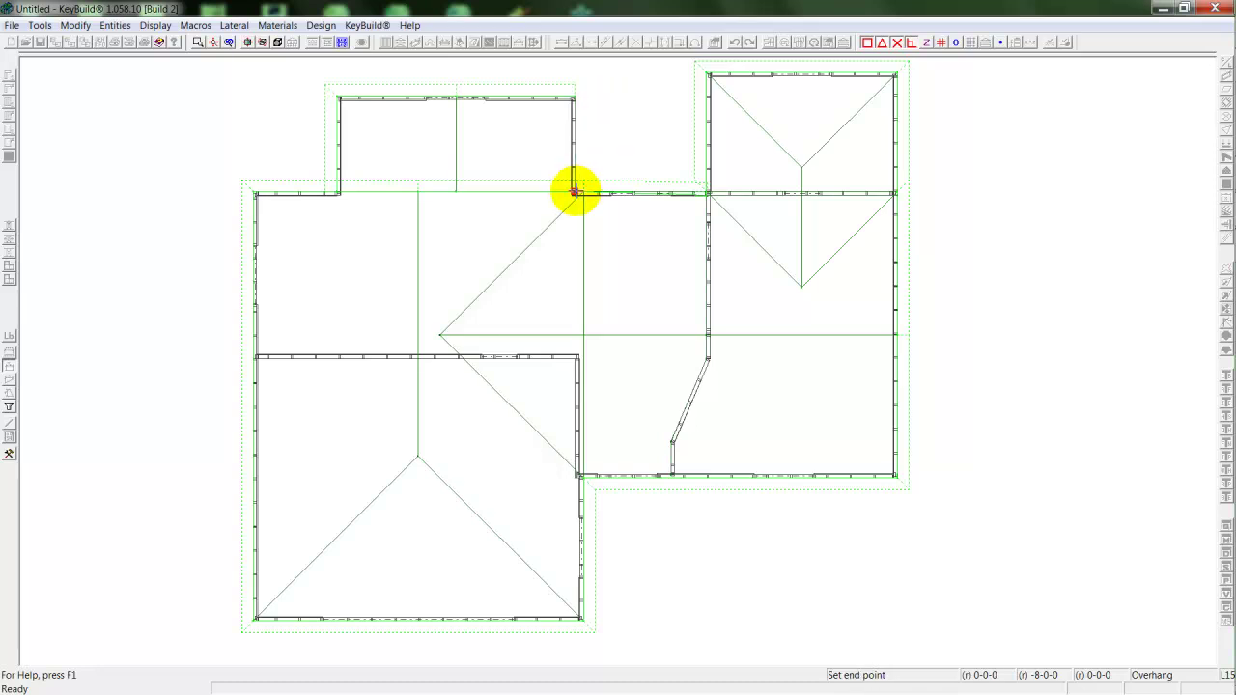
left_click(574, 192)
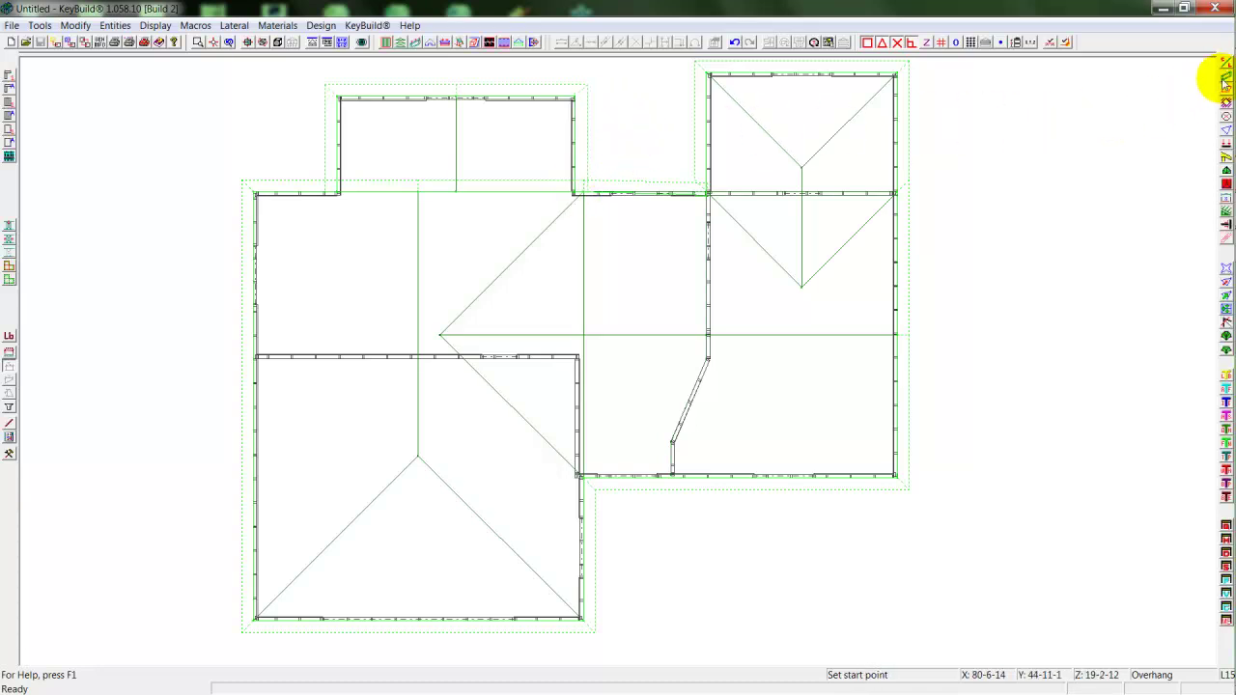
Place a Truss Girder bearing with Floor turned off along the left wing's inner edge, from the rear wall to the front inside corner
left_click(582, 198)
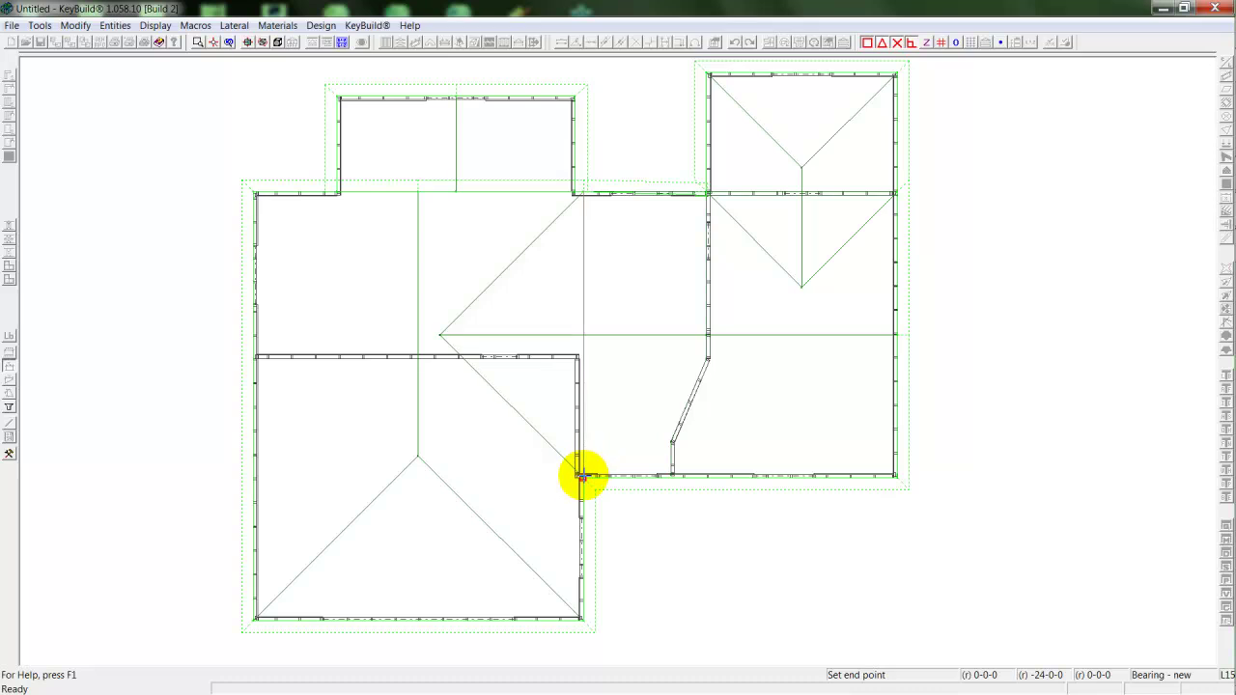
left_click(583, 475)
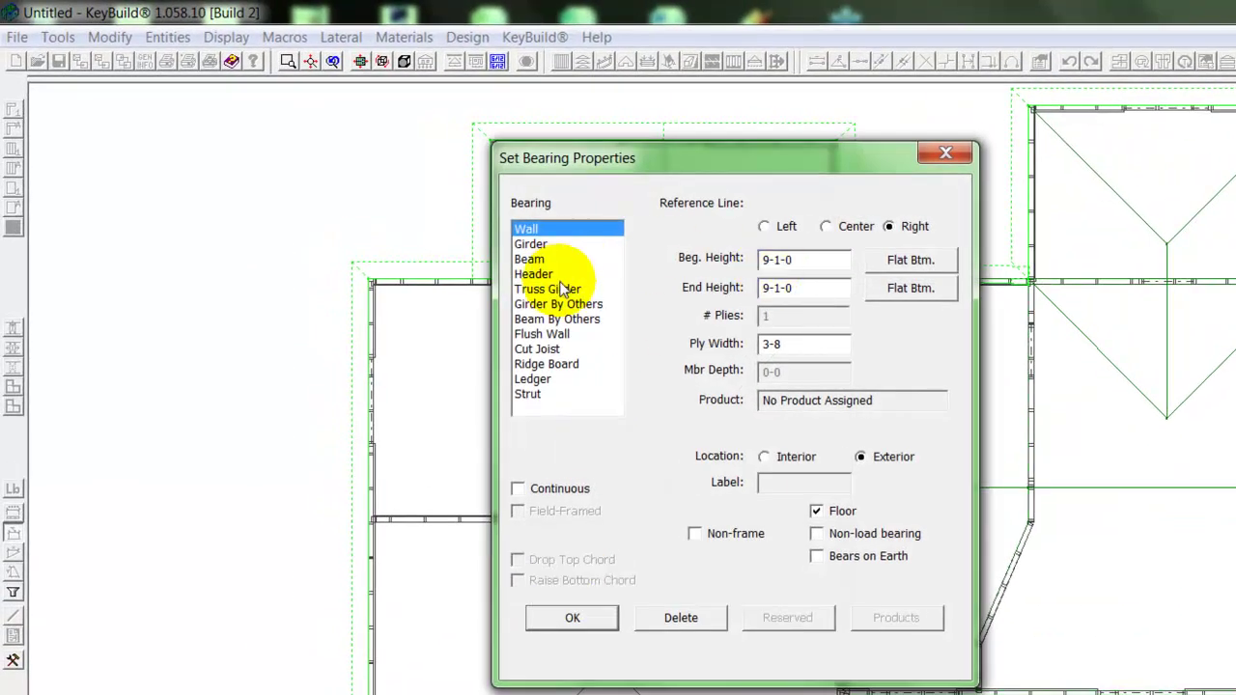
left_click(563, 289)
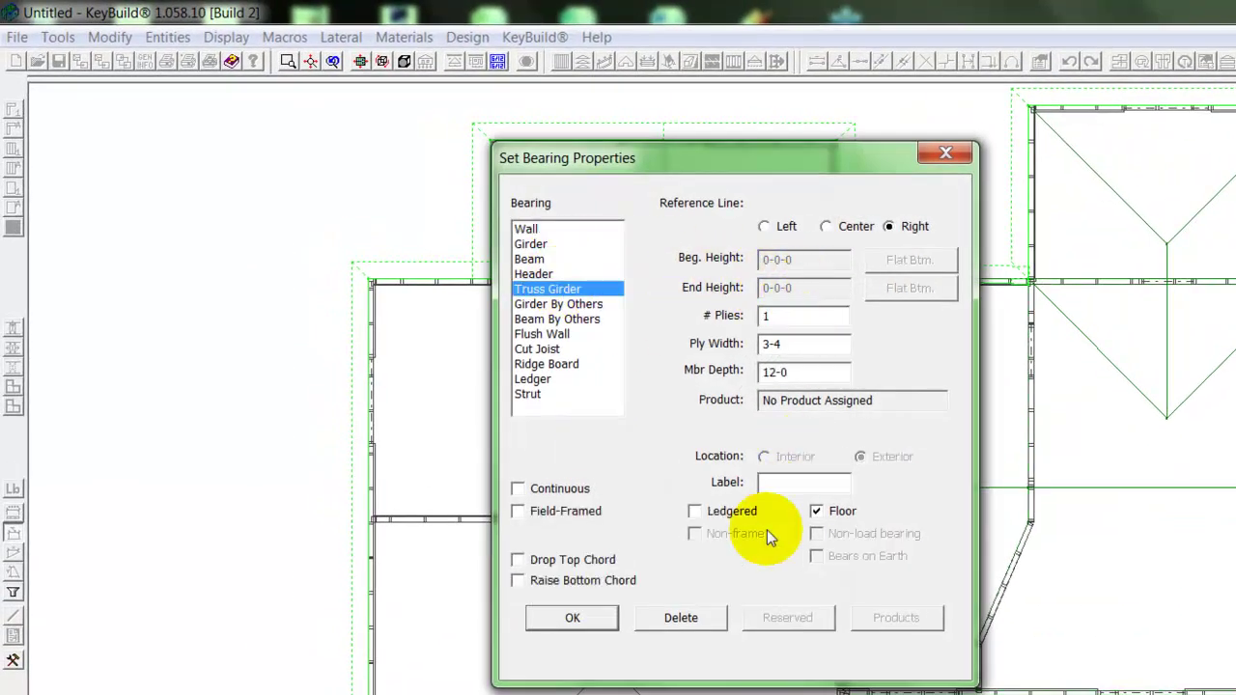
left_click(817, 511)
left_click(573, 619)
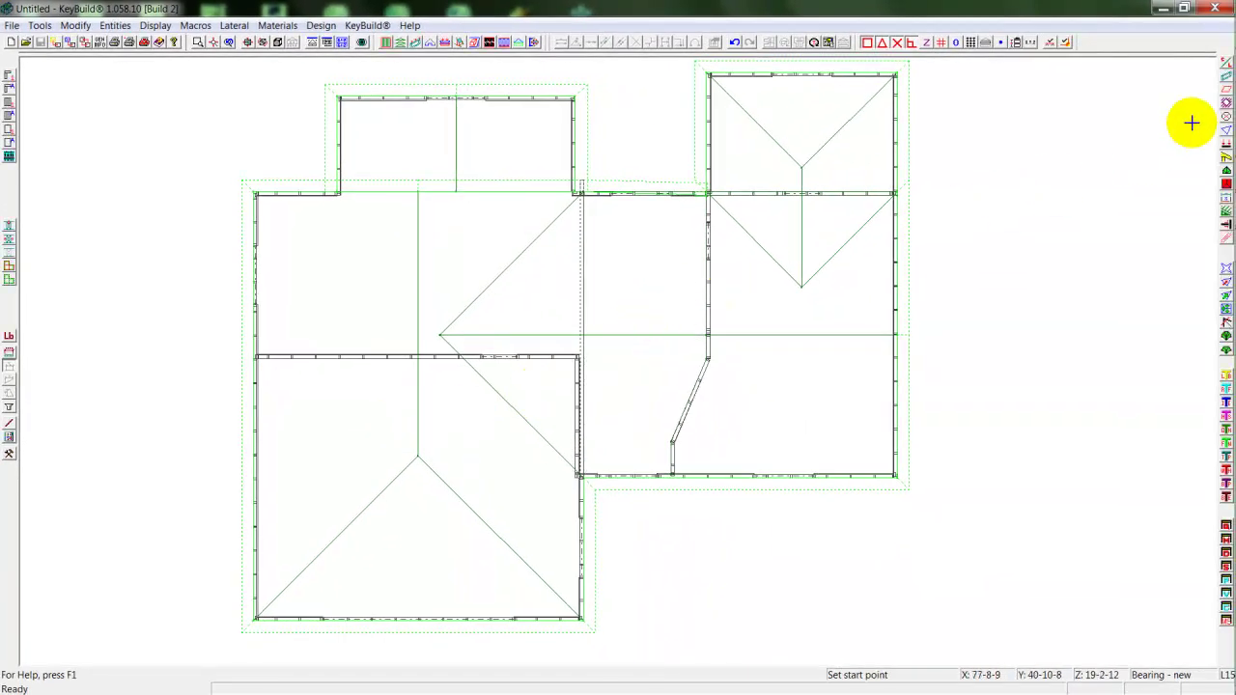
Create a roof truss area at 24-0 o.c. spanning the left wing from its rear left corner to its front right corner
left_click(1223, 93)
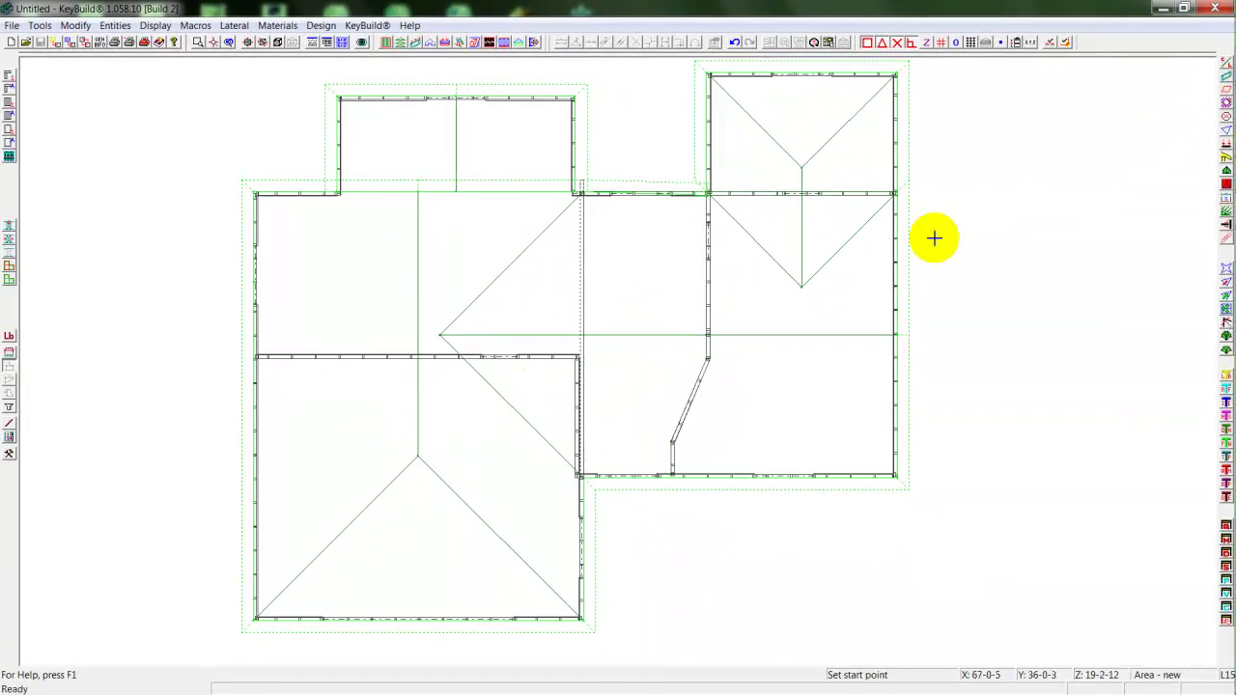
left_click(279, 208)
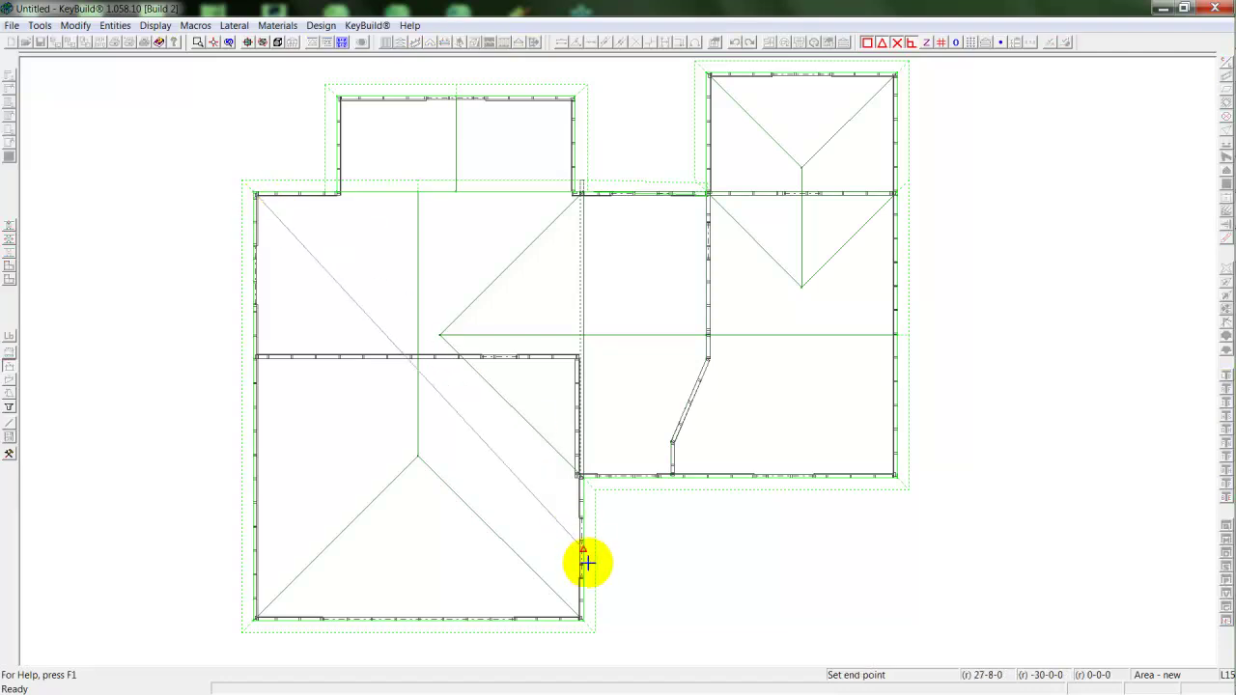
left_click(586, 616)
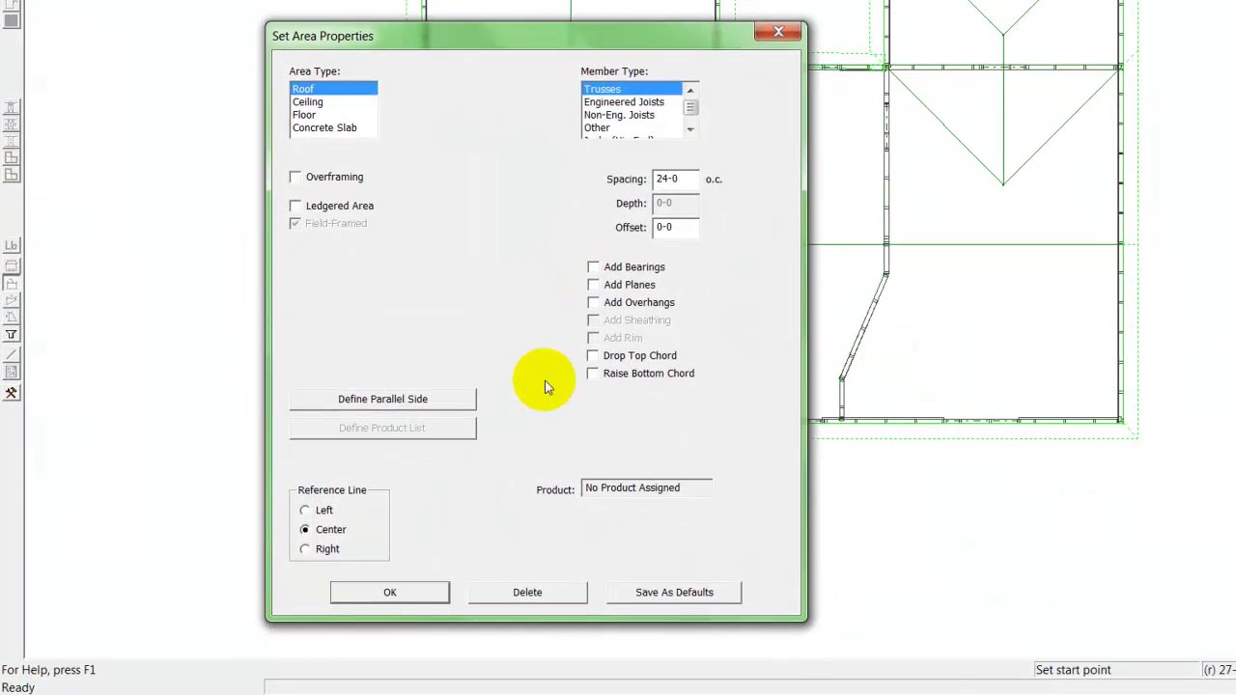
left_click(389, 592)
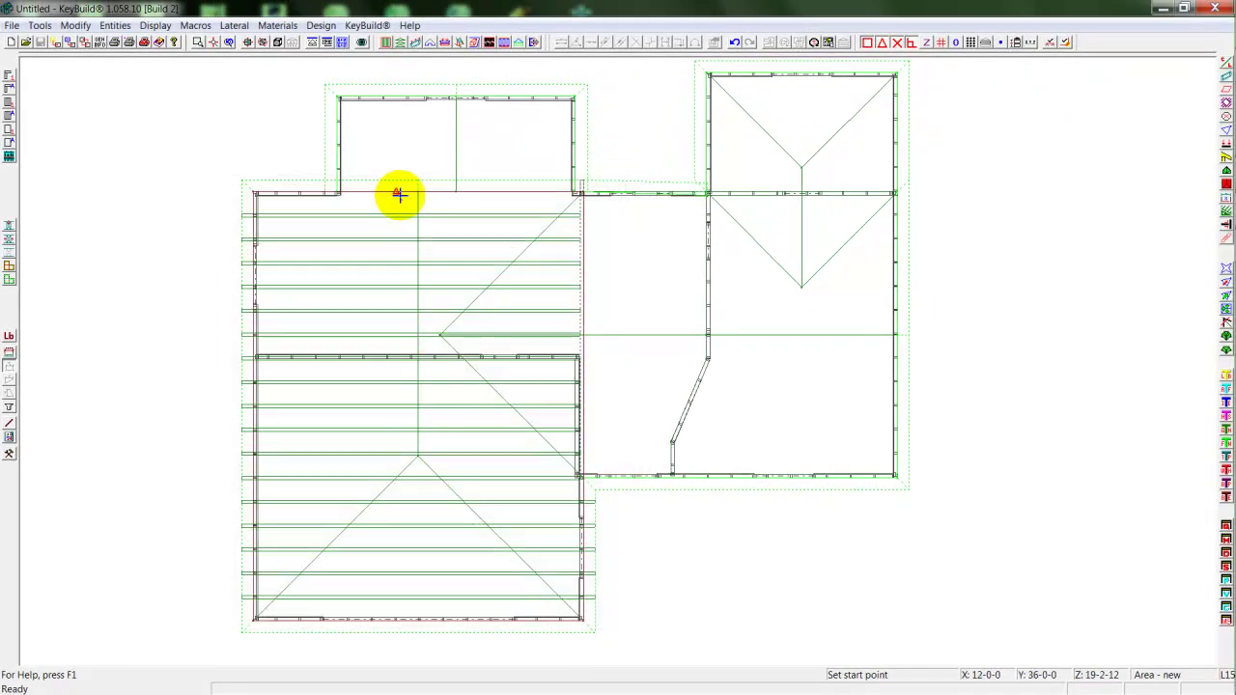
Create a roof truss area over the rear left bump-out, from its outer left corner to its inner right corner
scroll(383, 136, "up", 3)
scroll(335, 121, "up", 1)
middle_click_drag(335, 125, 367, 334)
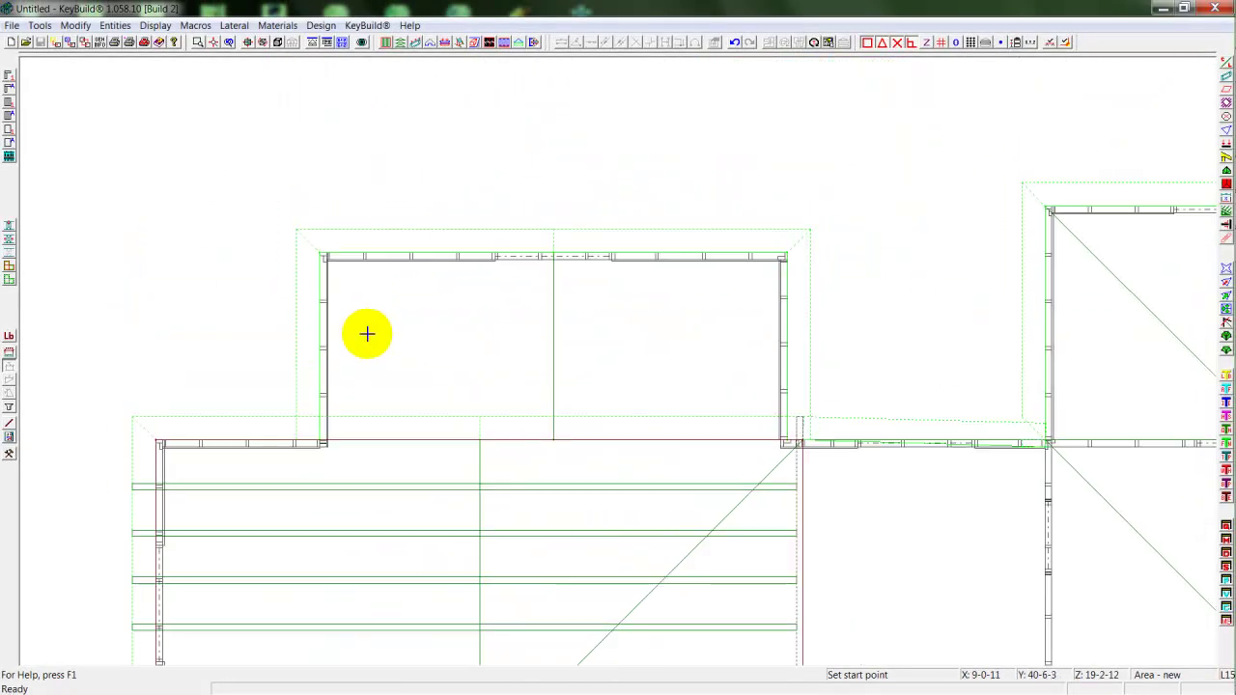
left_click(322, 256)
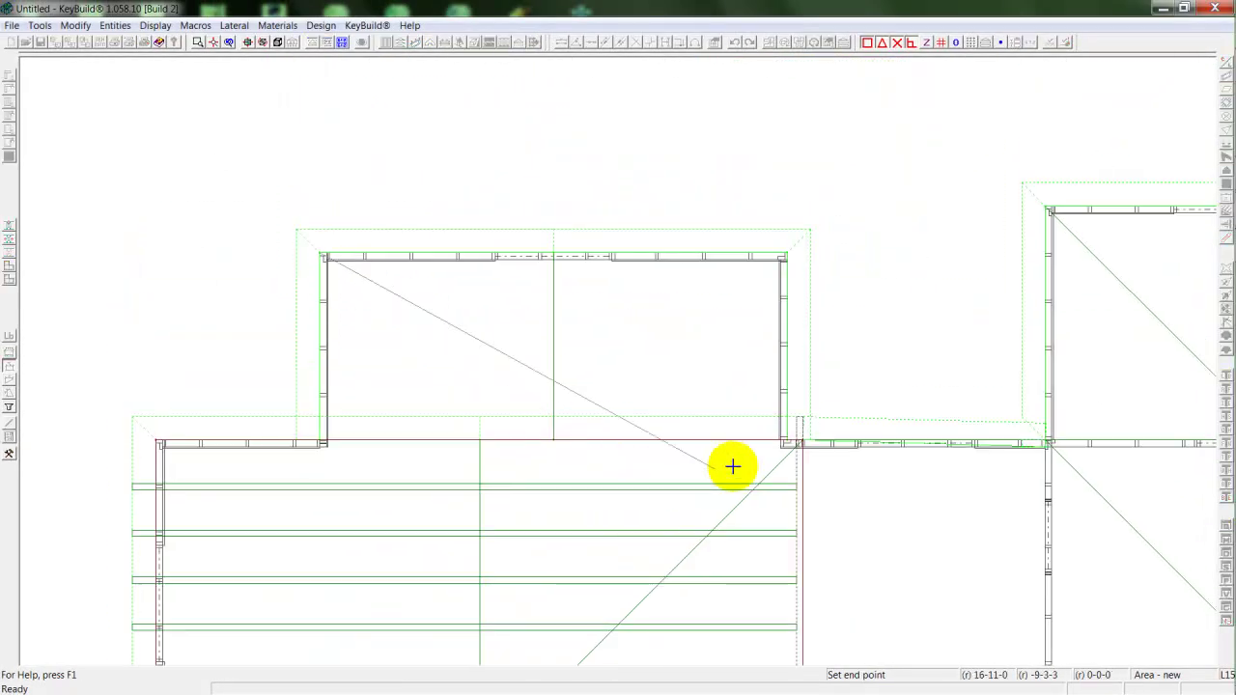
left_click(784, 443)
left_click(312, 603)
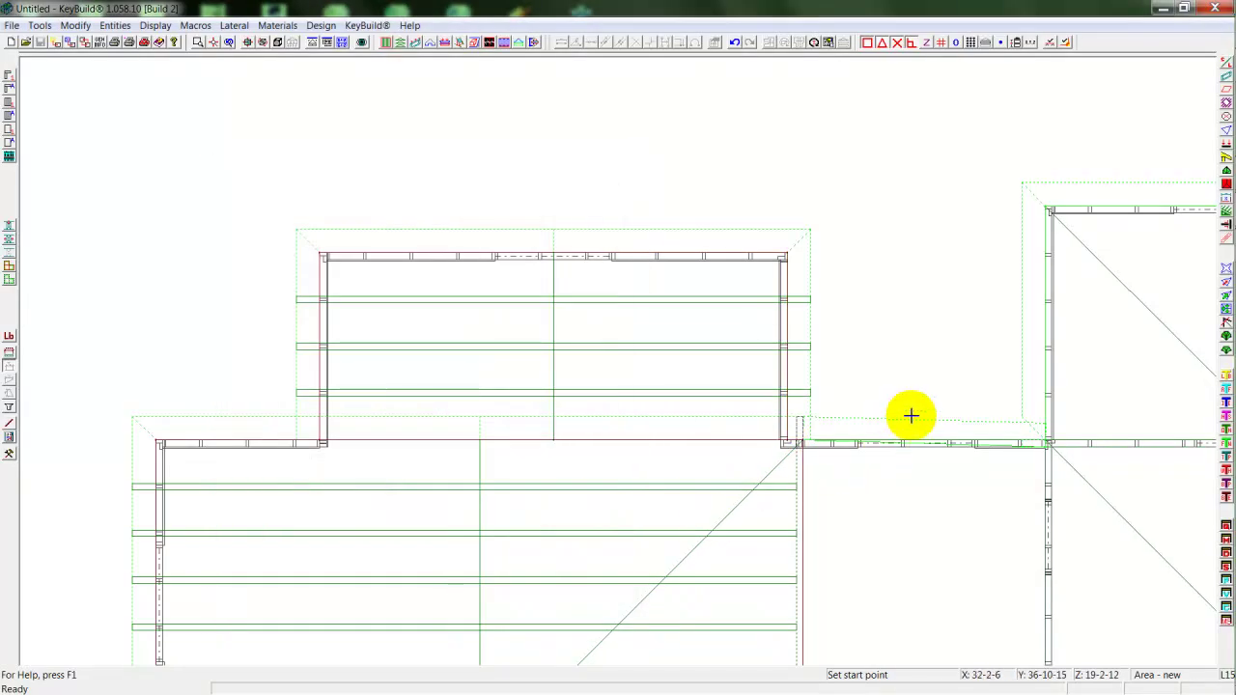
mouse_move(911, 415)
middle_mouse_down()
mouse_move(472, 442)
mouse_move(422, 373)
middle_mouse_up()
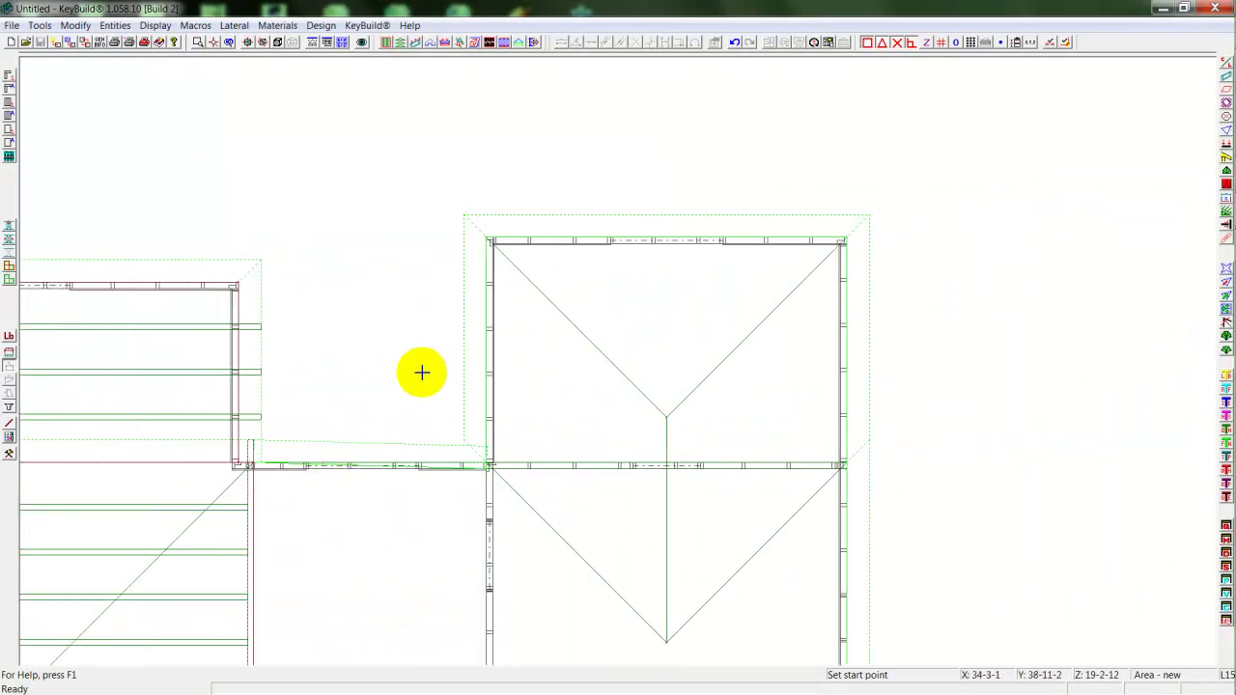
Create a roof truss area at 24-0 o.c. over the rear right bump-out, from its rear left corner to its inner right corner
left_click(490, 241)
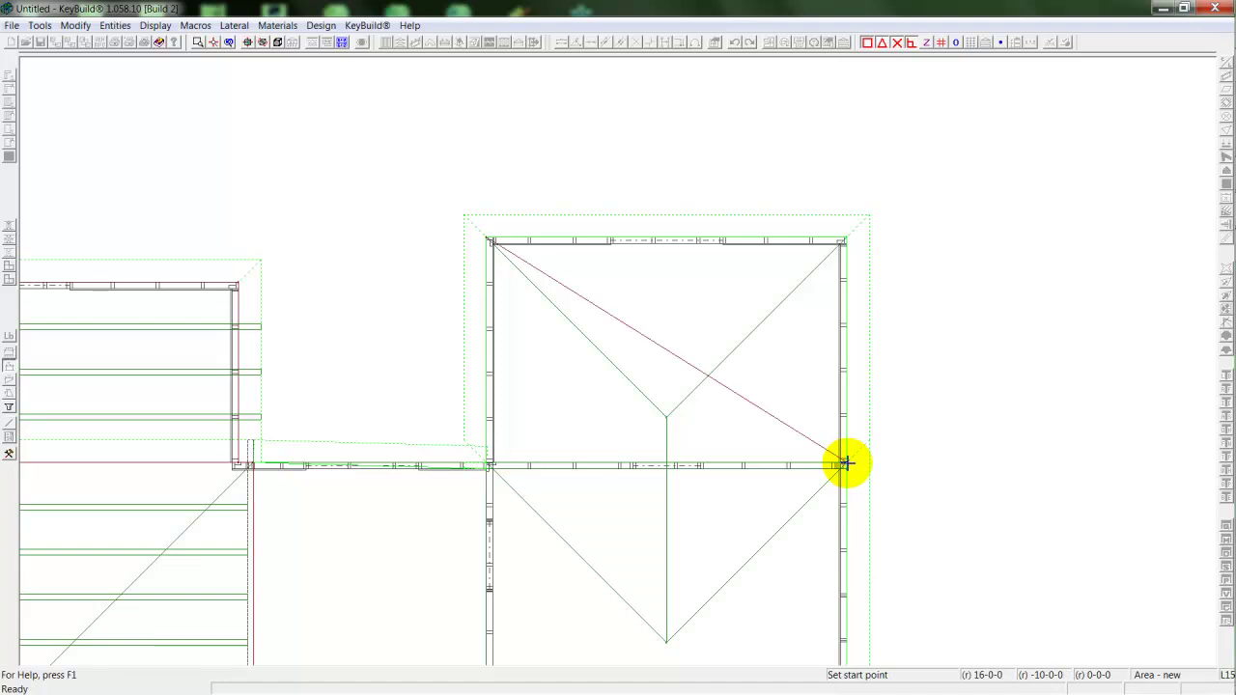
left_click(802, 417)
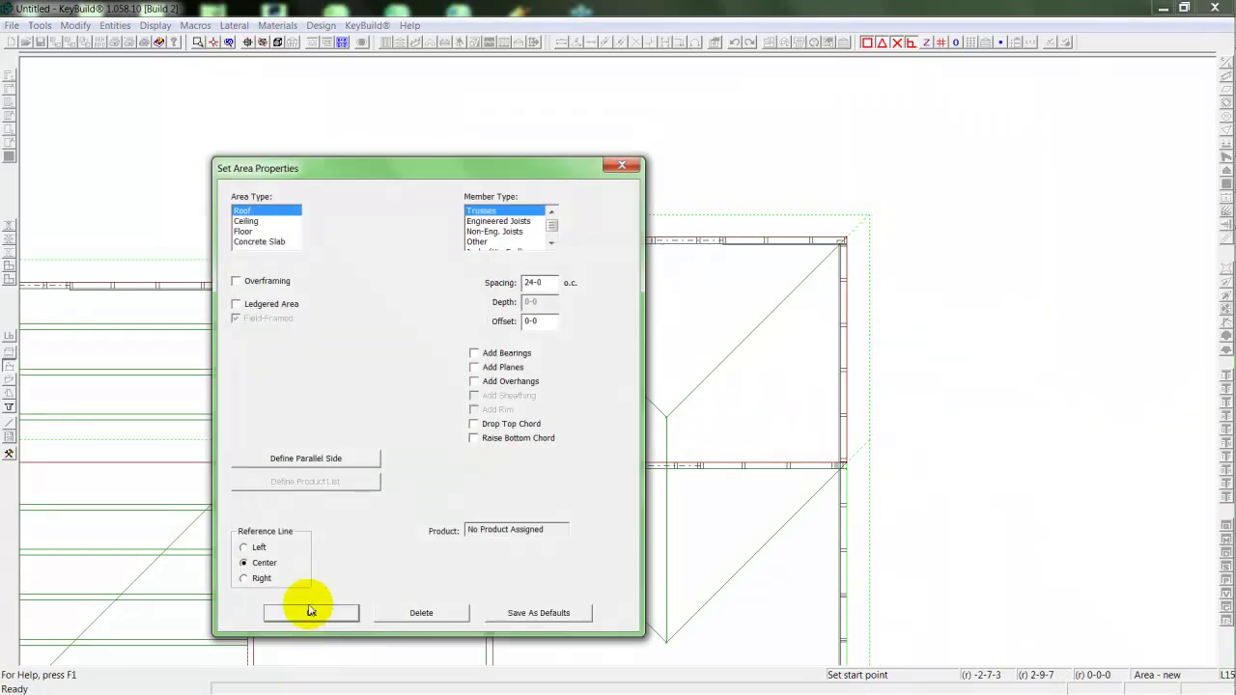
left_click(311, 613)
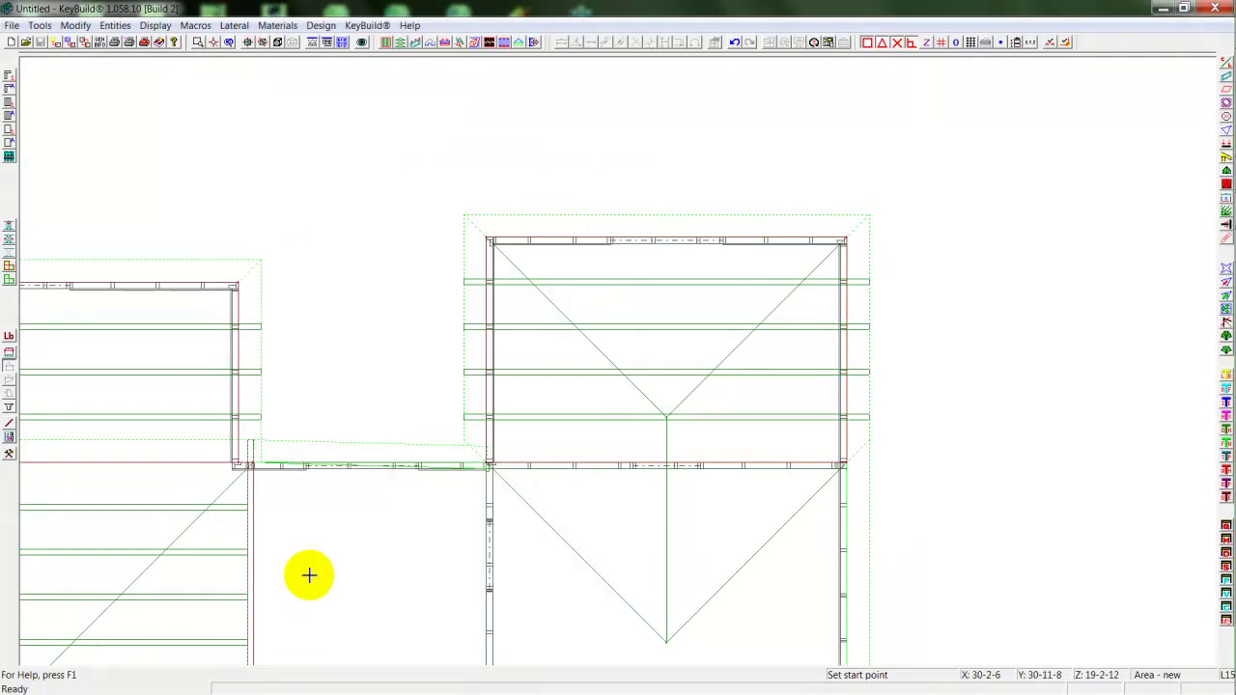
Create a roof truss area over the right wing, from its rear right corner to the front inside corner
left_click(846, 463)
scroll(786, 287, "up", 3)
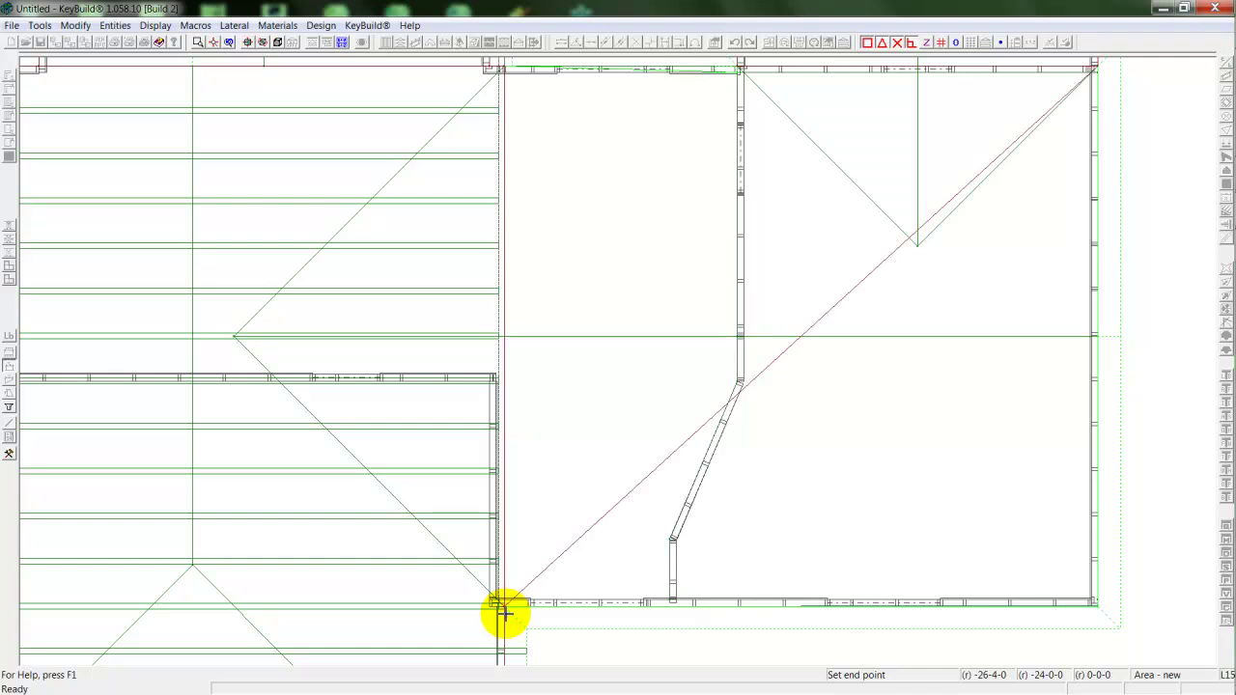
left_click(505, 612)
left_click(312, 614)
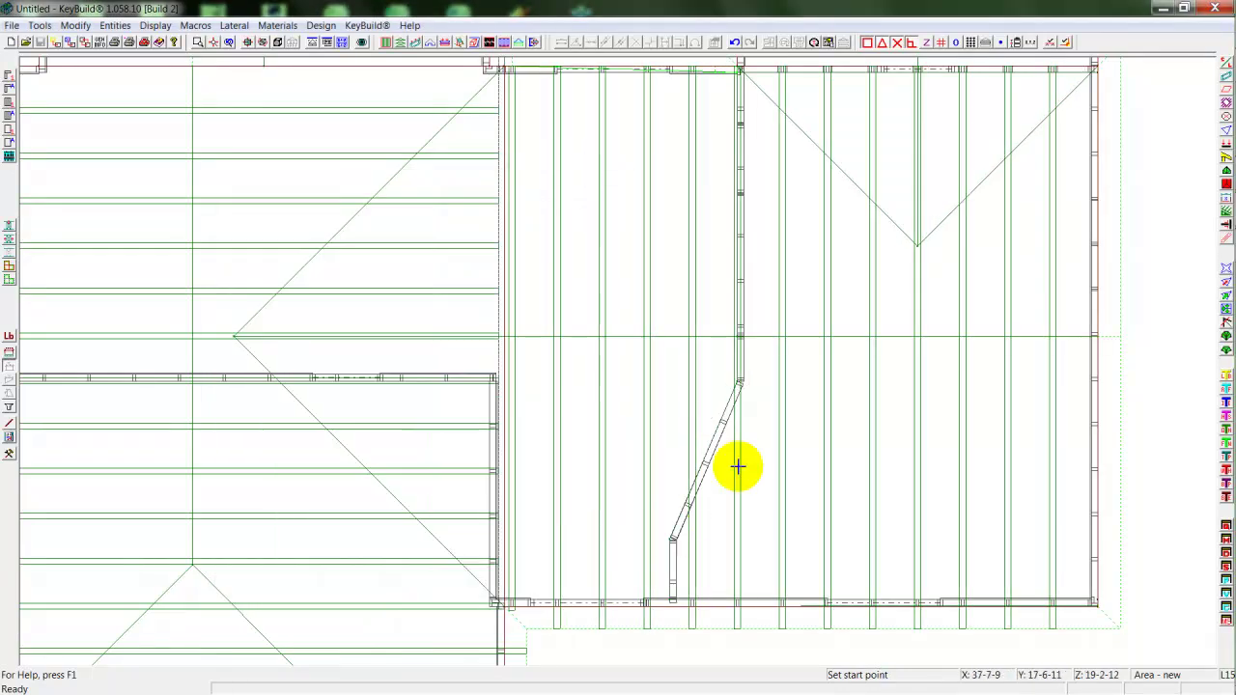
scroll(820, 406, "down", 3)
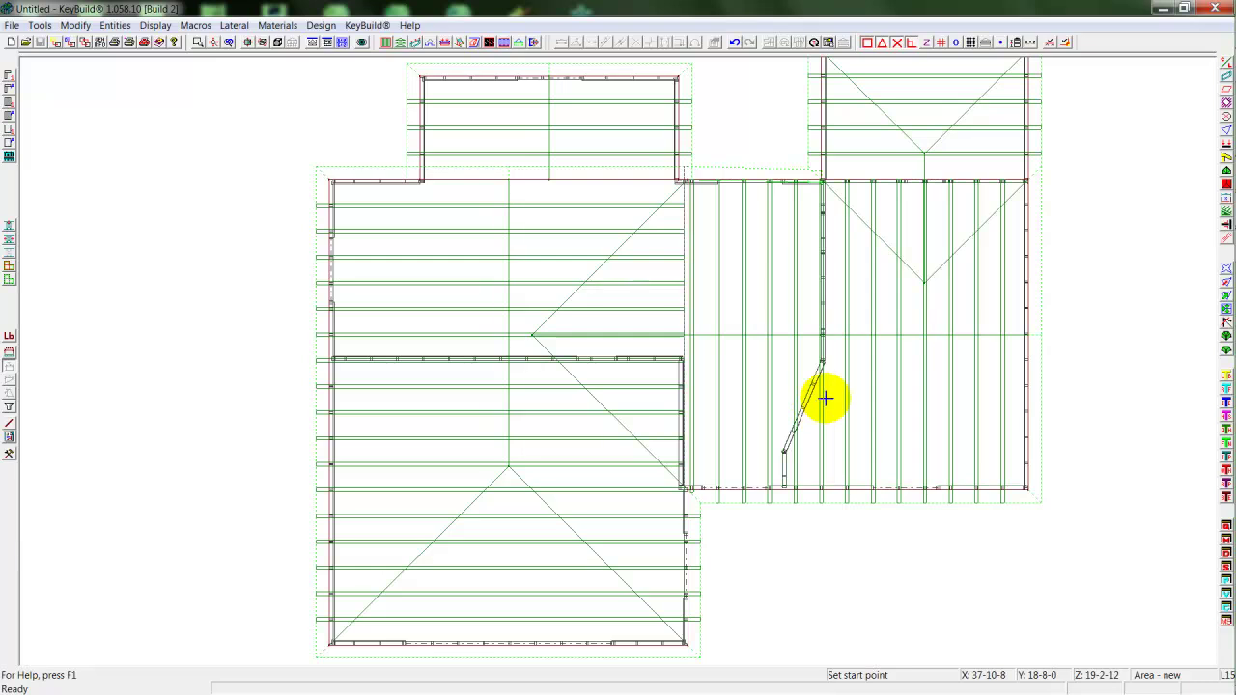
scroll(825, 398, "down", 3)
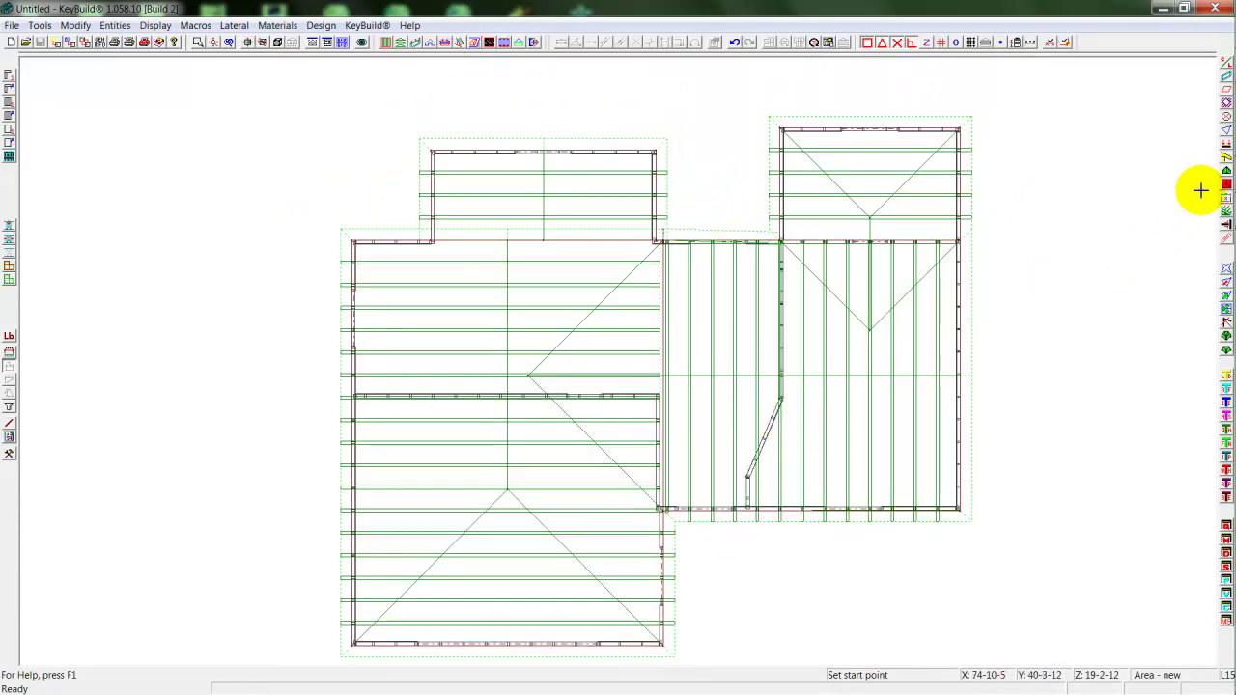
Add Step-Down hip ends with a 6-0-0 master girder setback at the rear right bump-out and the left wing's front wall
left_click(1225, 189)
left_click(784, 128)
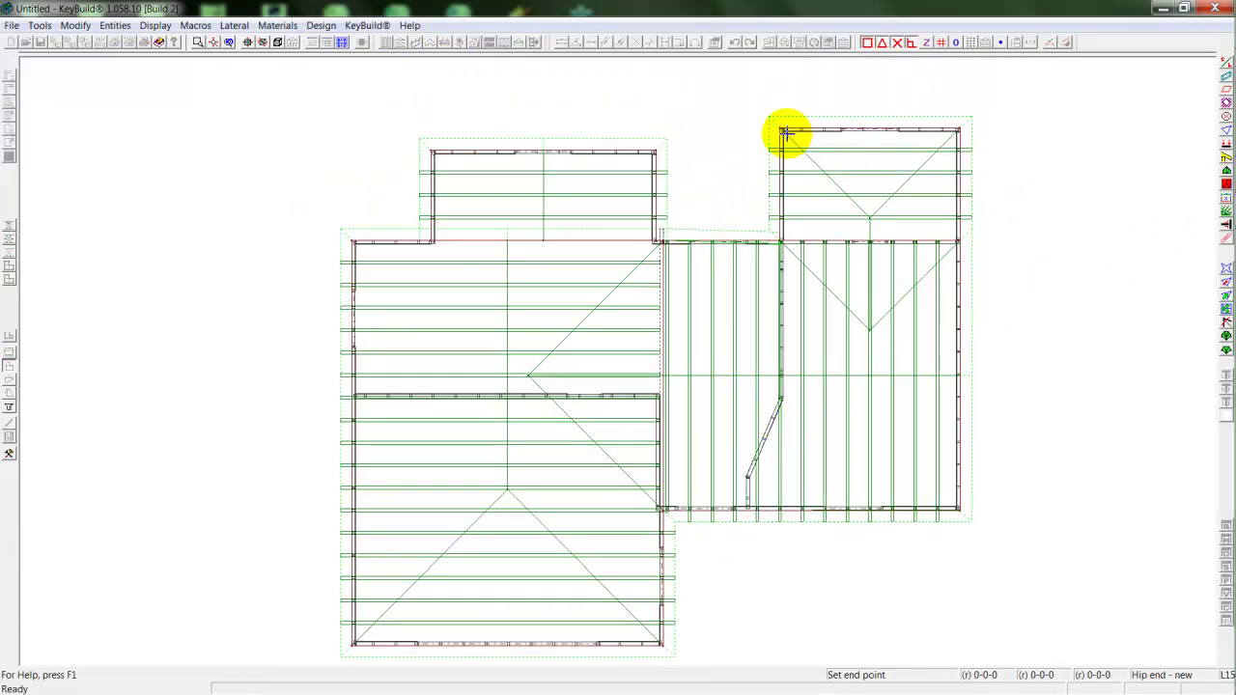
left_click(957, 124)
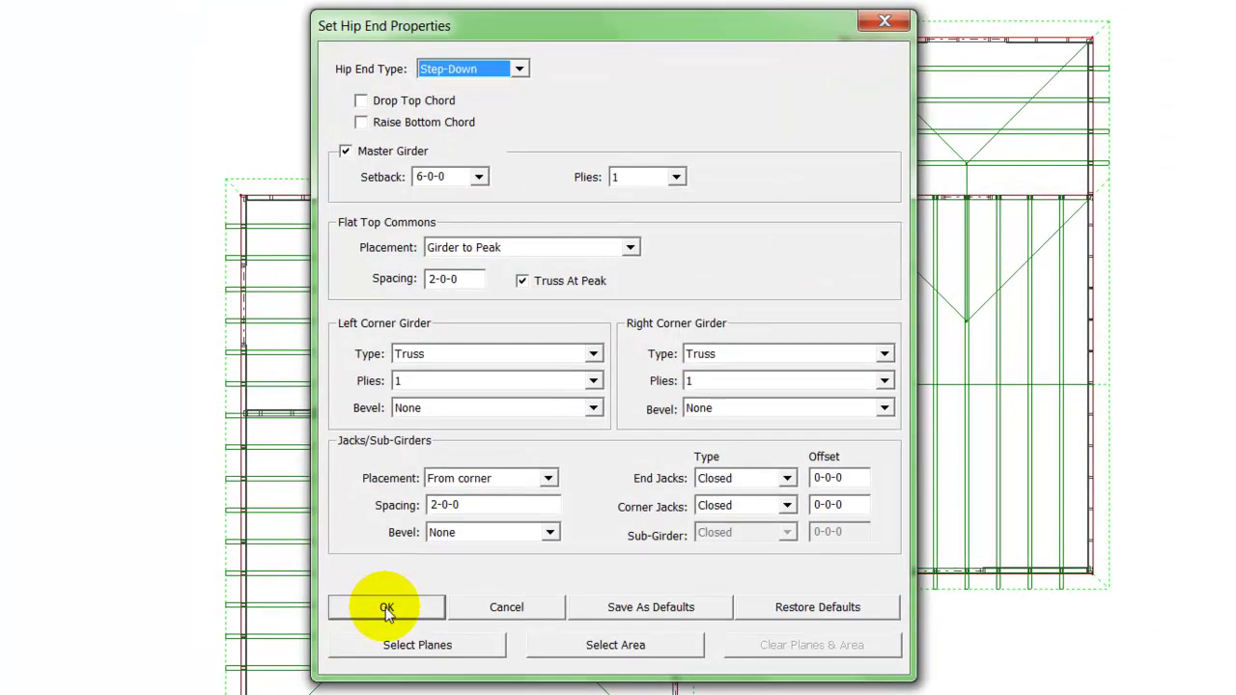
left_click(385, 607)
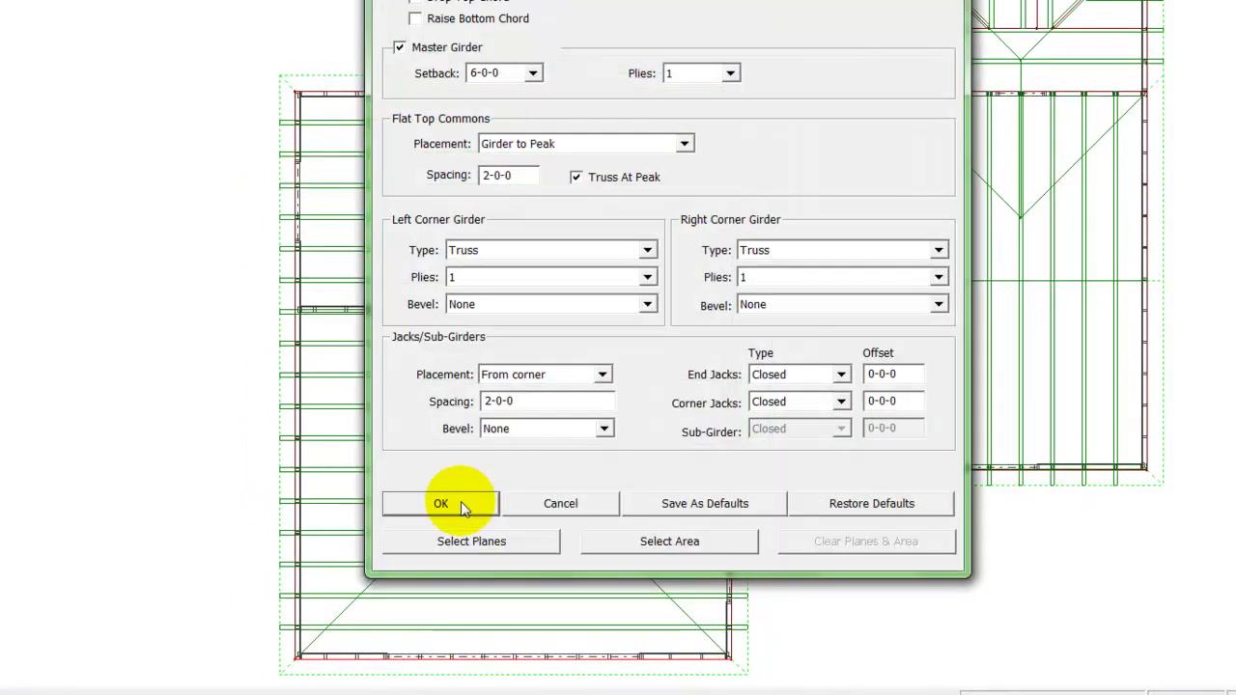
left_click(461, 504)
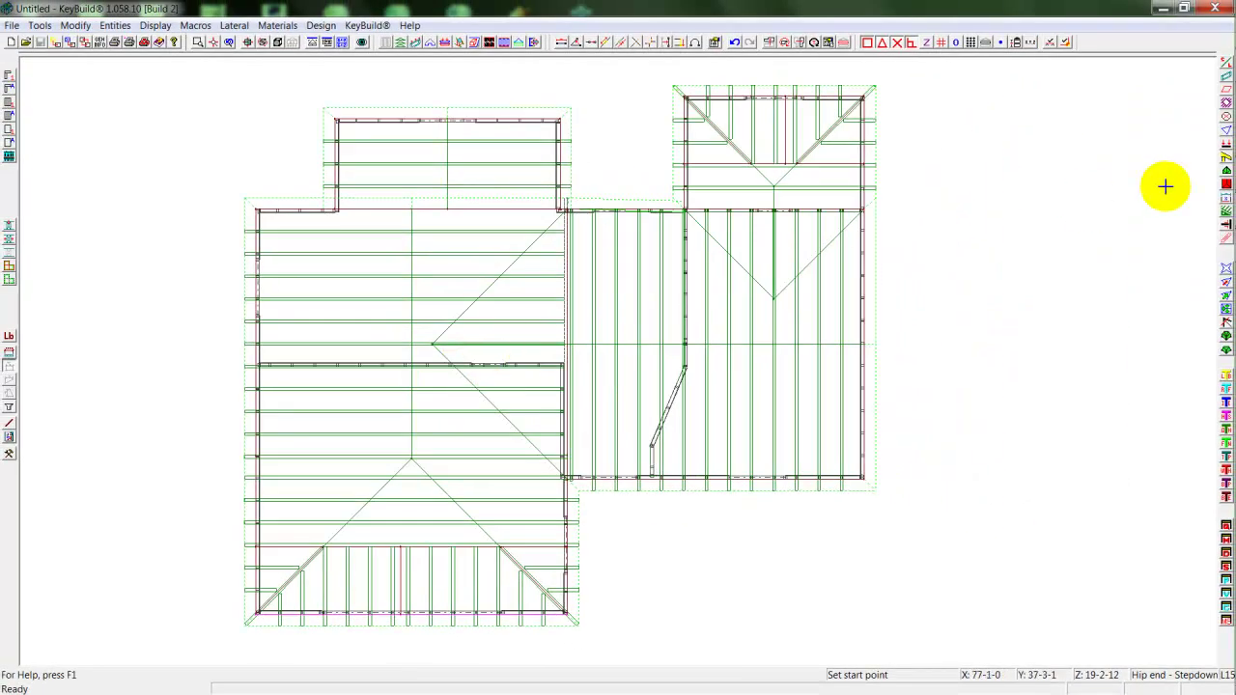
Place an NS_Gable truss with Continuous enabled along the right wing's outer wall, from its rear corner to its front corner
left_click(867, 208)
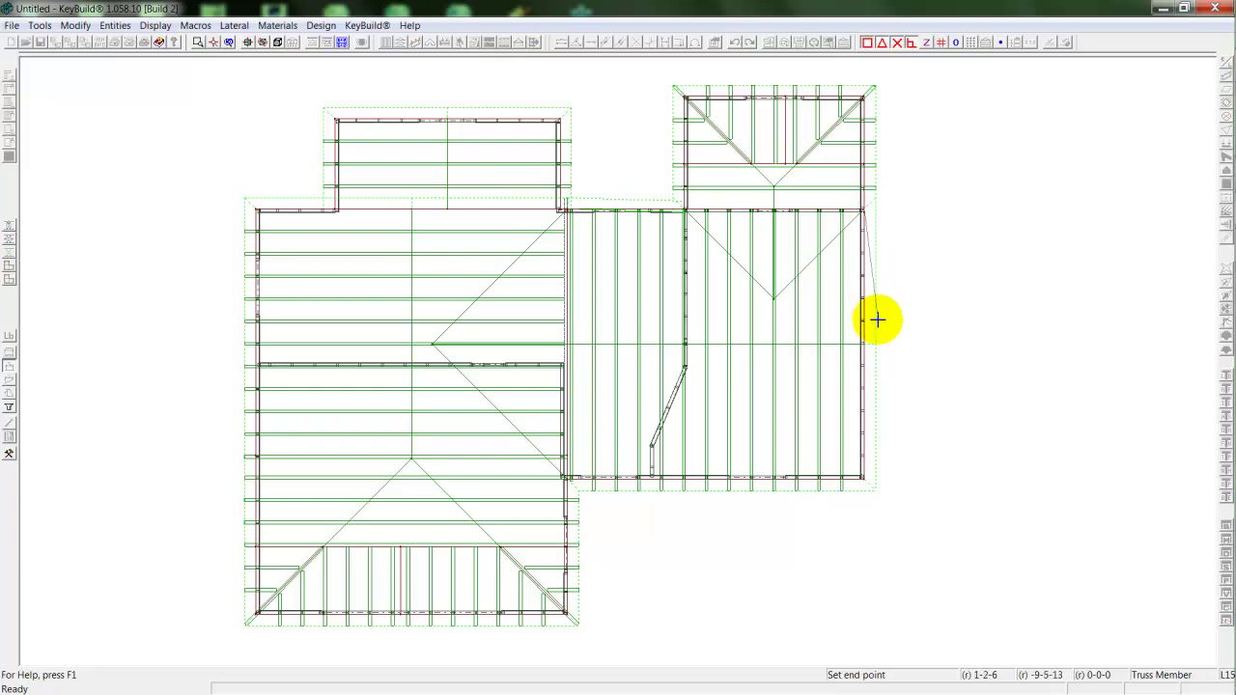
left_click(865, 480)
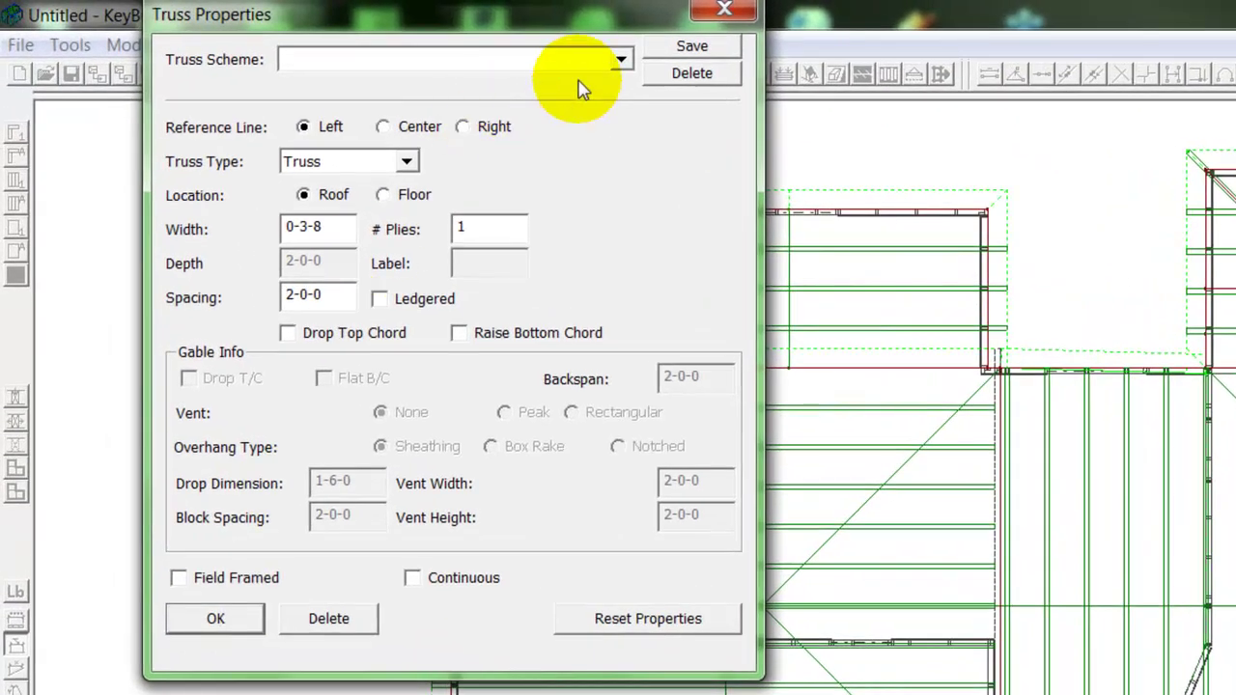
left_click(621, 60)
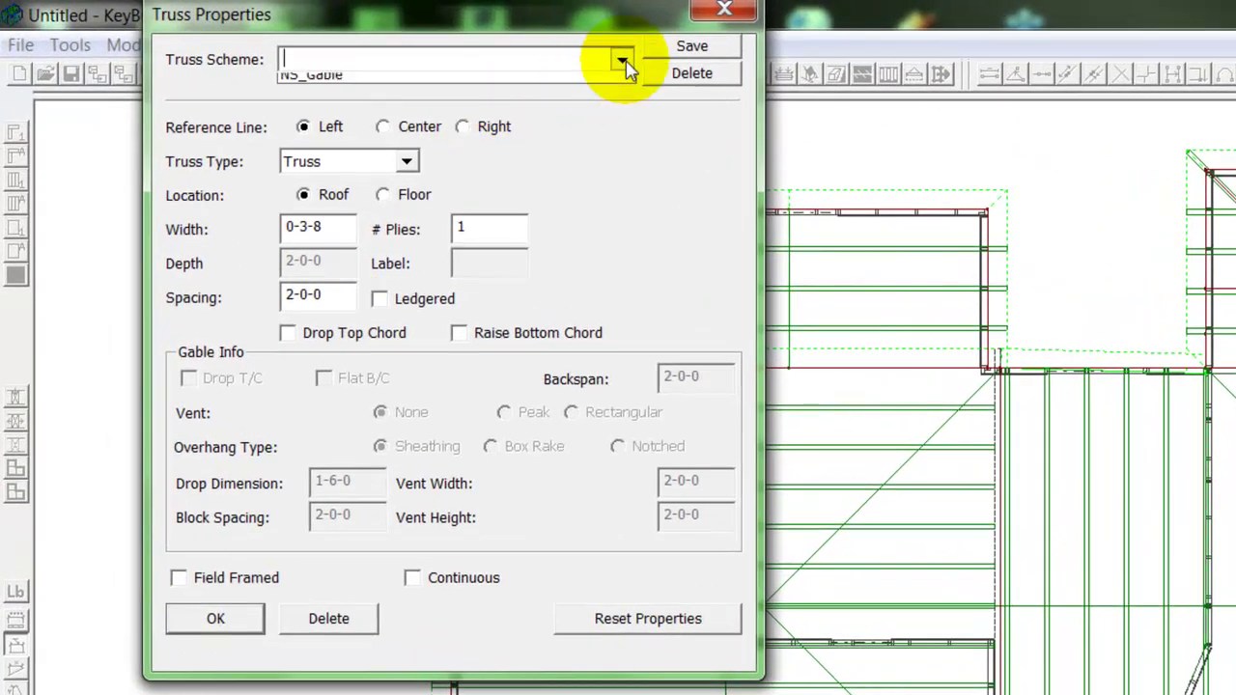
left_click(602, 81)
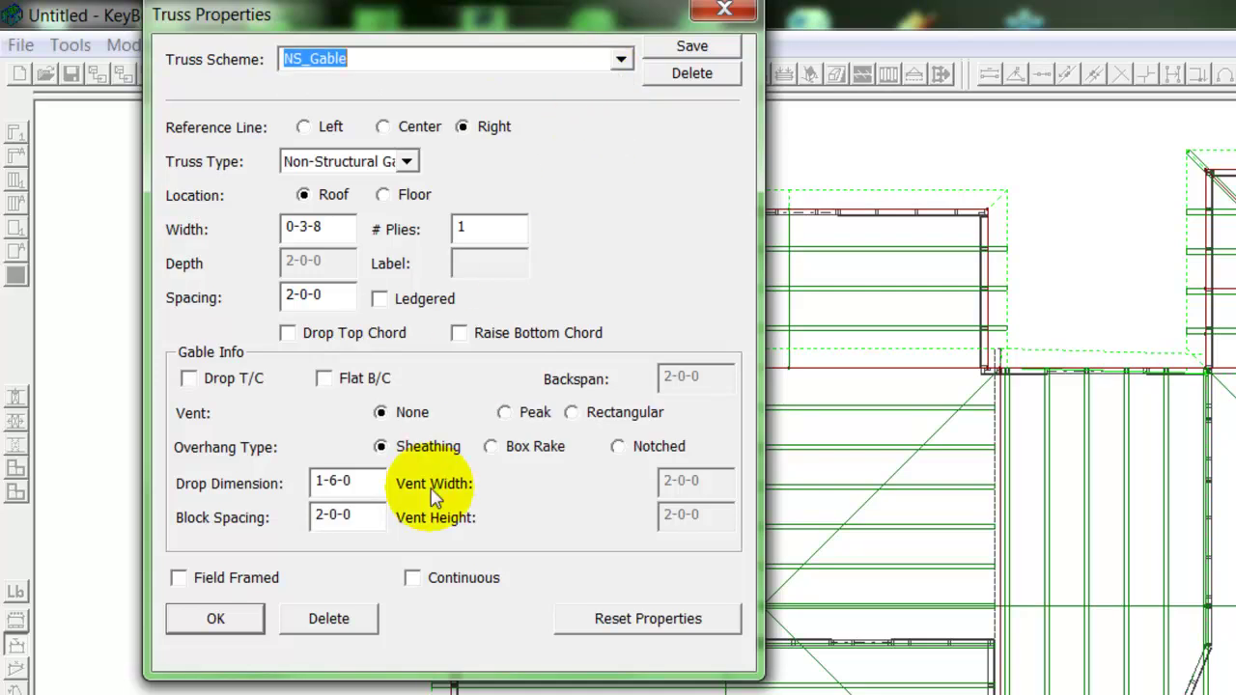
left_click(413, 577)
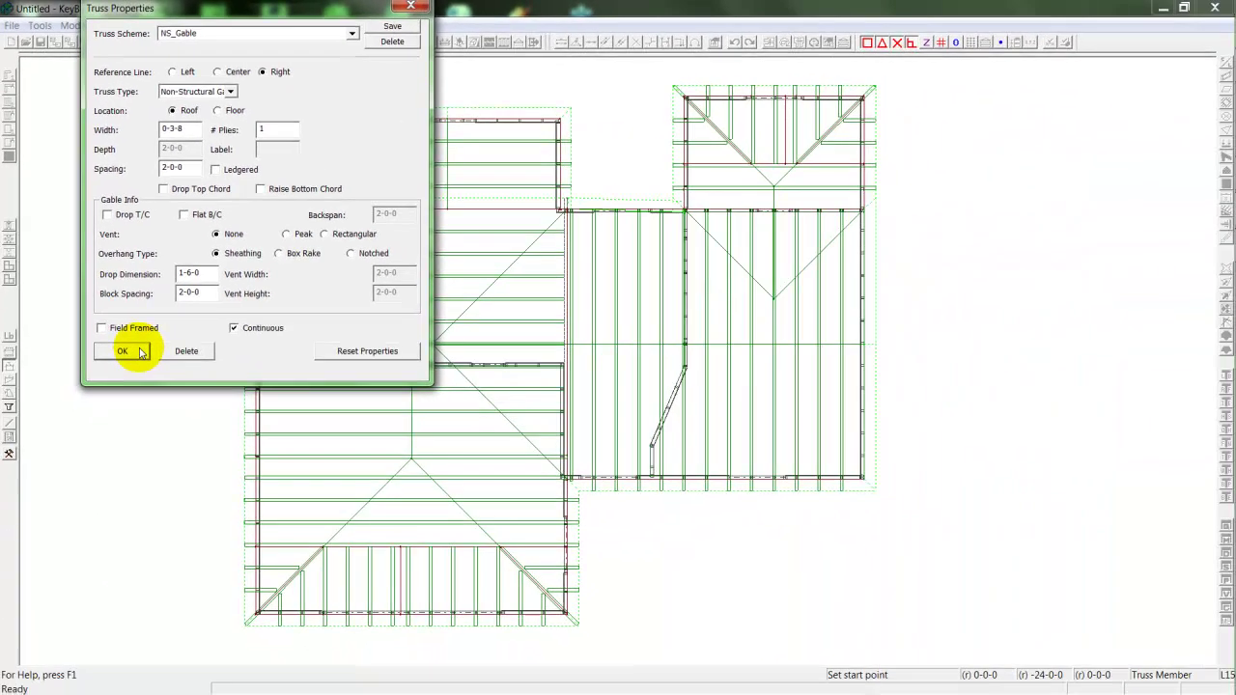
left_click(124, 351)
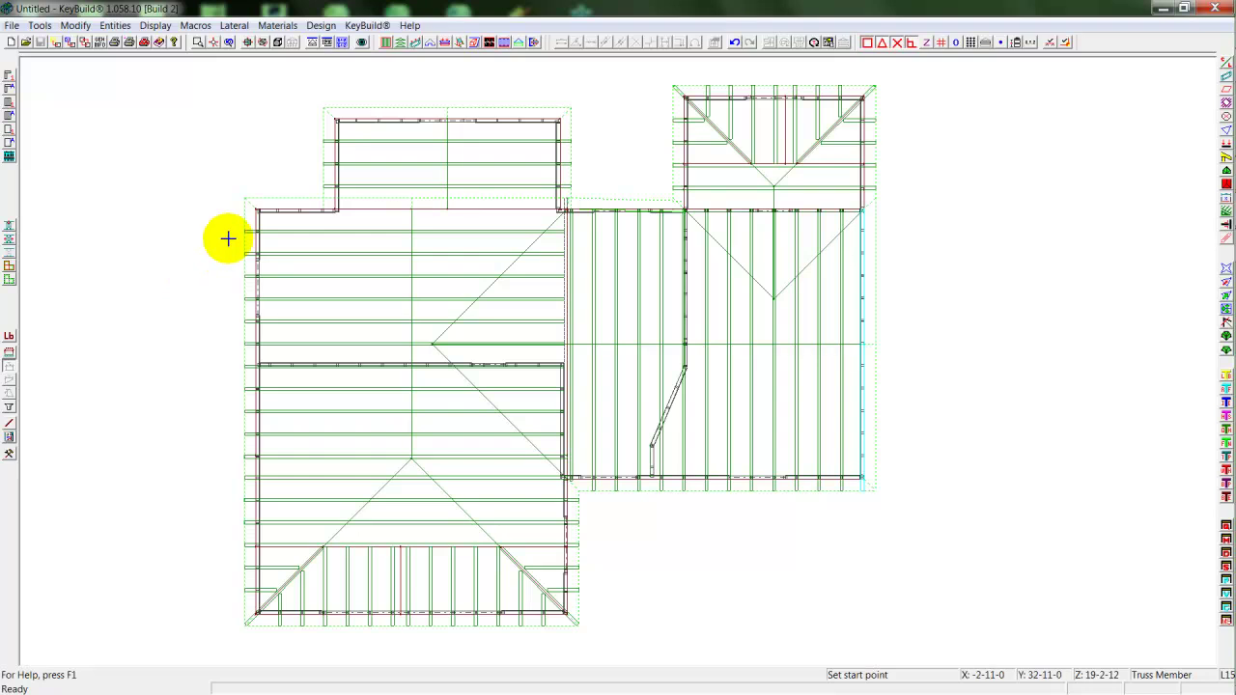
Place the same gable truss along the left wing's rear edge and along the rear wall of the rear left bump-out
left_click(255, 212)
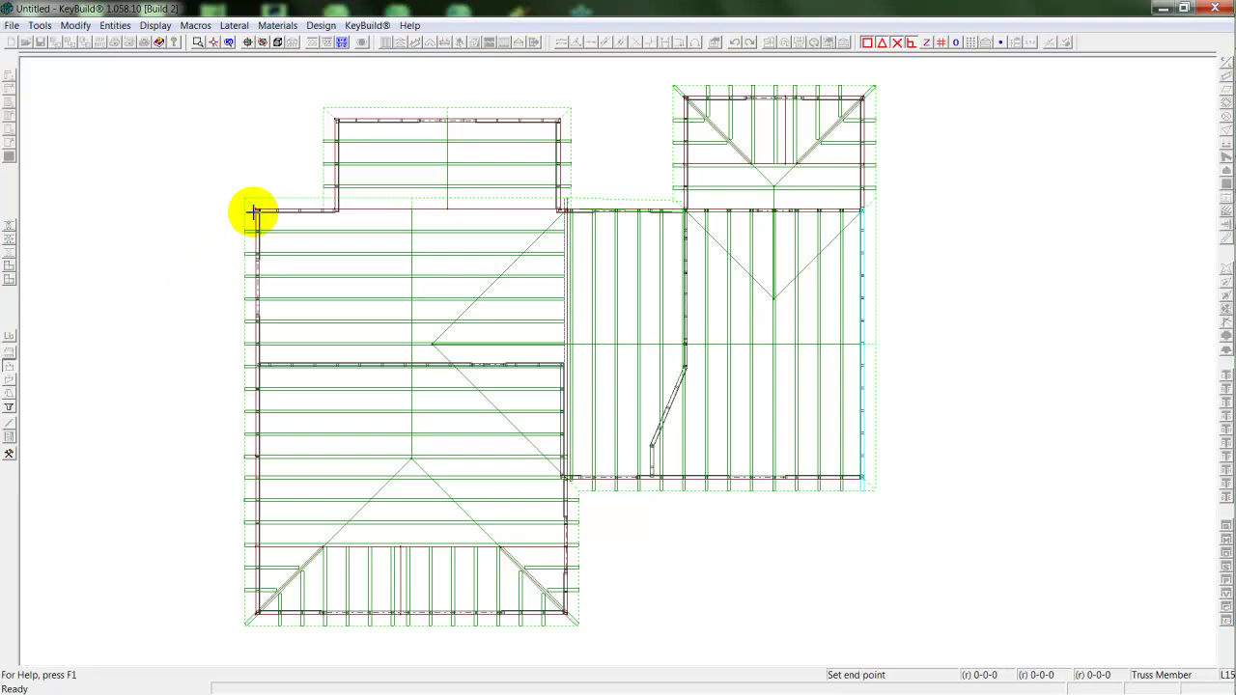
left_click(566, 209)
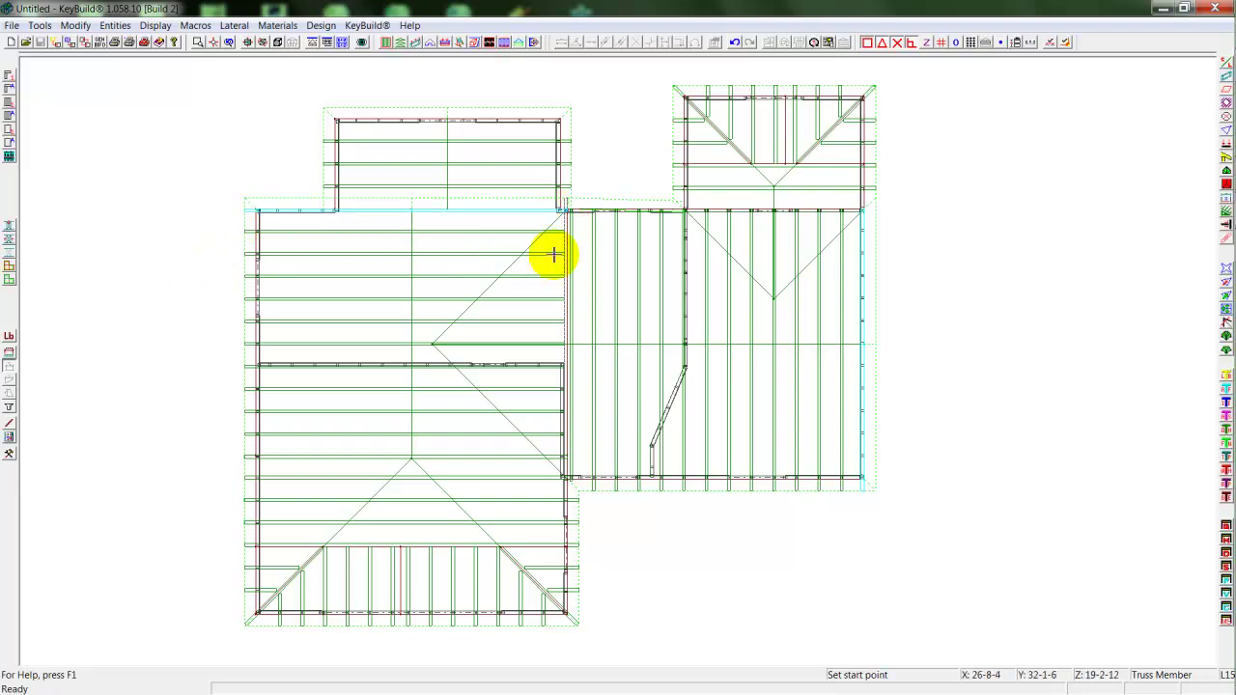
left_click(335, 121)
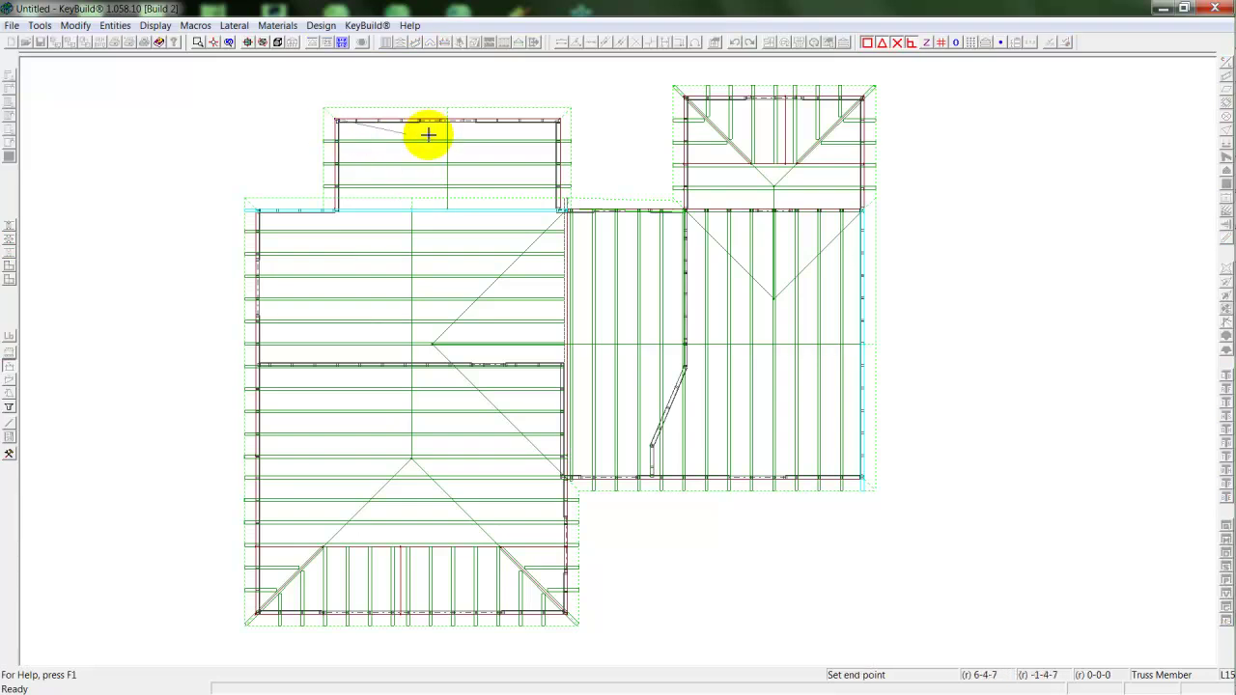
left_click(550, 123)
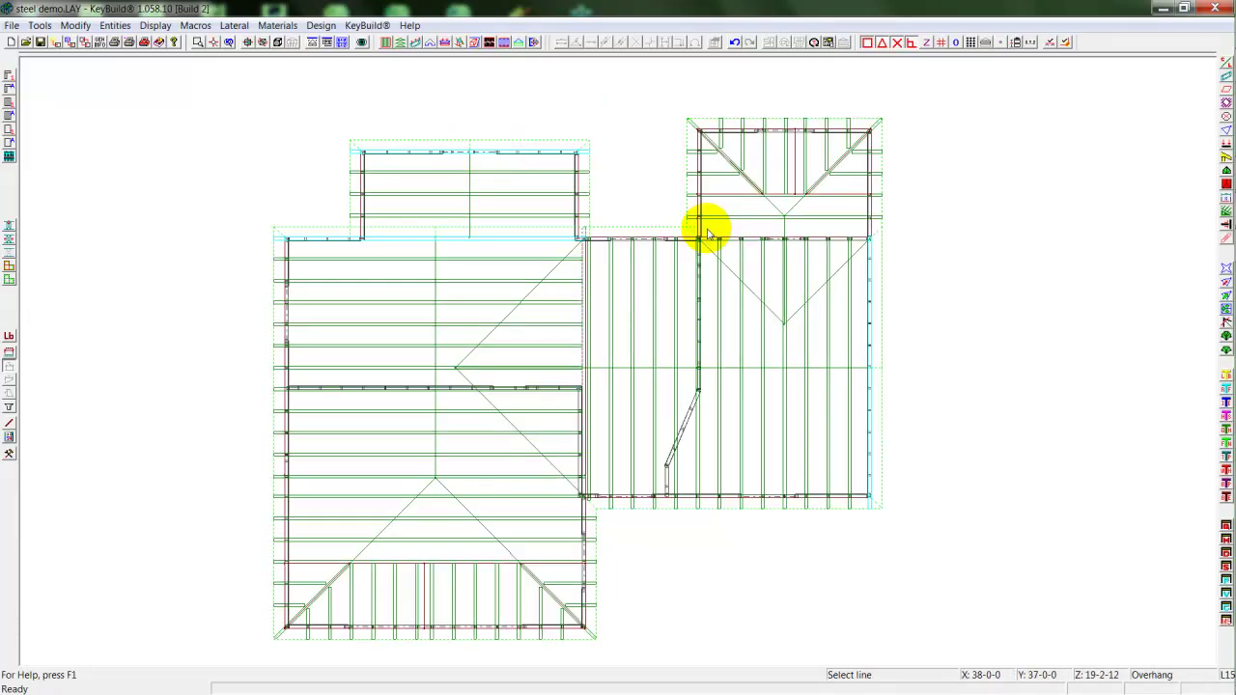
Show the house as a solid model with wall framing turned off and examine the roof trusses from the front
right_click(708, 233)
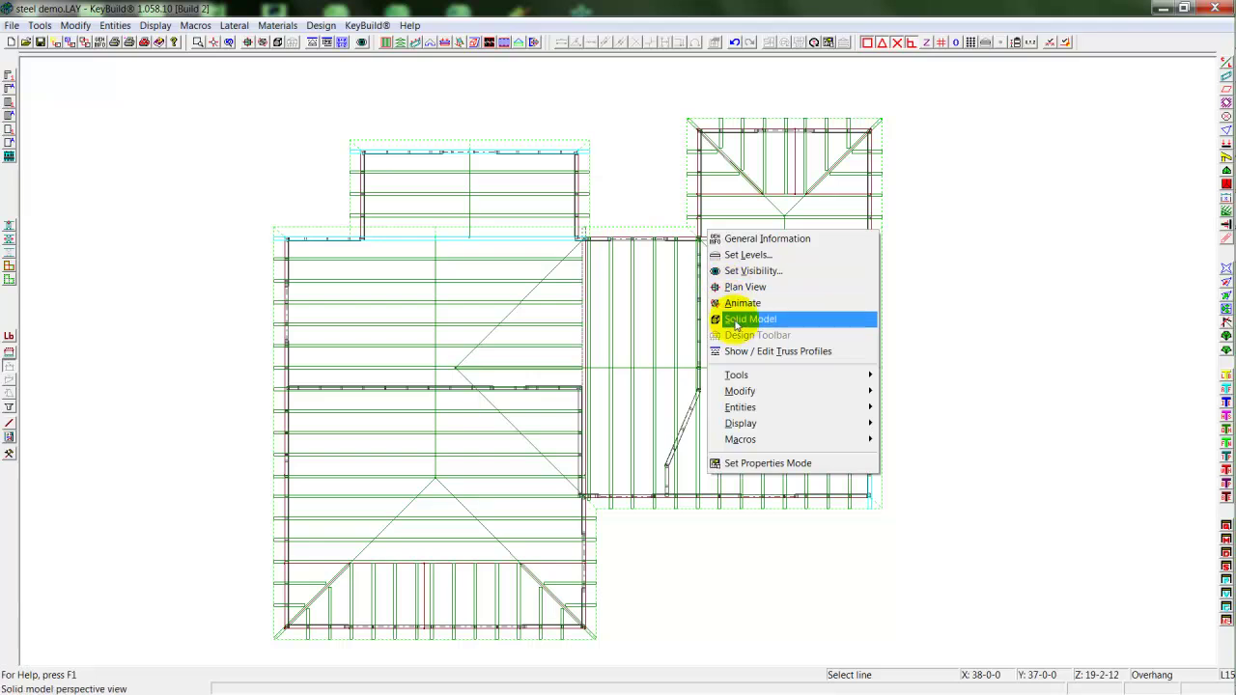
left_click(666, 378)
right_click(662, 366)
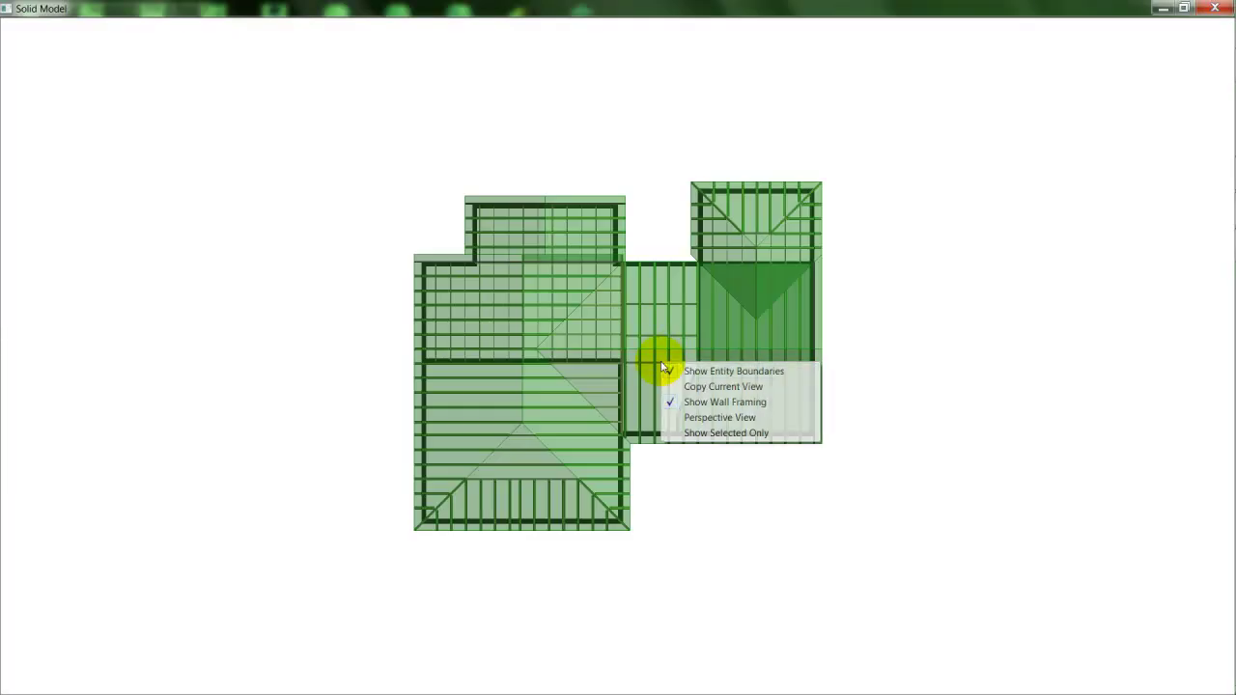
left_click(669, 402)
left_click_drag(667, 399, 621, 347)
scroll(629, 377, "up", 5)
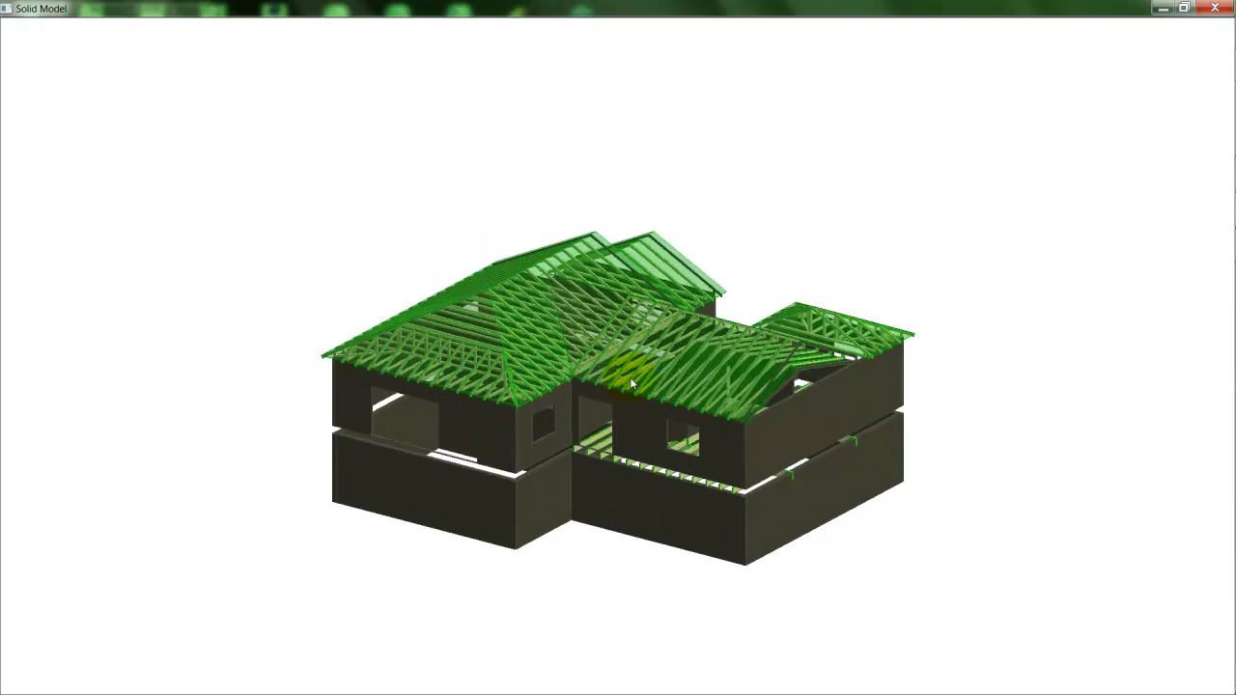
Turn wall framing back on in the solid model and examine the framed house from the rear
left_click_drag(632, 466, 509, 456)
right_click(510, 458)
left_click(519, 497)
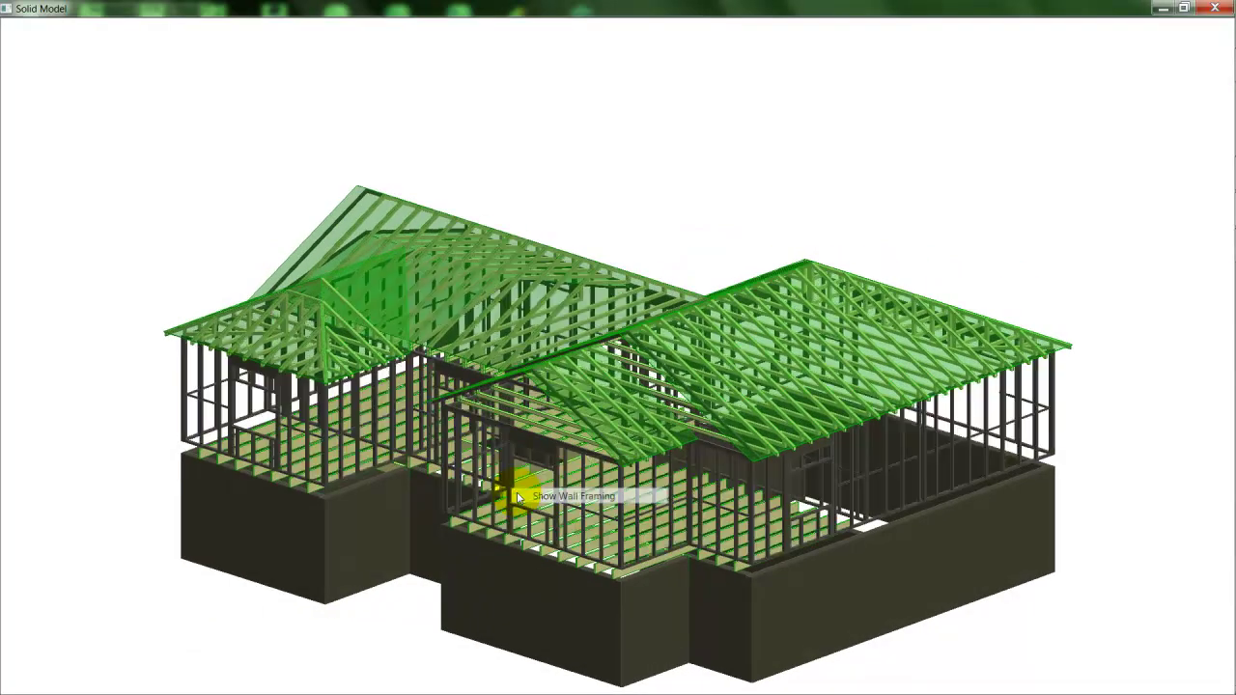
left_click_drag(517, 497, 483, 486)
Switch the solid model to perspective view and look around the interior wall, floor and roof framing
right_click(483, 486)
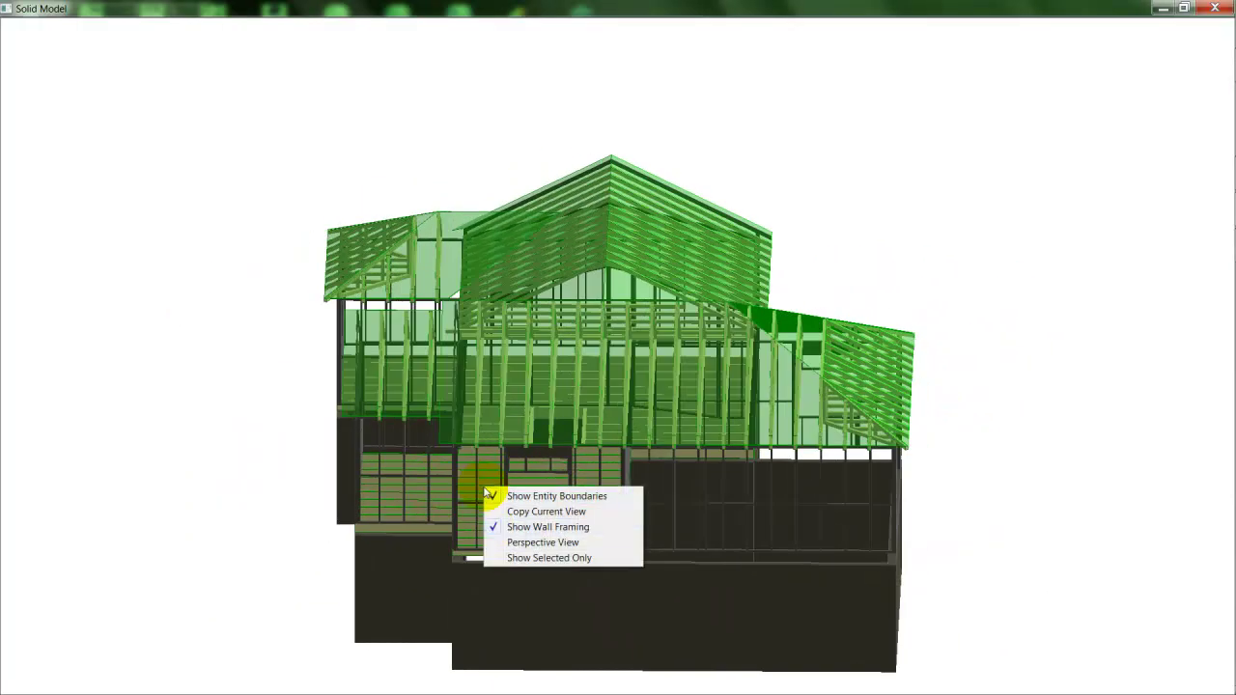
left_click(494, 543)
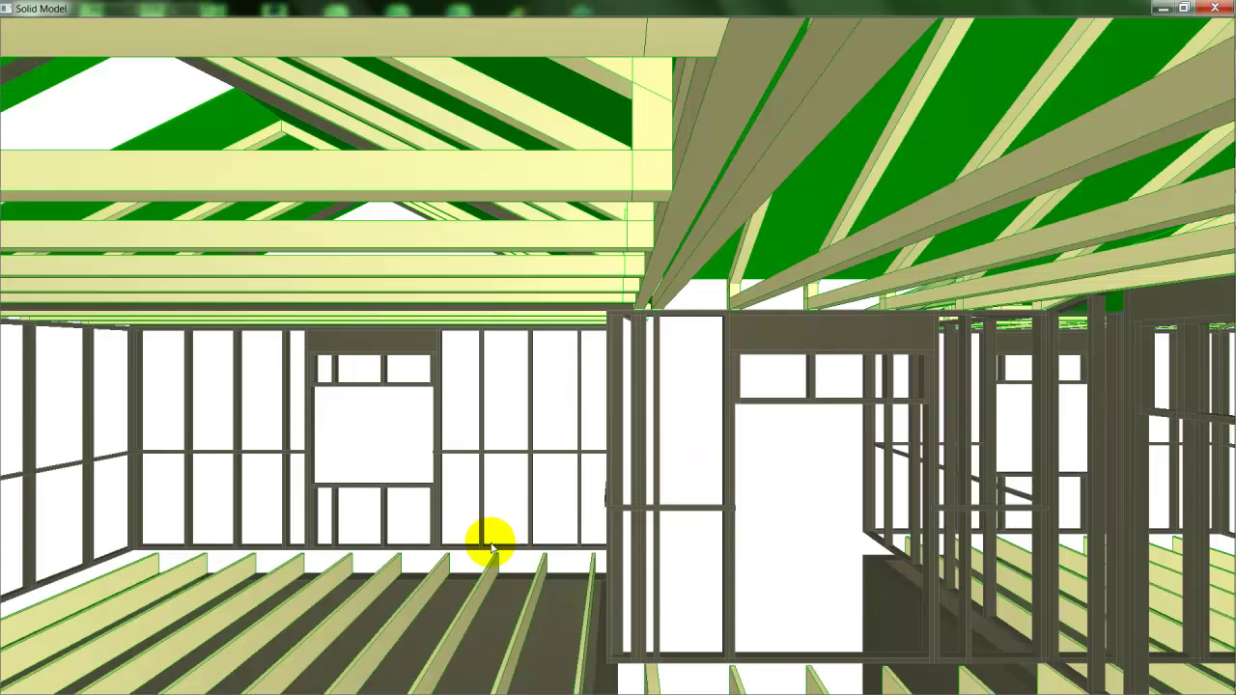
left_click_drag(491, 546, 434, 550)
key("Right")
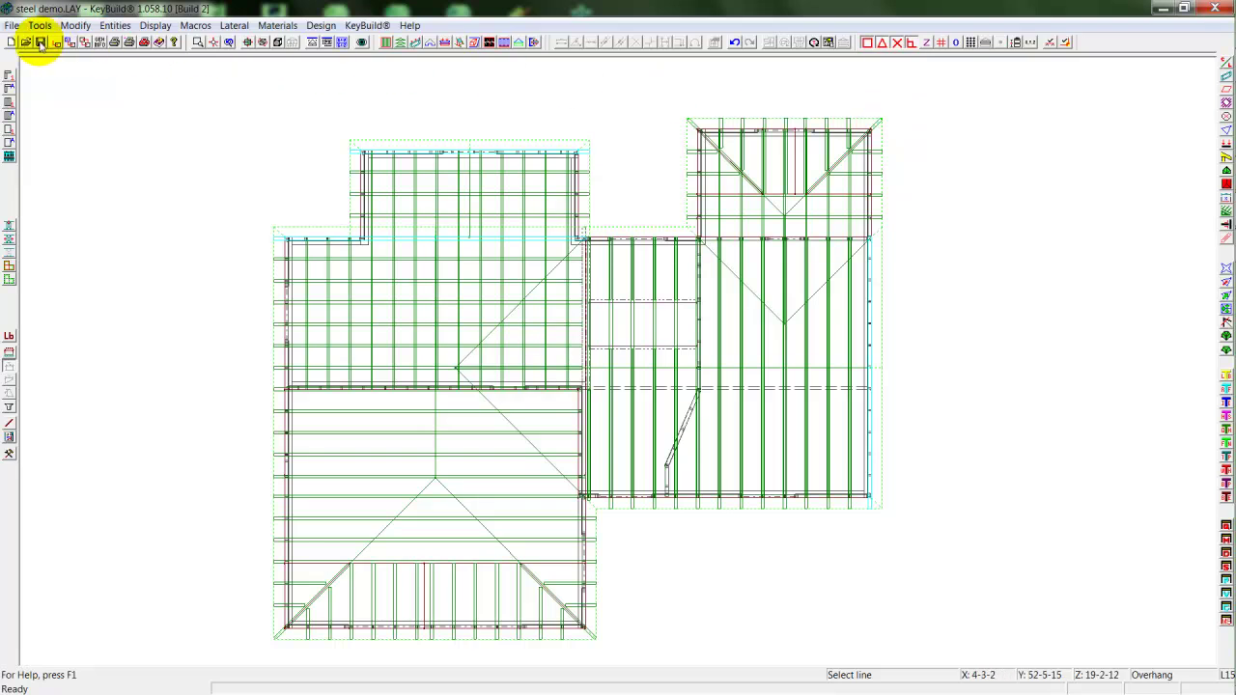
Switch to KeyBuild Structure with the current layout and open its structure presets
left_click(375, 26)
left_click(376, 61)
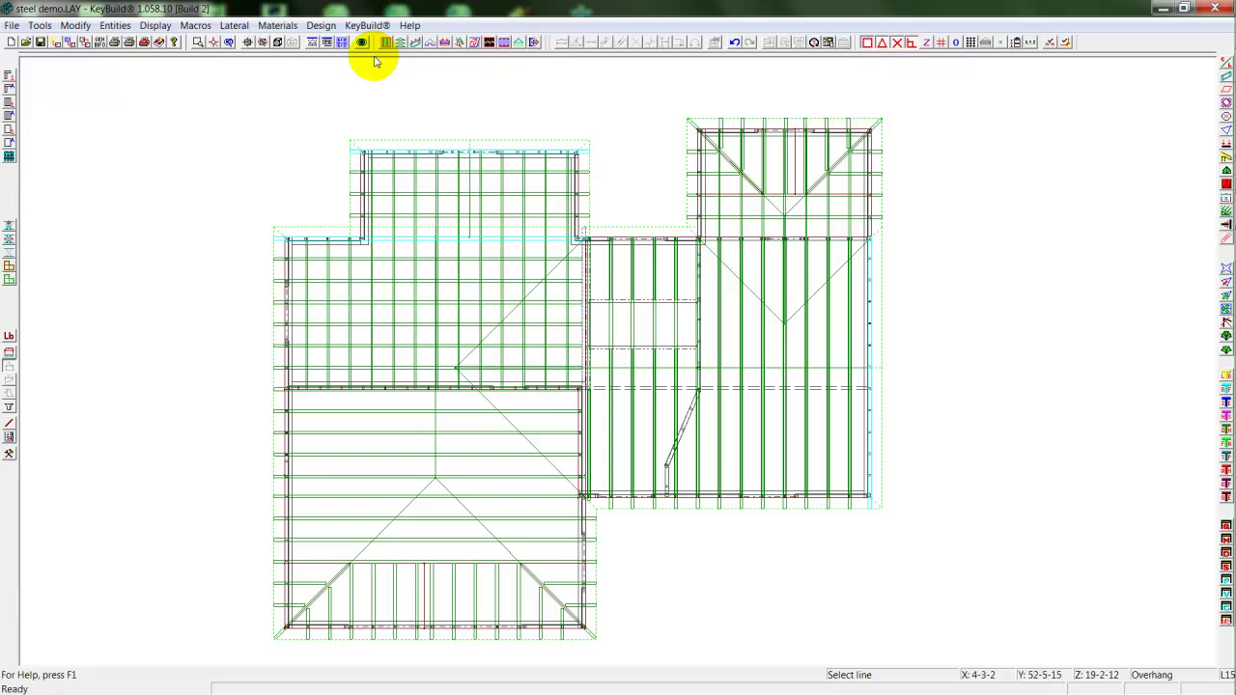
left_click(50, 54)
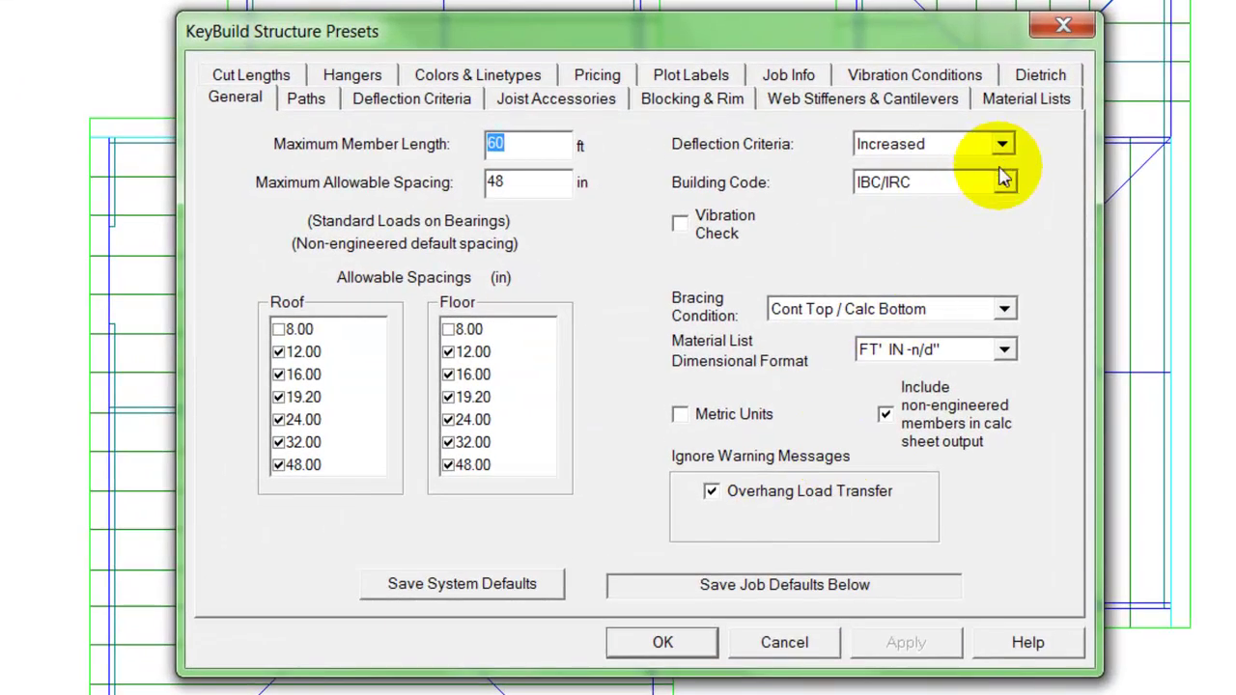
Select IBC/IRC as the building code in the structure presets, then review the deflection criteria and accept the presets
left_click(1004, 183)
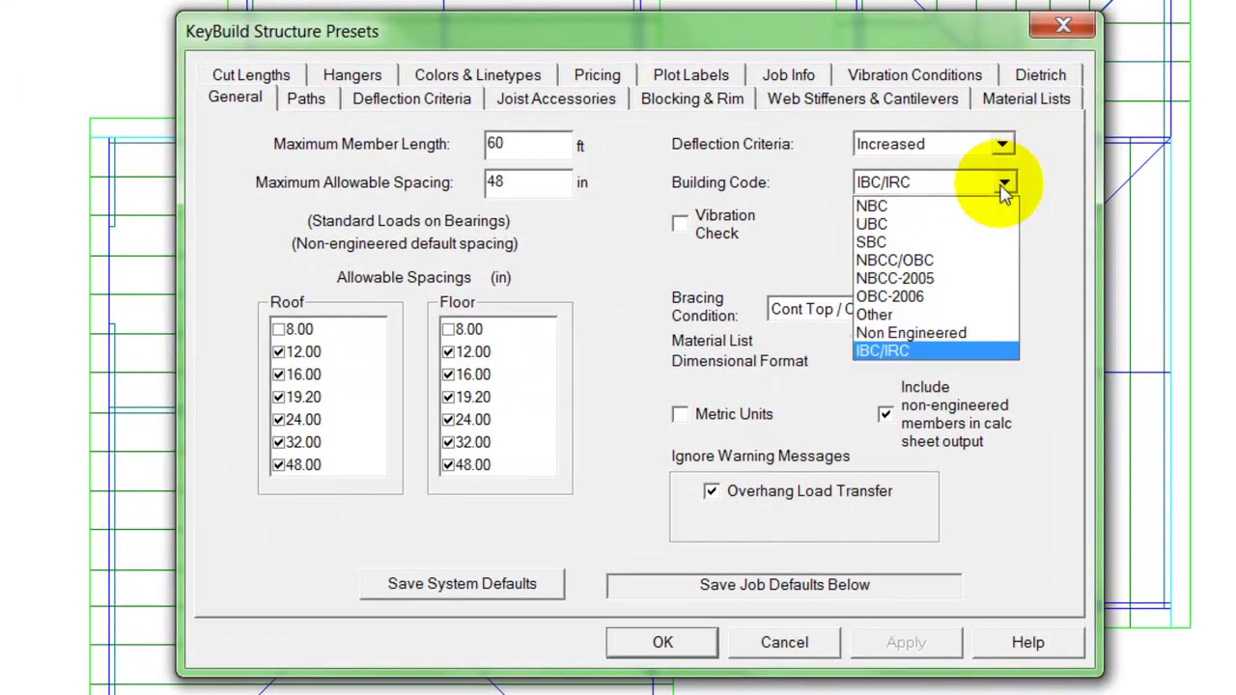
left_click(1005, 187)
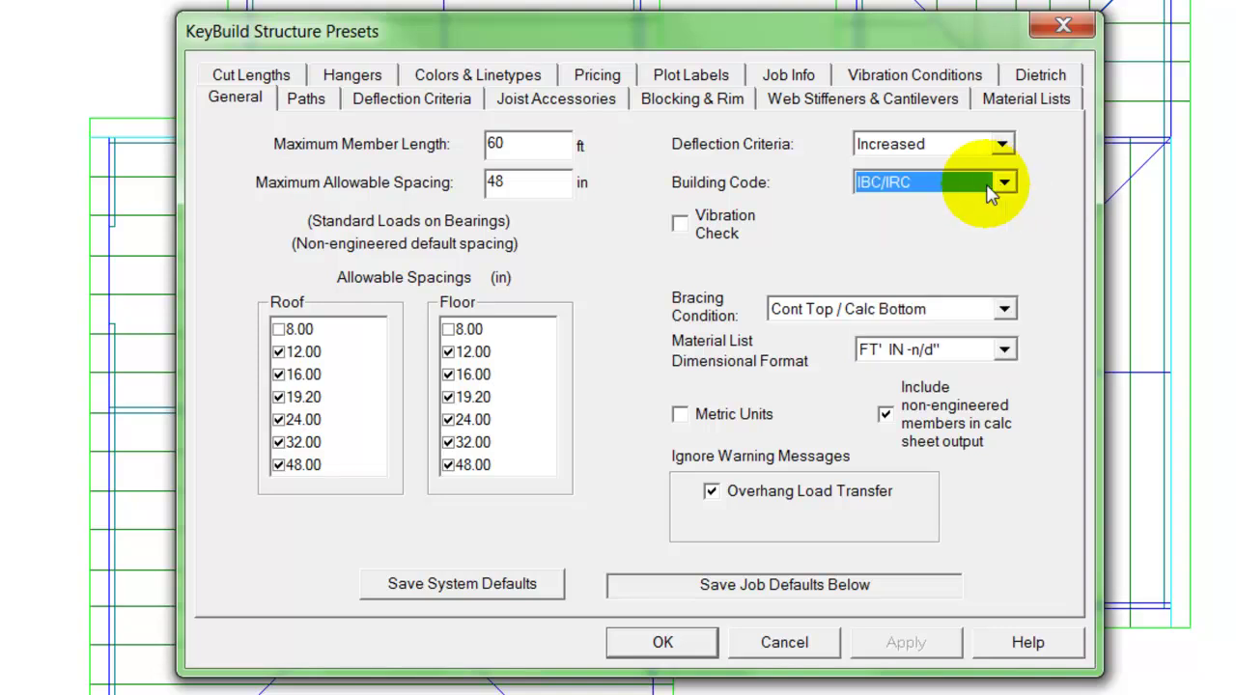
left_click(451, 101)
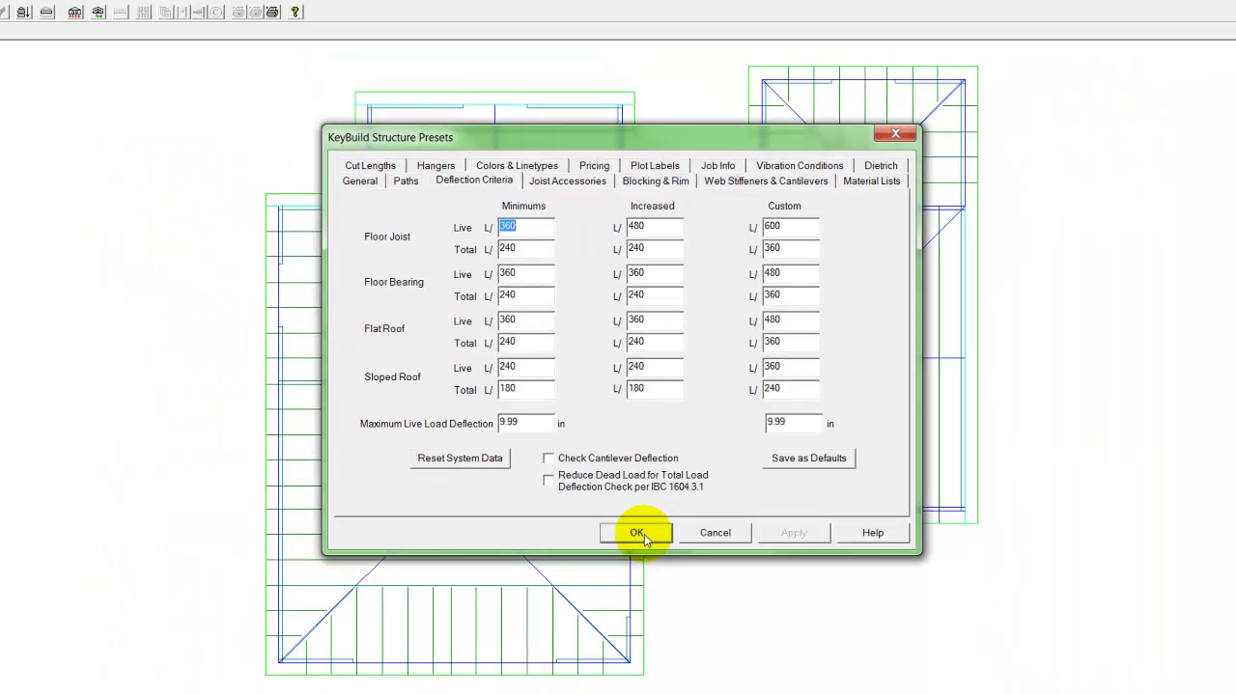
left_click(662, 642)
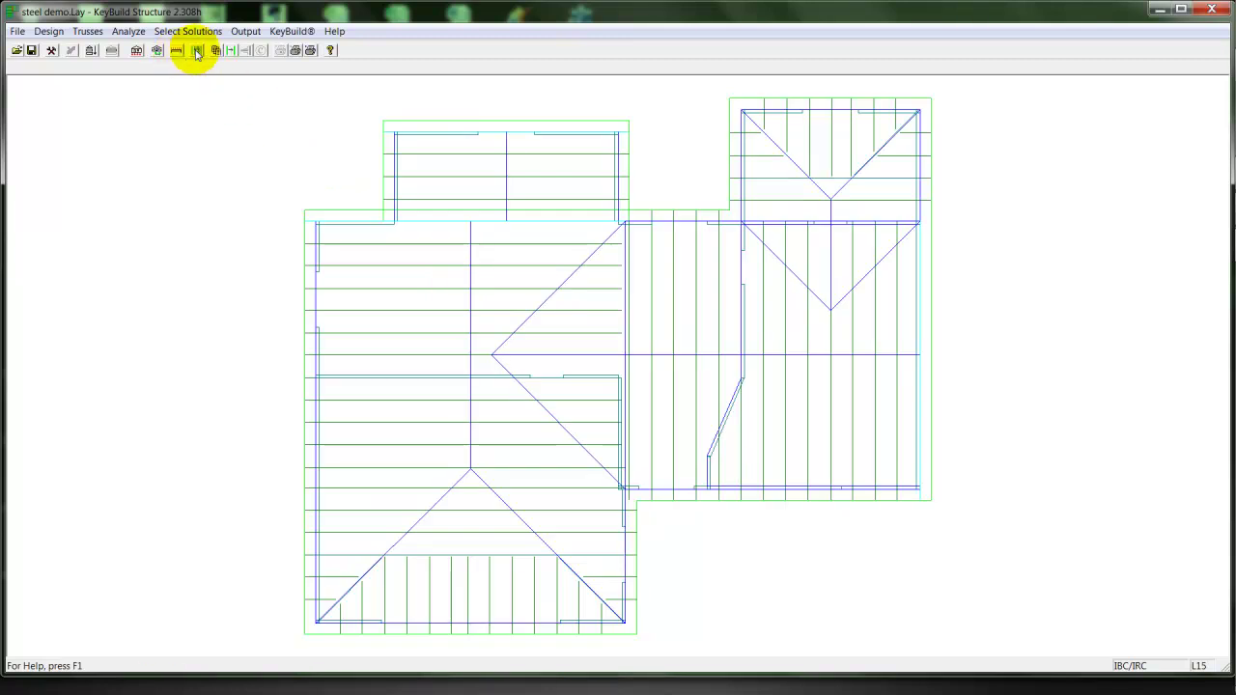
Assign product 1000S162-54 (50 ksi) with 2 plies to all headers on level 15
left_click(213, 54)
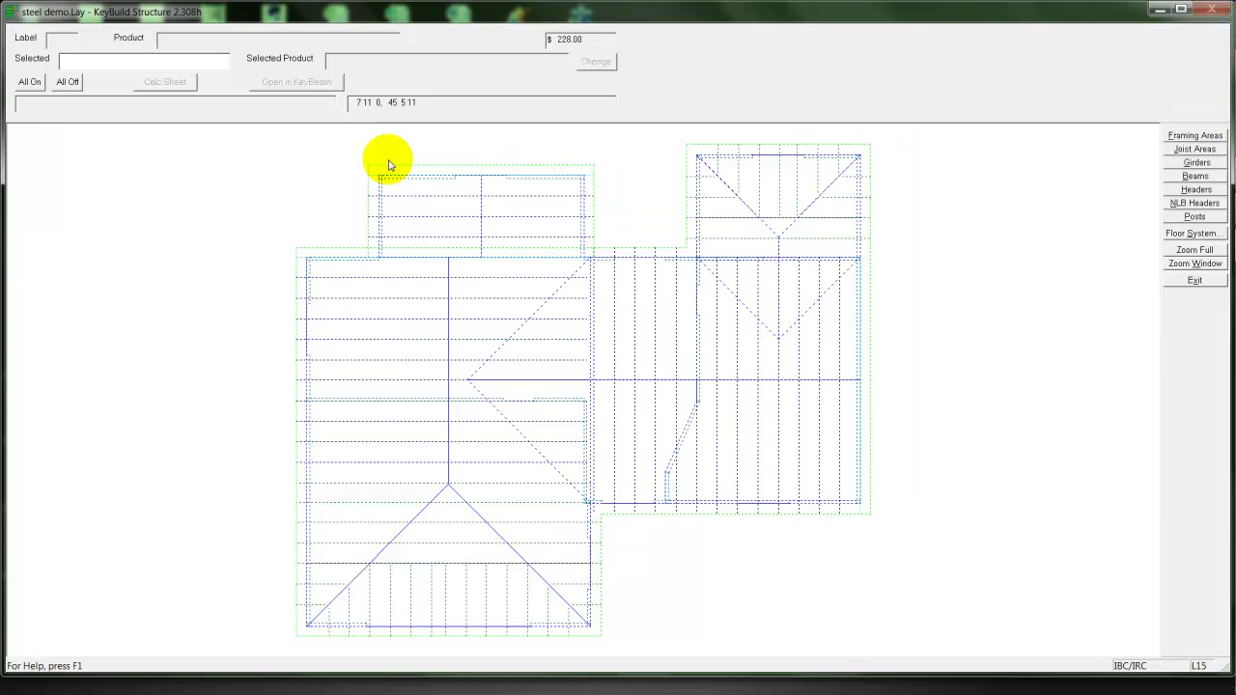
left_click(1212, 191)
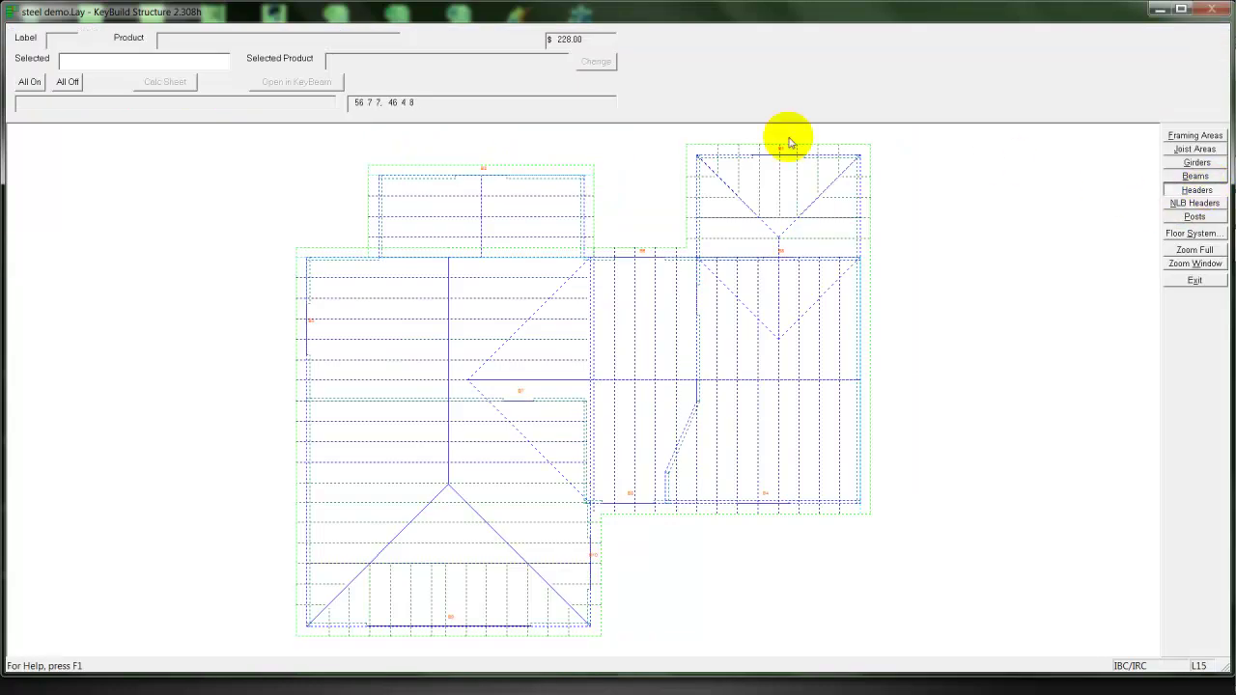
left_click(29, 81)
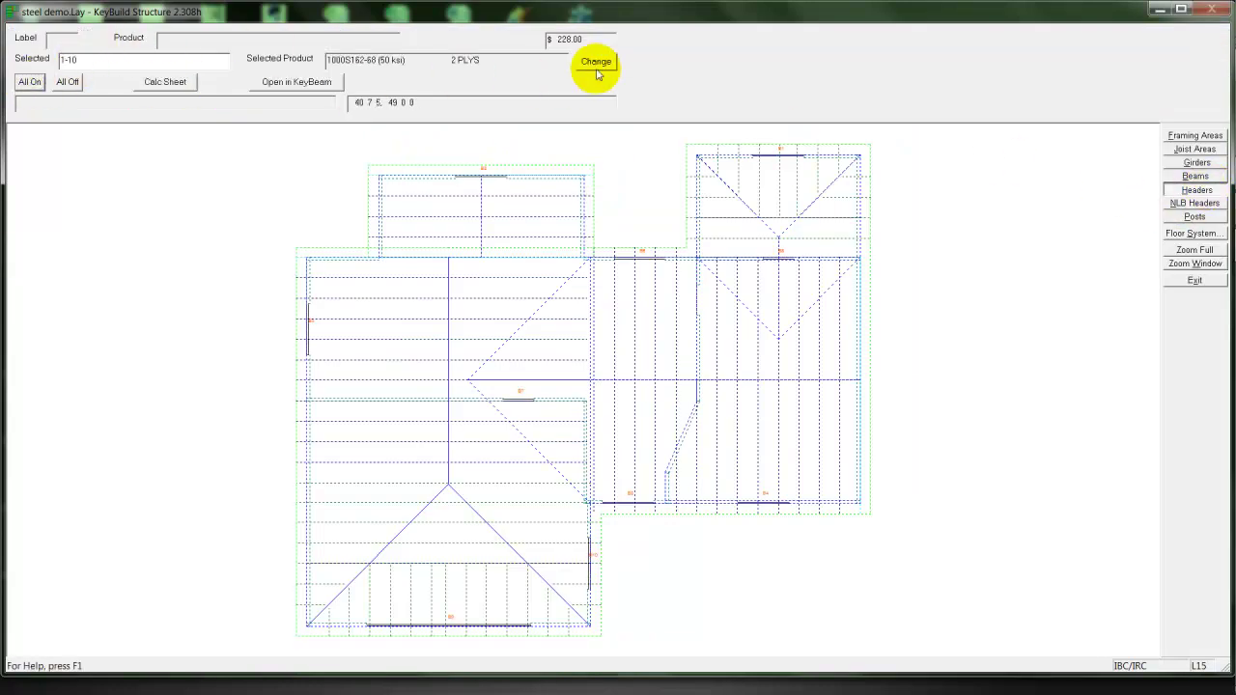
left_click(595, 63)
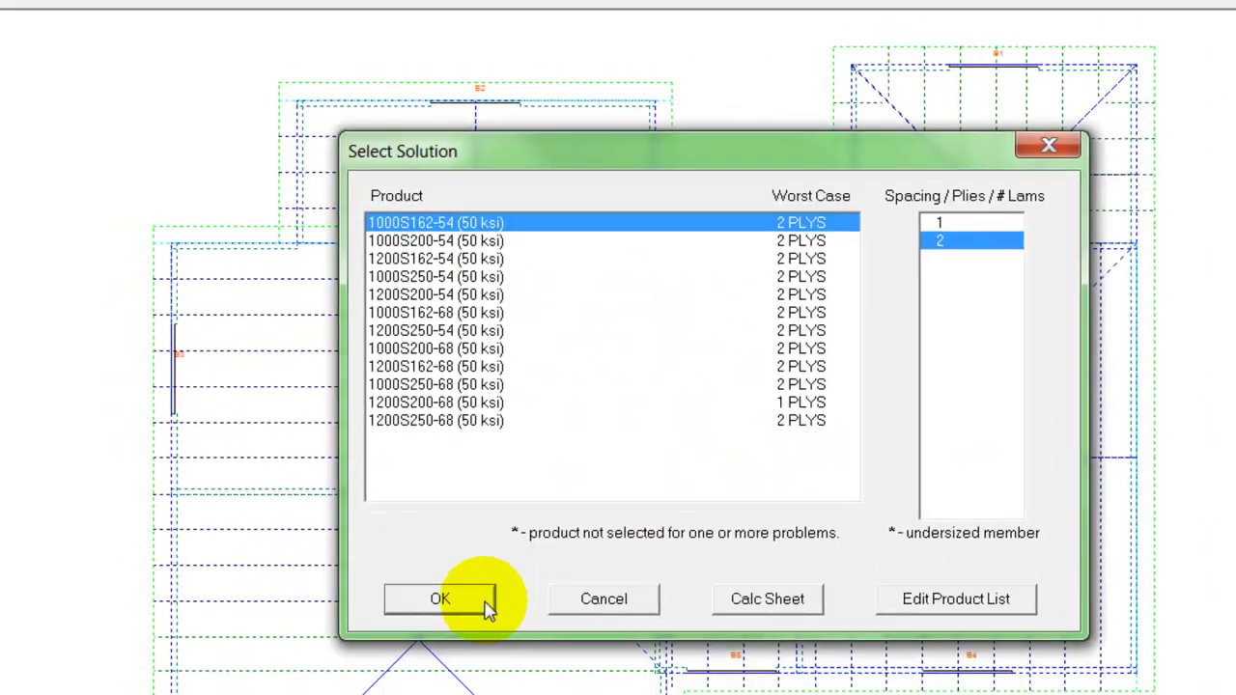
left_click(454, 630)
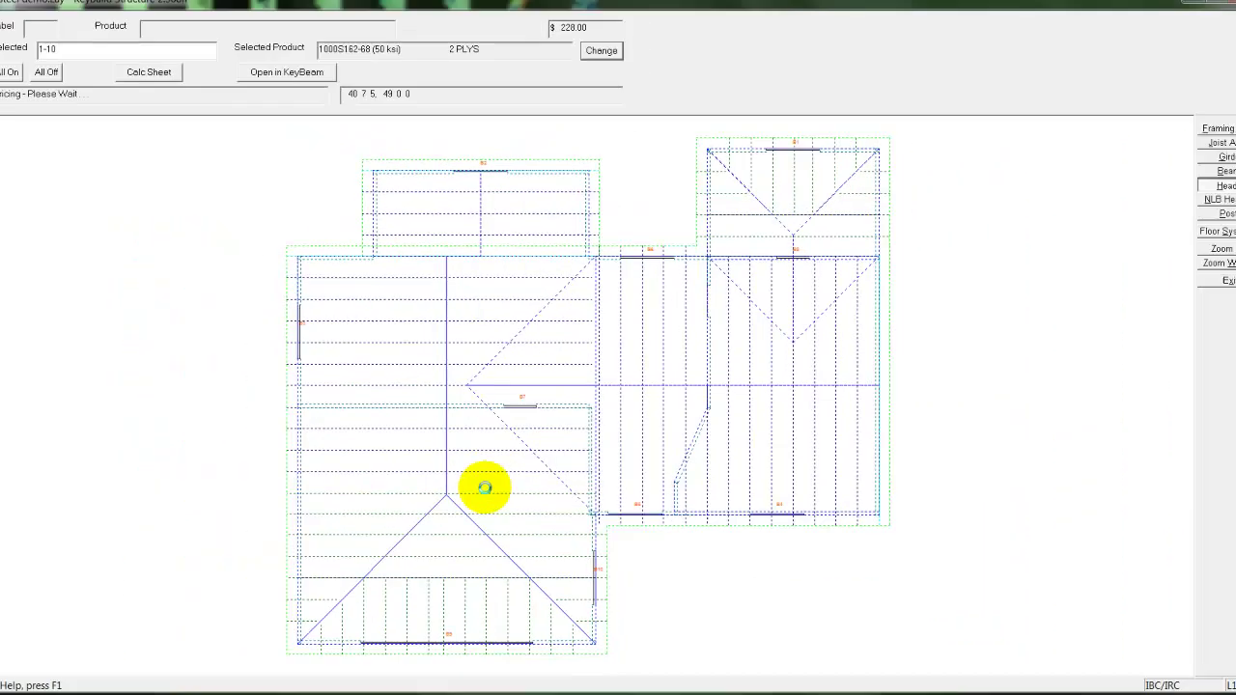
Generate the calc sheet for header B9 over the garage opening and review its loads, reactions and allowable stress design
left_click(443, 599)
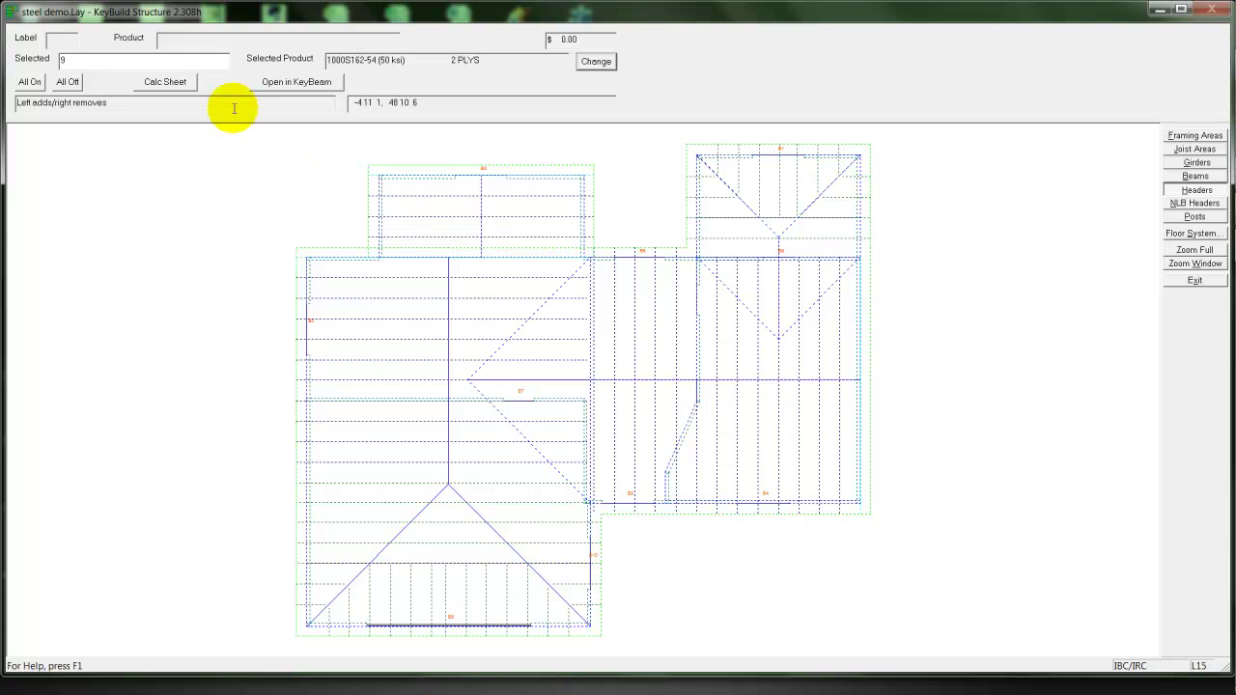
left_click(166, 82)
left_click(572, 361)
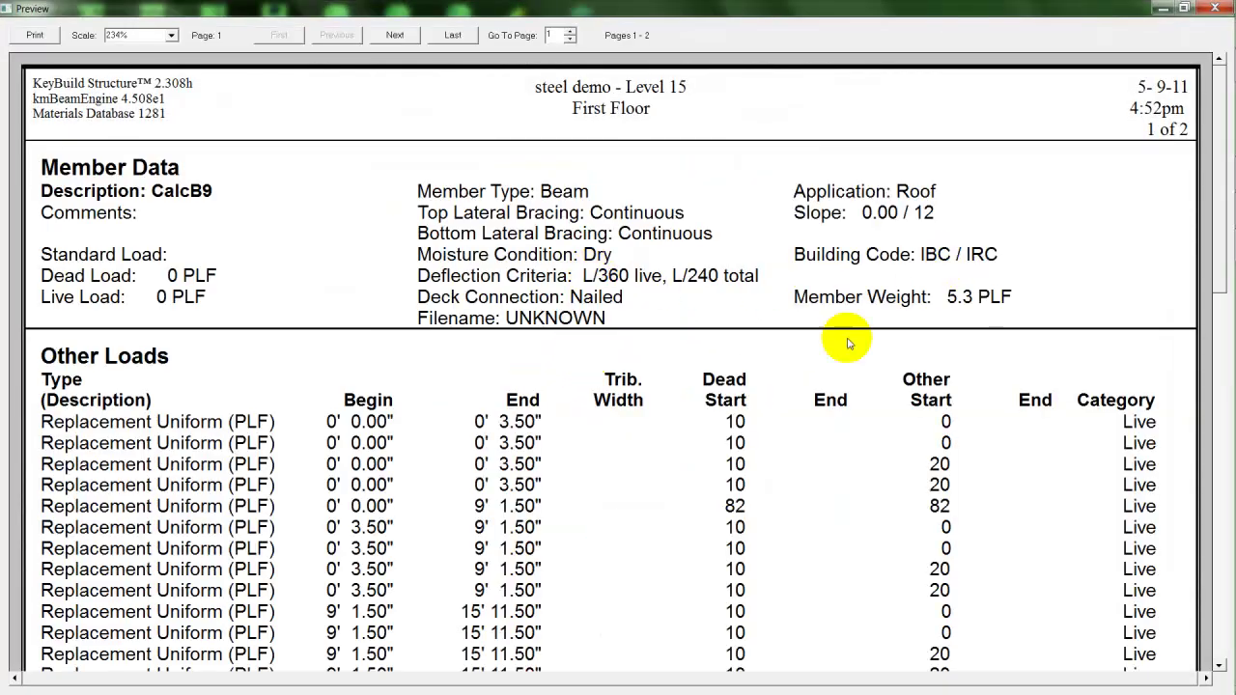
scroll(818, 374, "down", 3)
scroll(818, 375, "down", 8)
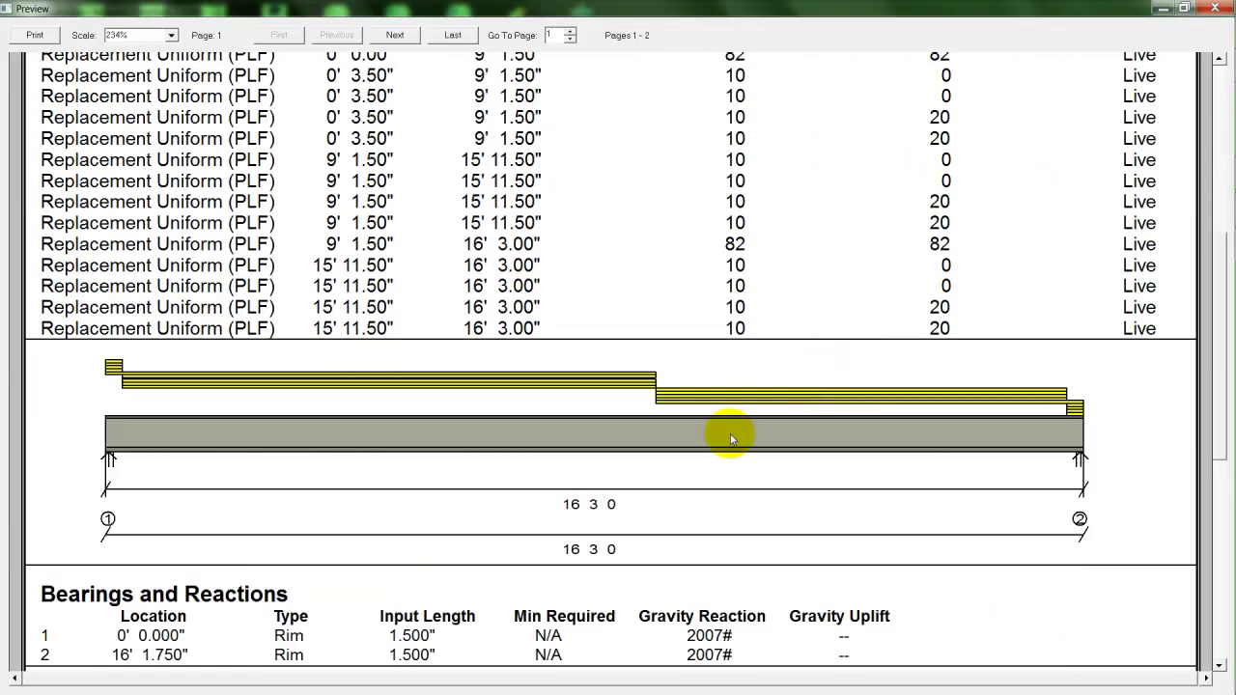
scroll(775, 436, "down", 6)
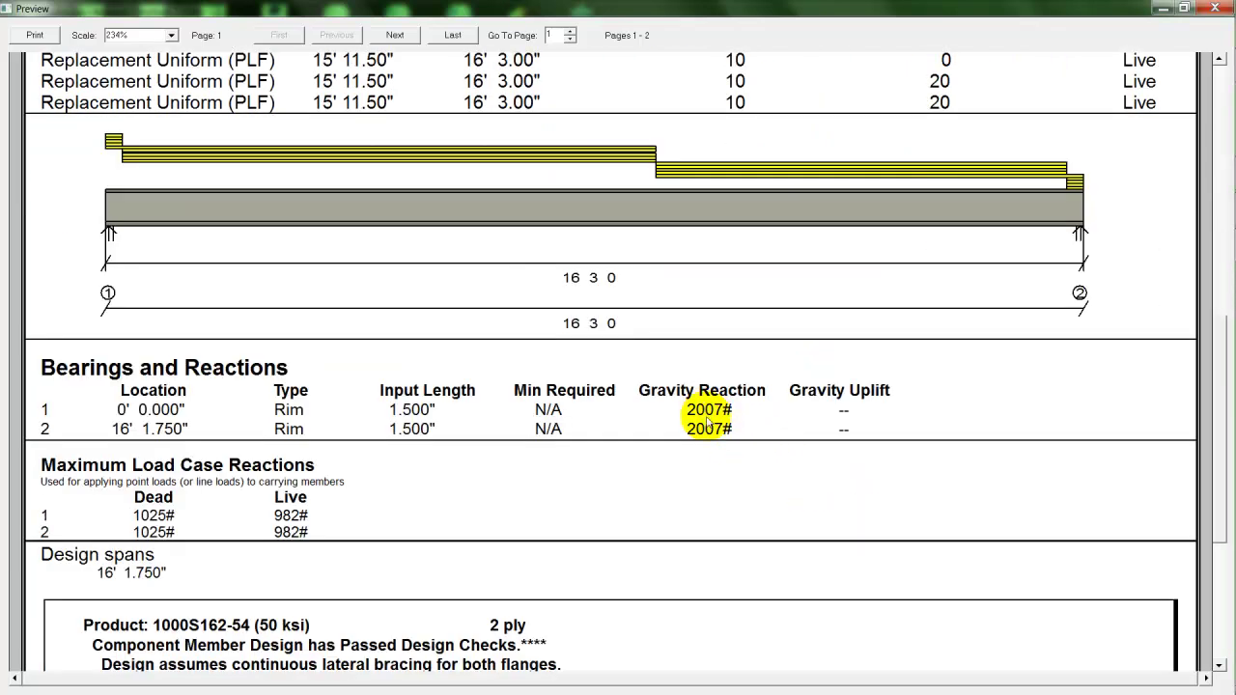
scroll(708, 451, "down", 6)
scroll(708, 451, "down", 2)
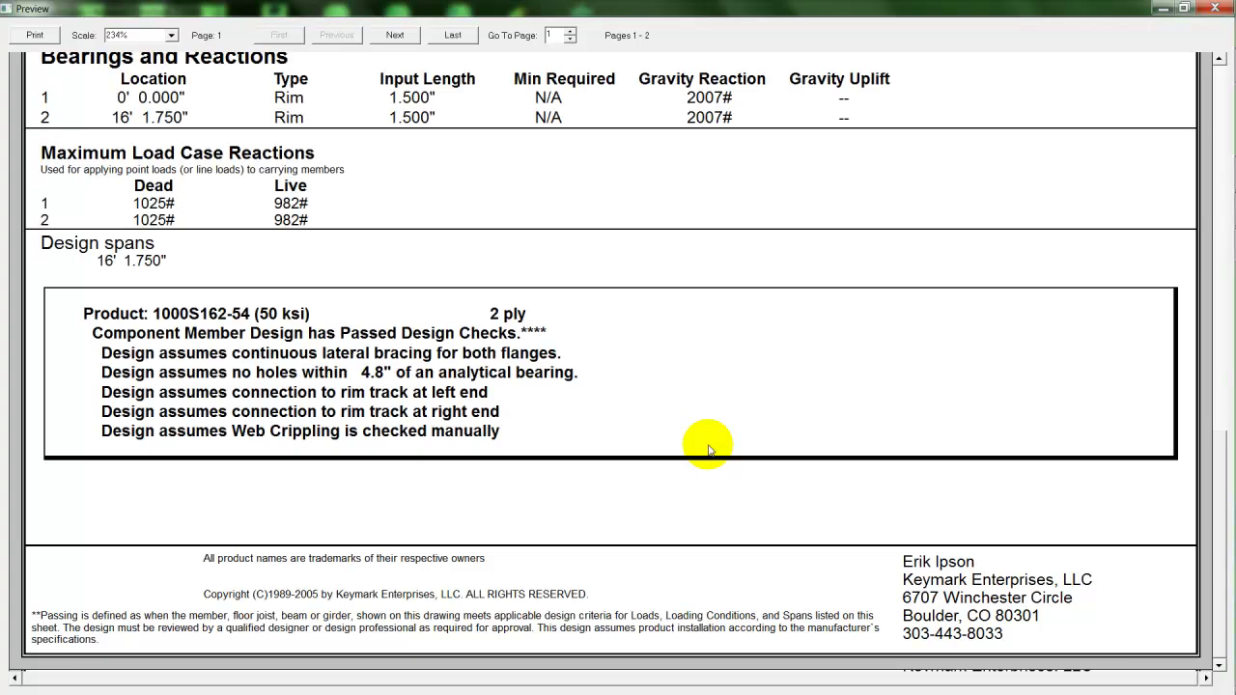
scroll(296, 239, "down", 3)
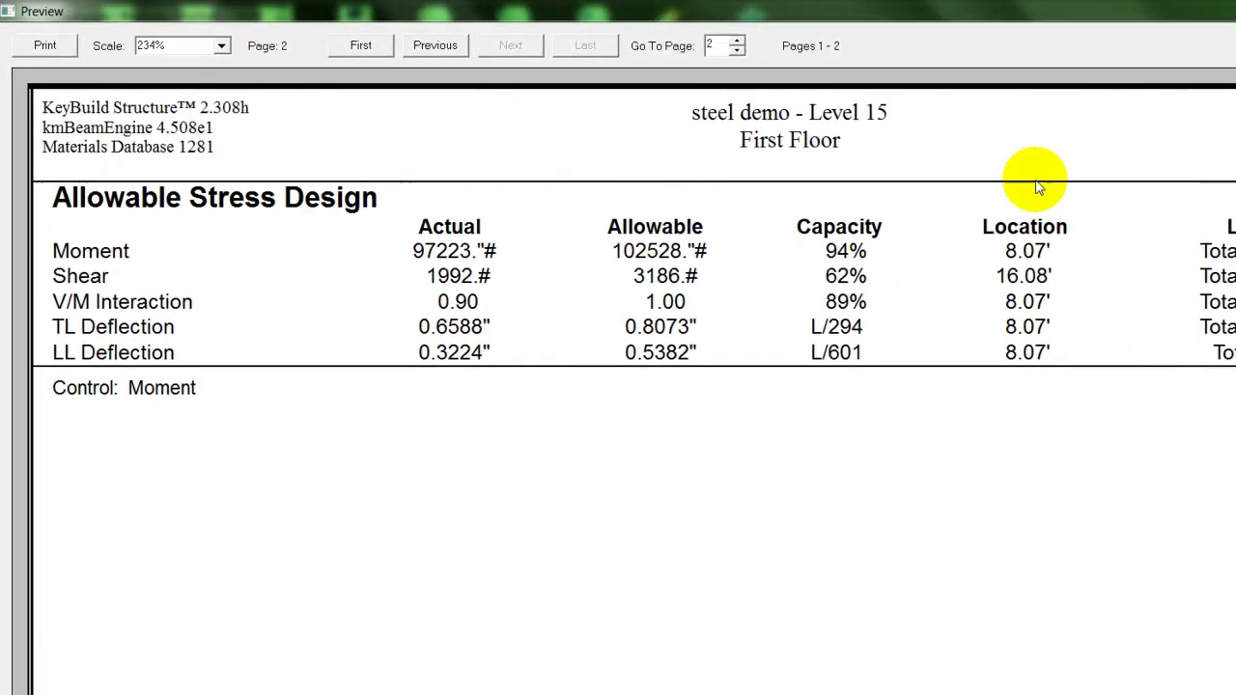
left_click(1214, 9)
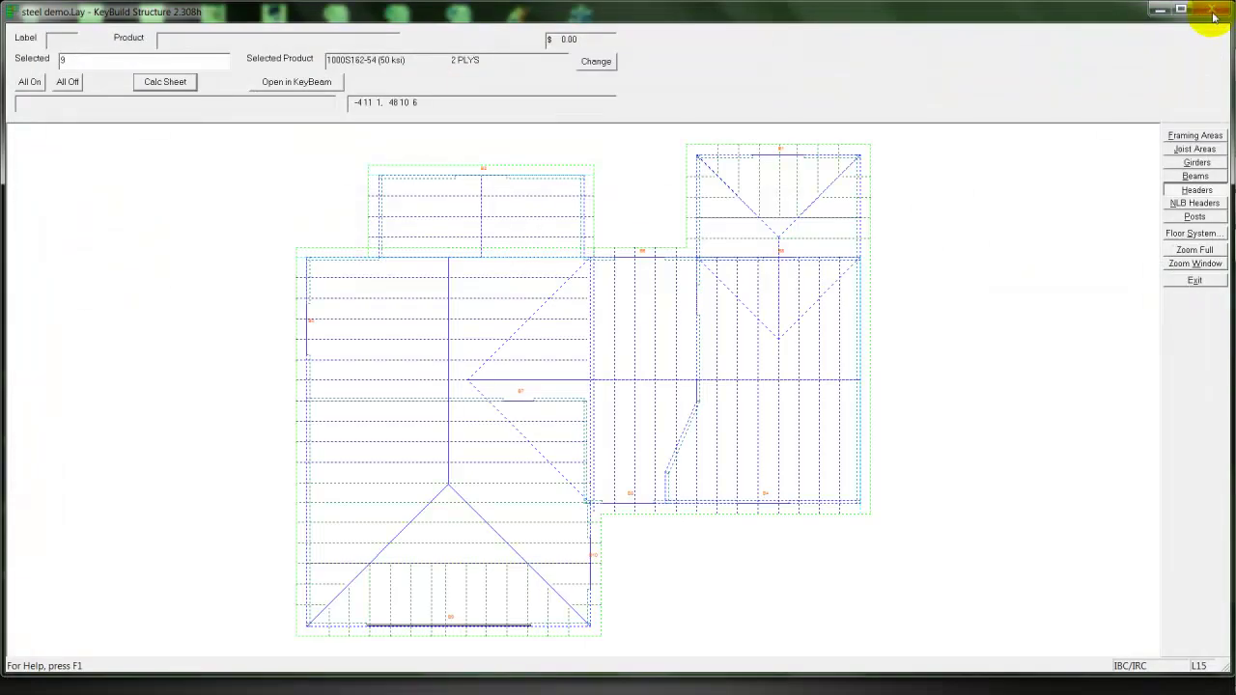
Leave solution selection and switch the layout to foundation level 8, saving the steel demo.L15 file
left_click(1195, 279)
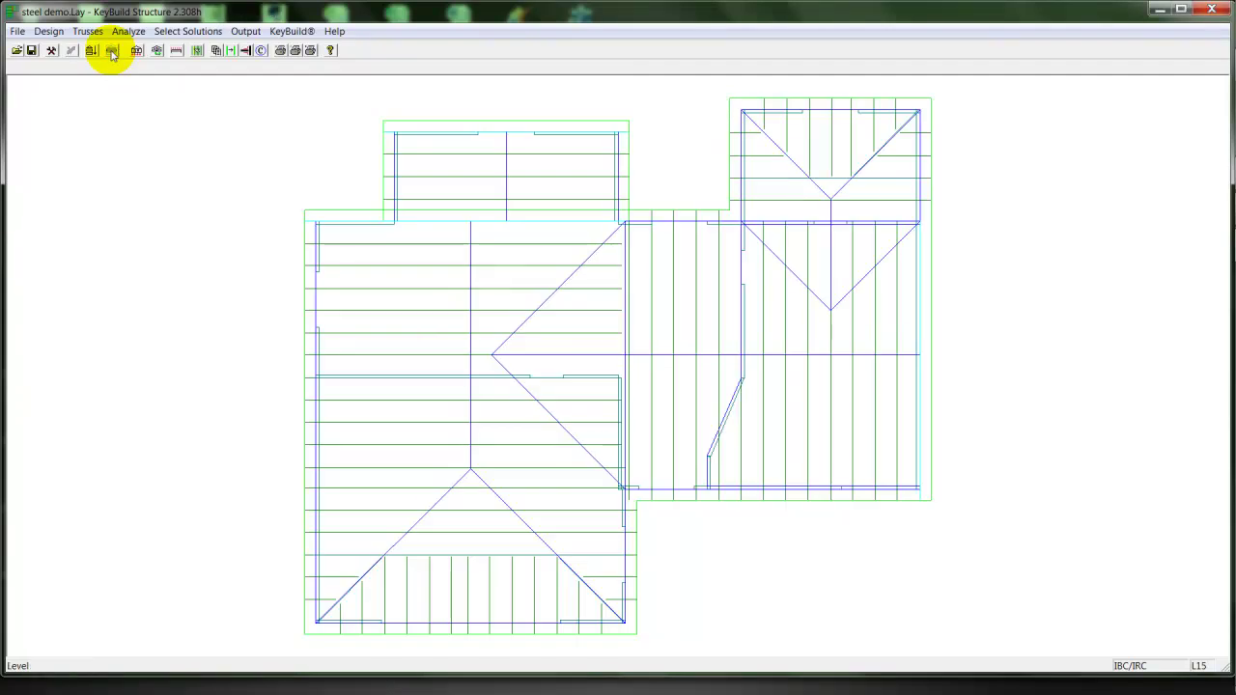
left_click(111, 51)
double_click(571, 300)
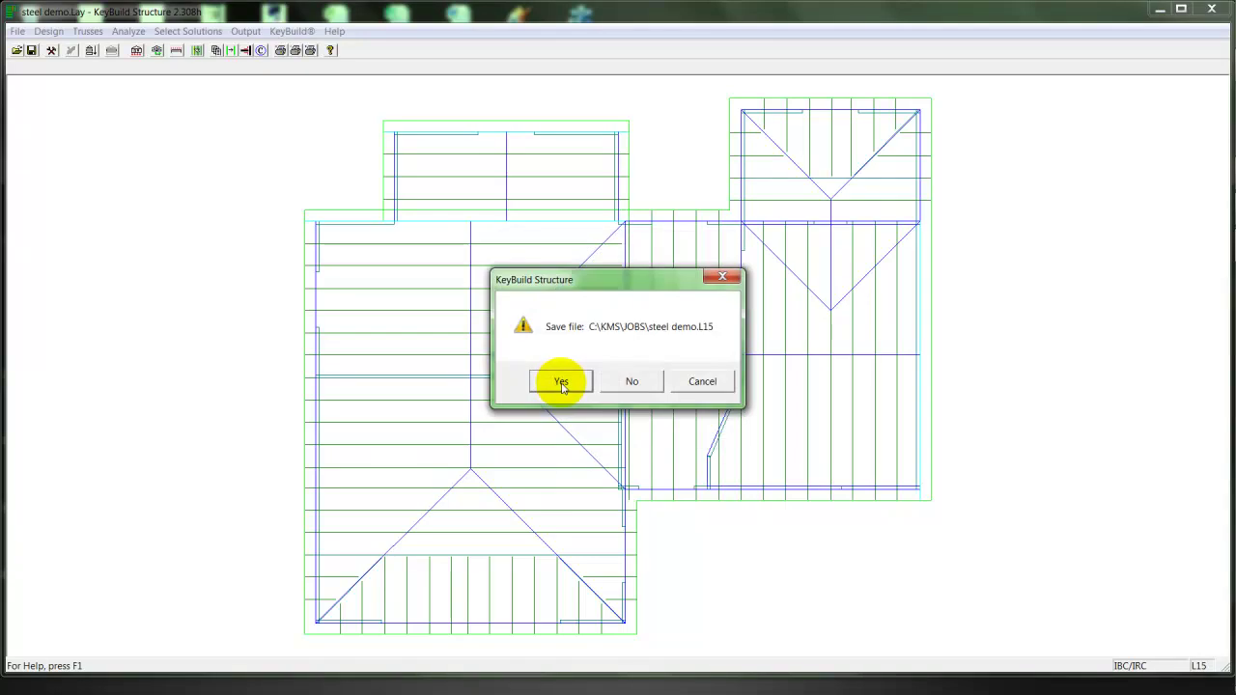
left_click(563, 383)
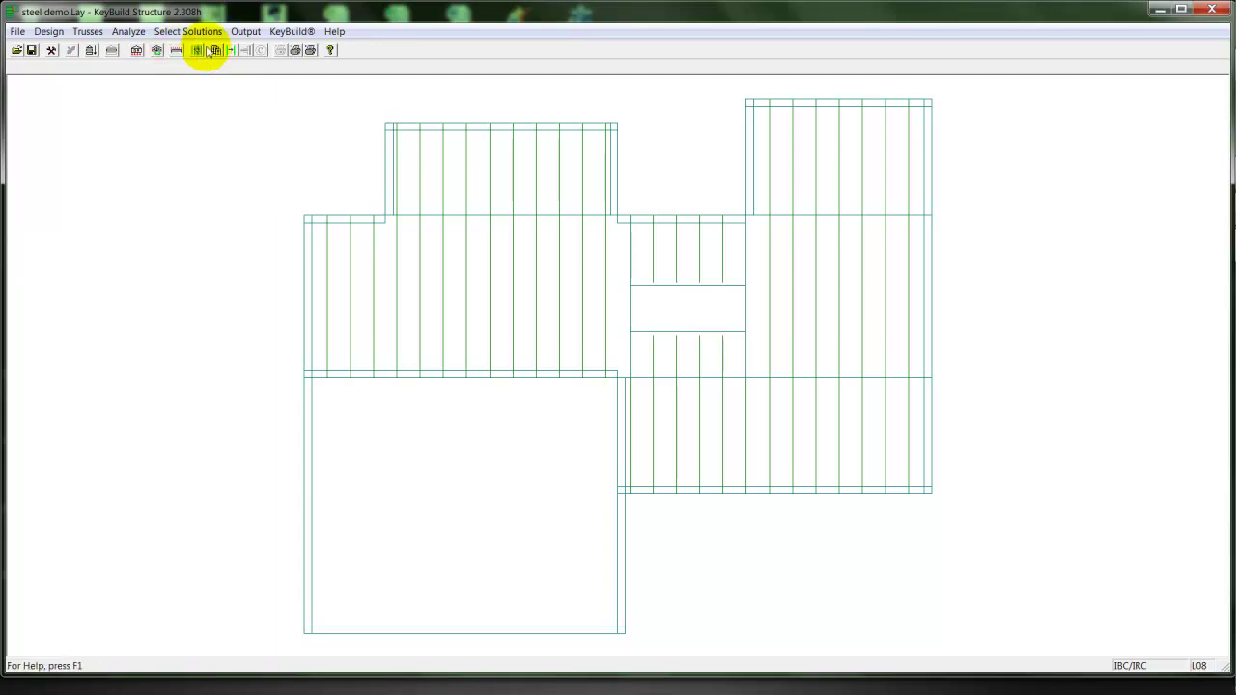
Assign product 1200S162-68 (50 ksi) at 24.0 spacing to all joist areas on level 8
left_click(197, 53)
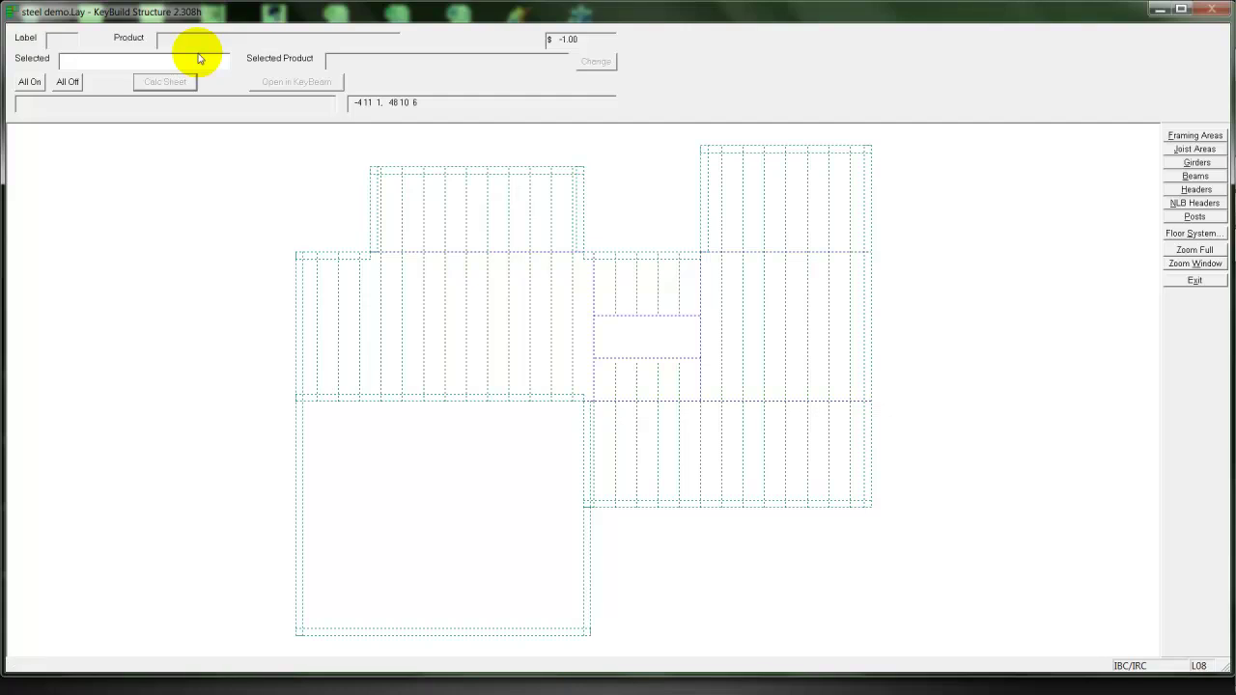
left_click(1212, 150)
left_click(847, 244)
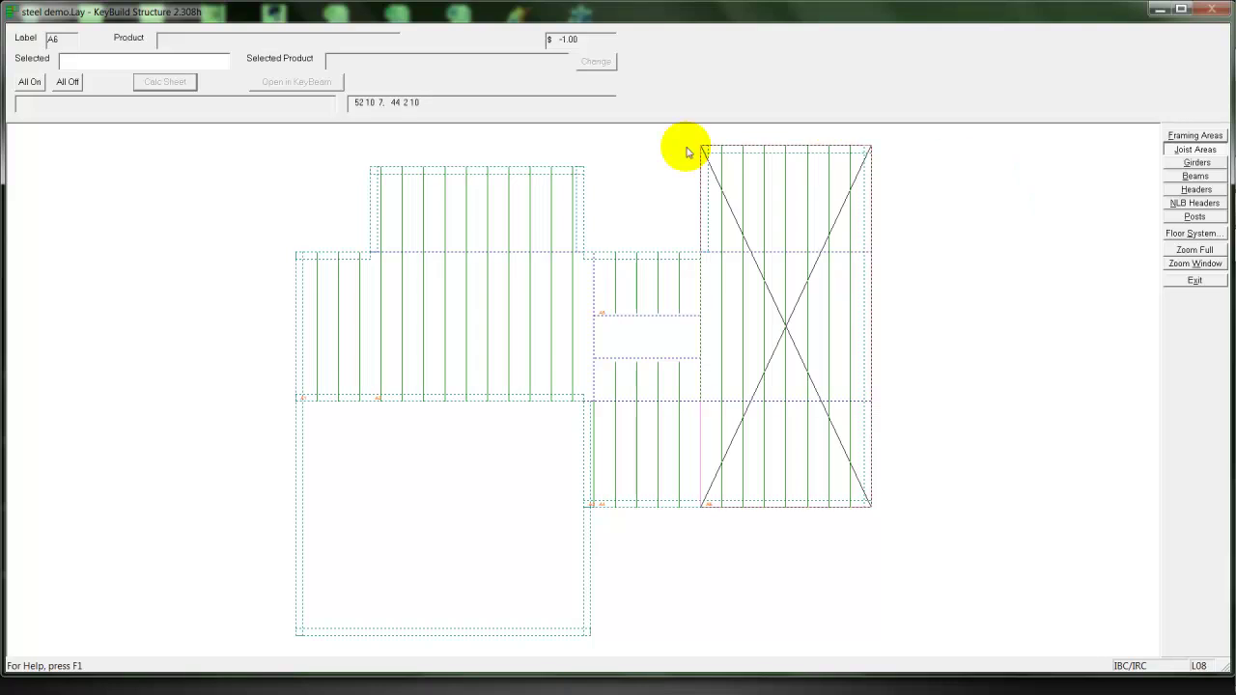
left_click(29, 82)
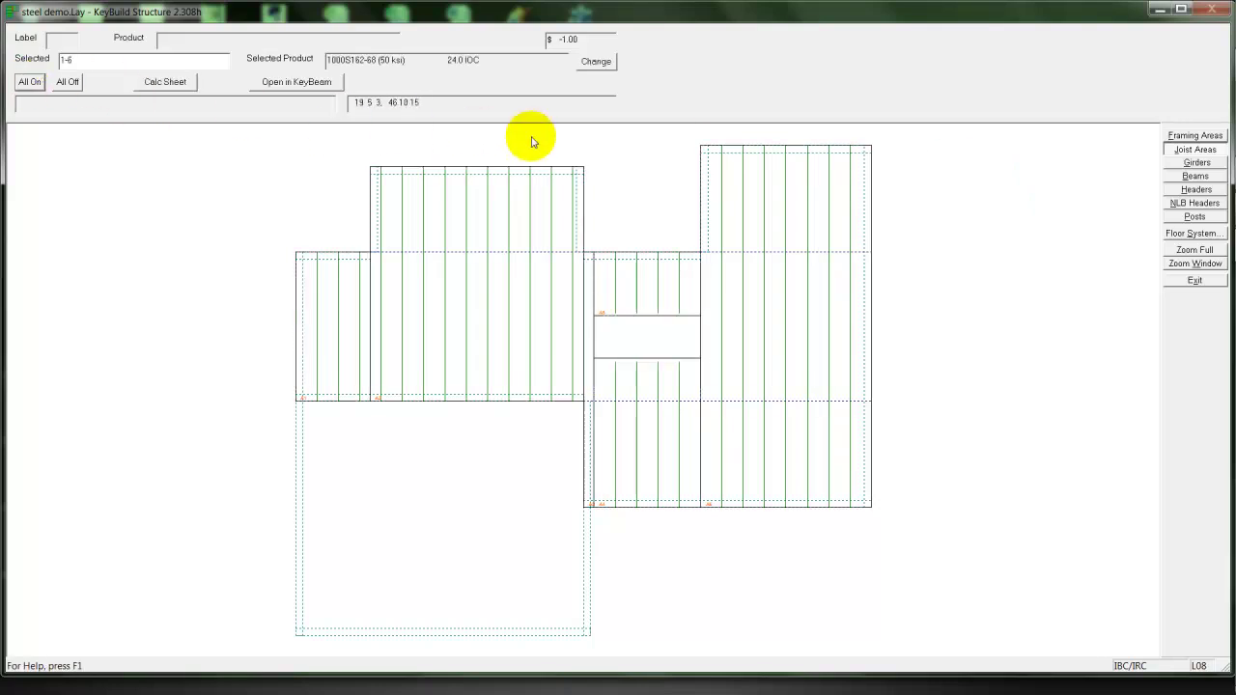
left_click(596, 62)
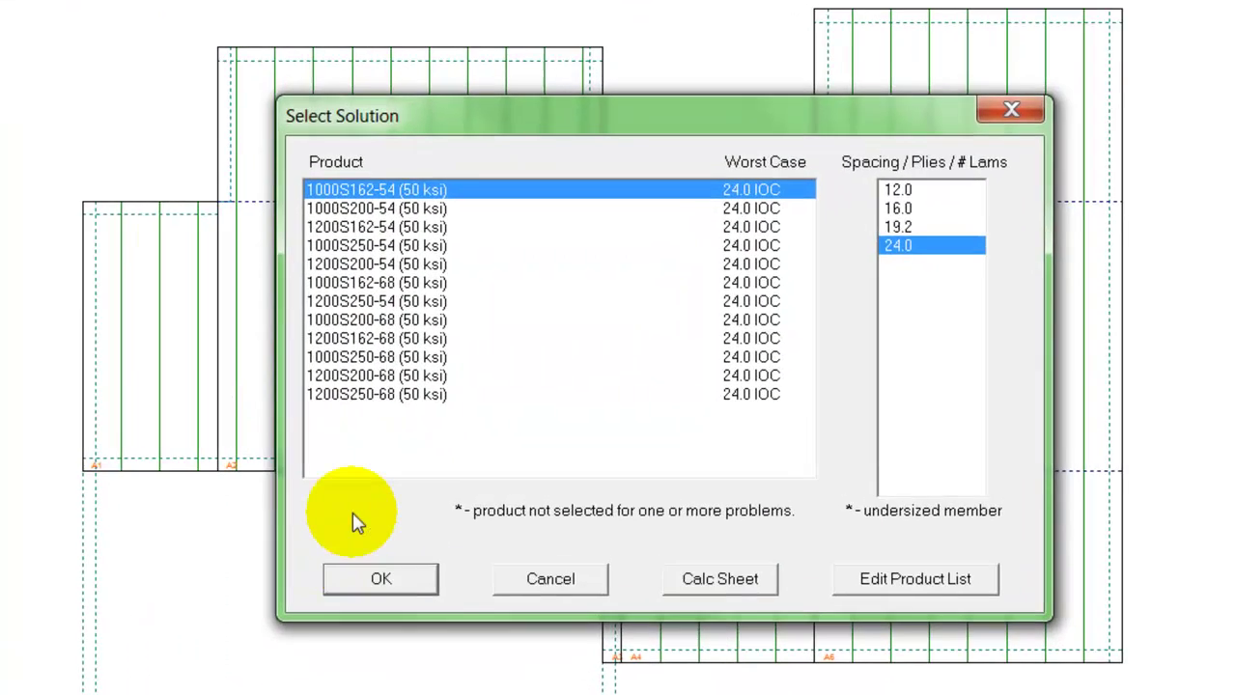
left_click(403, 337)
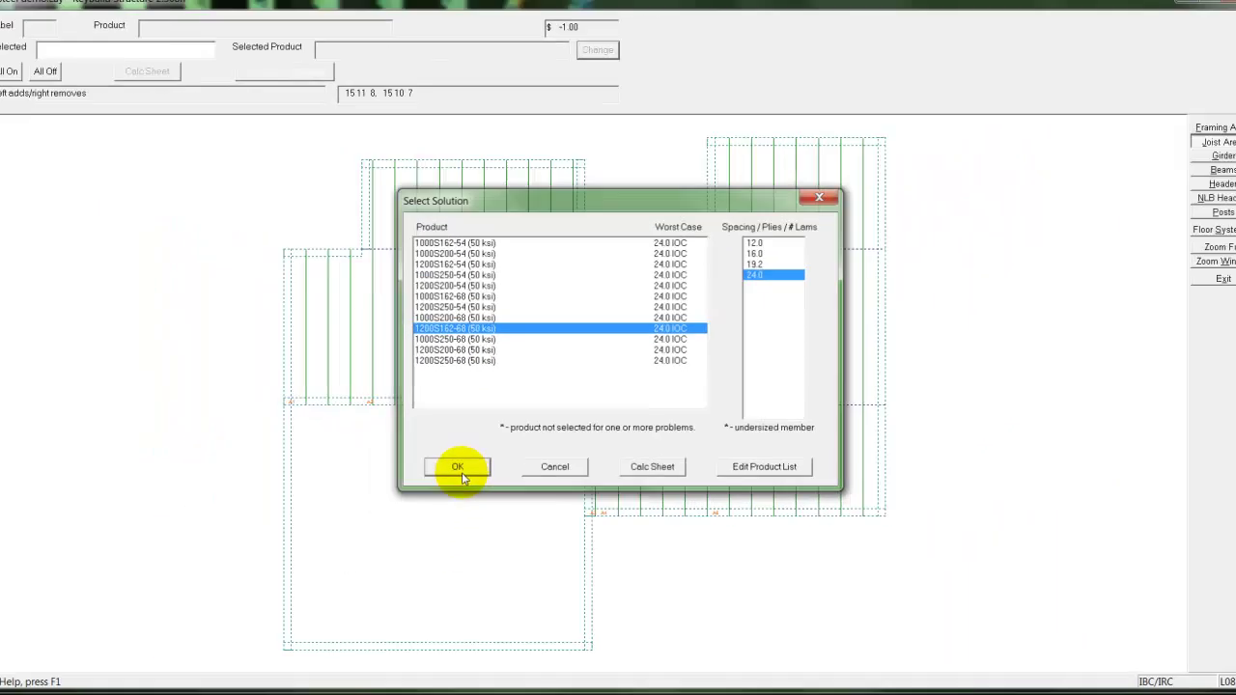
left_click(459, 472)
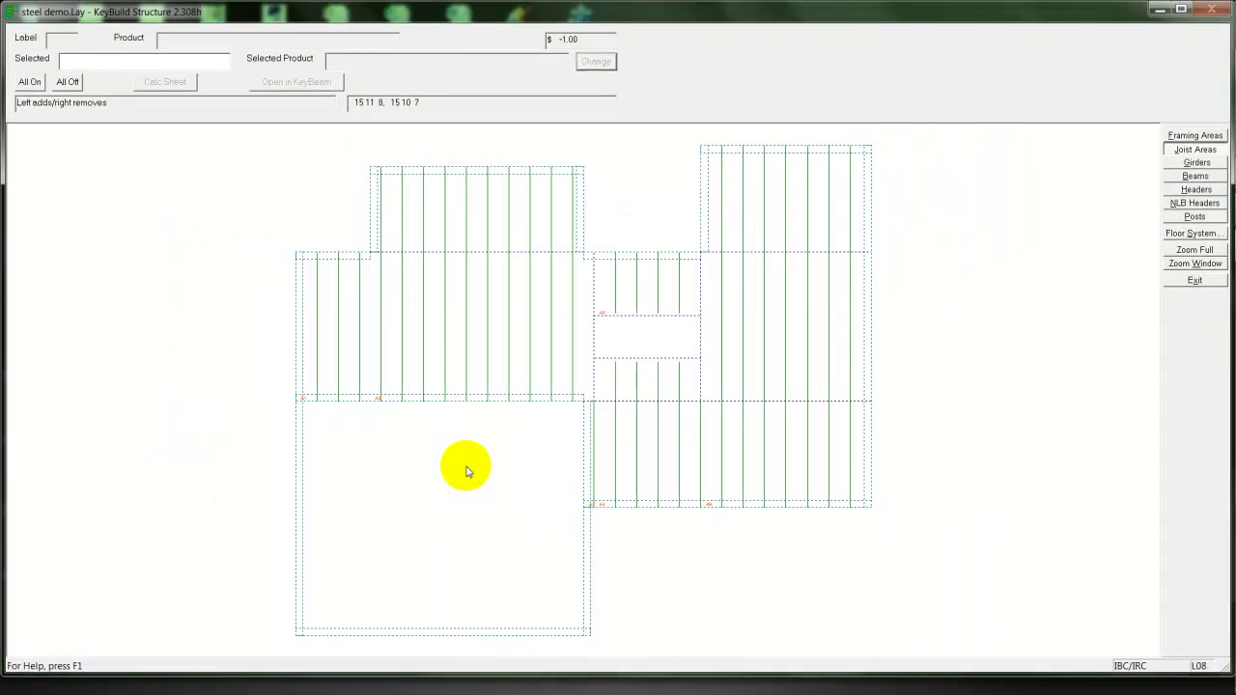
Generate the calc sheet for joist area A6 and review its loads, bearing reactions and stress design checks
left_click(805, 332)
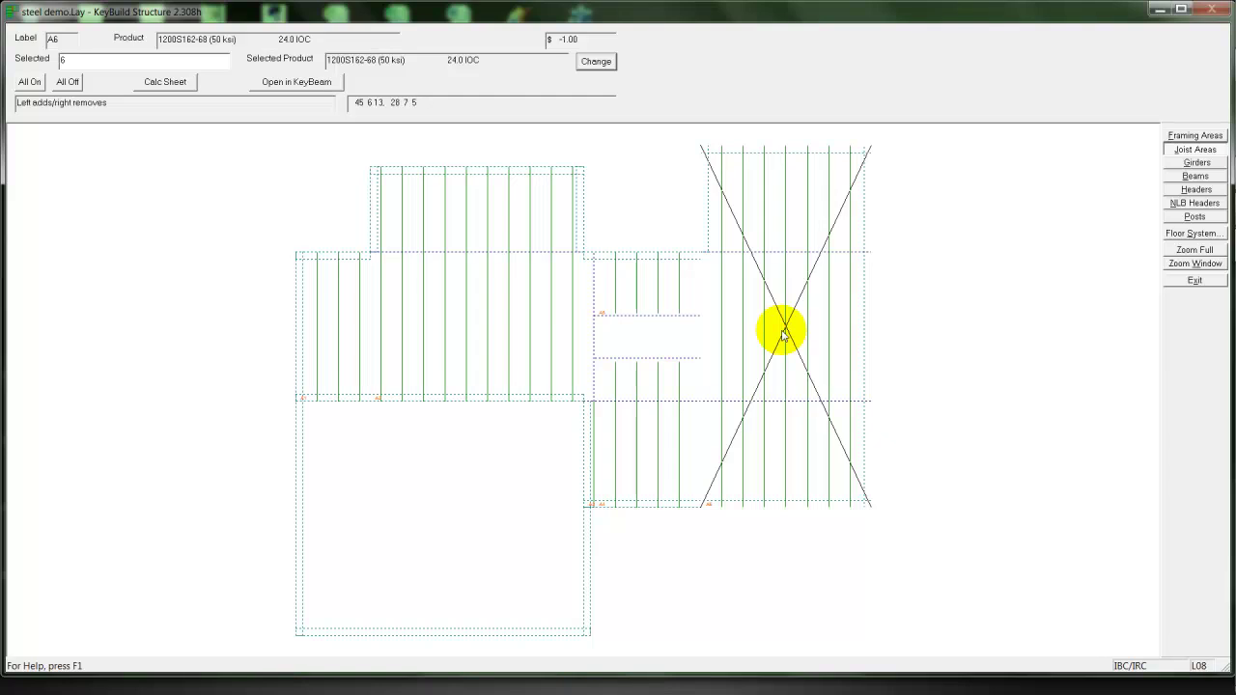
left_click(166, 81)
left_click(577, 363)
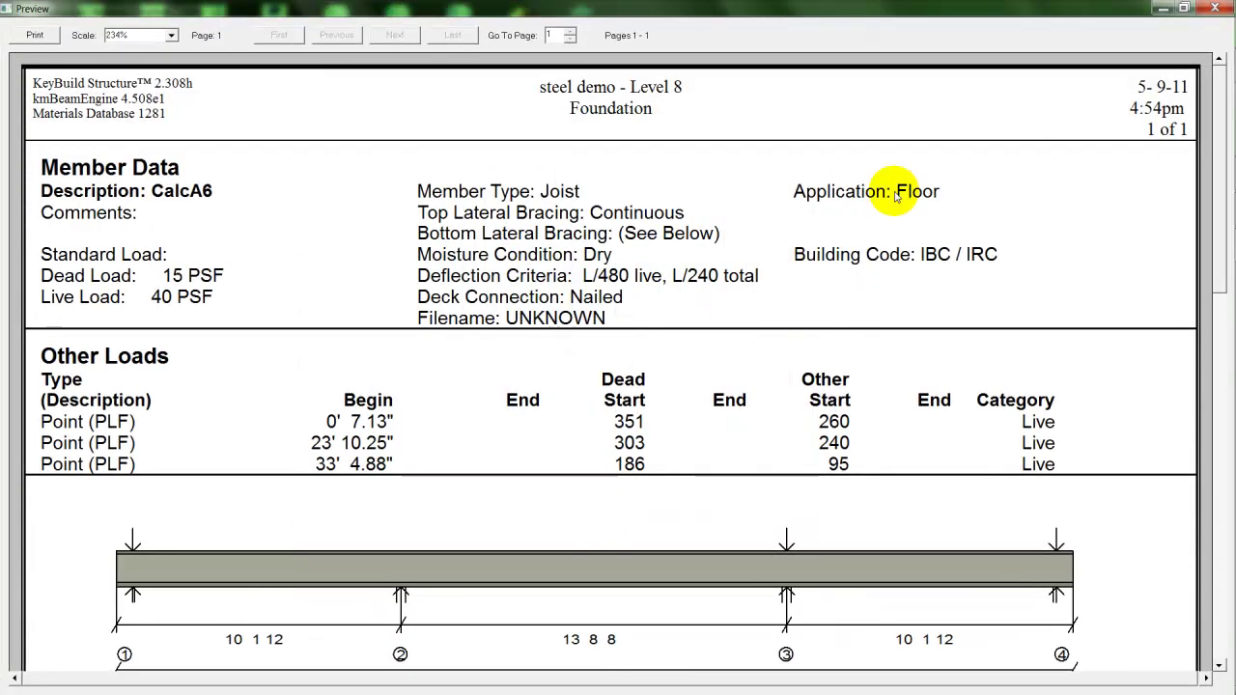
scroll(793, 342, "down", 2)
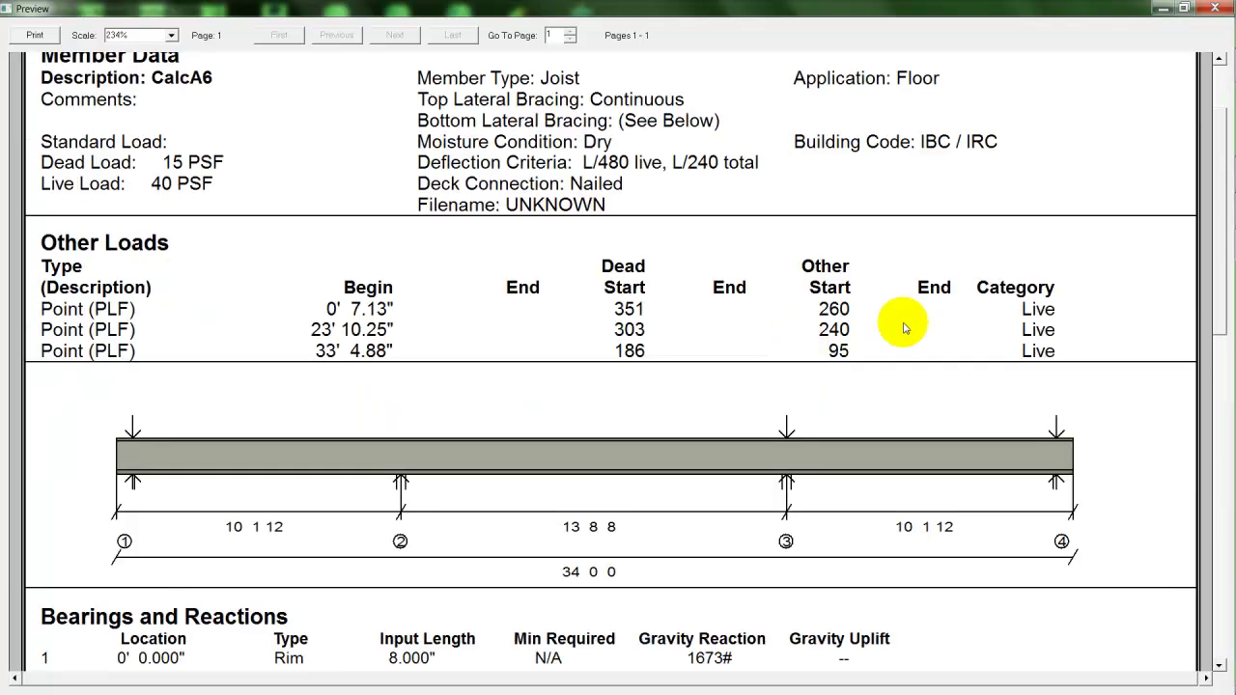
scroll(927, 333, "down", 2)
scroll(945, 334, "down", 2)
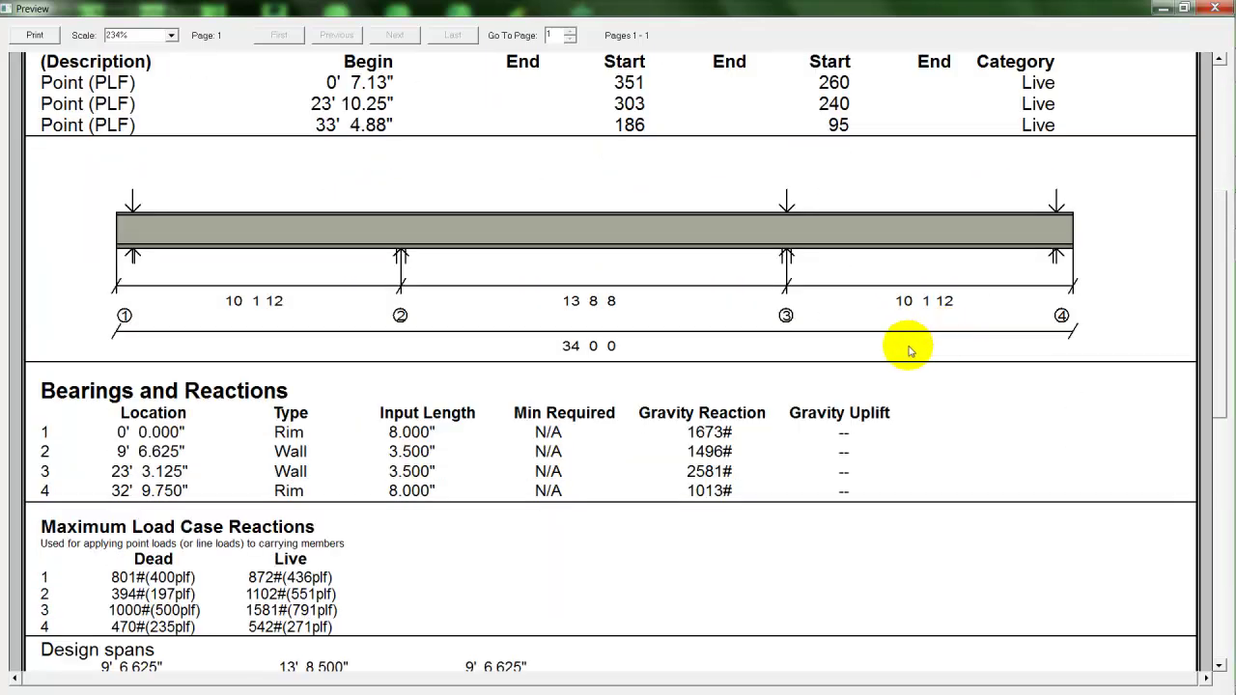
scroll(908, 350, "down", 2)
scroll(909, 348, "down", 2)
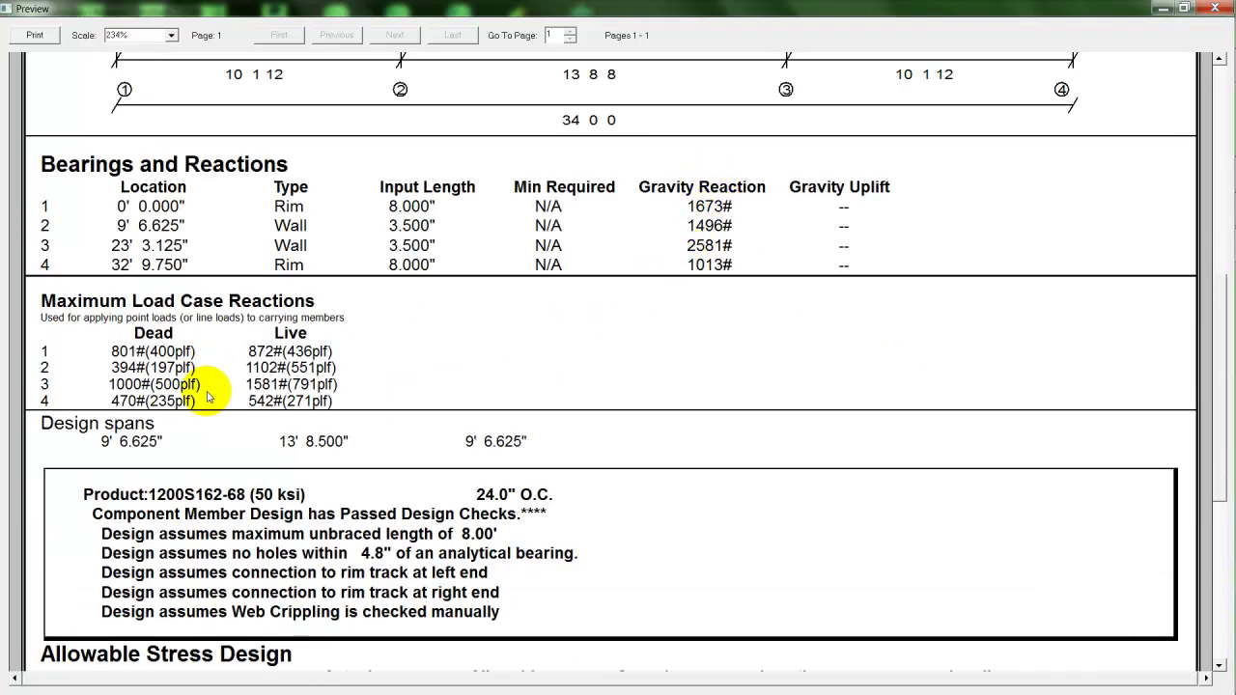
scroll(207, 396, "down", 4)
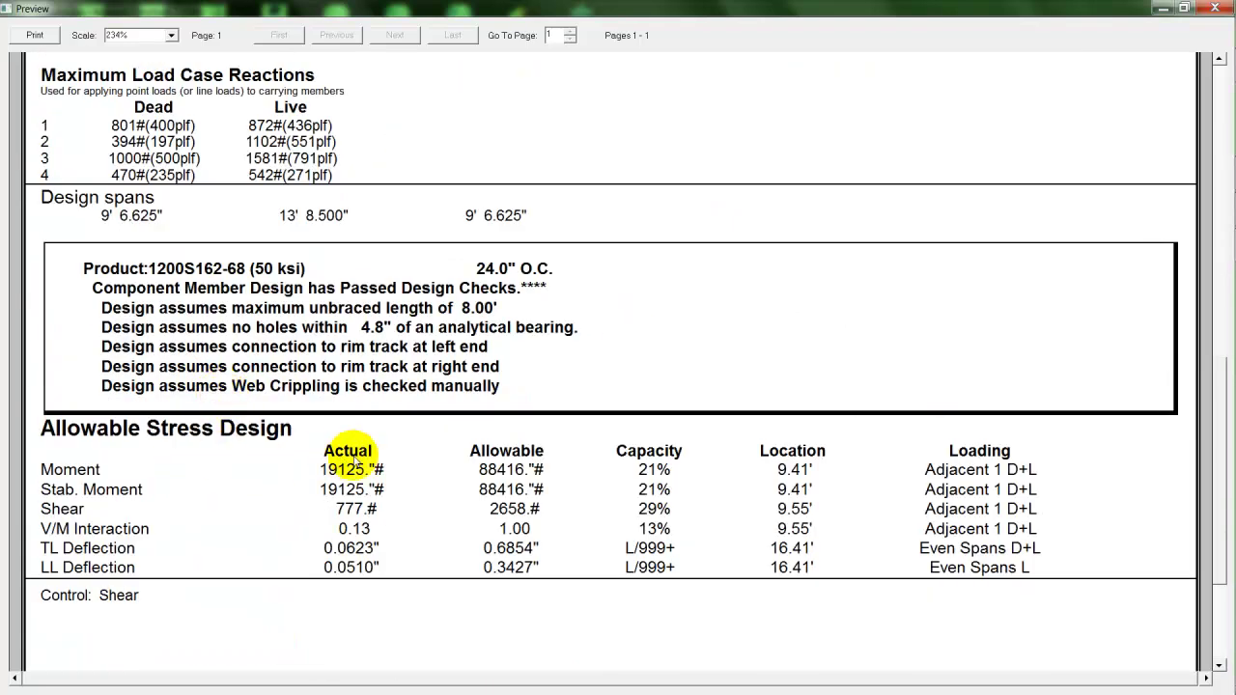
left_click(1216, 9)
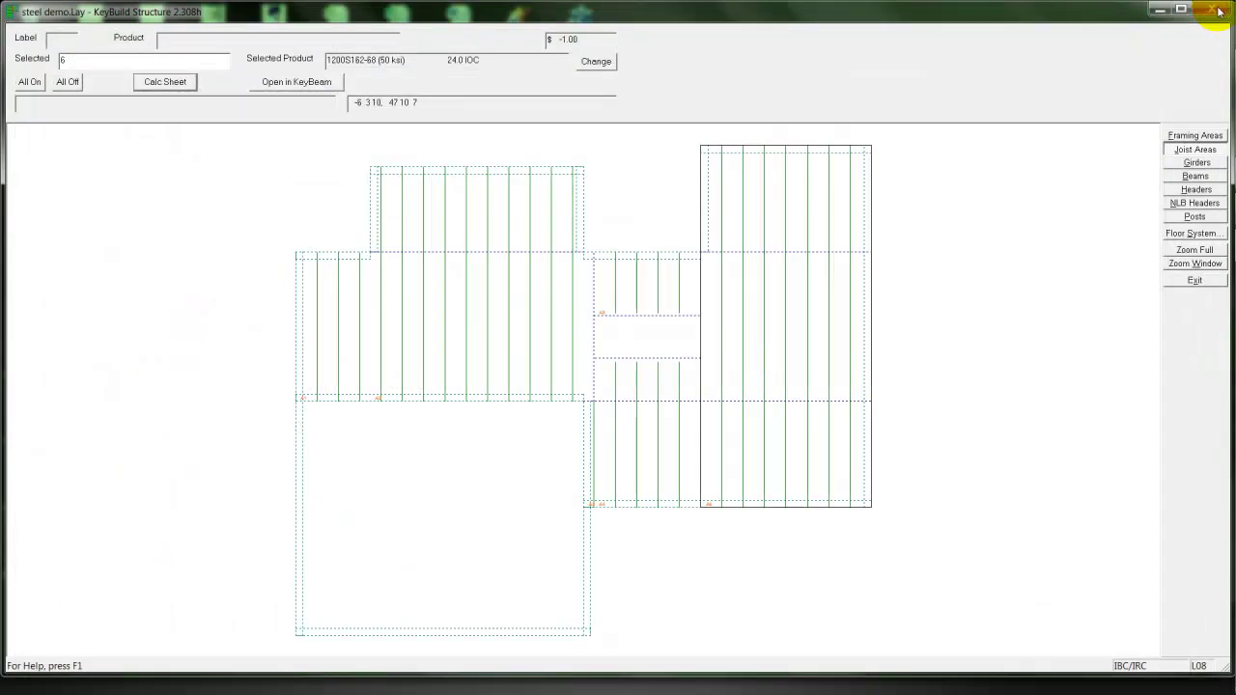
Assign product 1200S162-68 (50 ksi) with 2 plies to all girders around the floor opening
left_click(1197, 162)
left_click(28, 83)
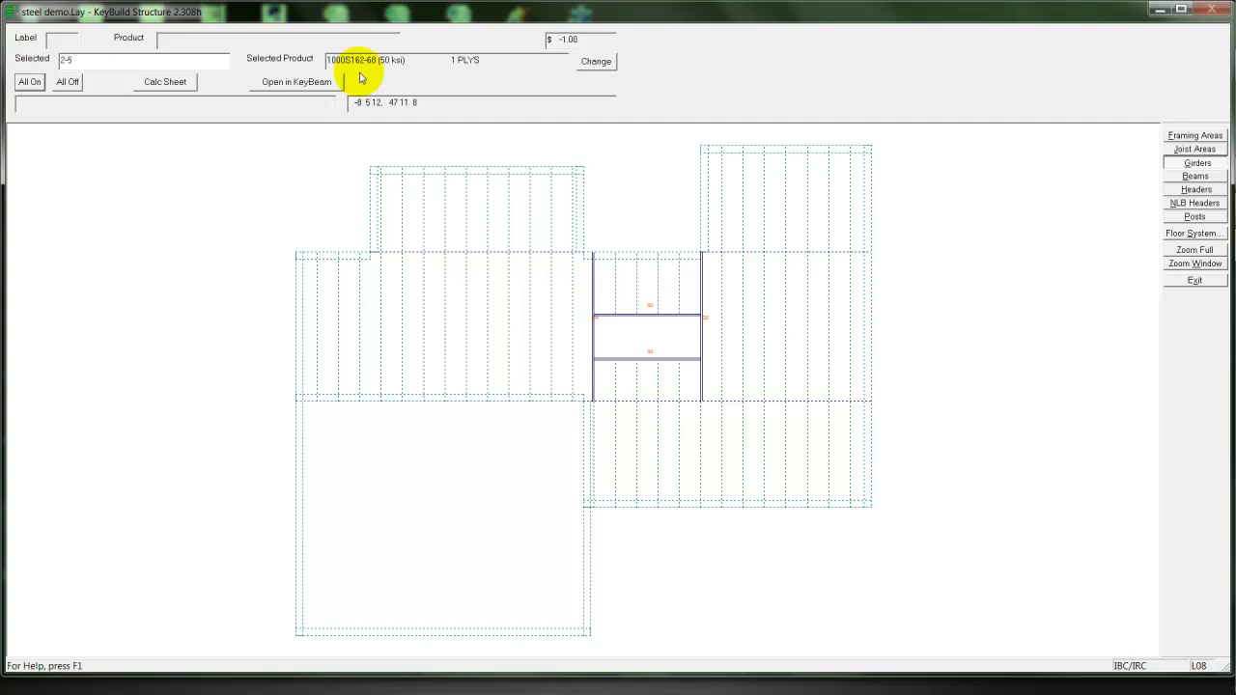
left_click(598, 62)
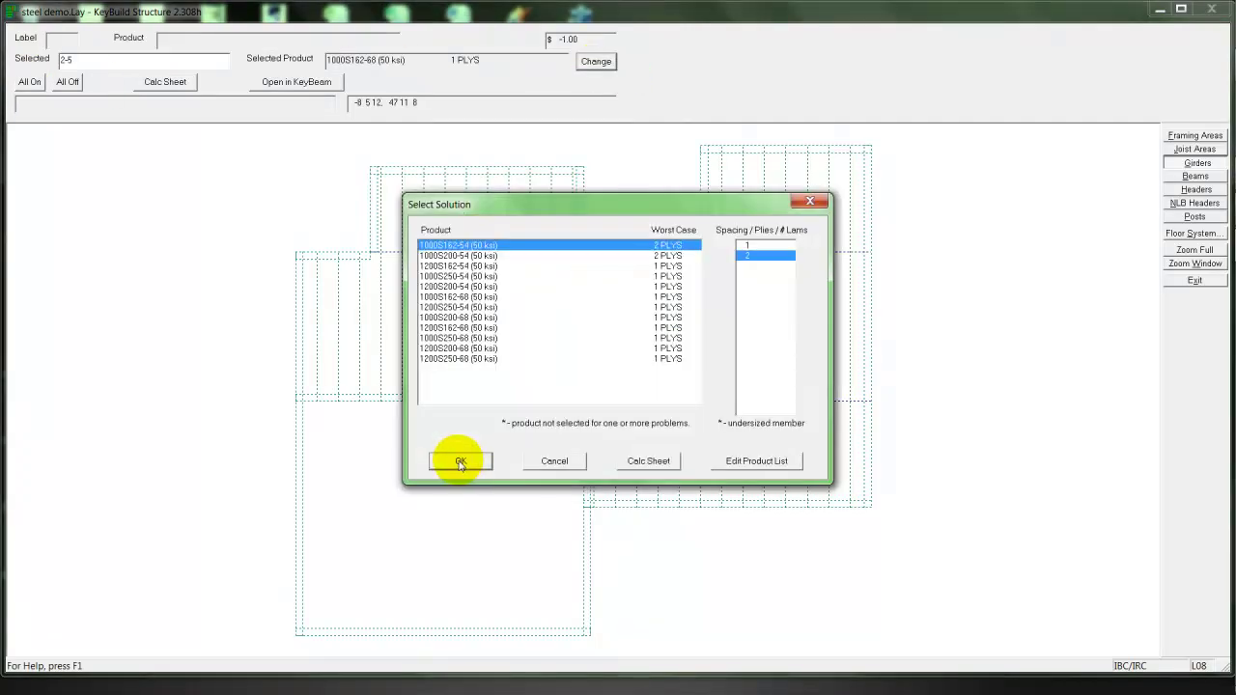
left_click(454, 327)
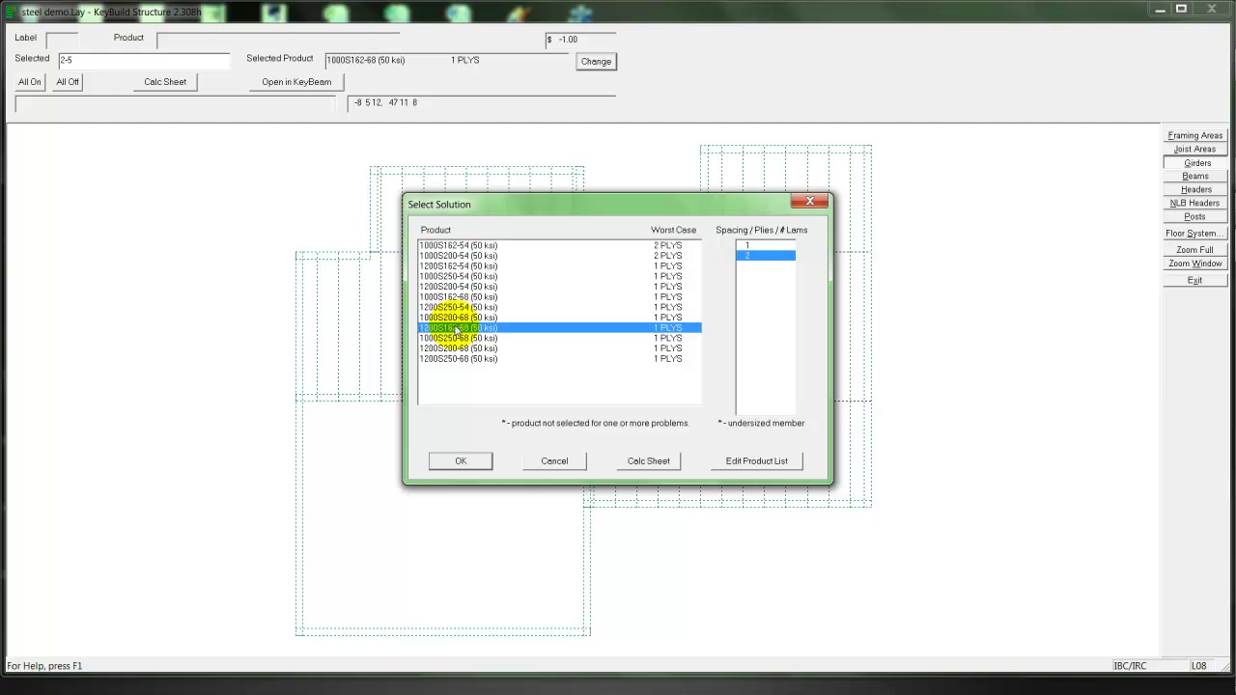
left_click(462, 462)
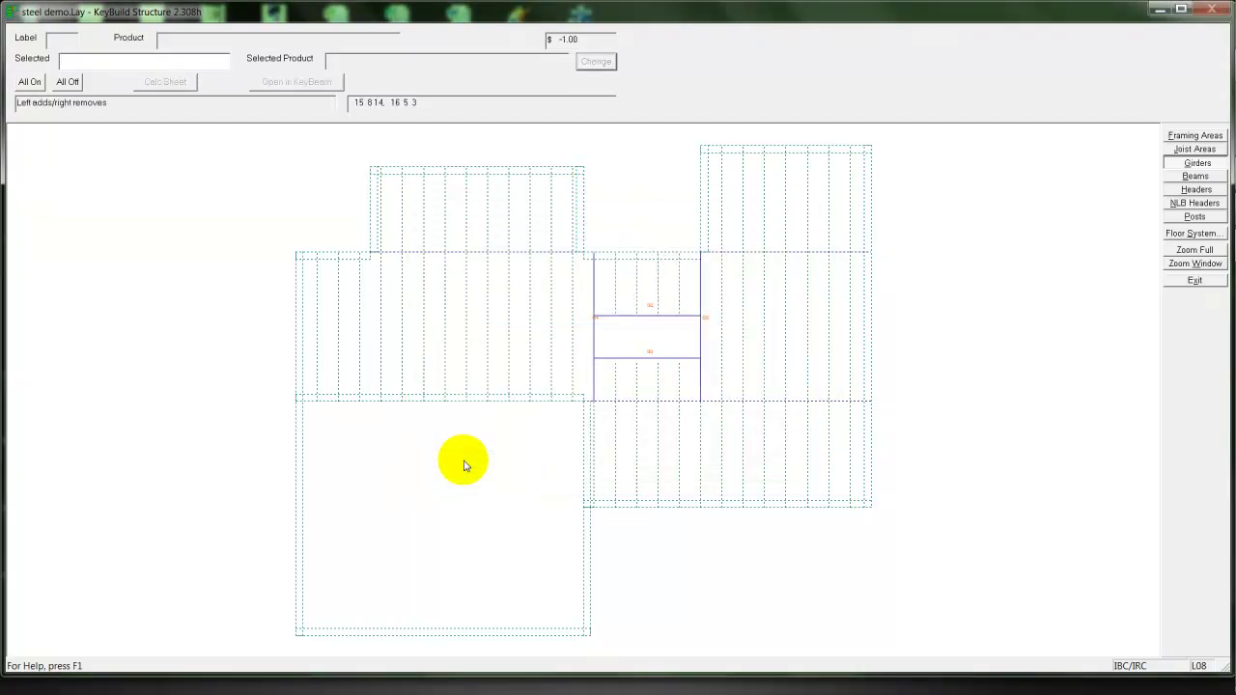
Leave solution selection and output the level 8 framing layout to a KeyPlot sheet, examining the joist plan up close
left_click(1194, 279)
left_click(296, 50)
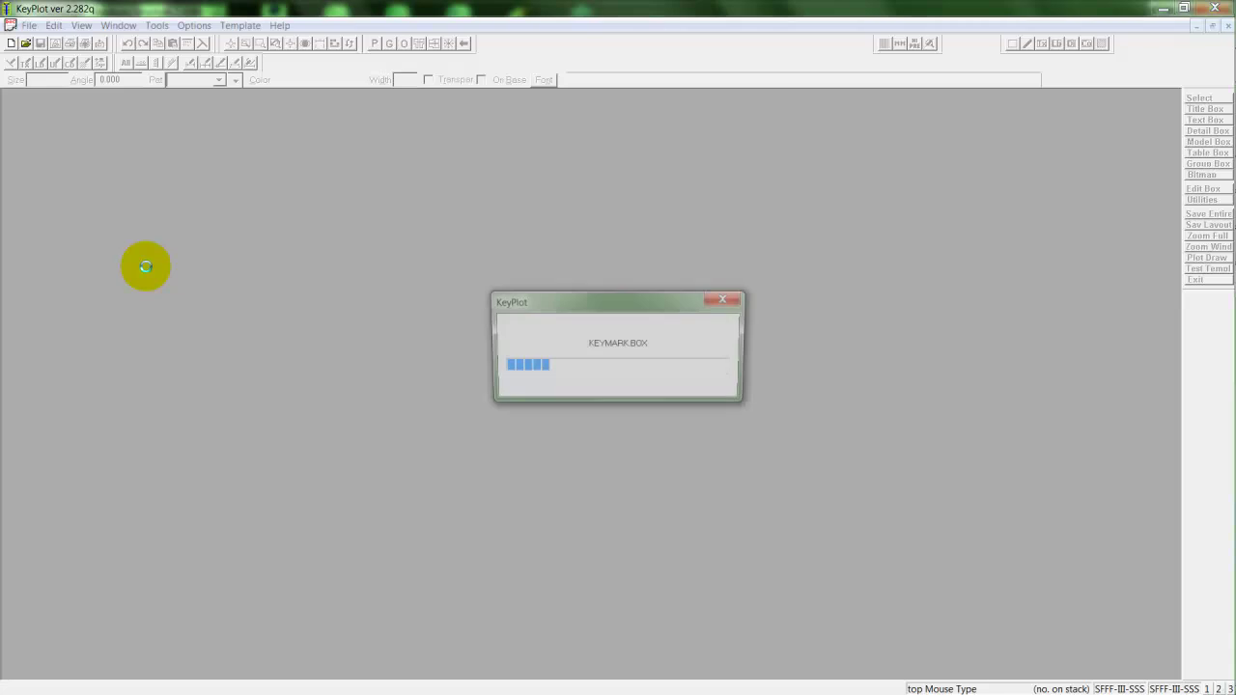
scroll(637, 444, "up", 2)
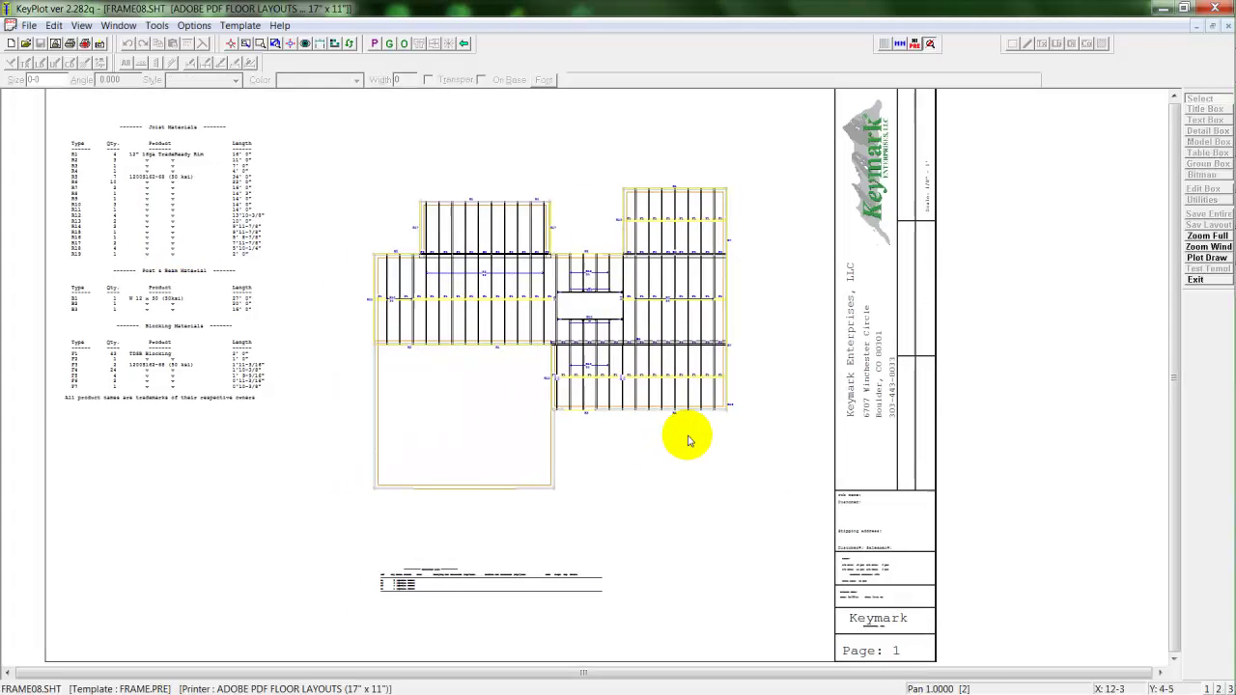
scroll(637, 302, "up", 1)
scroll(637, 300, "up", 6)
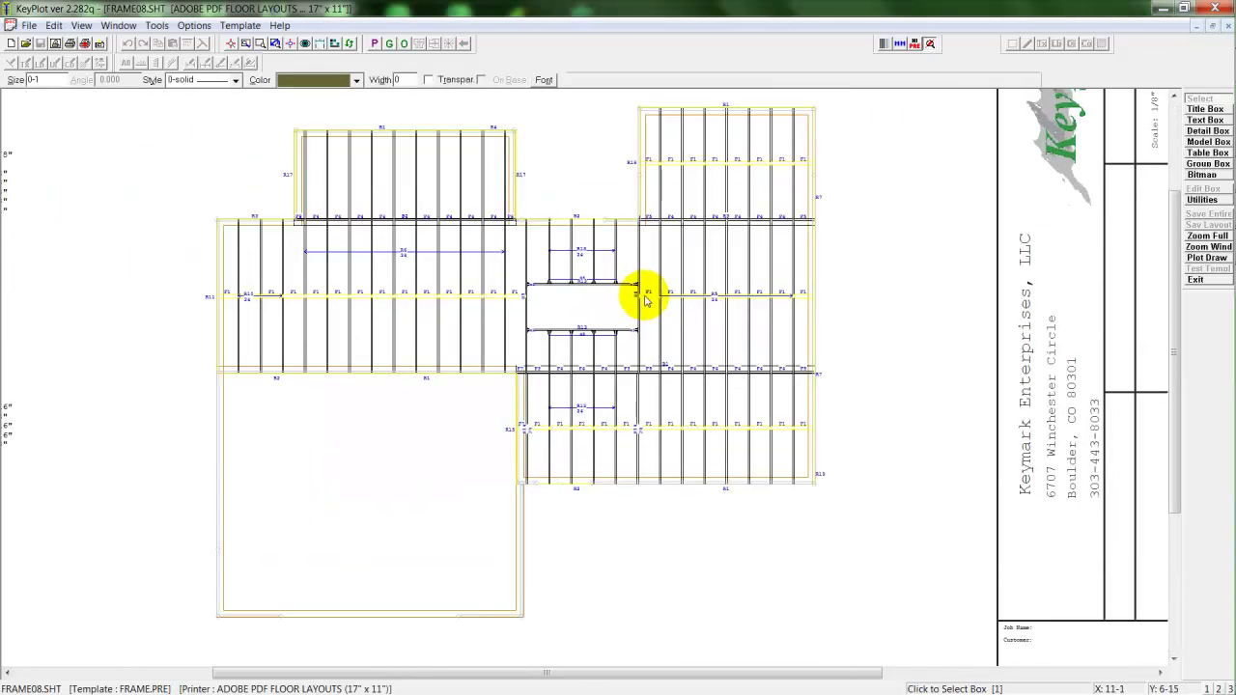
Add a running dimension string from the wall edge across the first three joists above rim R1 of the upper-right wing
middle_click_drag(691, 330, 587, 551)
scroll(635, 268, "up", 2)
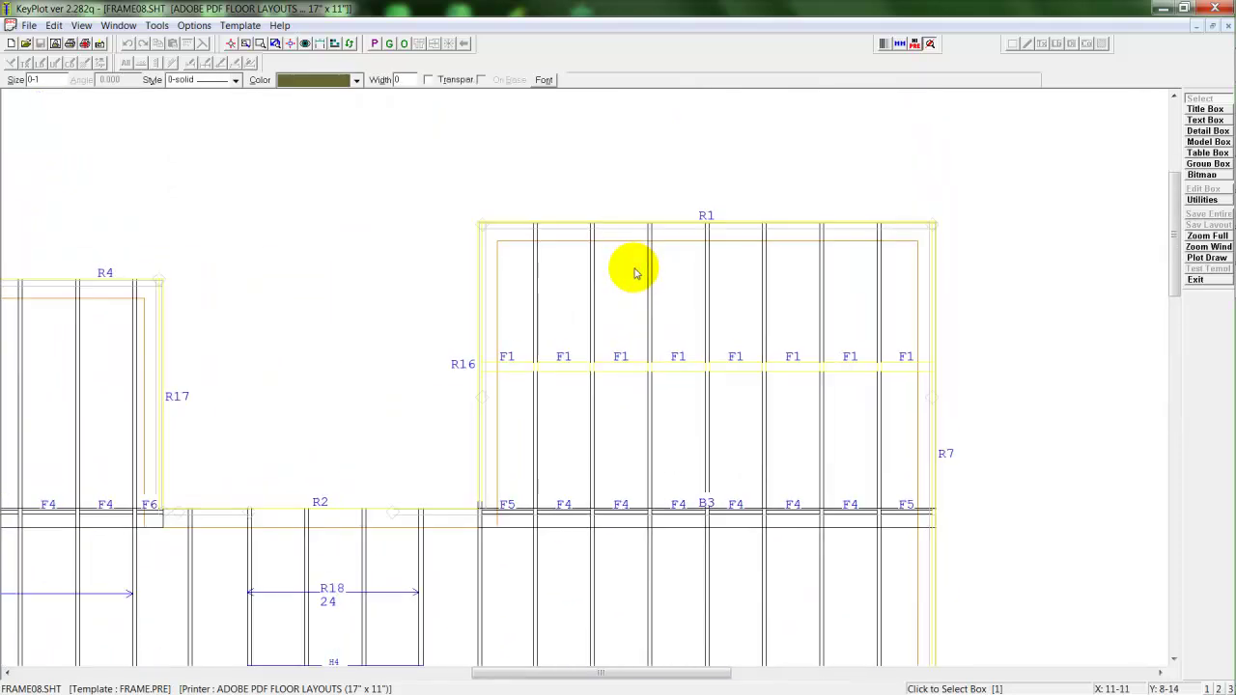
scroll(624, 276, "up", 1)
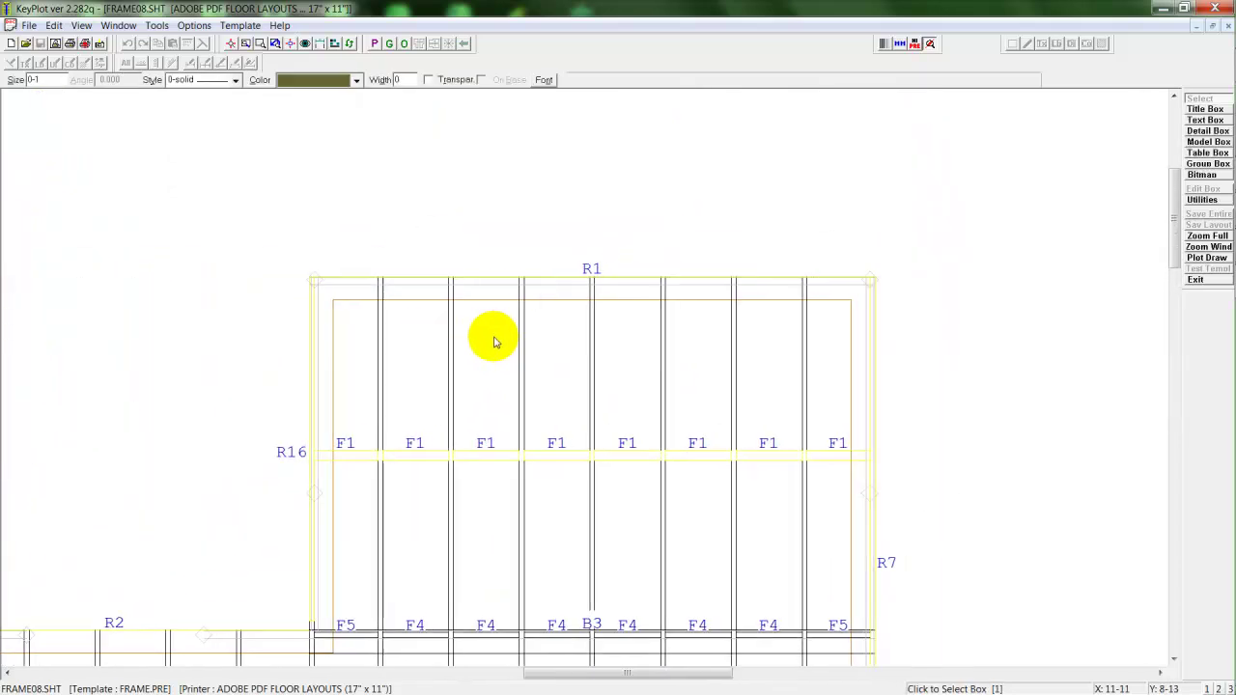
double_click(359, 309)
left_click(190, 63)
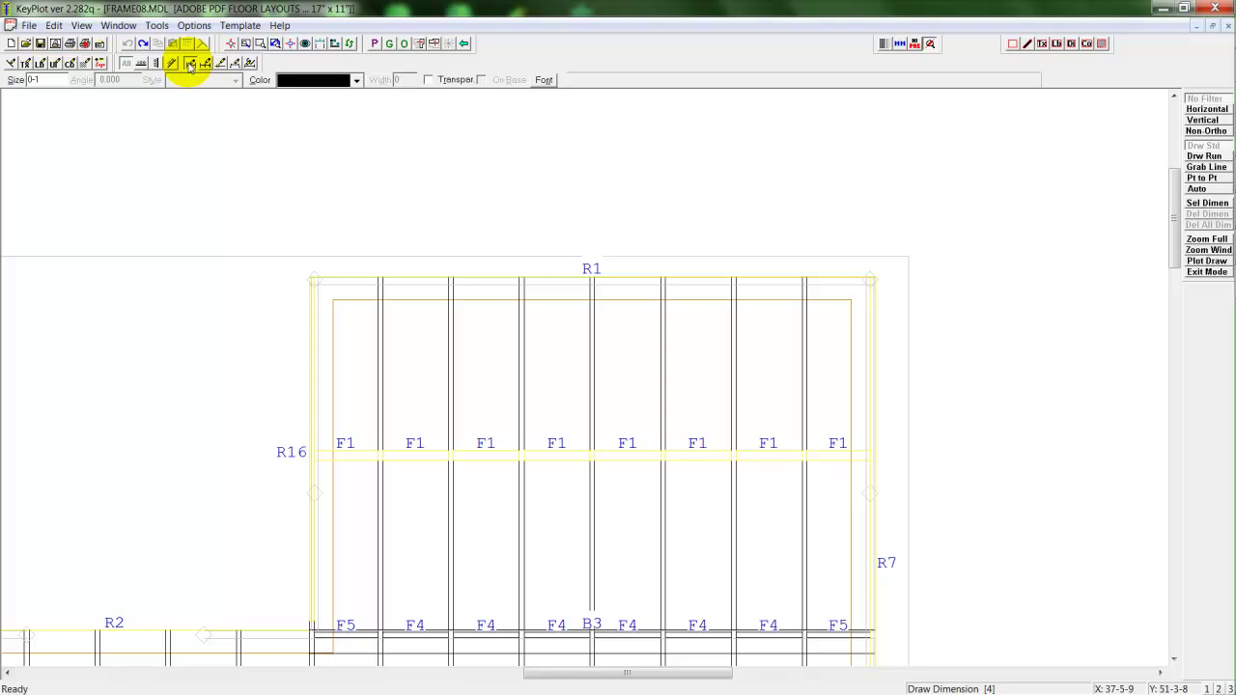
left_click(376, 254)
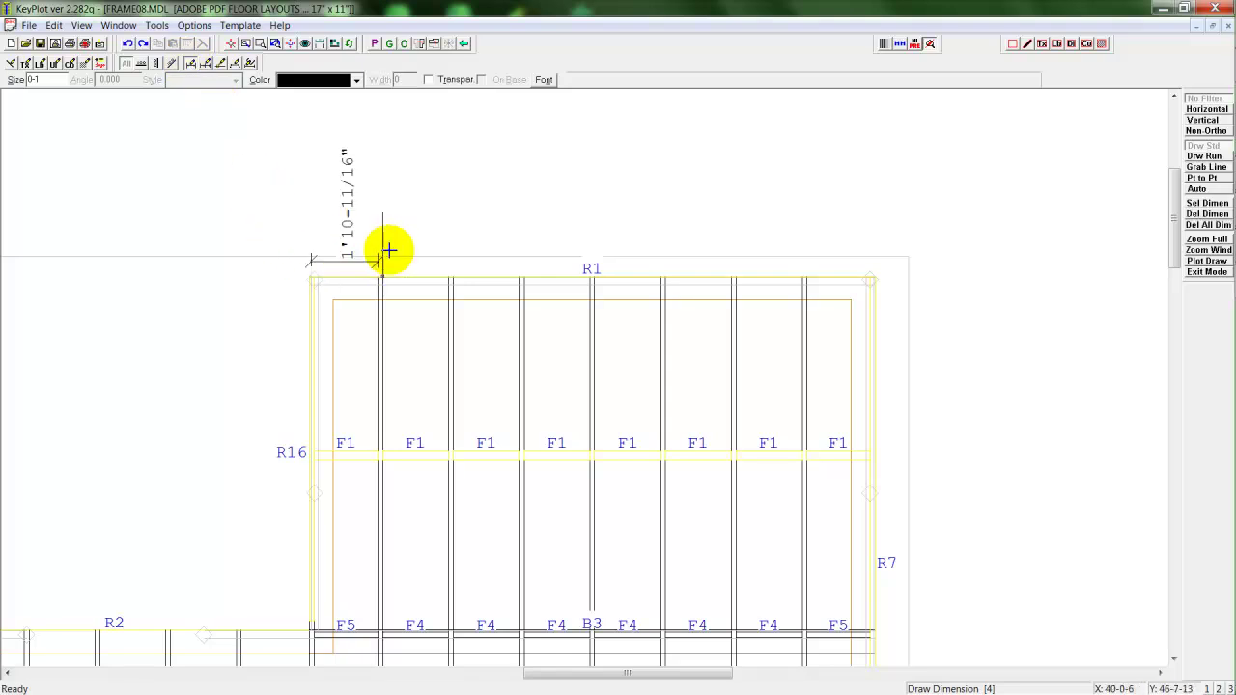
left_click(447, 253)
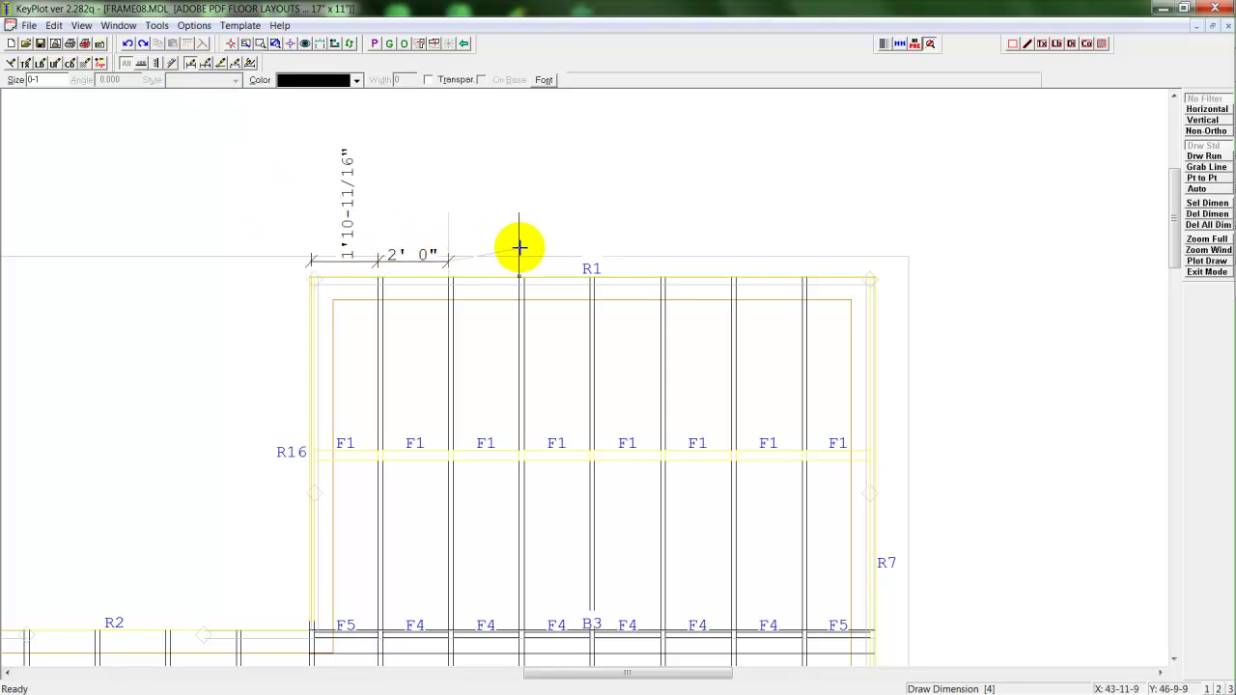
left_click(520, 251)
right_click(570, 275)
Examine the full joist layout on the sheet and its list of joist, post and beam, and blocking materials
scroll(605, 262, "down", 1)
middle_click_drag(604, 262, 773, 135)
scroll(772, 137, "down", 3)
scroll(484, 422, "down", 3)
middle_click_drag(489, 399, 544, 262)
scroll(544, 262, "down", 1)
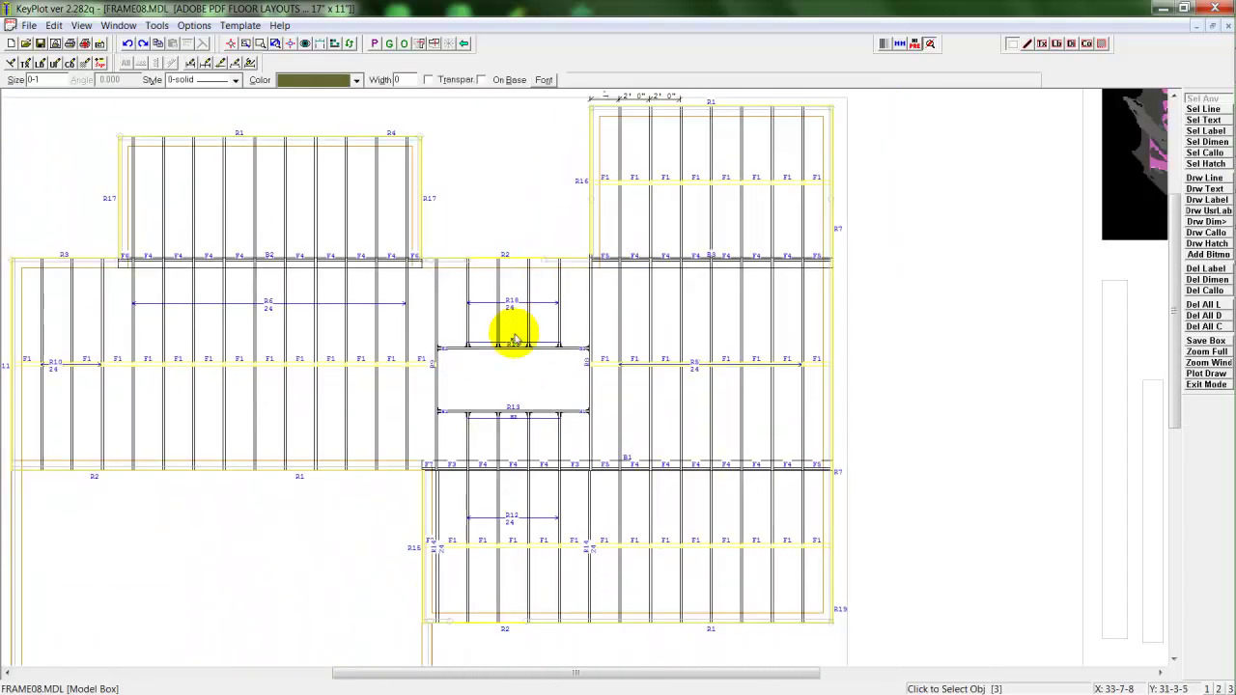
scroll(511, 334, "down", 1)
middle_click_drag(511, 335, 728, 323)
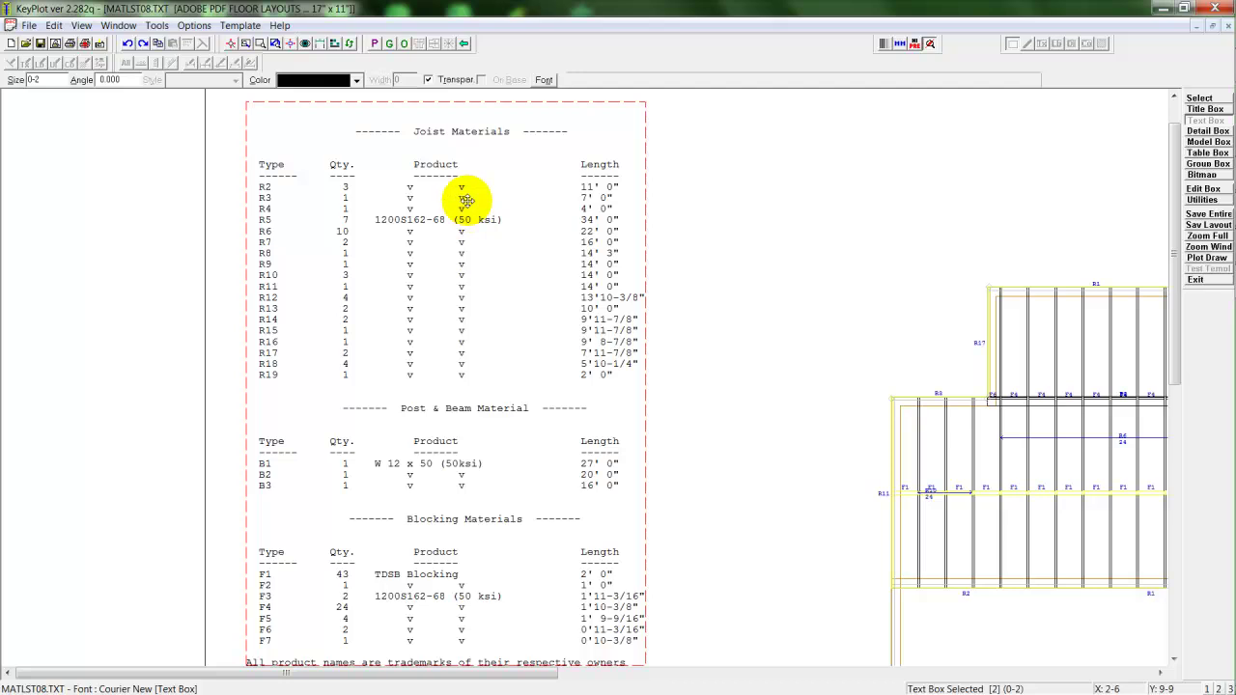
middle_click_drag(462, 325, 9, 260)
middle_click_drag(537, 291, 302, 225)
left_click(381, 241)
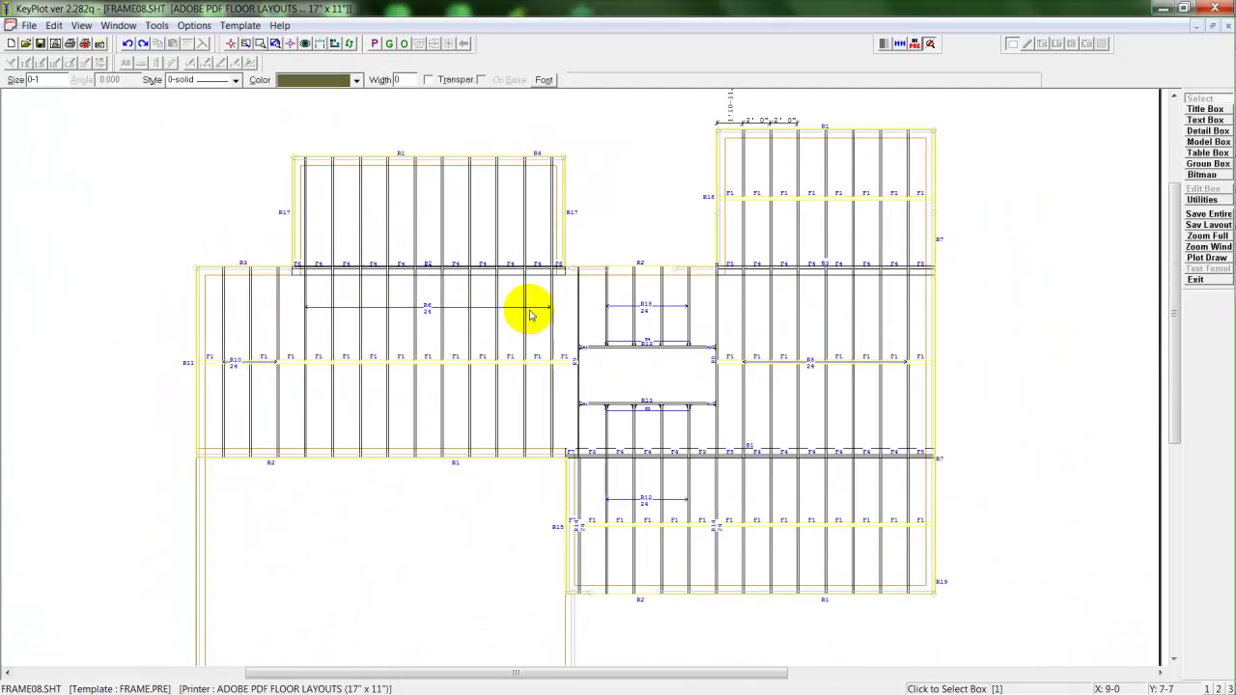
middle_click_drag(604, 327, 432, 290)
scroll(426, 290, "down", 4)
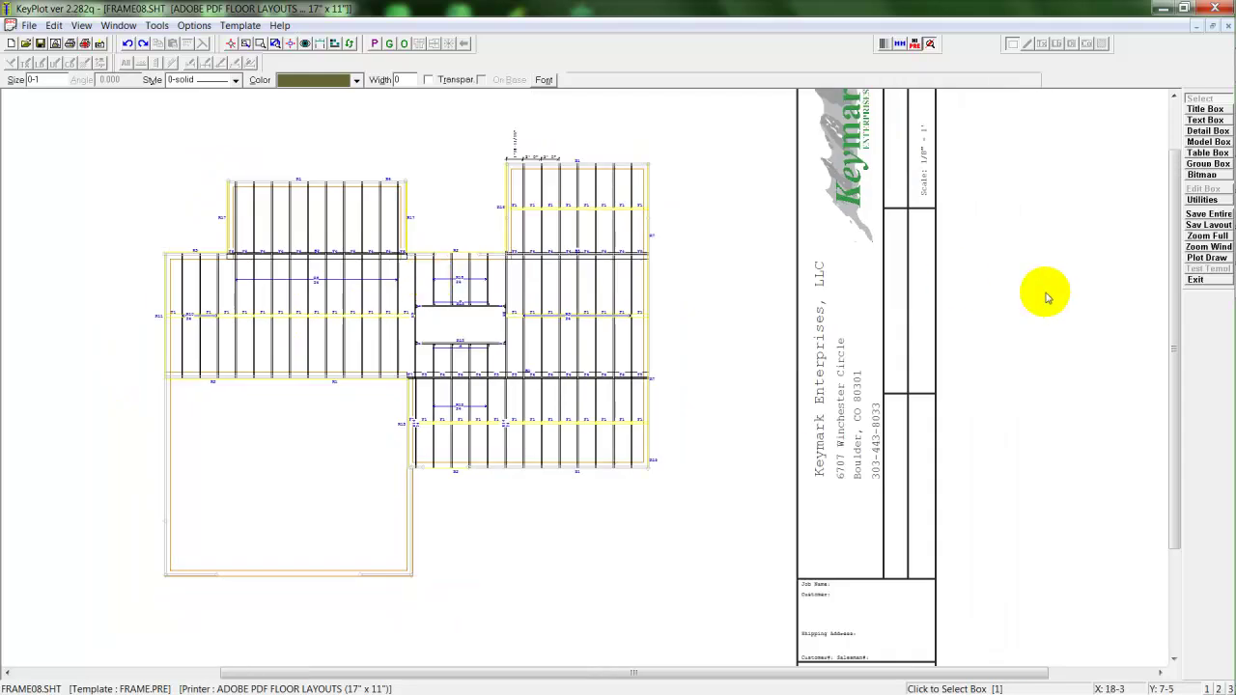
Leave the plot sheet and open the level 15 walls in KeyBuild's wall panel editor
left_click(1197, 280)
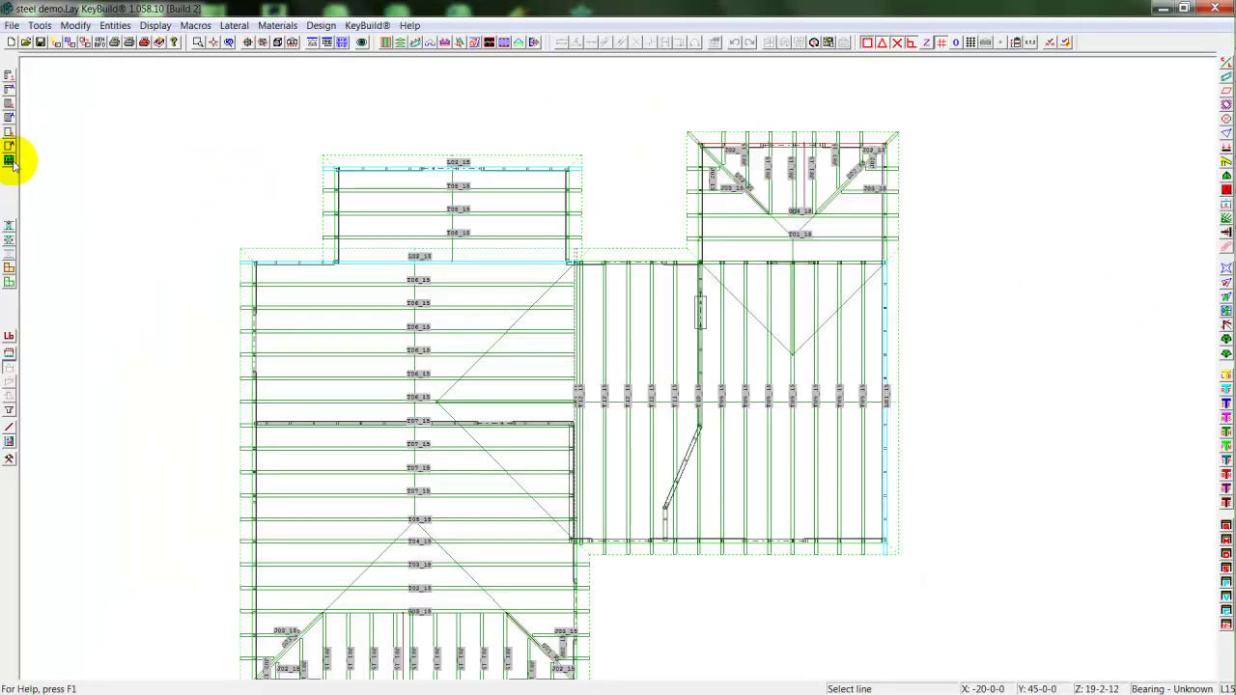
left_click(13, 161)
middle_click_drag(458, 349, 580, 353)
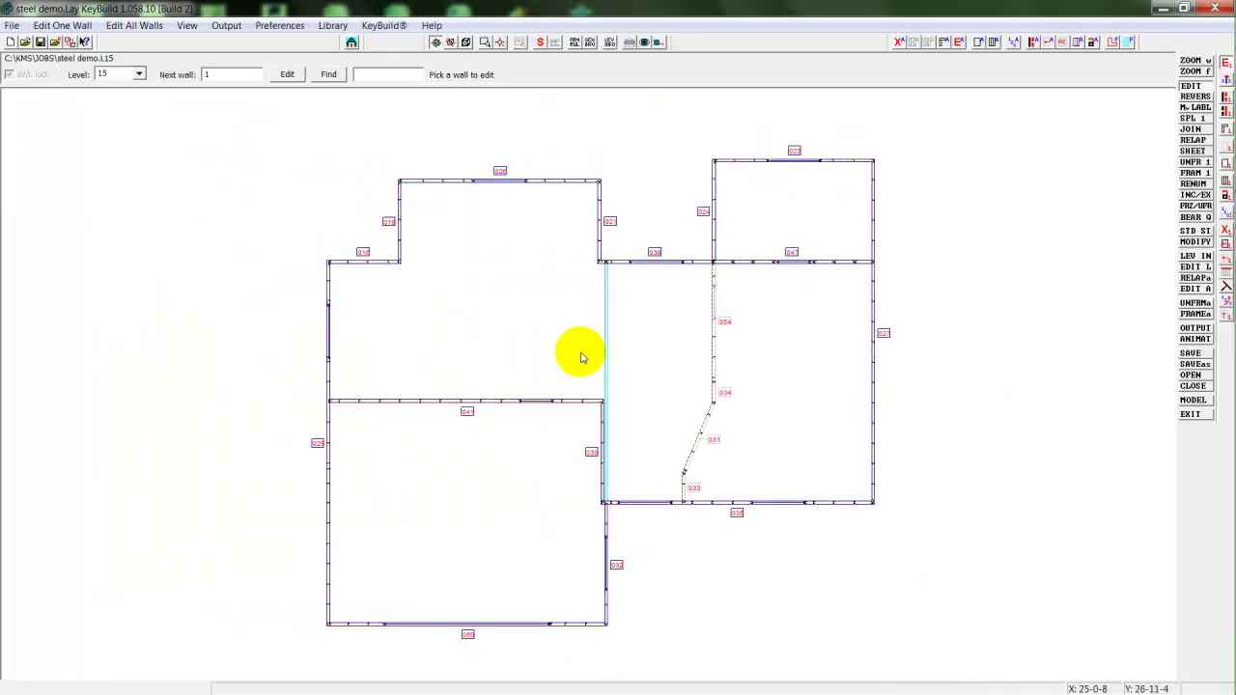
Relap the exterior wall corner at the outer end of wall 016
scroll(373, 262, "up", 4)
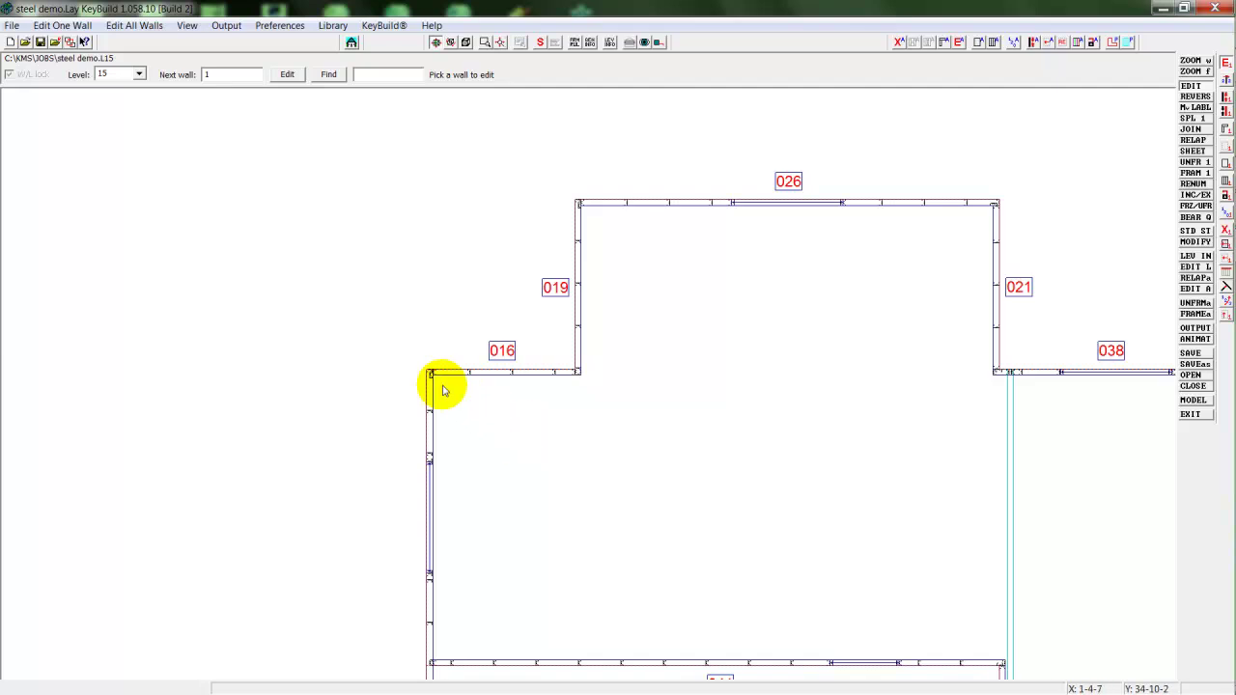
scroll(435, 378, "up", 2)
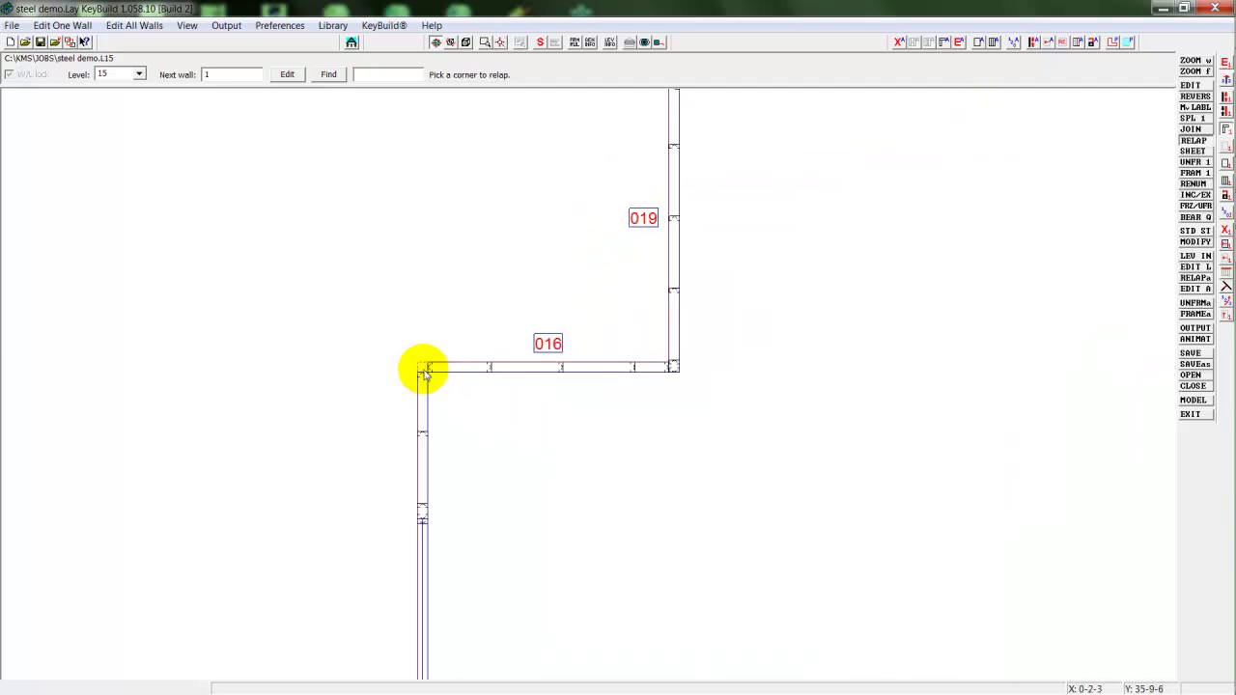
left_click(425, 372)
scroll(497, 492, "down", 4)
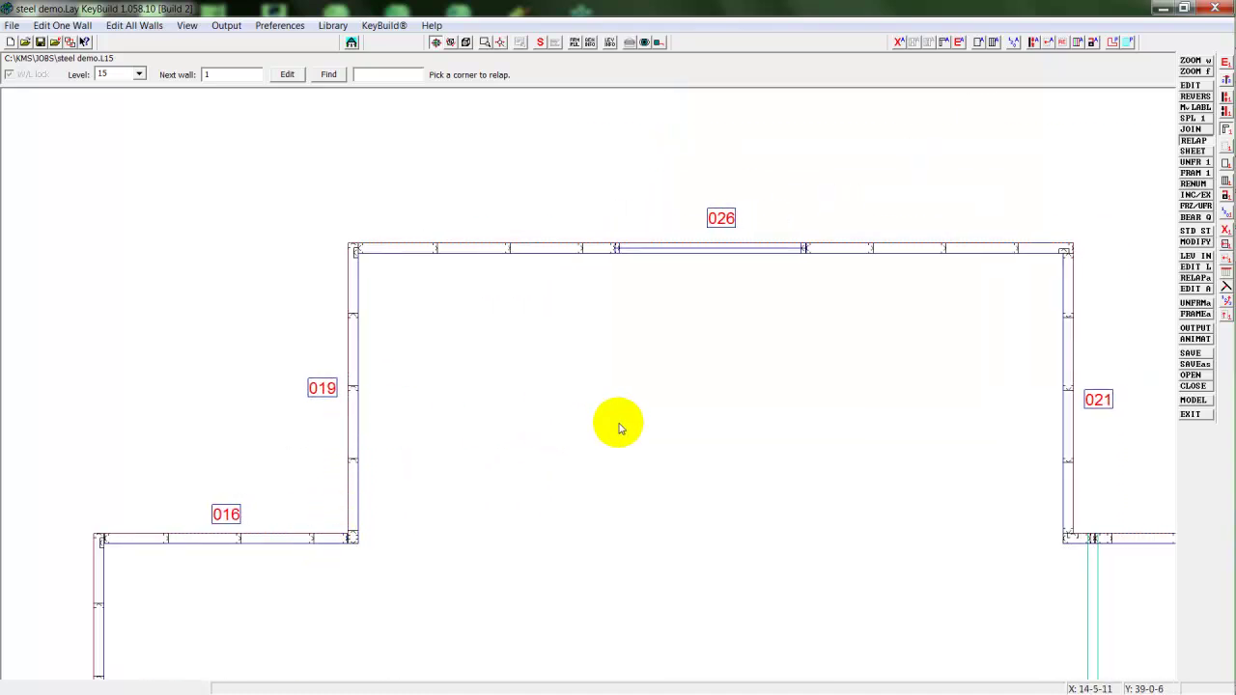
Split wall 024 into two panels with a right side length of 6-3-8 and new wall name 025
middle_click_drag(611, 419, 231, 380)
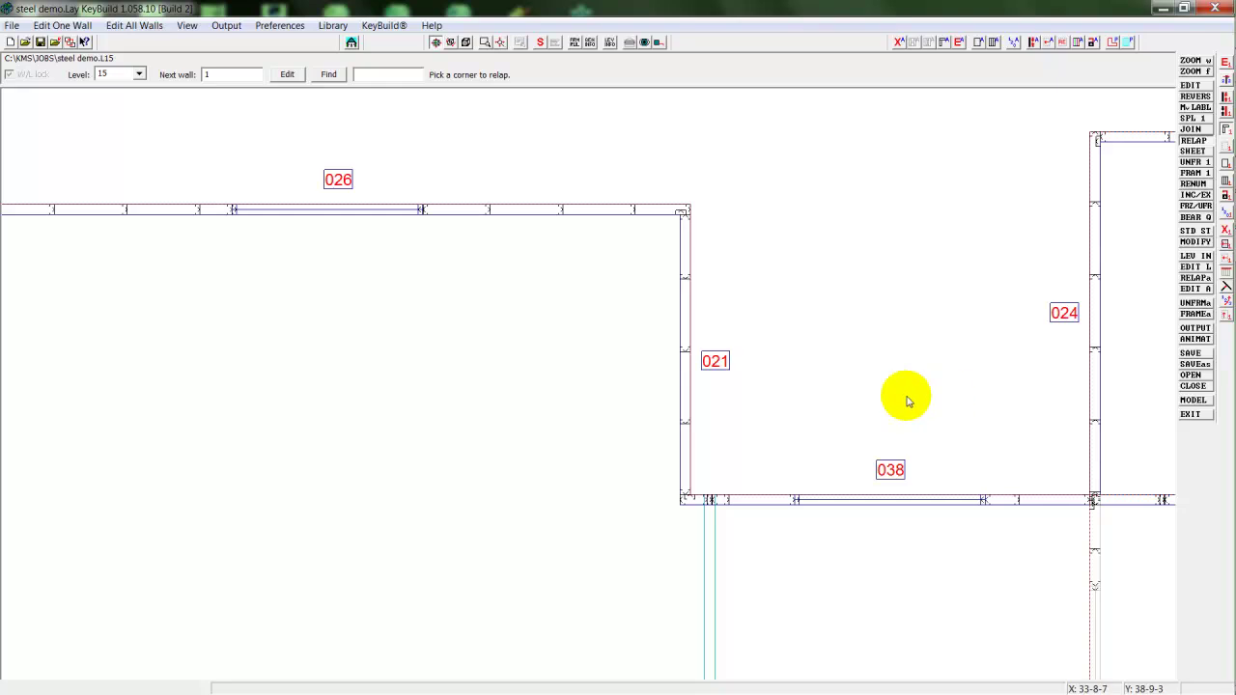
middle_click_drag(846, 394, 439, 416)
key("s")
left_click(692, 319)
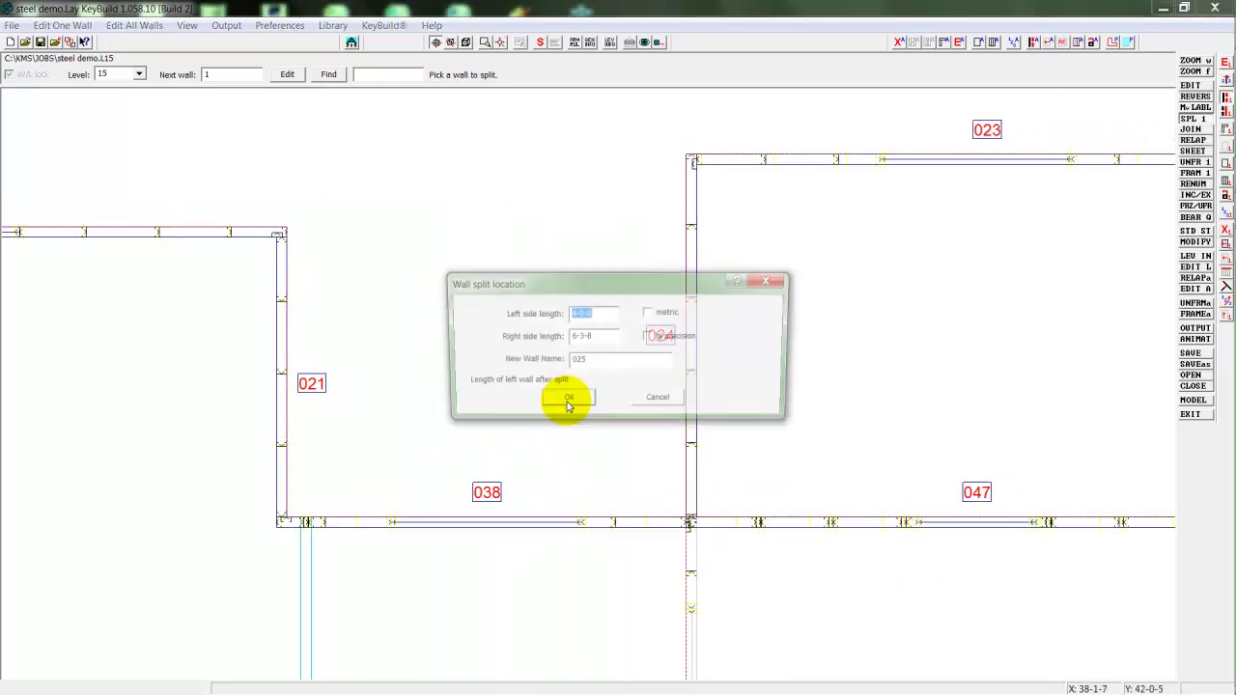
left_click(566, 402)
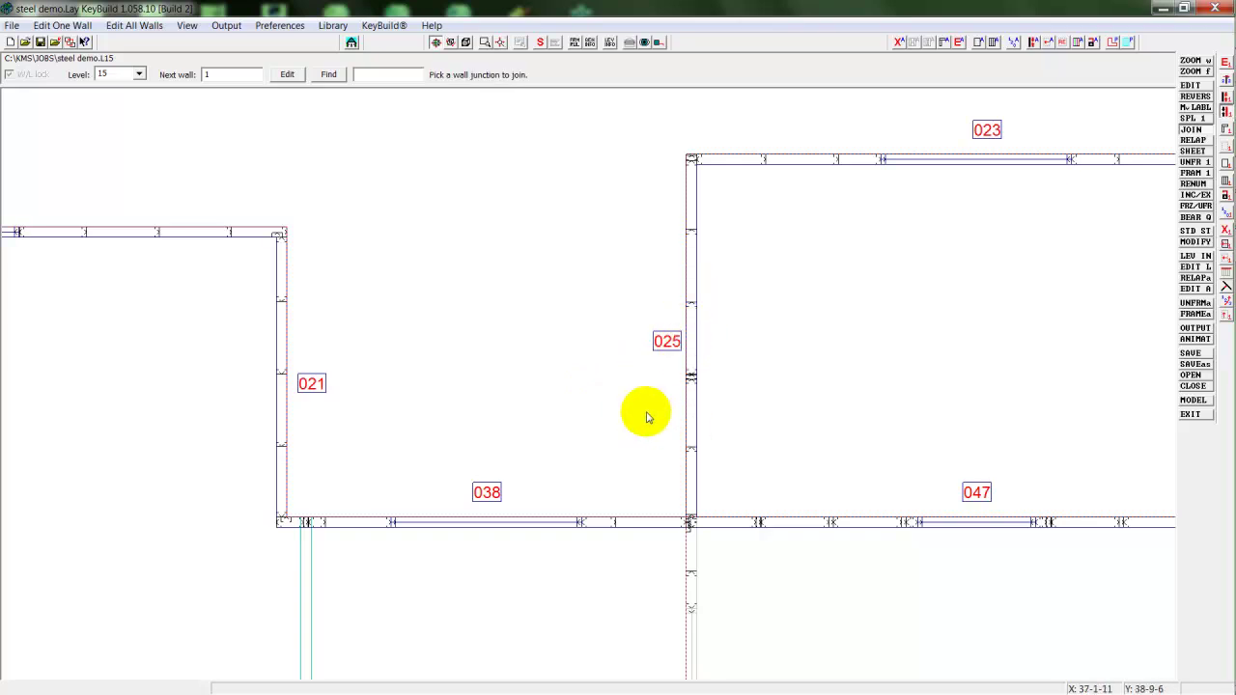
Renumber the exterior walls clockwise as E-101, E-102 and E-103, starting from wall 026
scroll(711, 350, "down", 2)
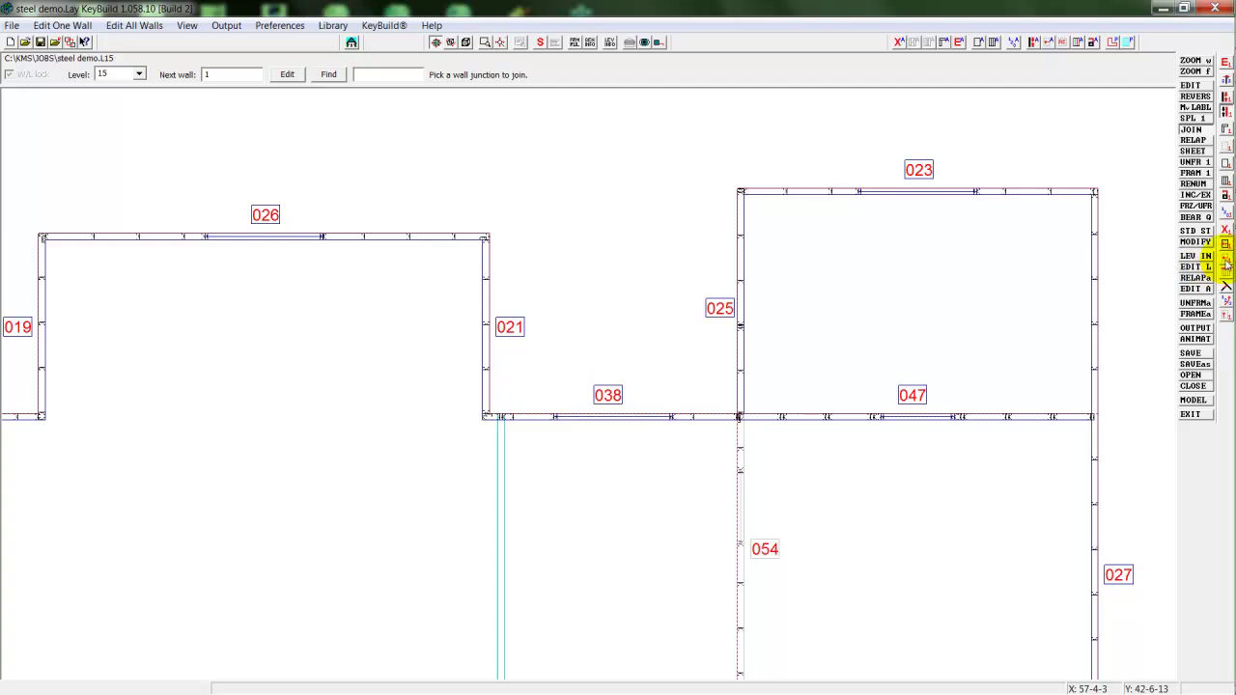
left_click(1227, 211)
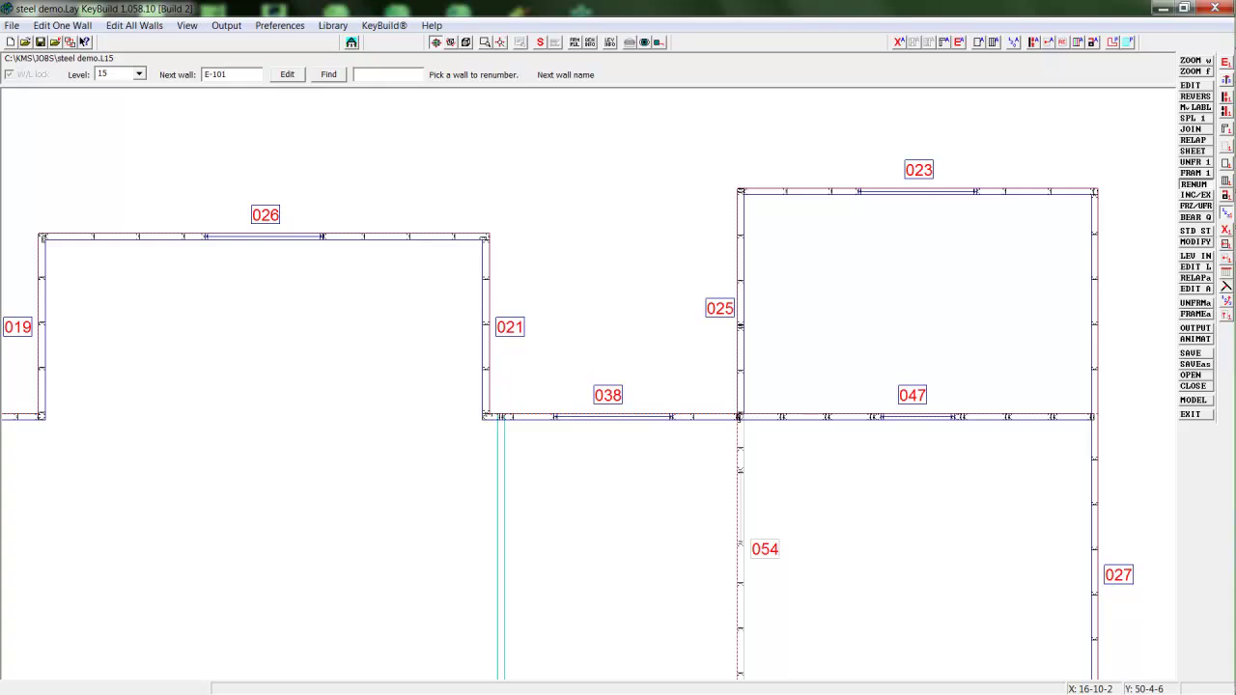
left_click(267, 214)
left_click(506, 325)
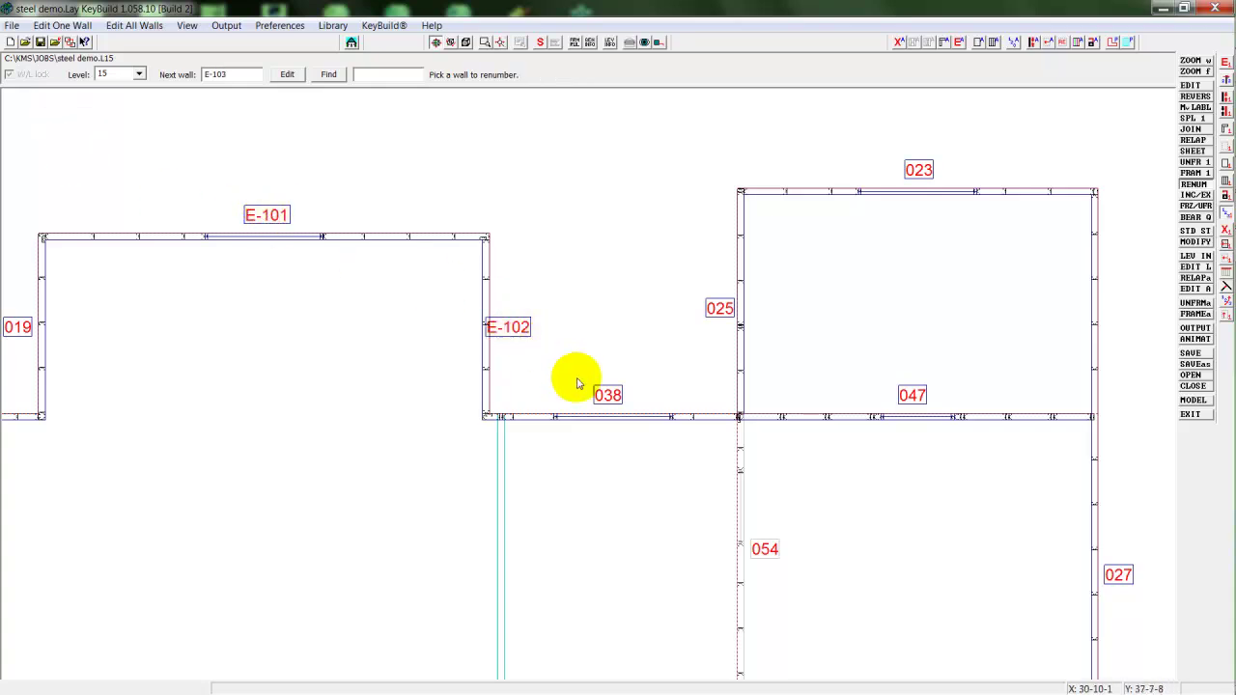
left_click(599, 393)
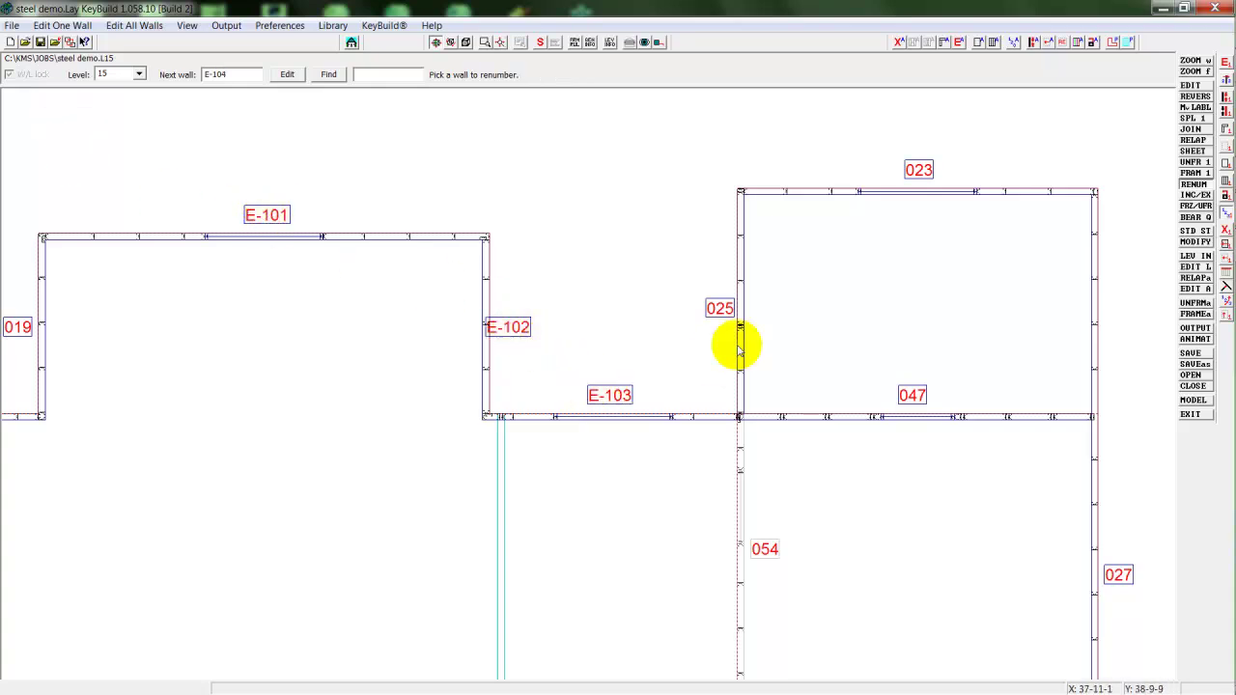
Open framed wall E-105 and copy the first full stud right of the window to x 12-9-7
left_click(916, 194)
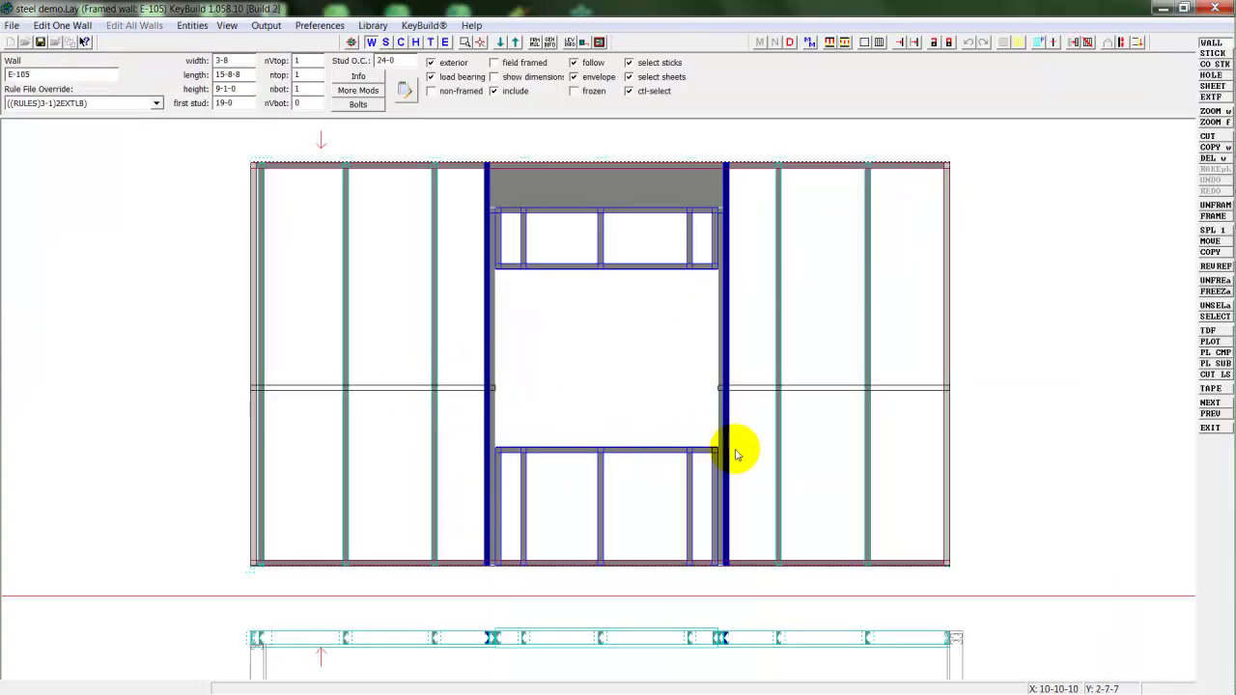
right_click(797, 298)
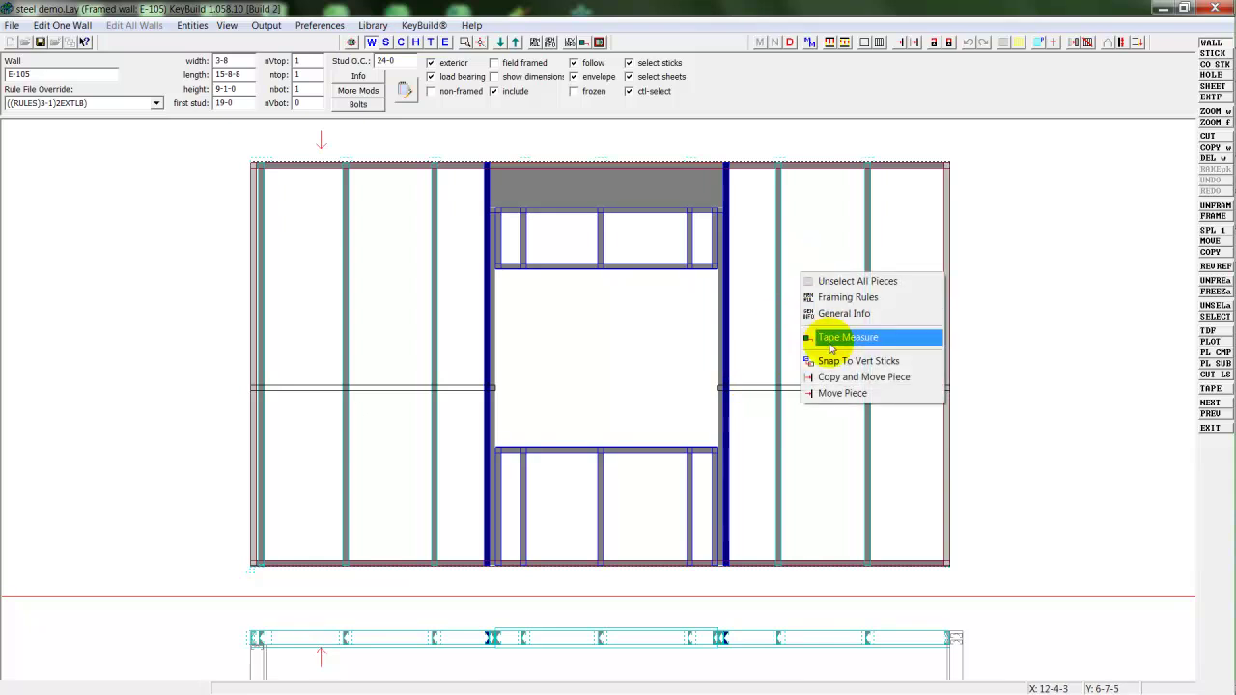
left_click(821, 305)
left_click(784, 294)
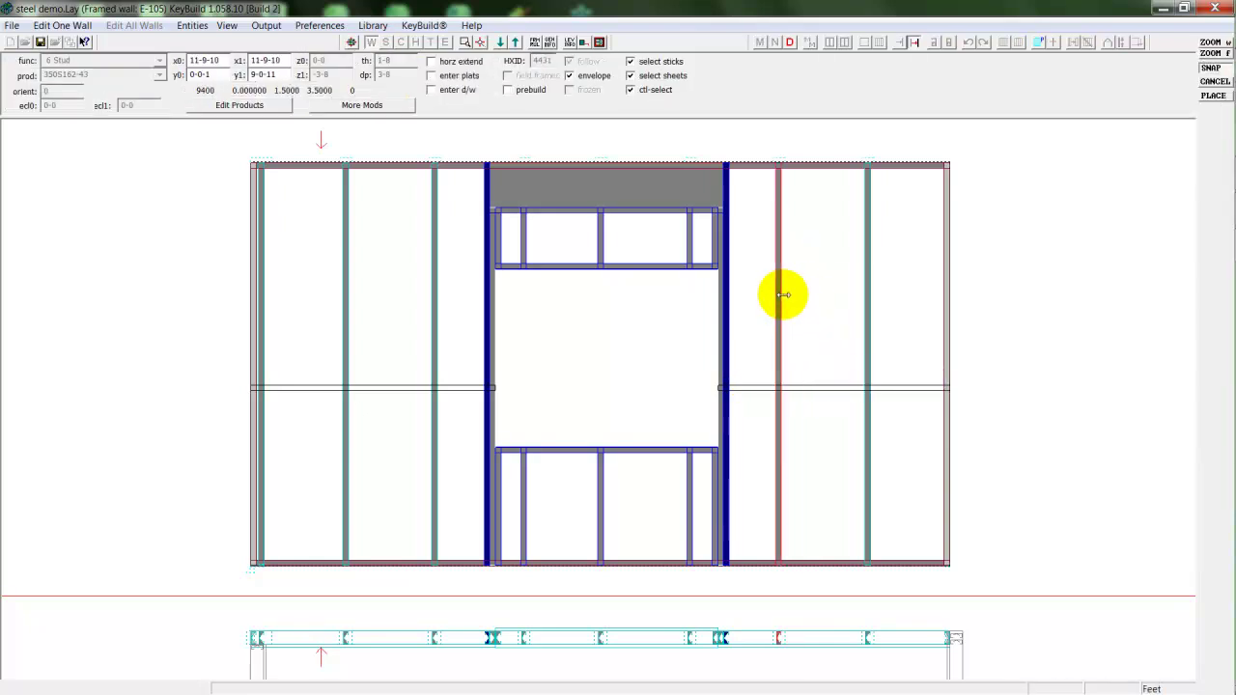
right_click(828, 296)
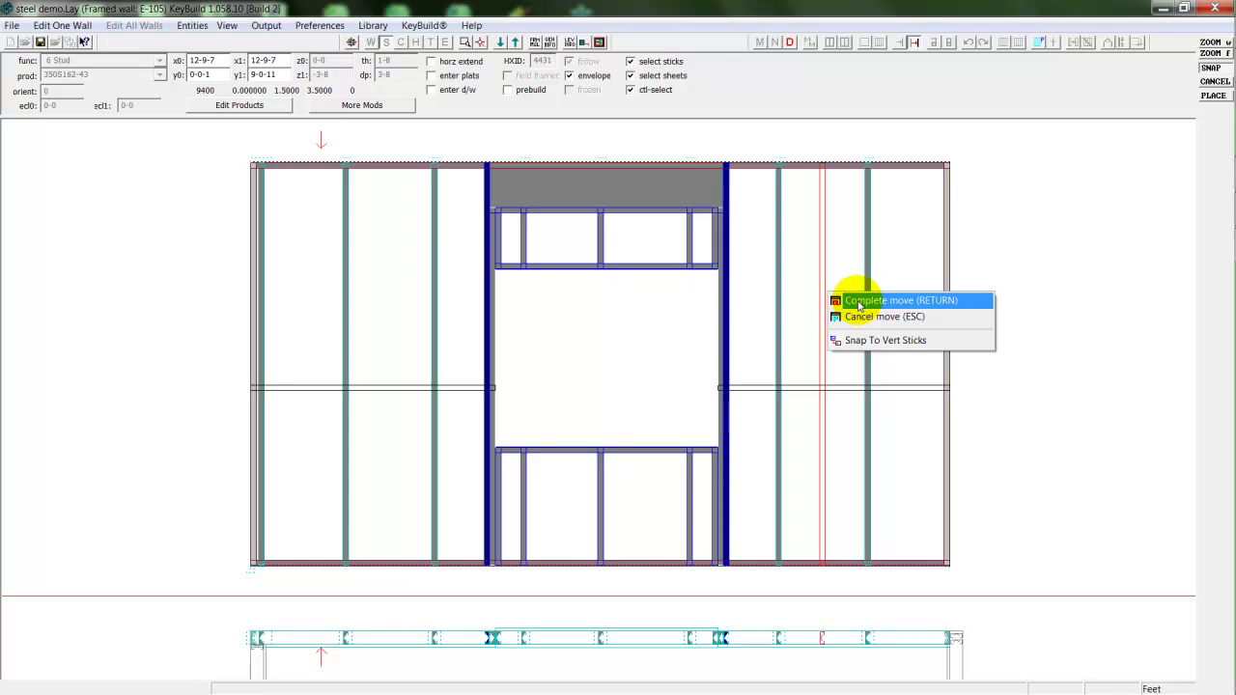
left_click(838, 302)
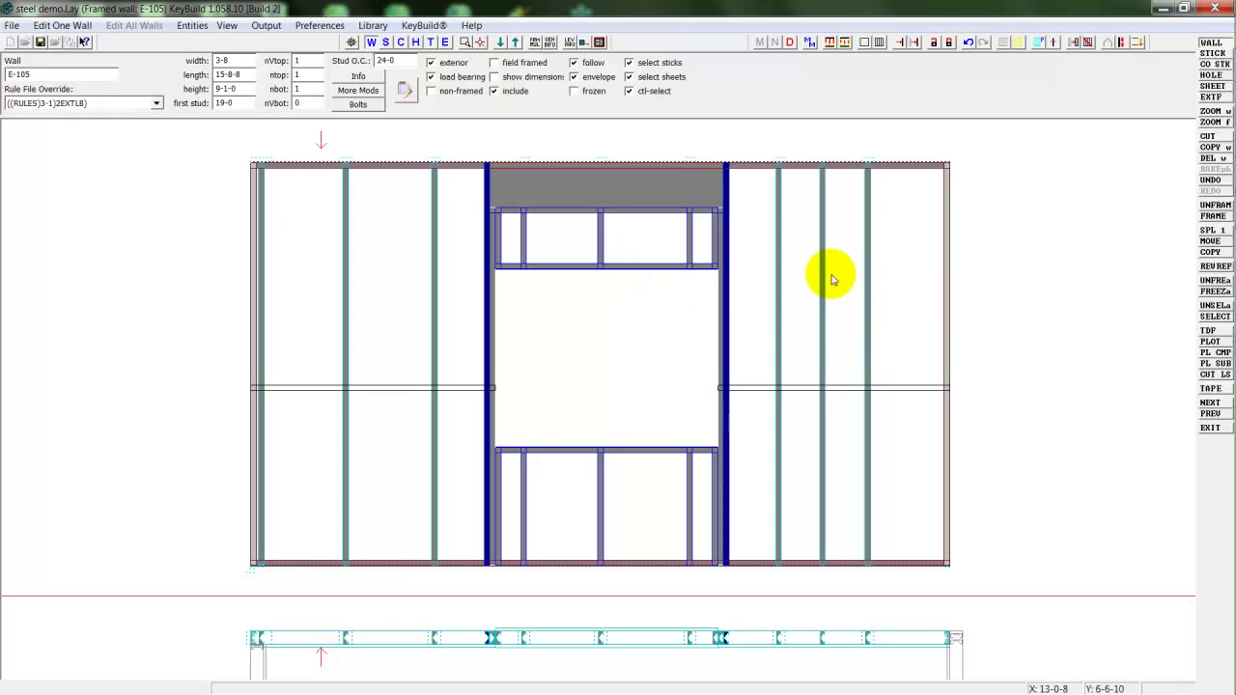
left_click(827, 280)
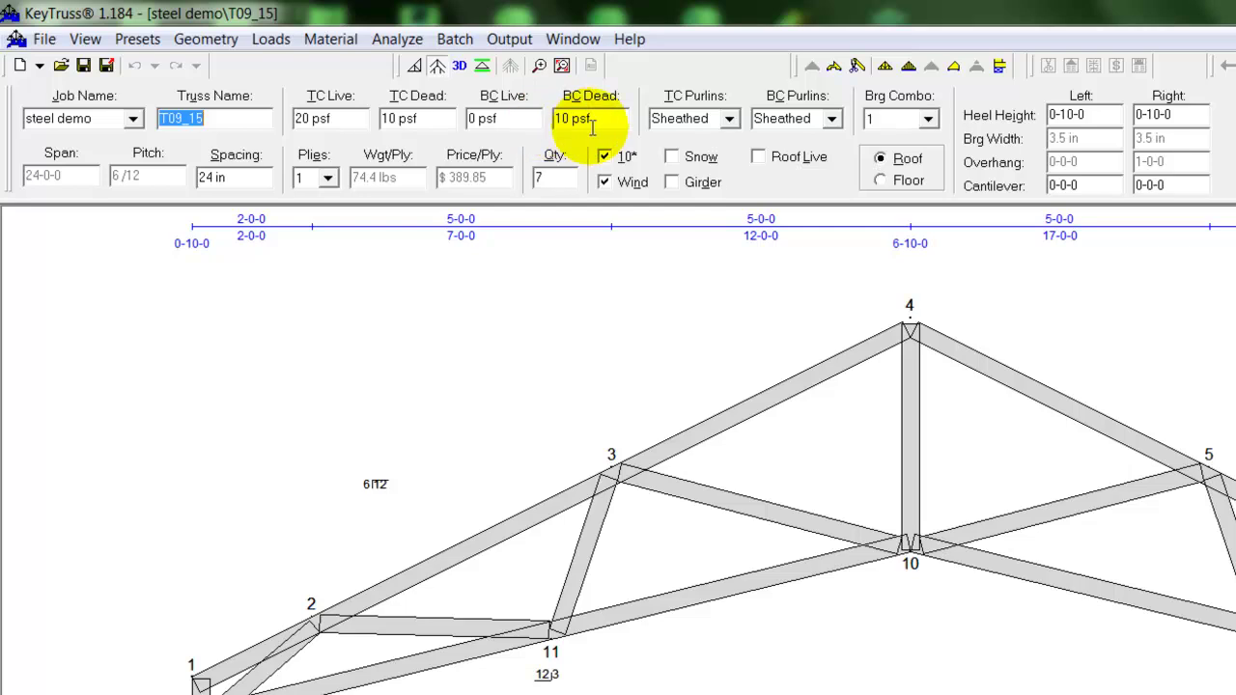
Examine the load diagrams of truss T09_15 in KeyTruss, going through the load cases up to Case W7
left_click(460, 66)
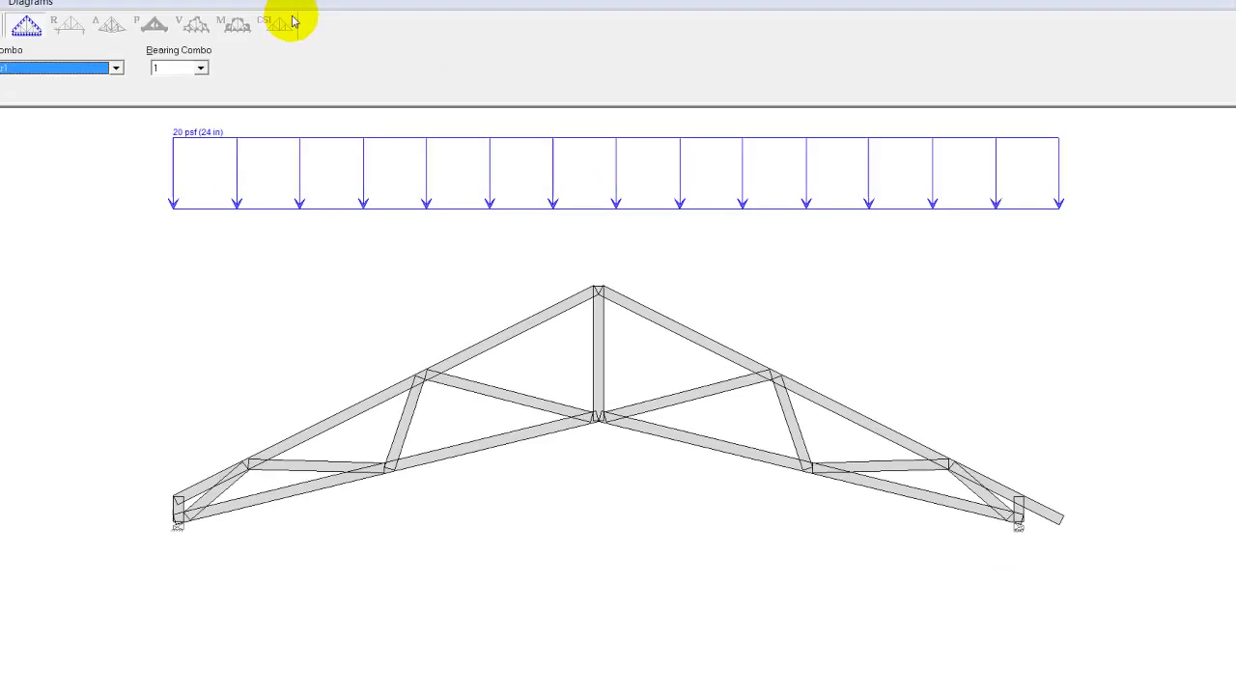
key("Down")
key("Down")
key("Down")
key("Down")
key("Down")
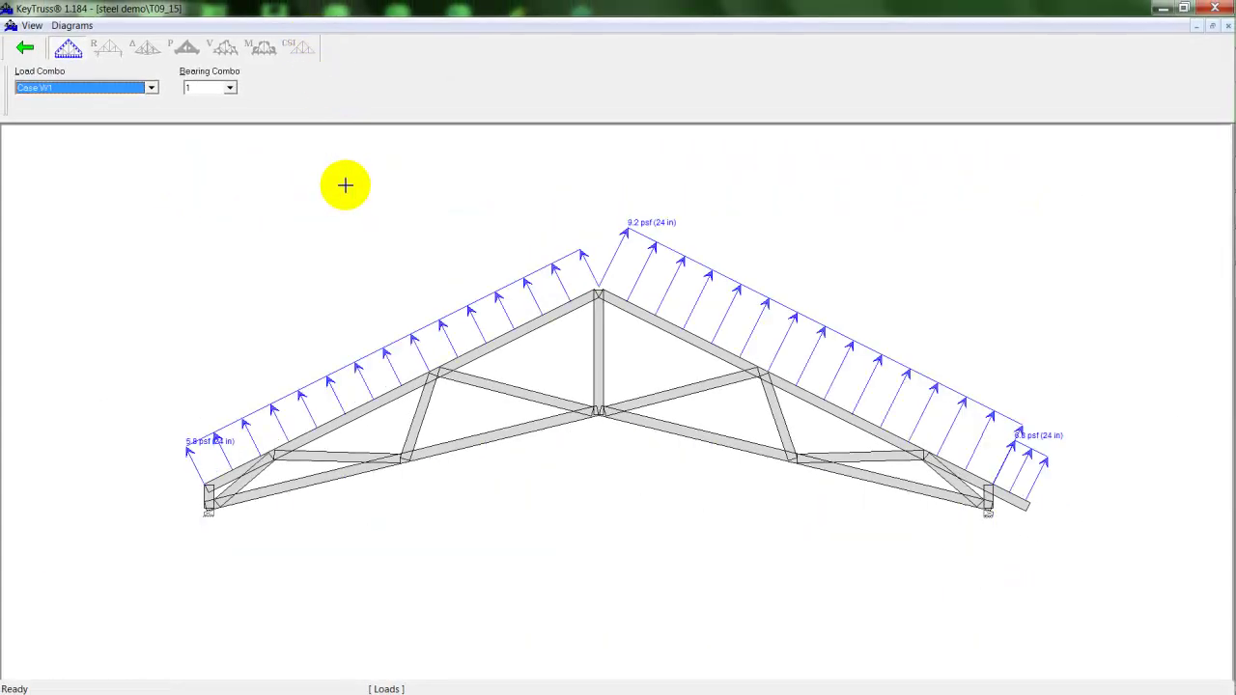
key("Down")
key("Down")
key("Down")
key("Down")
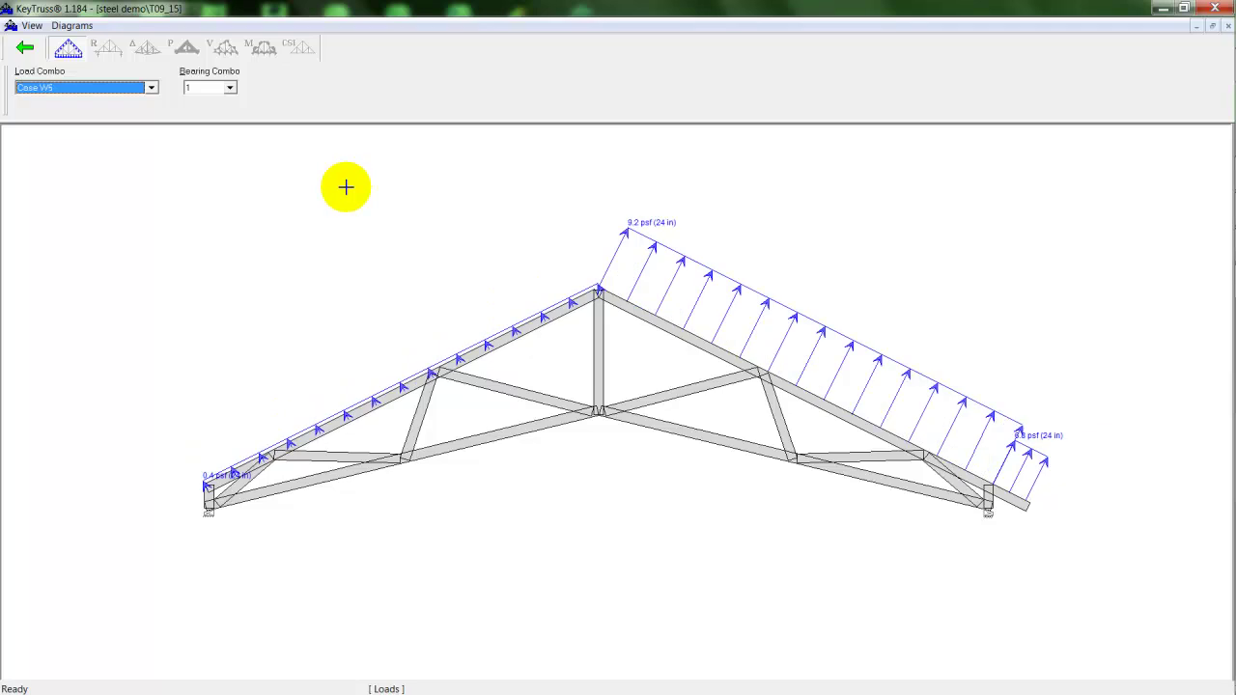
left_click(25, 48)
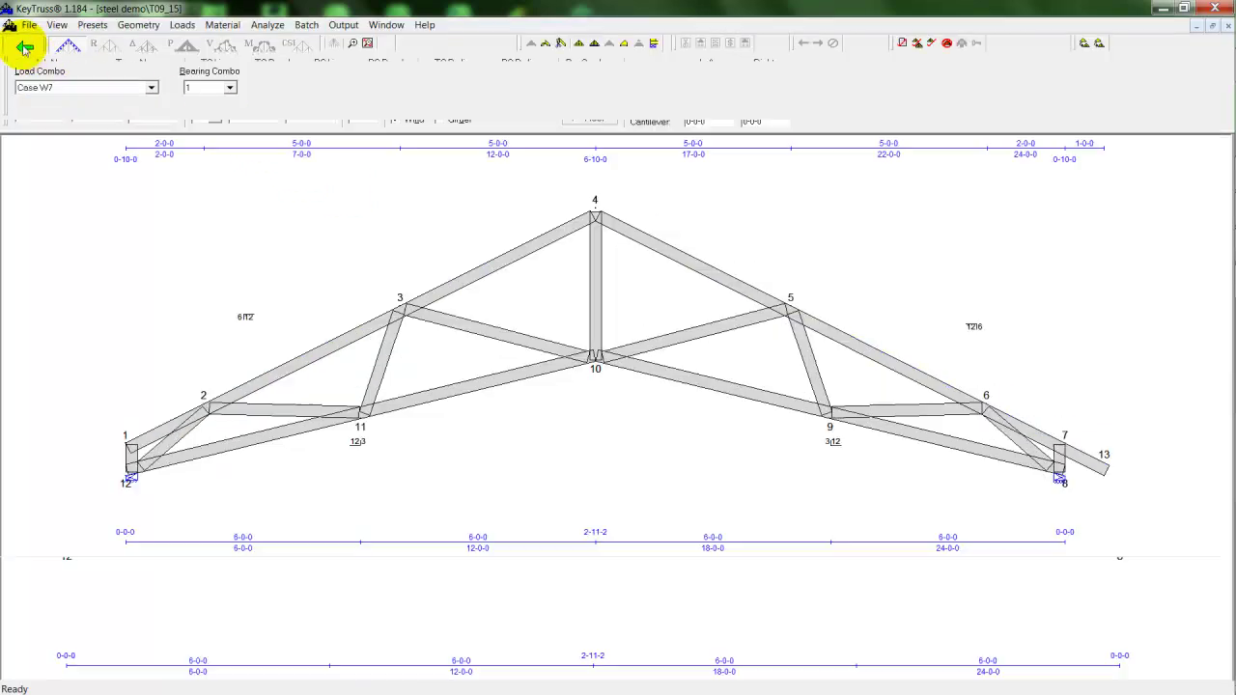
Analyze truss T09_15 and examine its bearing reactions and deflections, including the deflection of a left bottom chord member
left_click(317, 45)
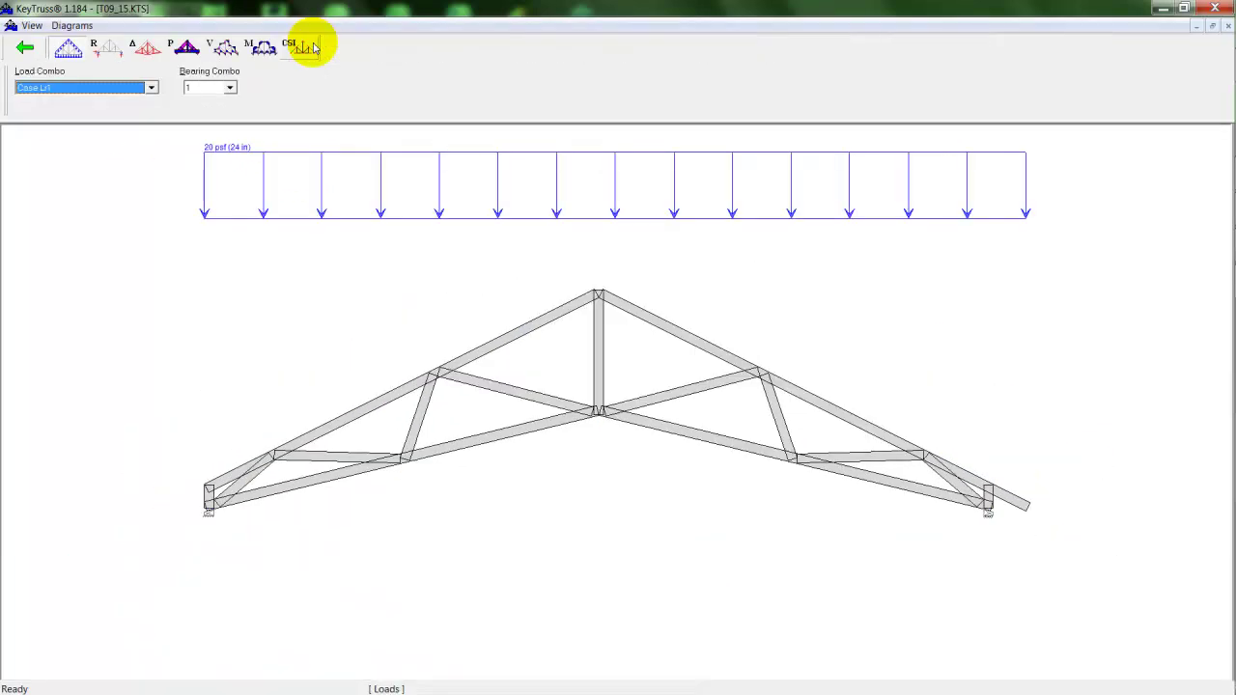
left_click(111, 58)
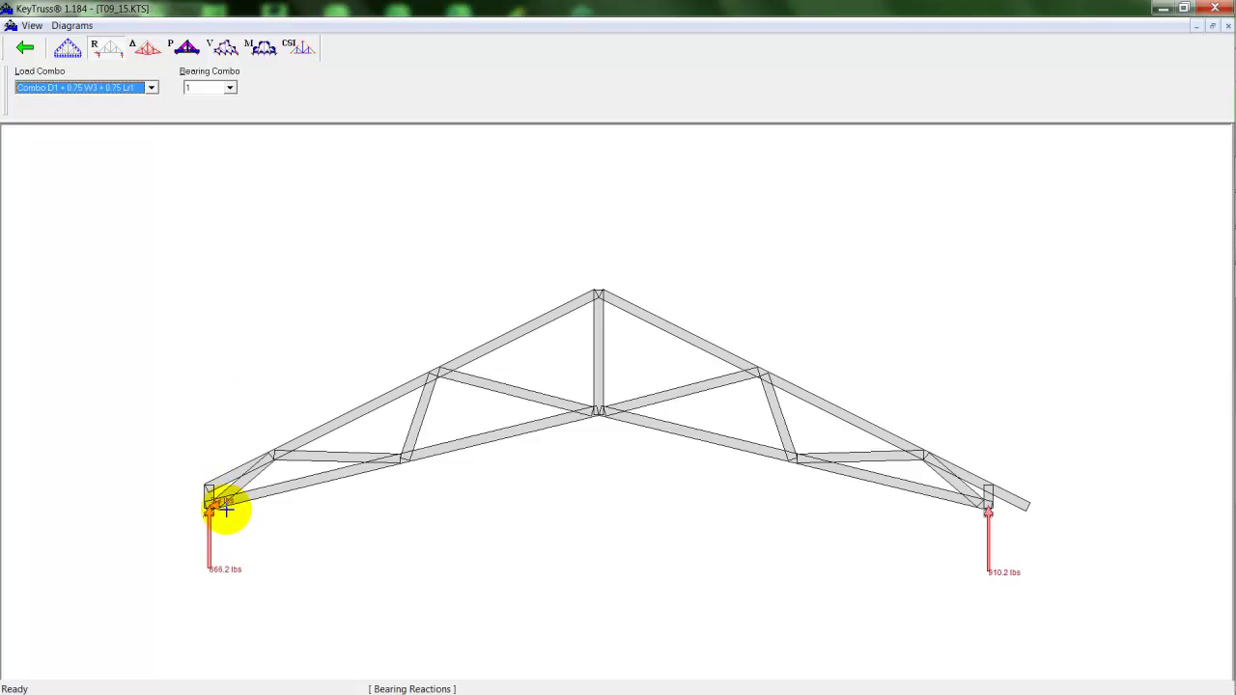
left_click(147, 51)
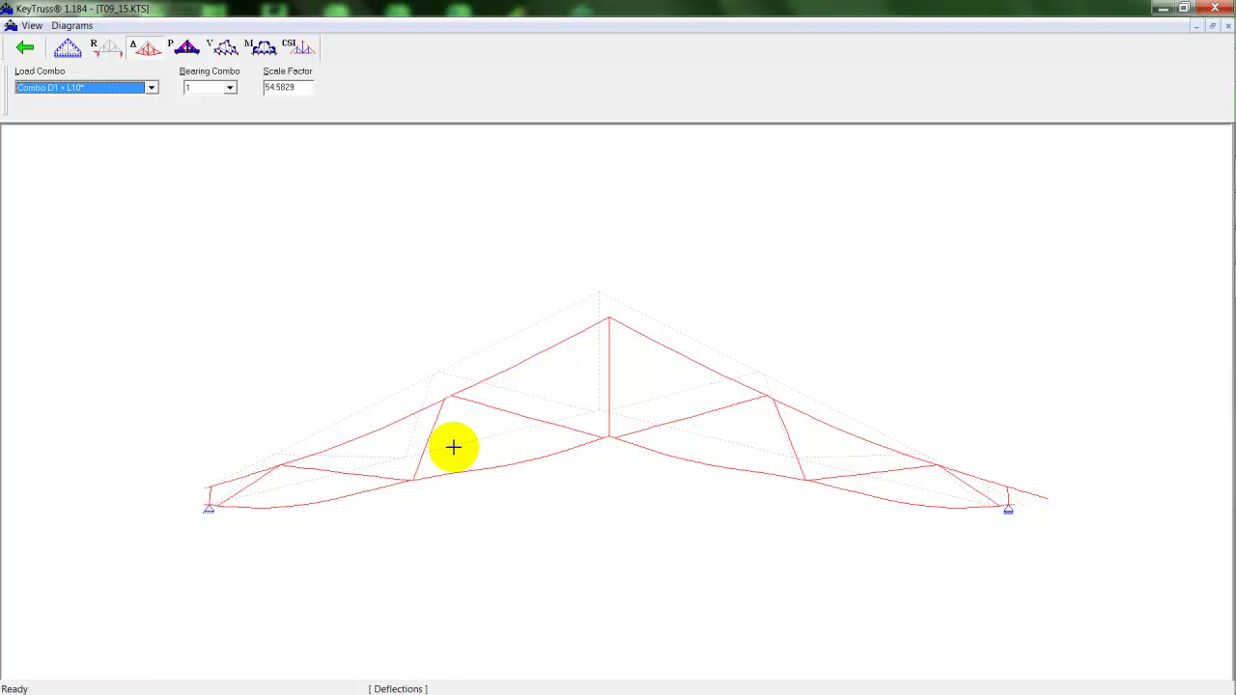
left_click(454, 446)
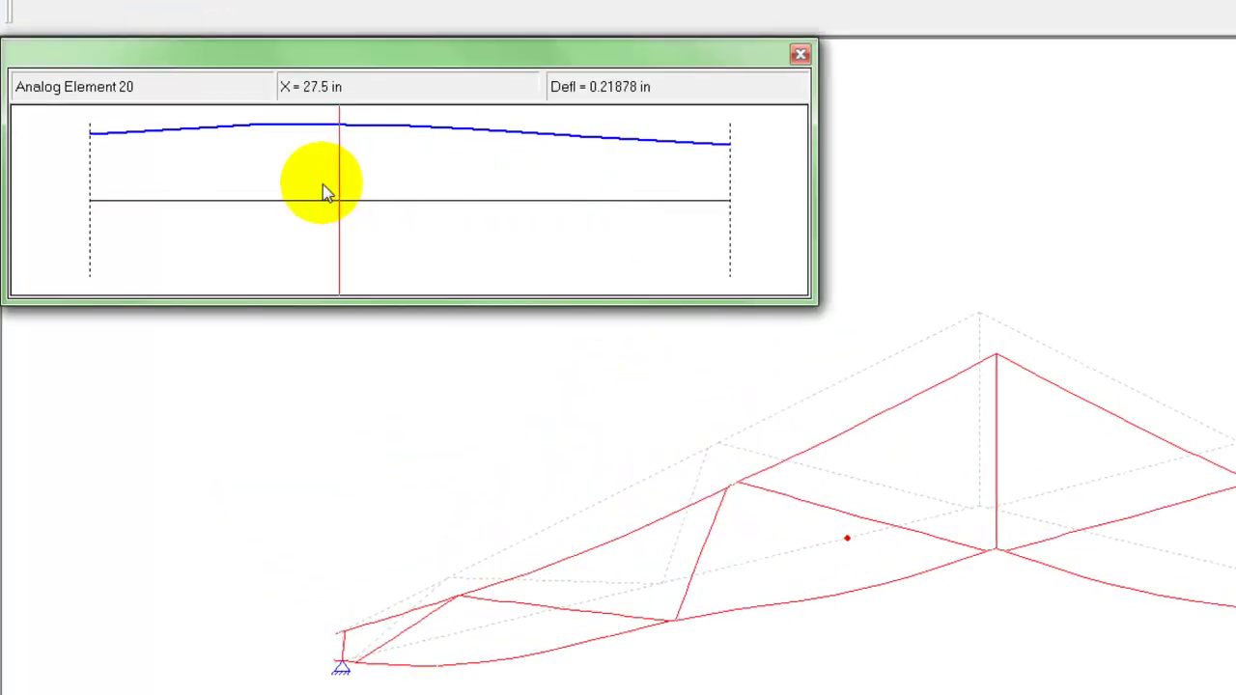
Examine the axial force, shear, bending moment and combined stress index diagrams of truss T09_15, ending back at the truss drawing
left_click(185, 48)
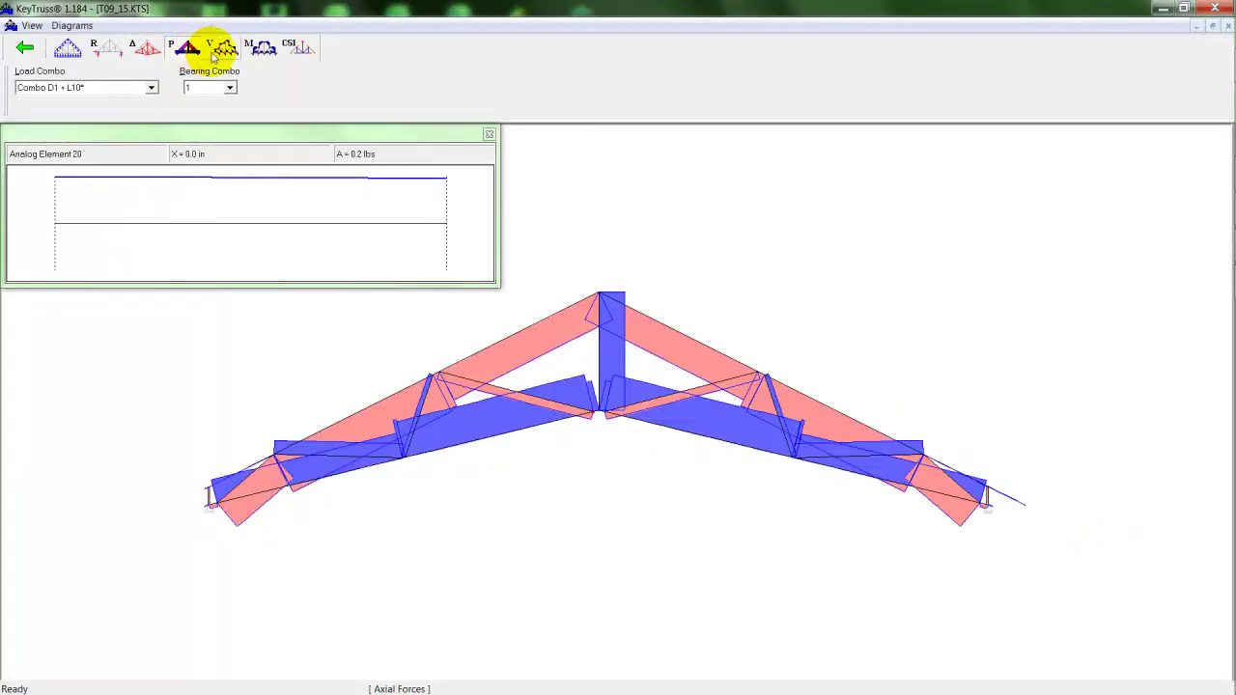
left_click(227, 52)
left_click(261, 51)
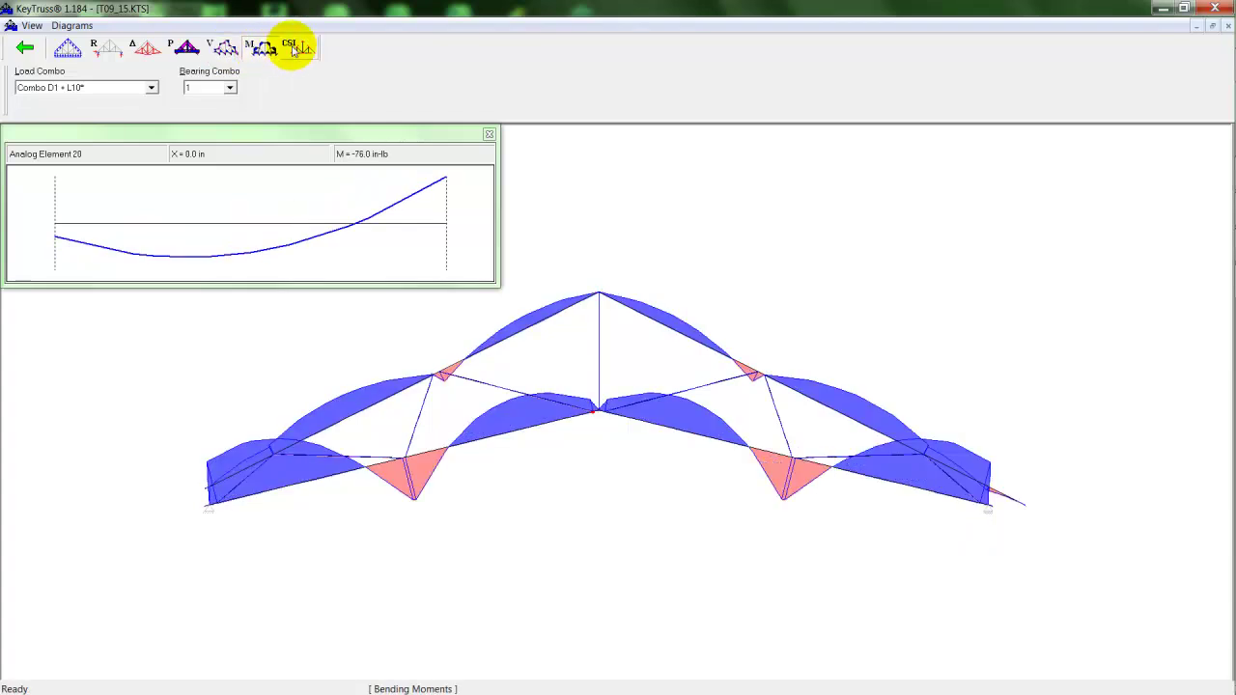
left_click(300, 48)
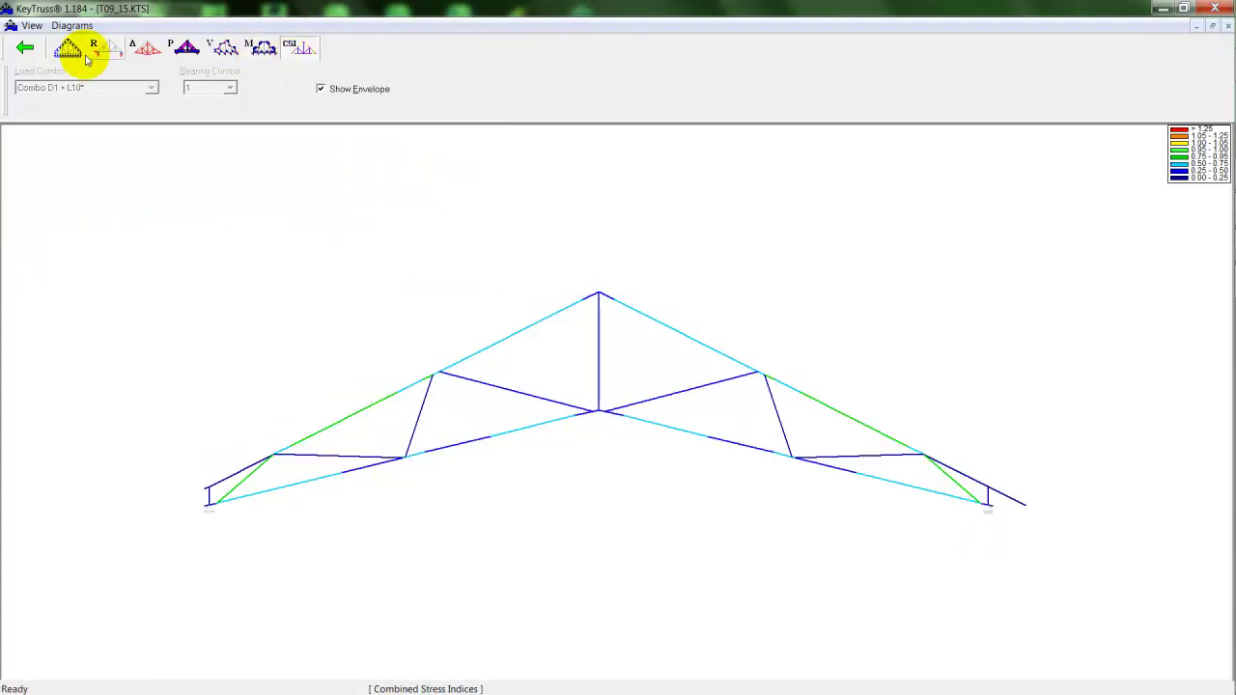
left_click(28, 49)
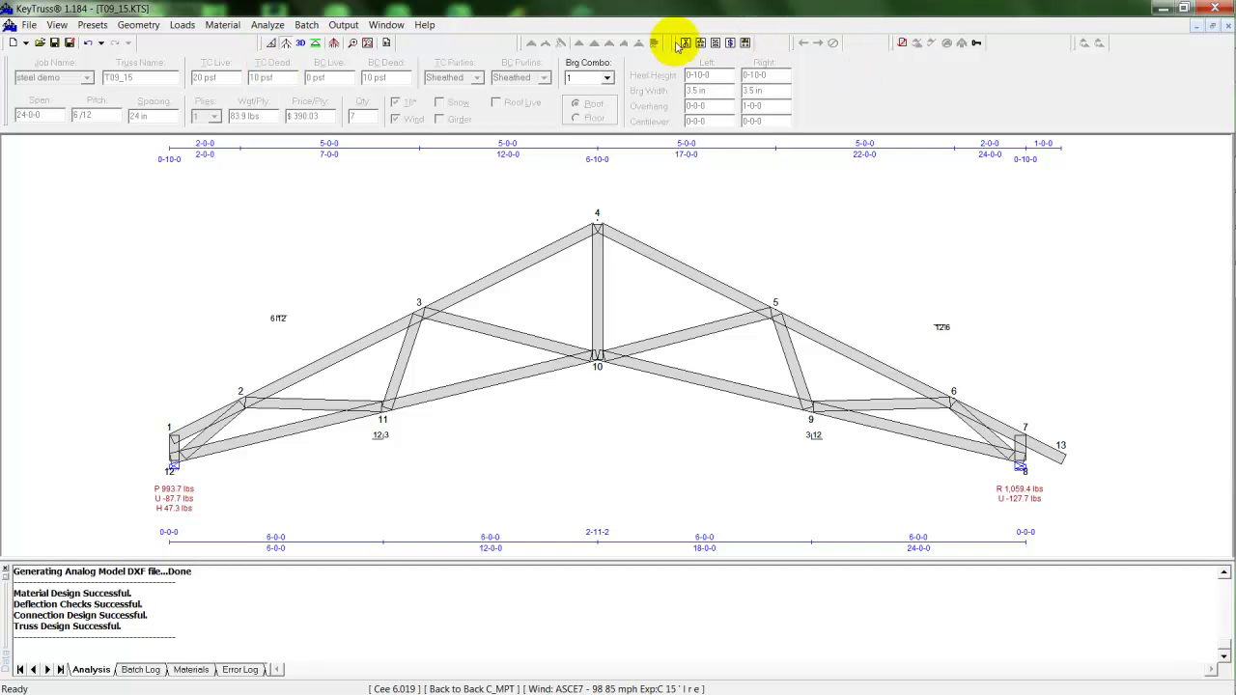
Review the cutting report of truss T09_15, covering the chord and web cuts, joint connection table, elevation table and joint fastener details
left_click(687, 43)
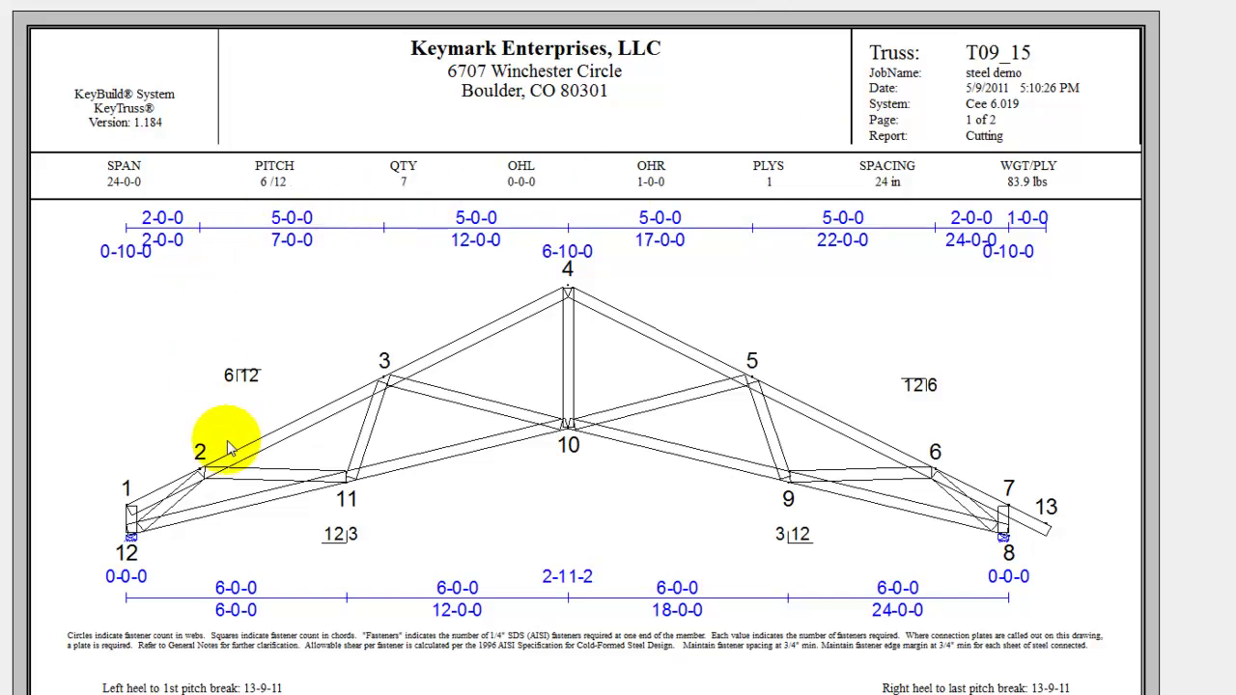
scroll(473, 464, "down", 6)
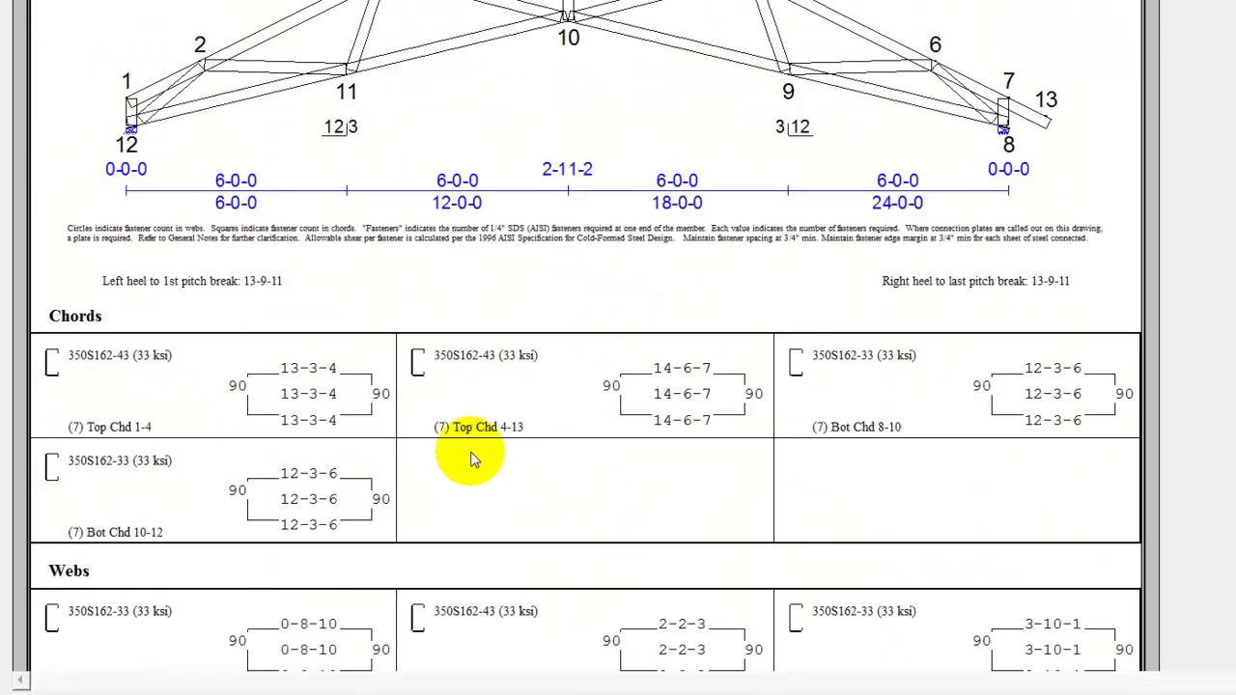
scroll(473, 437, "down", 1)
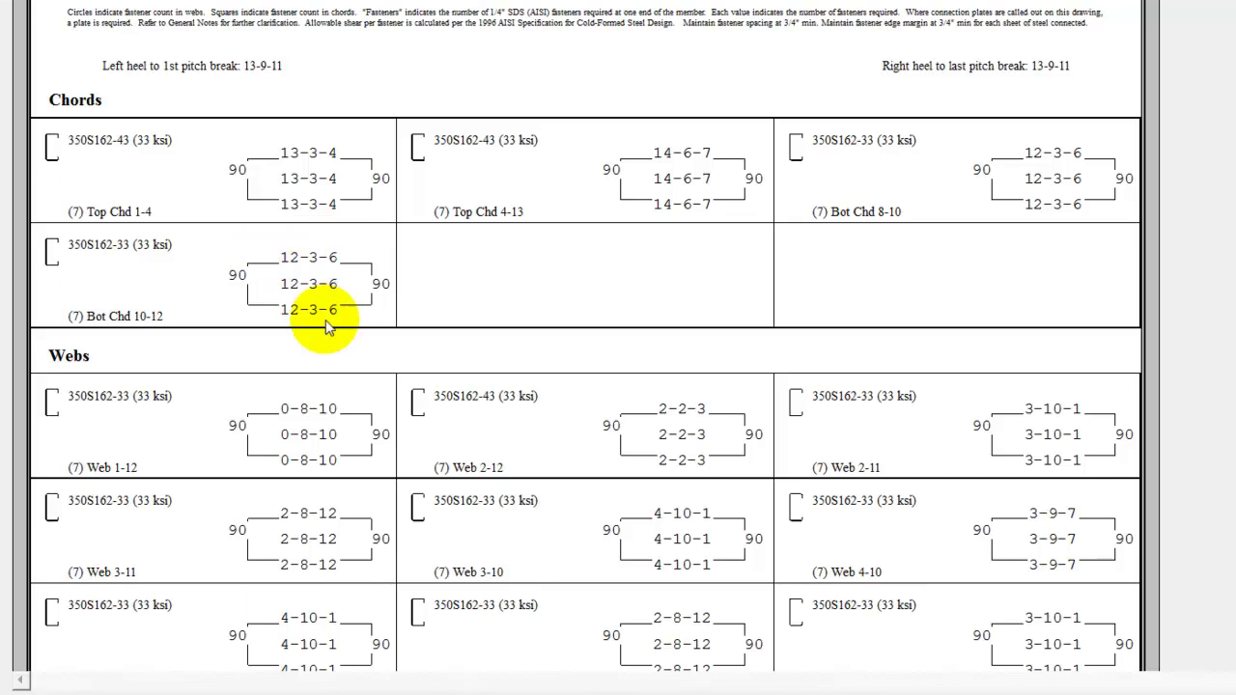
scroll(368, 426, "down", 3)
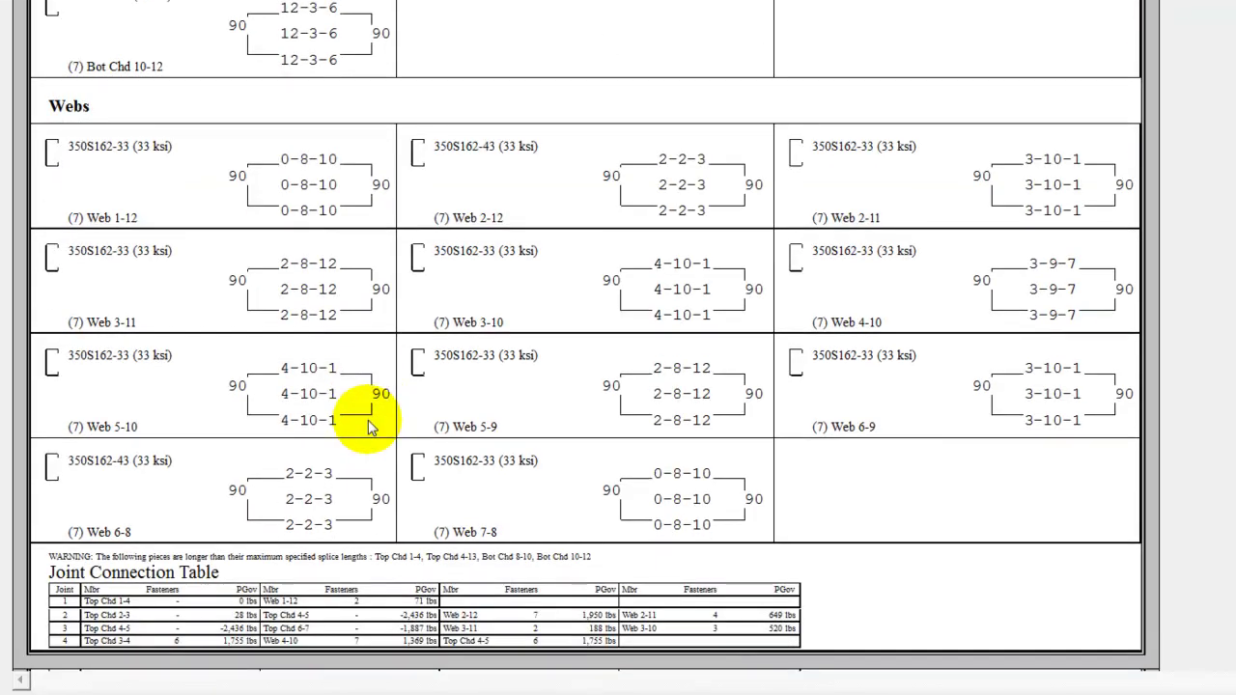
scroll(368, 426, "down", 7)
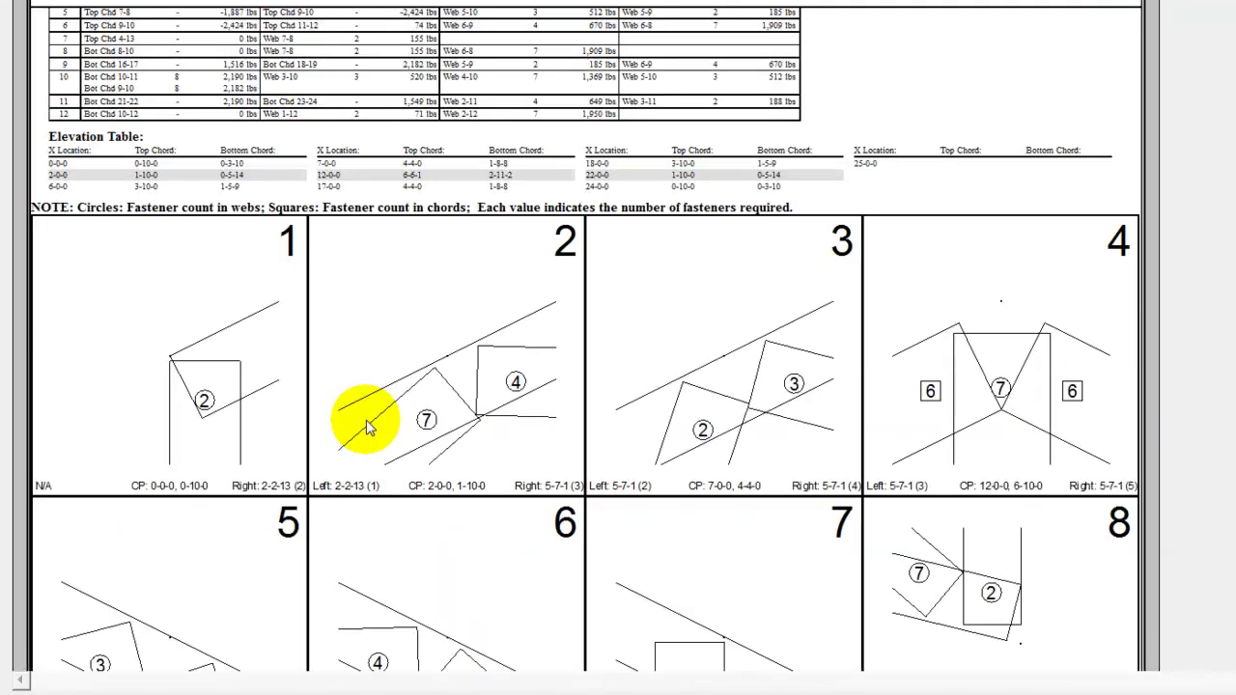
scroll(353, 414, "down", 1)
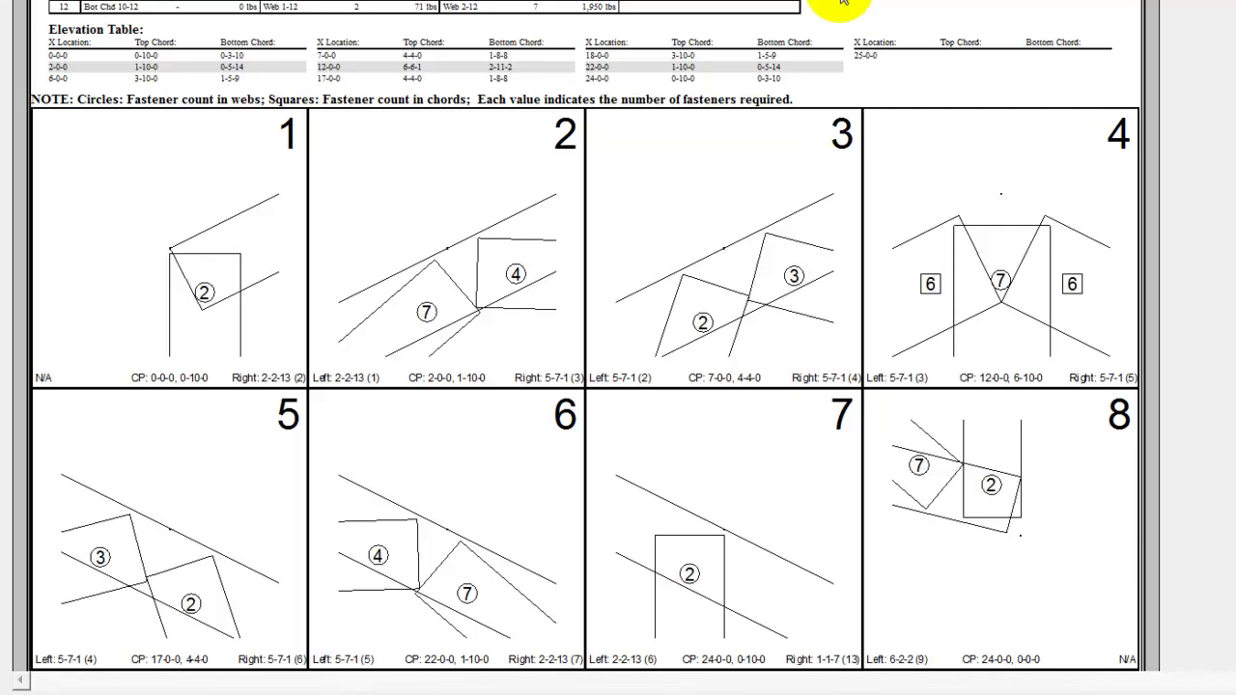
key("ctrl+minus")
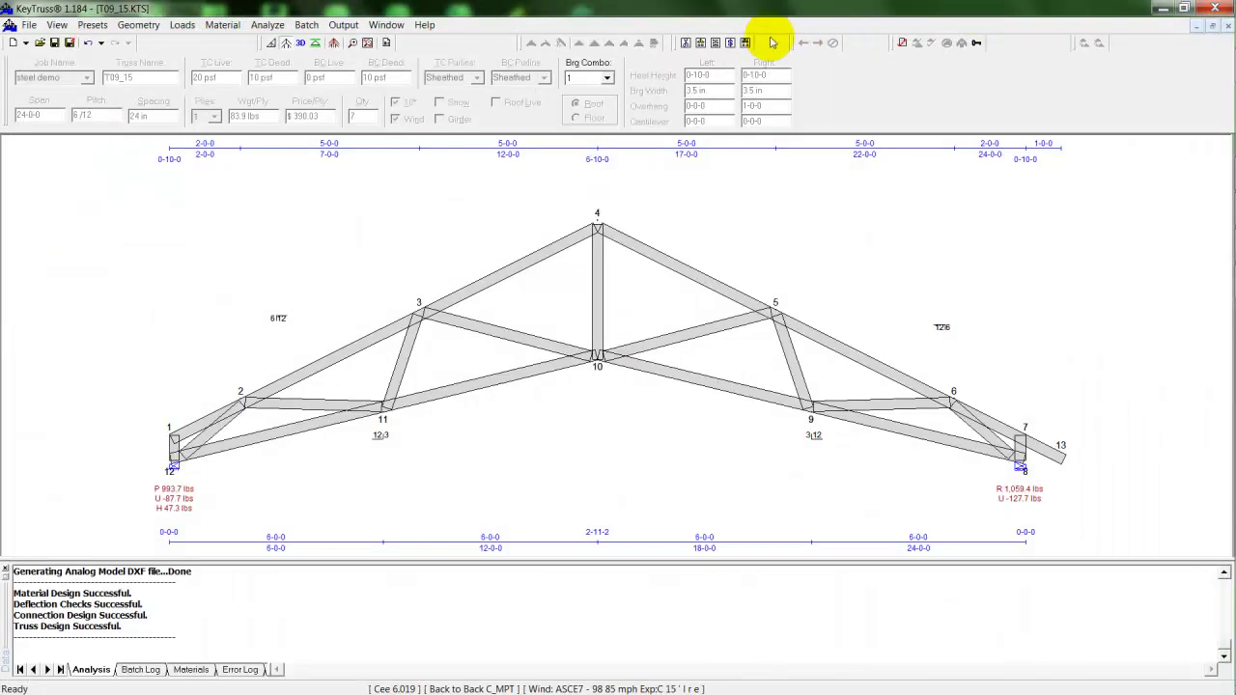
Review the engineering plot report of truss T09_15, including its CSI, deflection, reaction, material and loads summaries
left_click(703, 44)
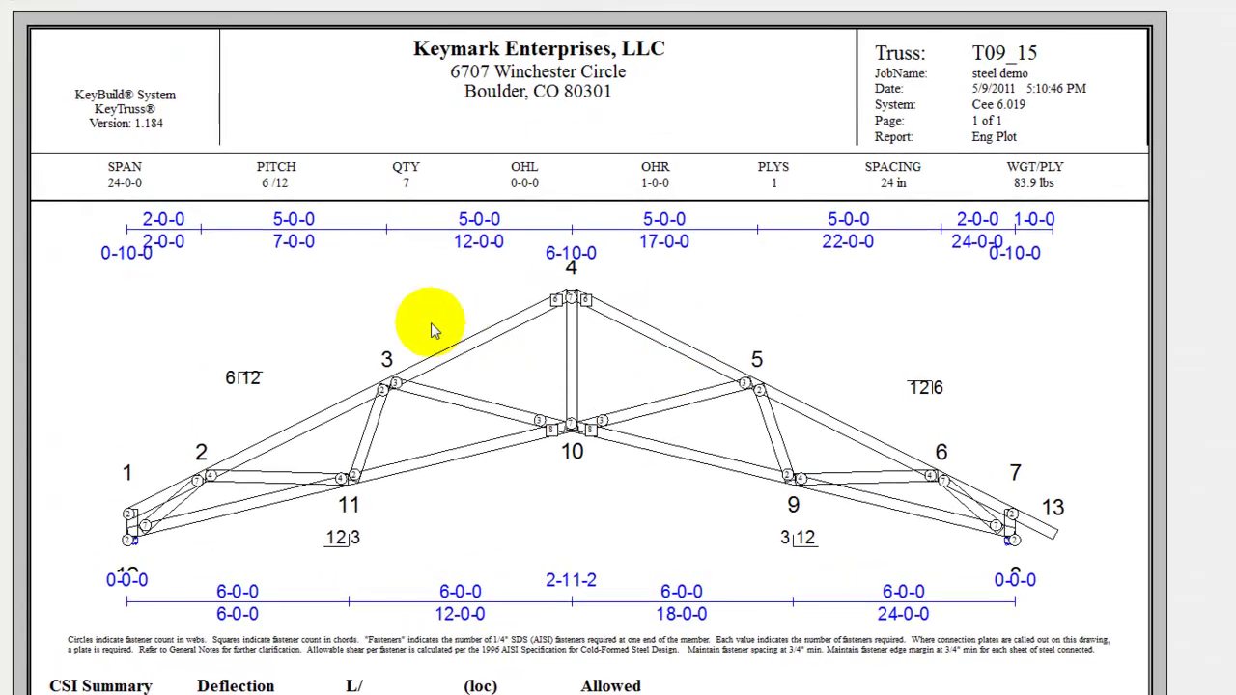
scroll(322, 543, "down", 1)
scroll(323, 549, "down", 5)
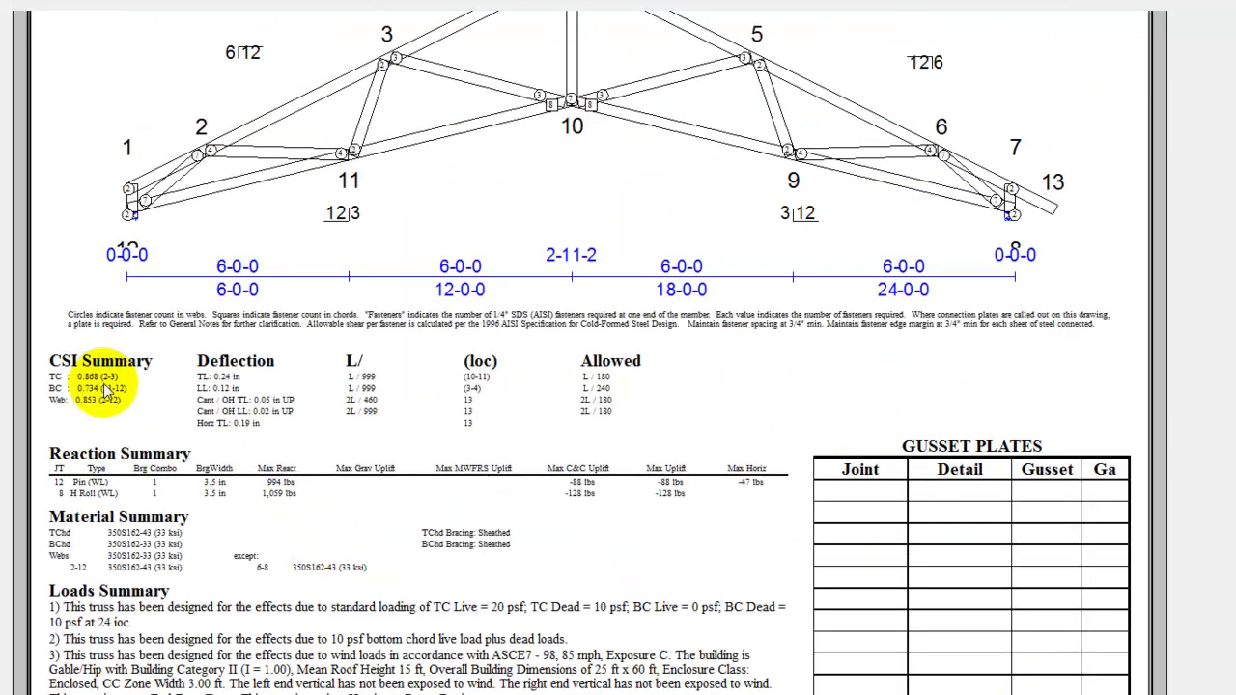
scroll(101, 640, "down", 2)
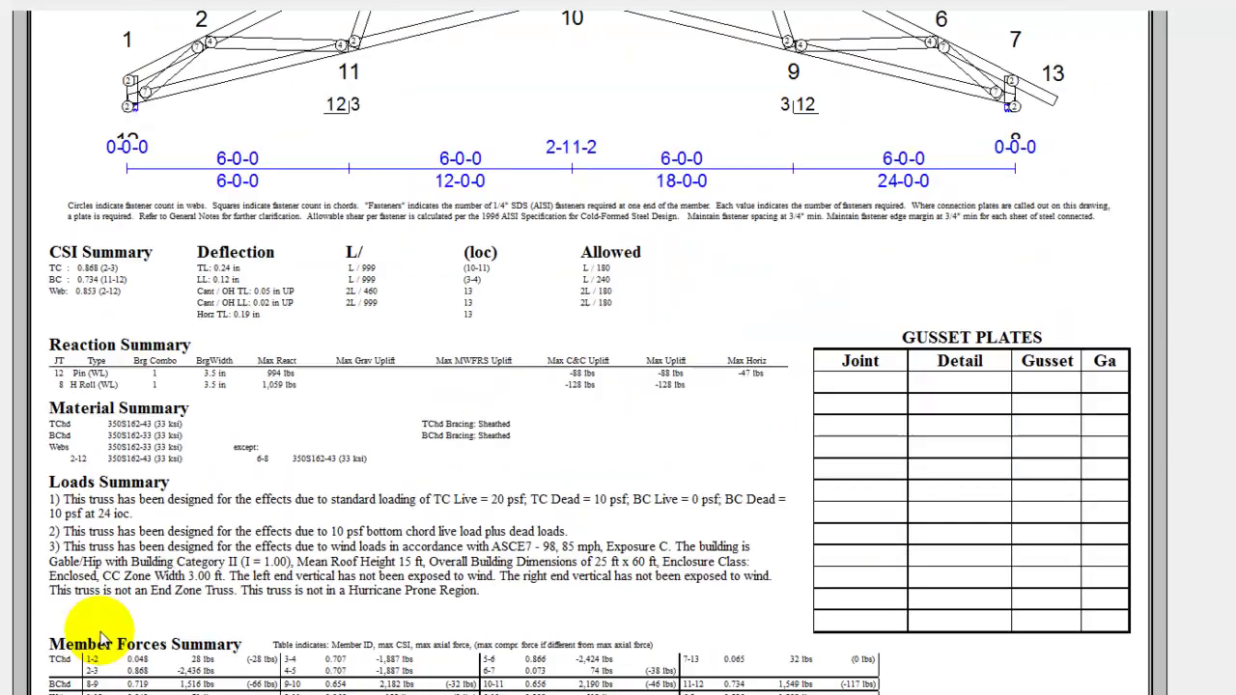